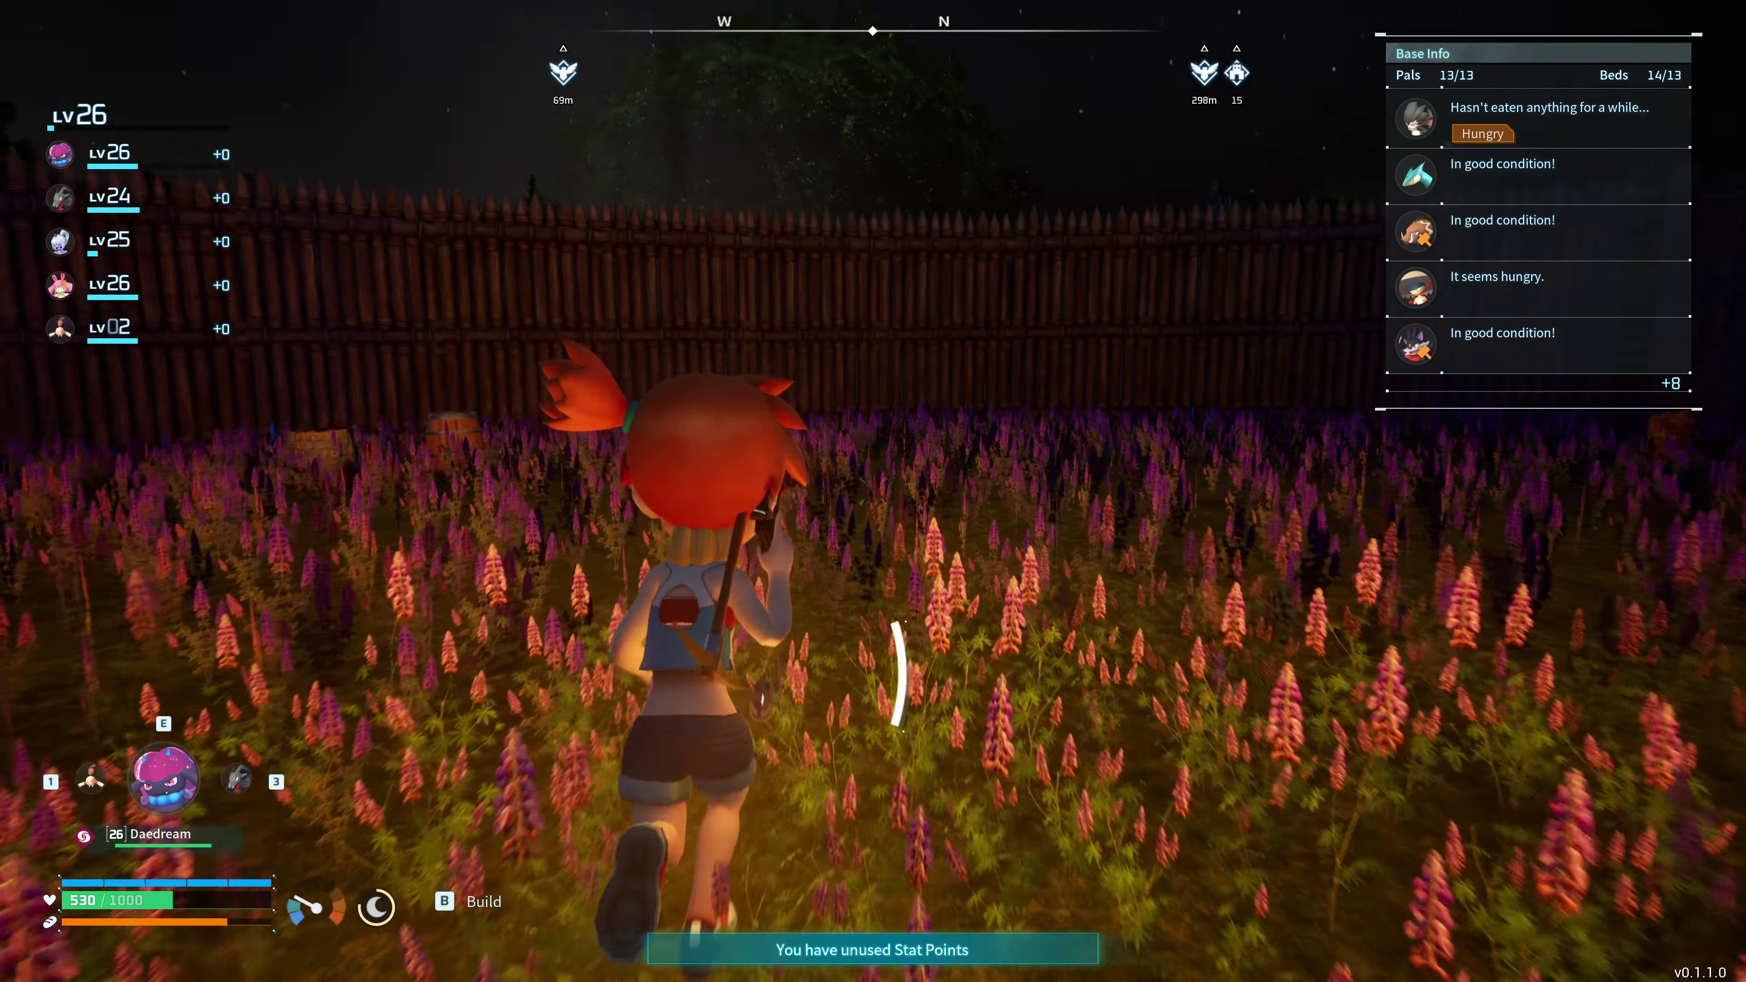
# Run back through the base past the workbenches and into the flowers.
pyautogui.press('s')
pyautogui.press('w')
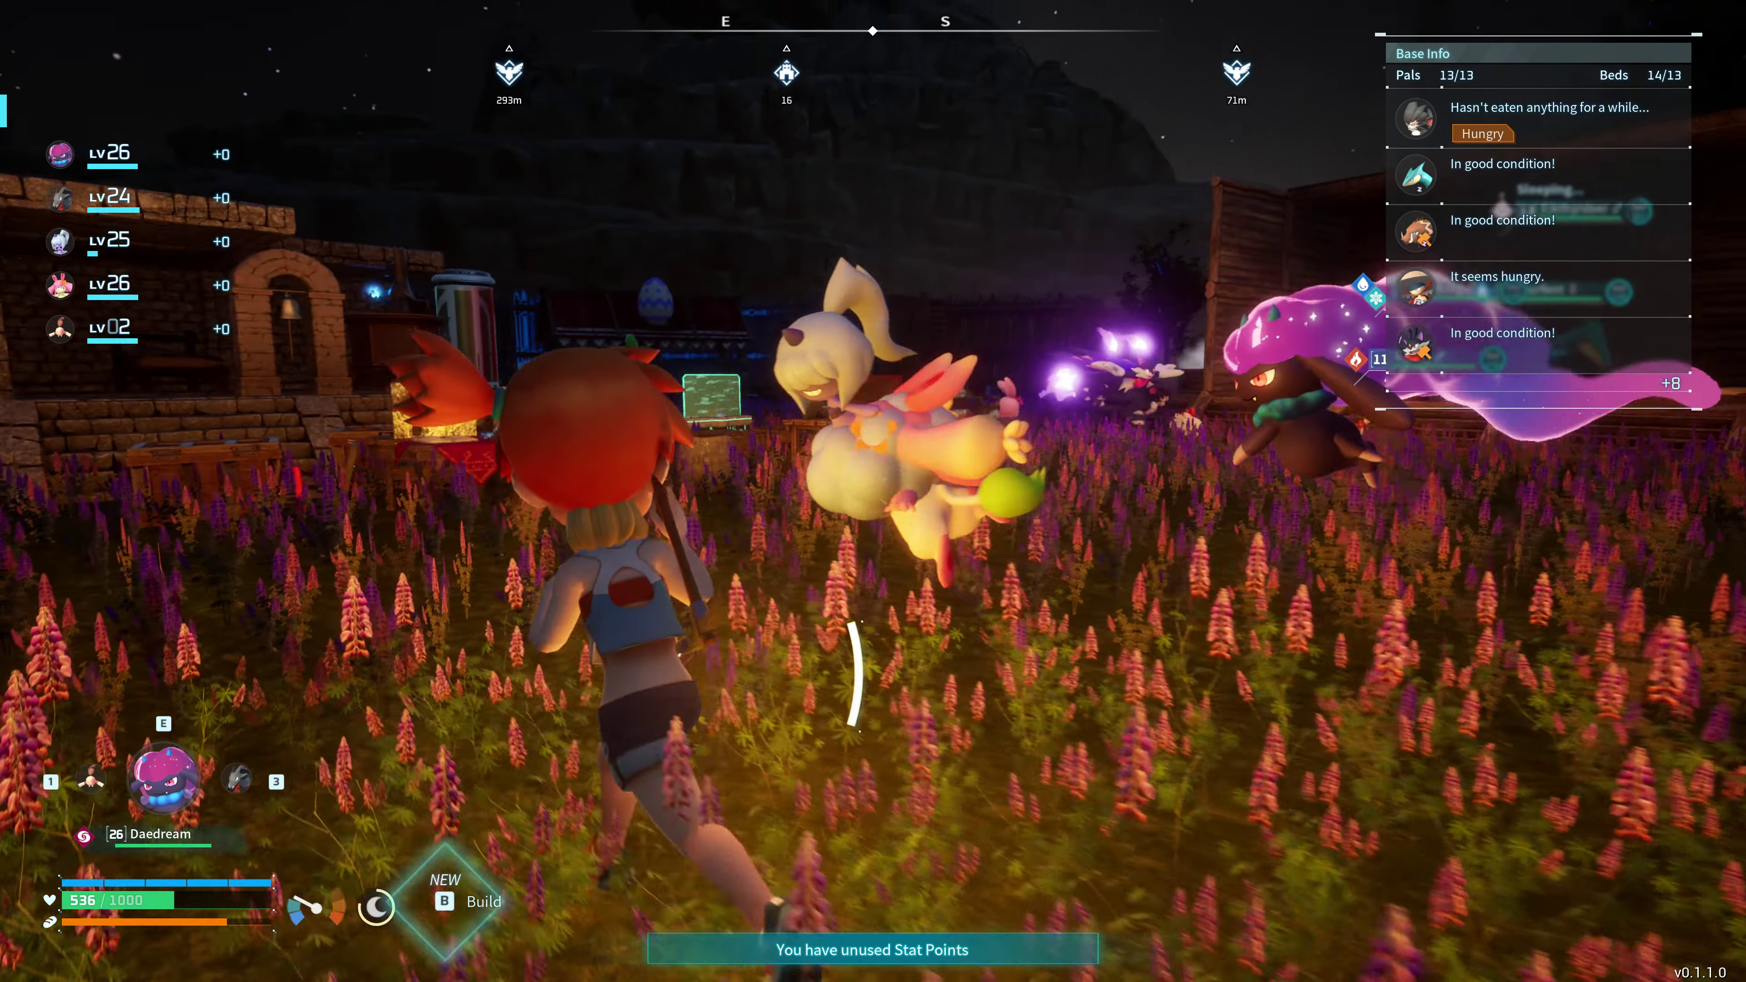
pyautogui.press('a')
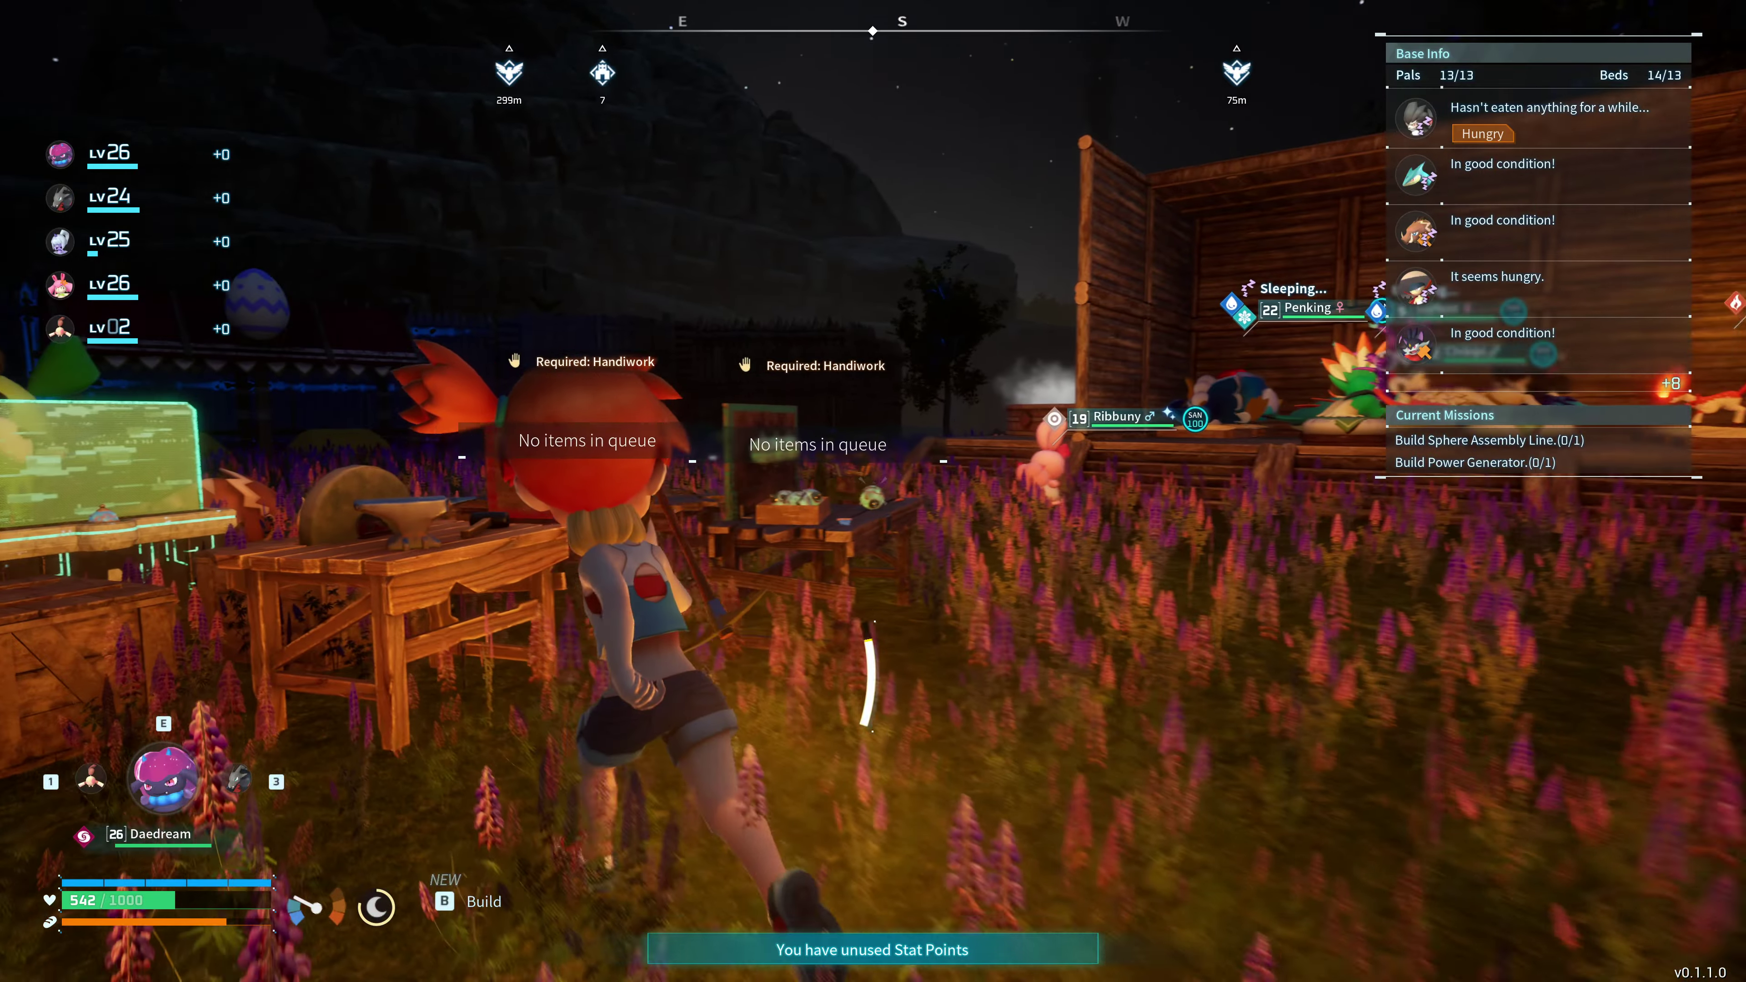
pyautogui.press('w')
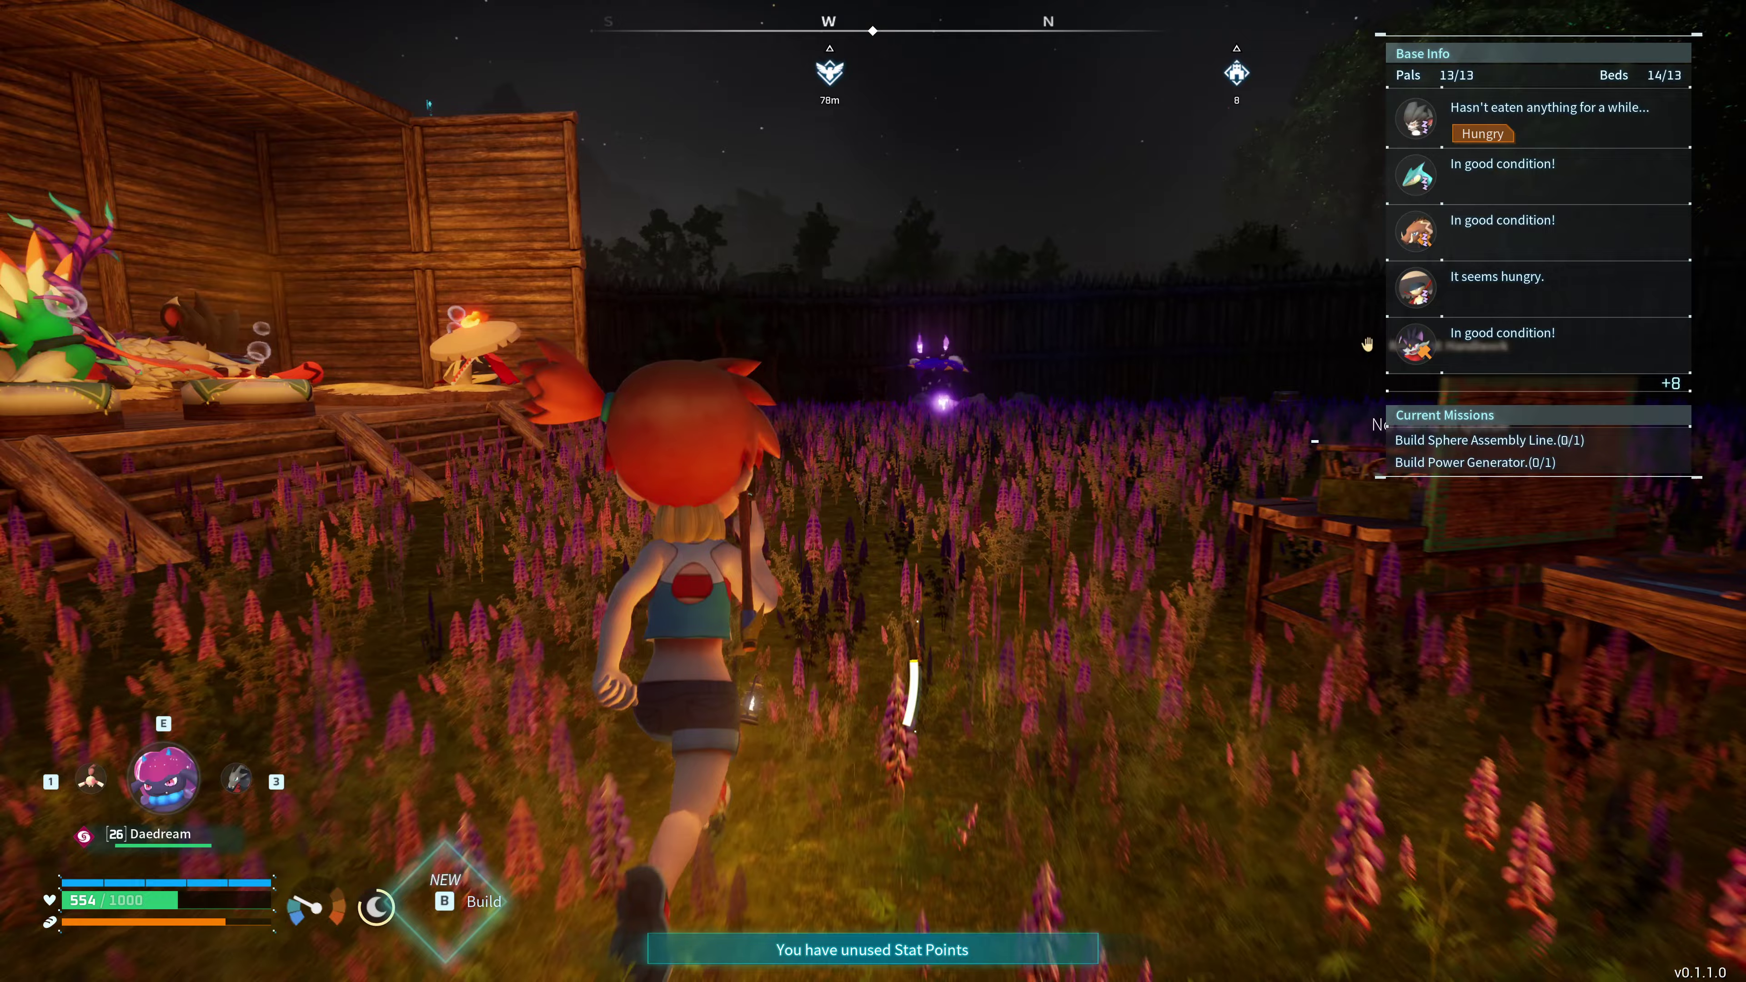
# Play the Beckon and Dance emotes, then bring up the emote choices again.
pyautogui.rightClick(873, 491)
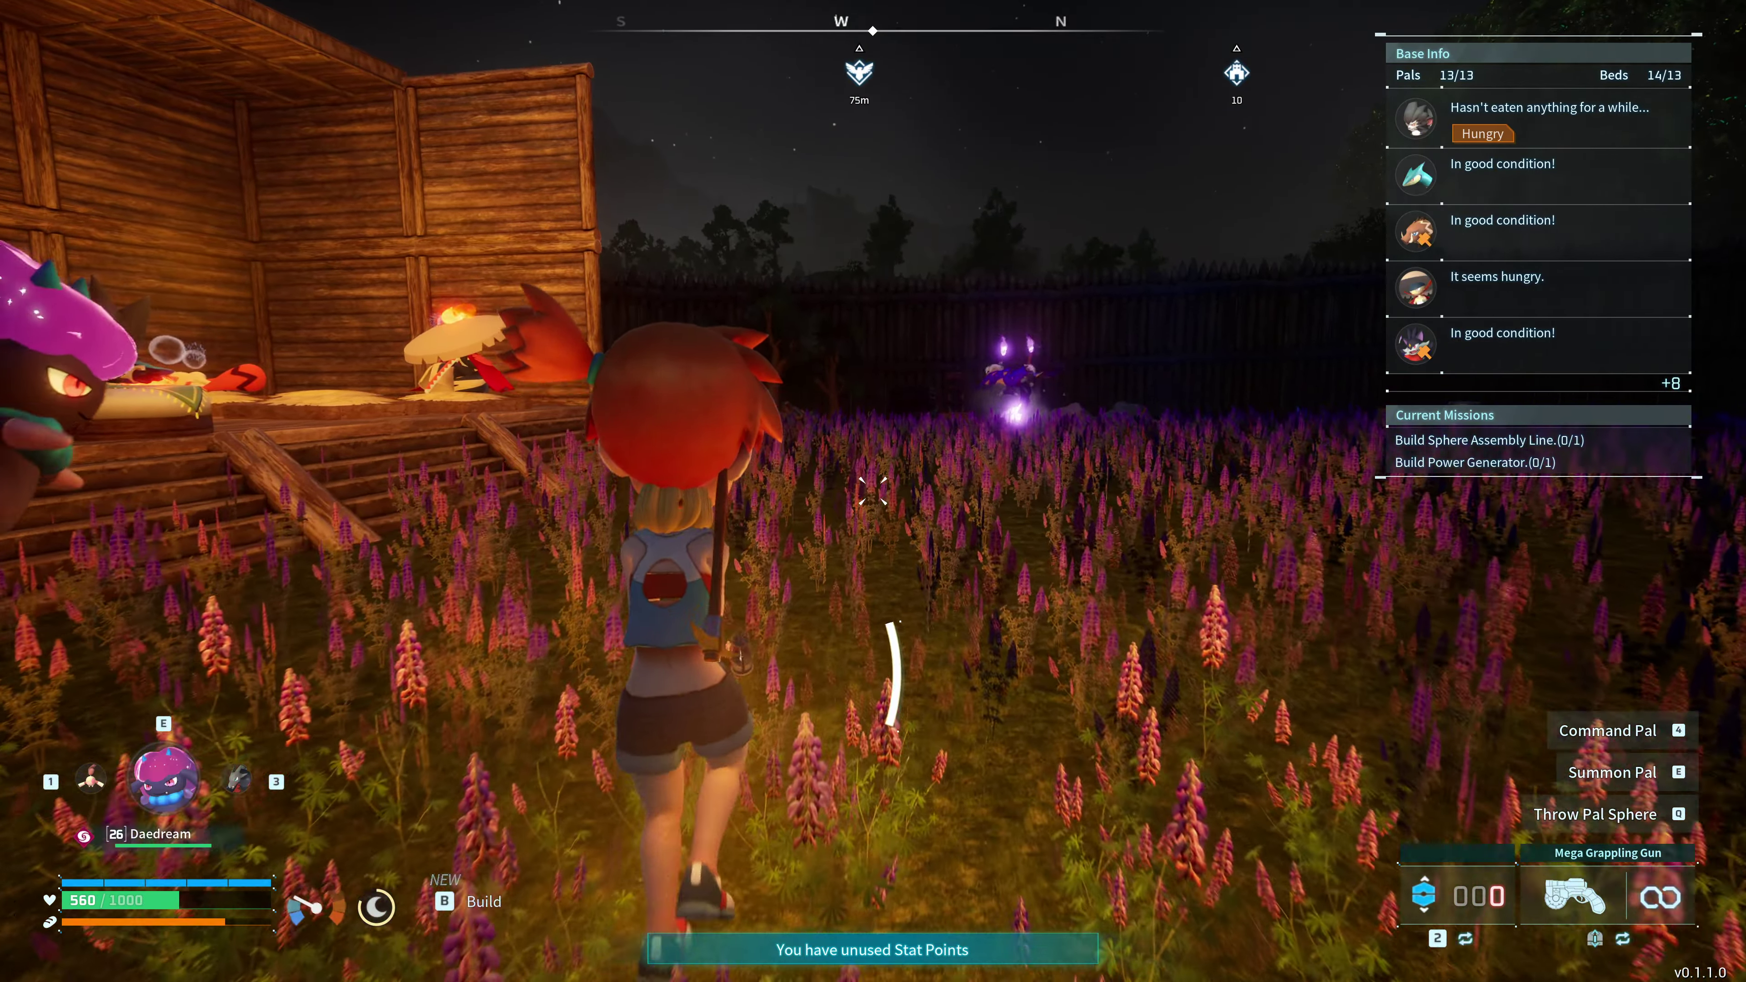
pyautogui.press('4')
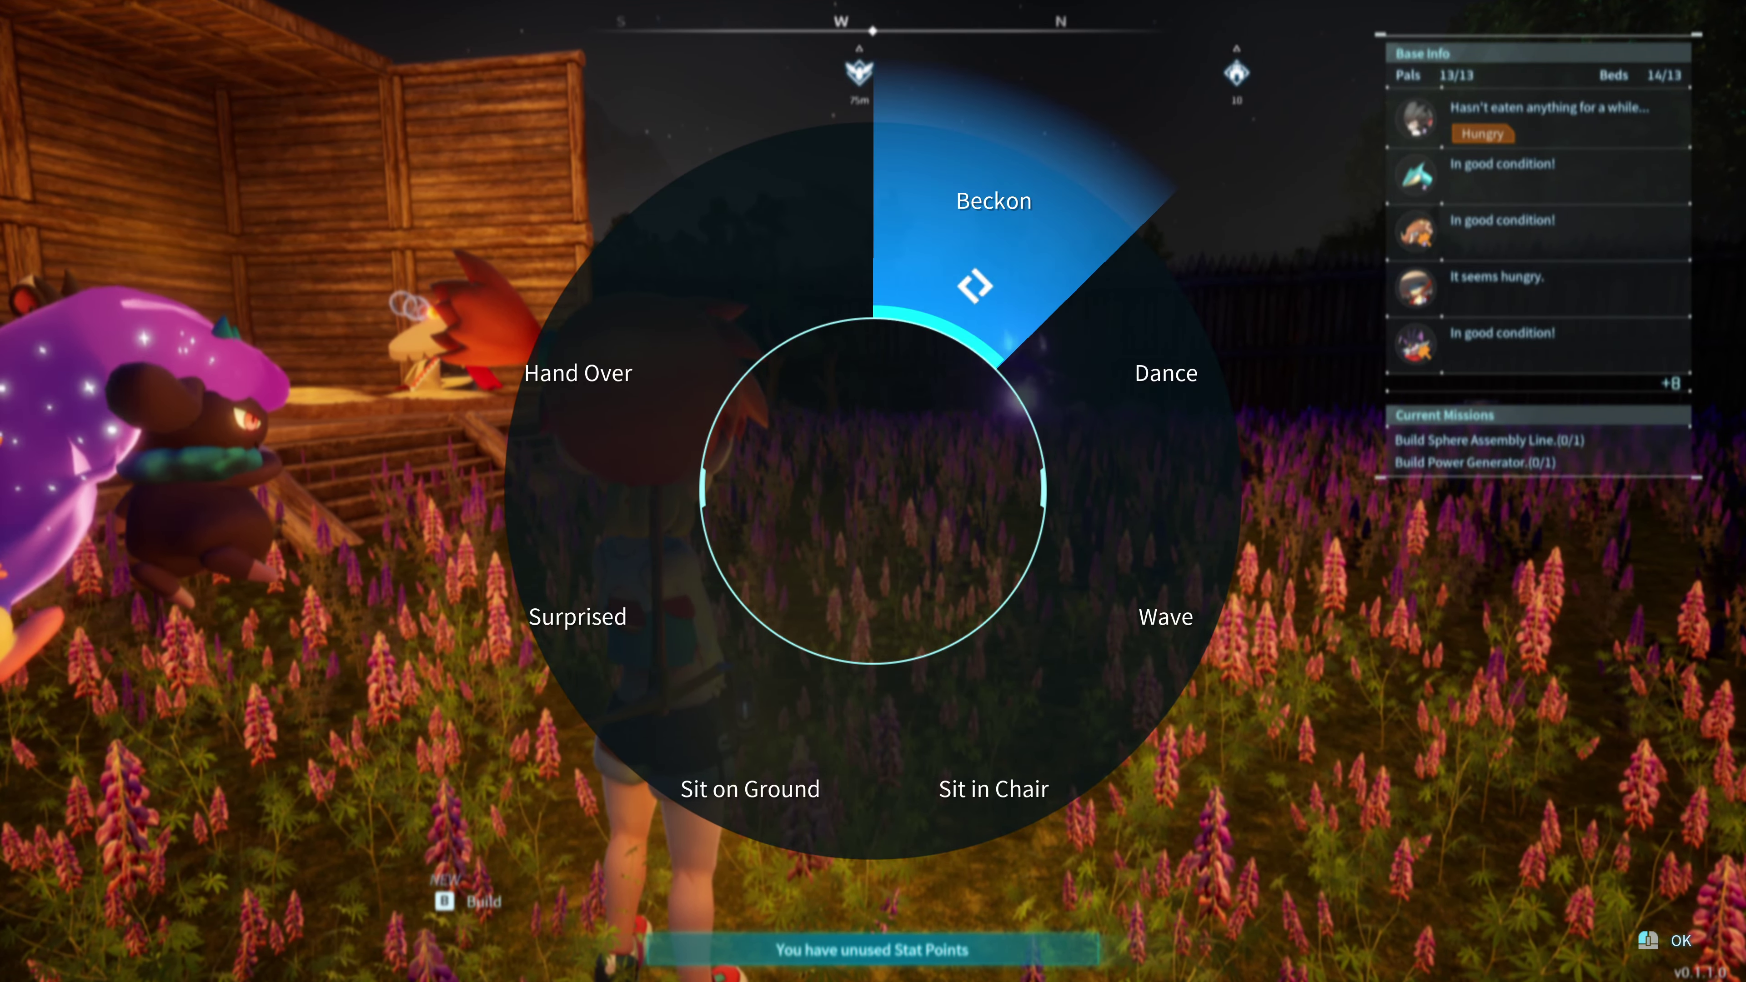
pyautogui.click(994, 240)
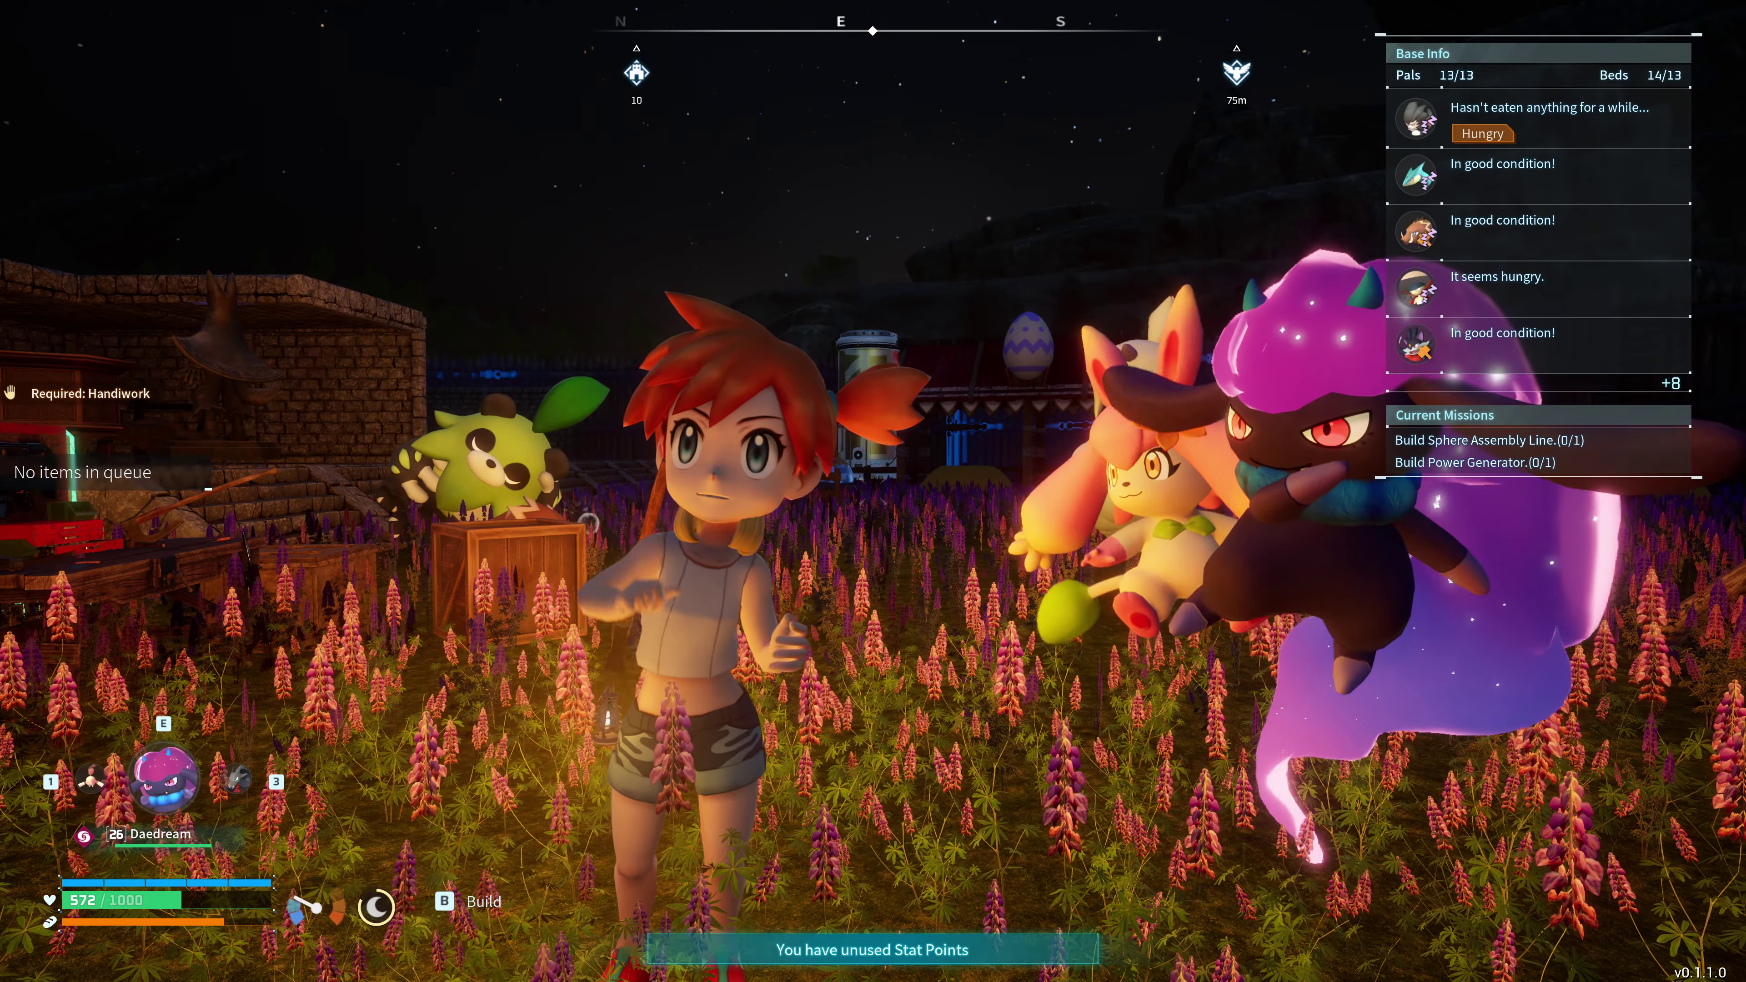
pyautogui.press('4')
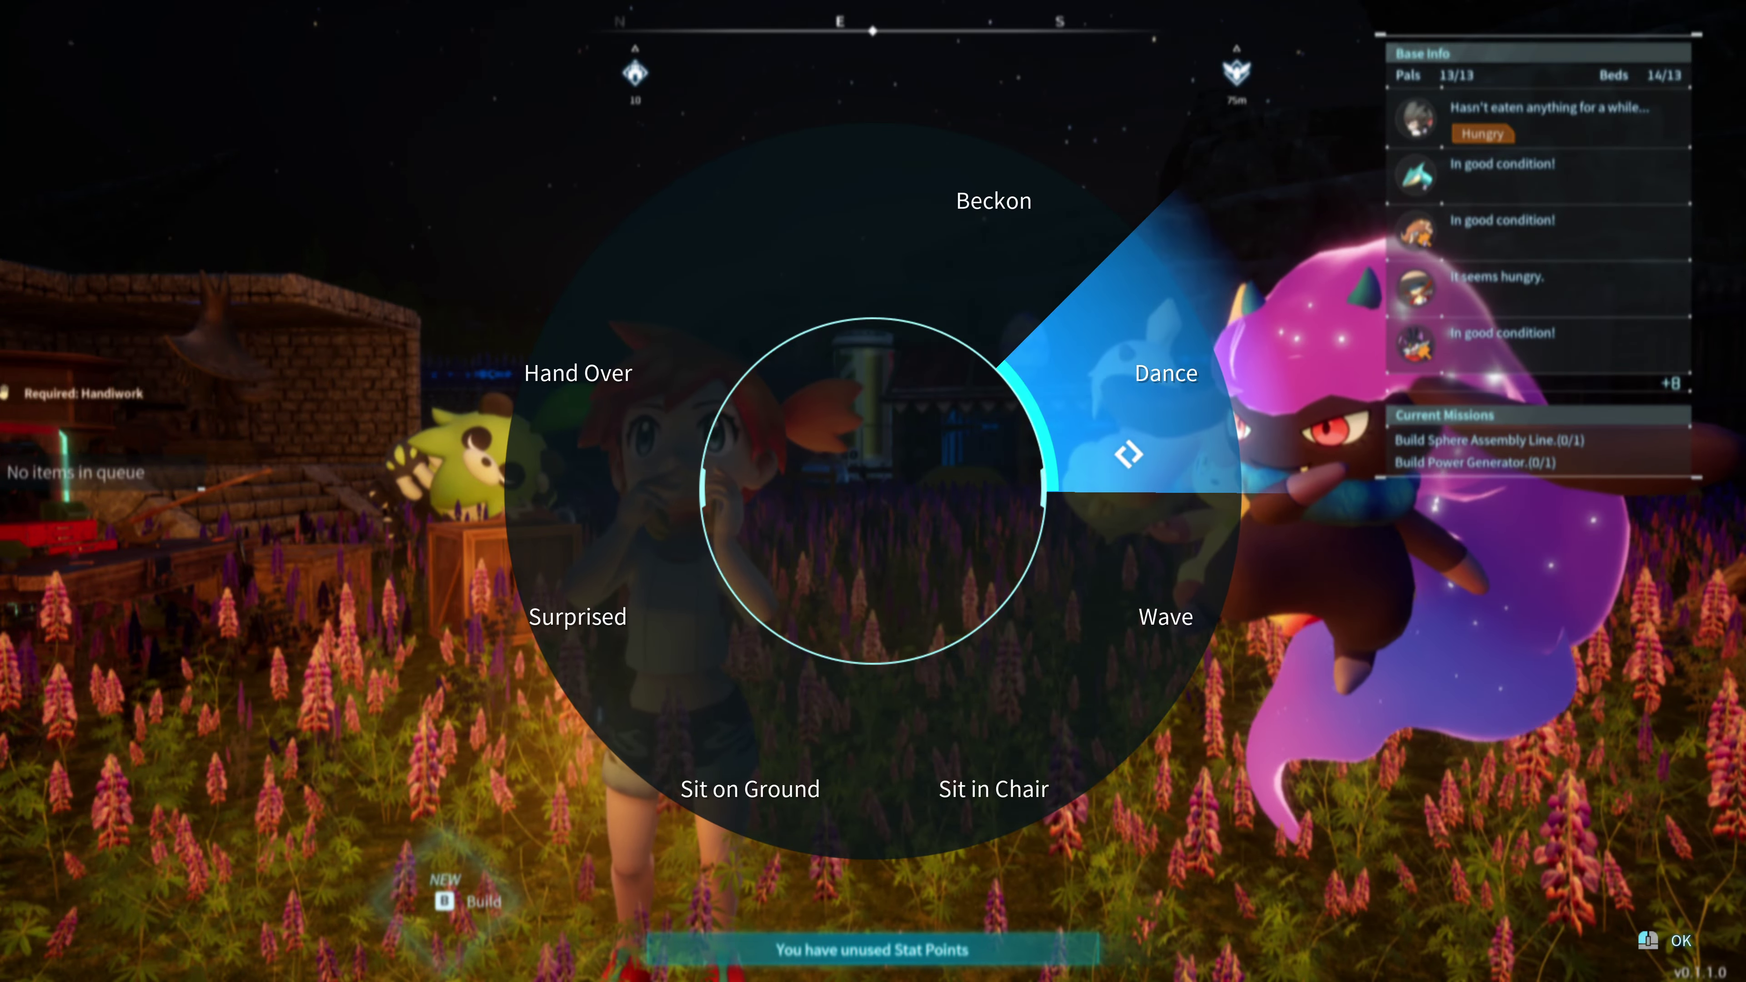
pyautogui.click(1166, 373)
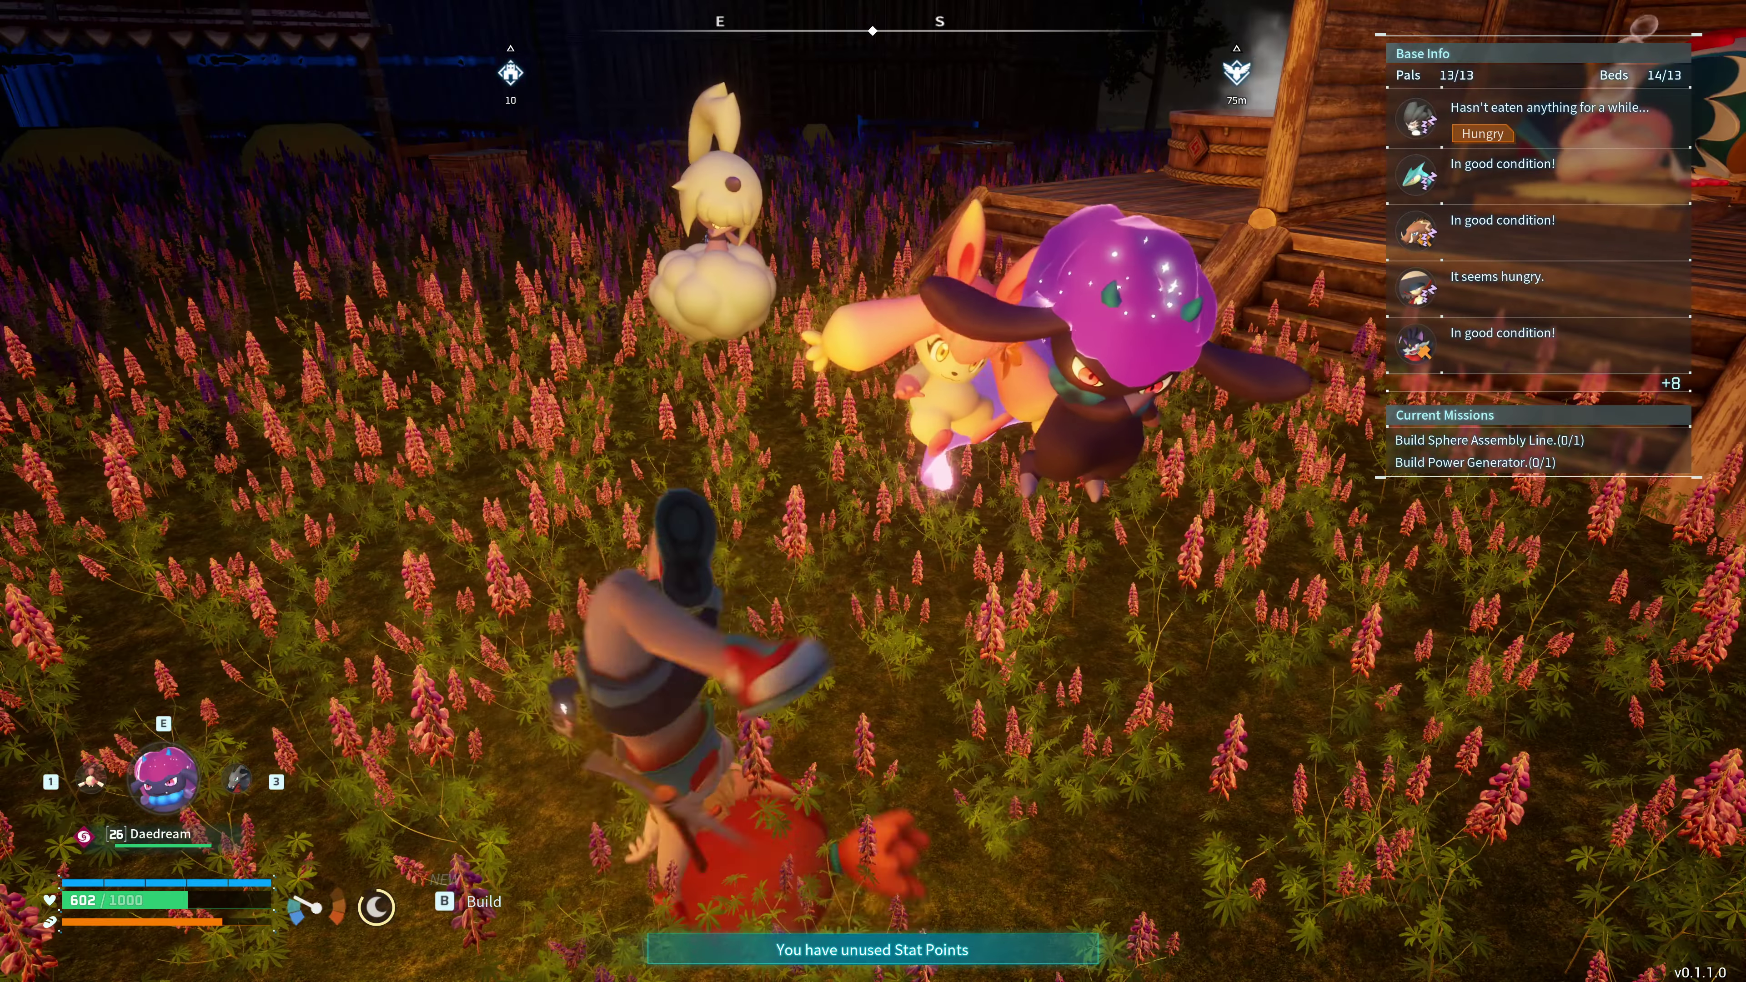
pyautogui.press('e')
pyautogui.click(1146, 331)
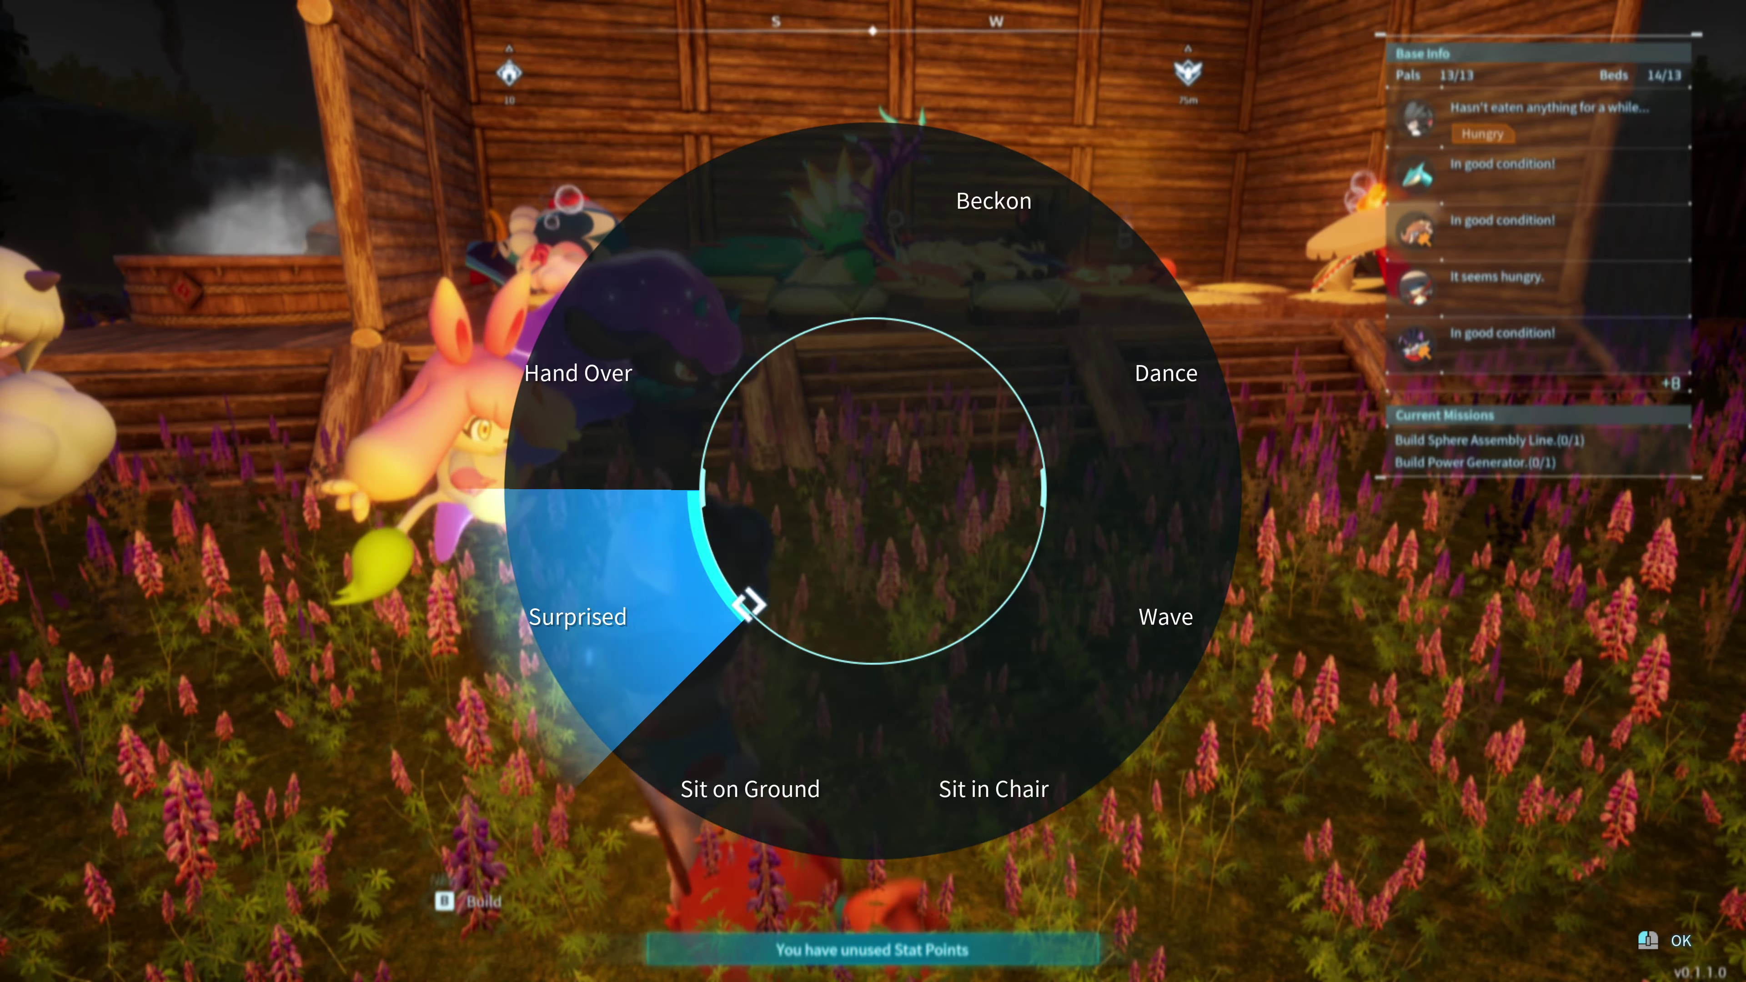
# Have the character sit on the ground, then bring the UE4SS Documentation page forward.
pyautogui.click(750, 789)
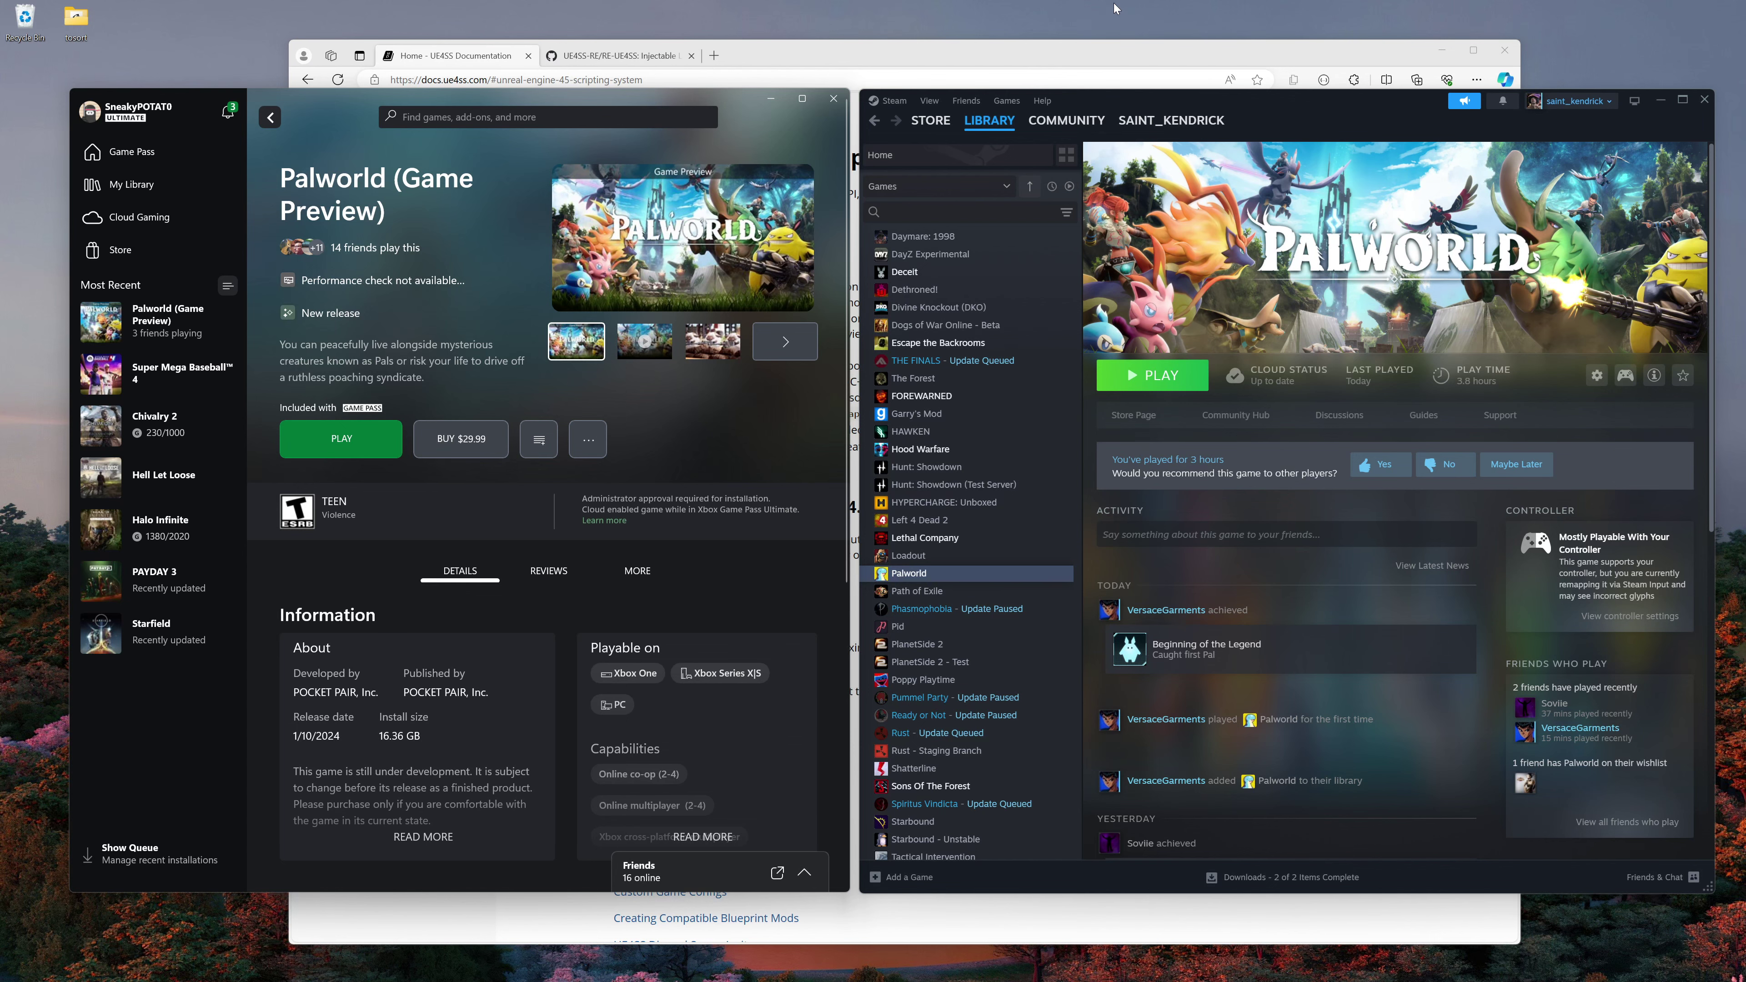
pyautogui.click(826, 49)
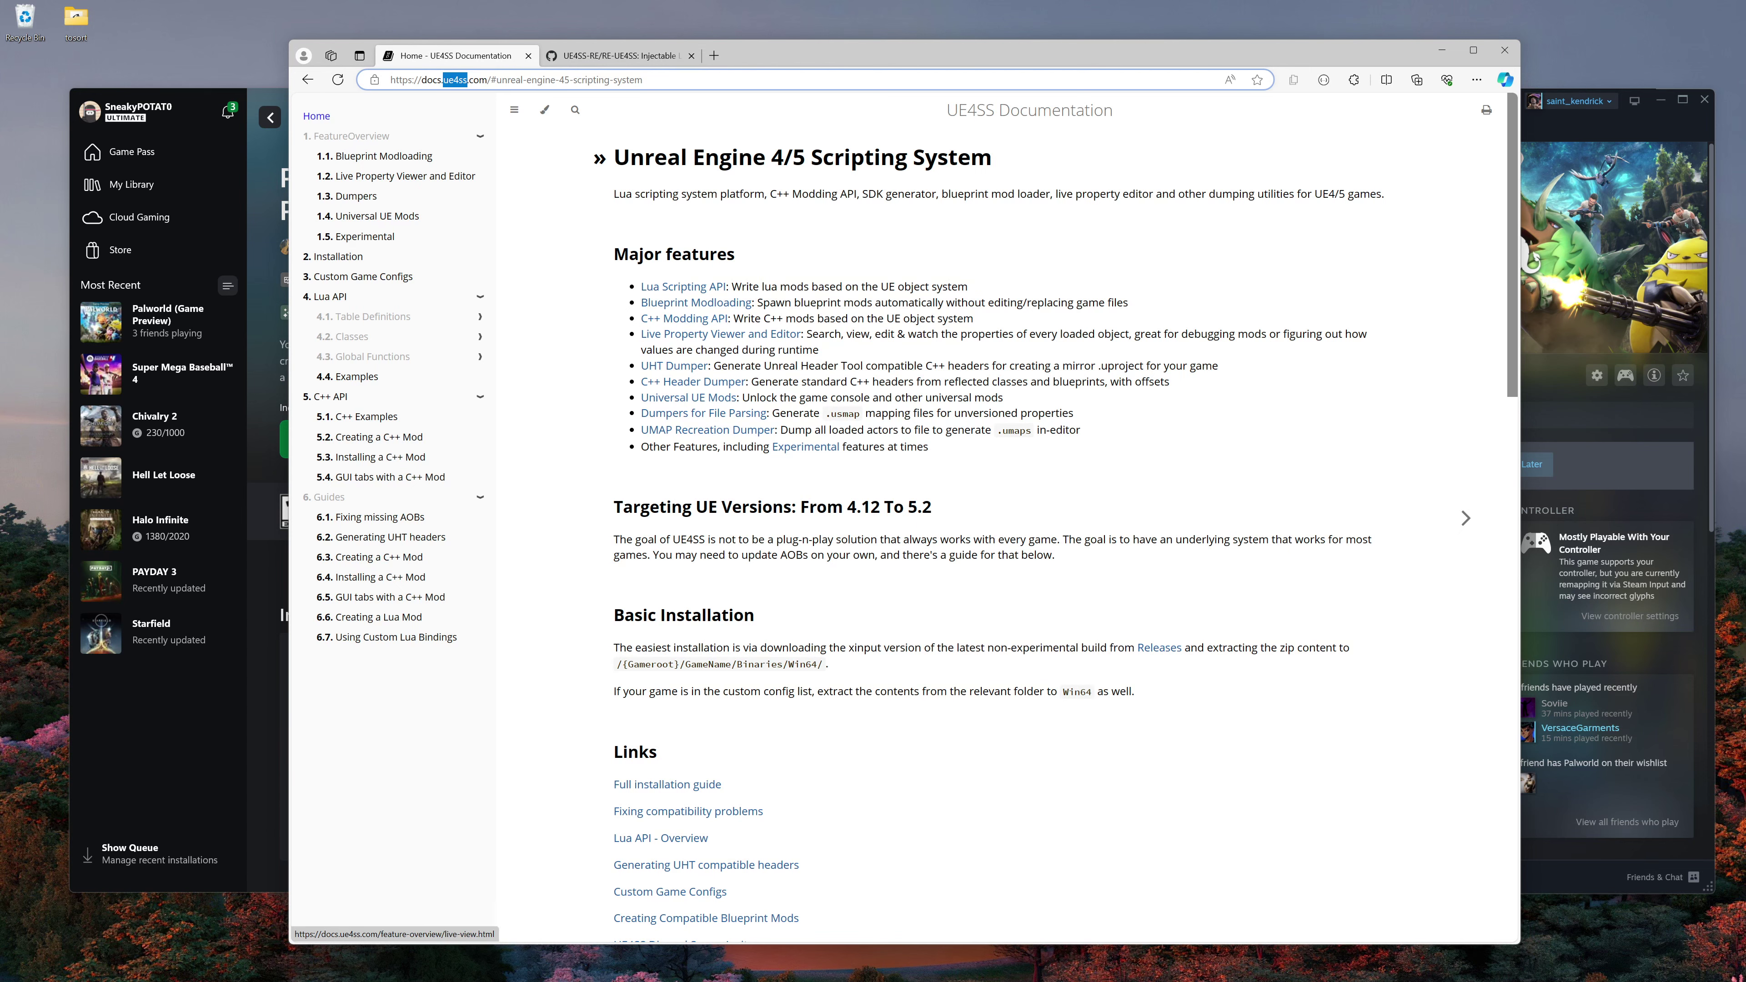
# Download UE4SS_Xinput_v2.5.2.zip from the RE-UE4SS v2.5.2 release assets.
pyautogui.click(609, 57)
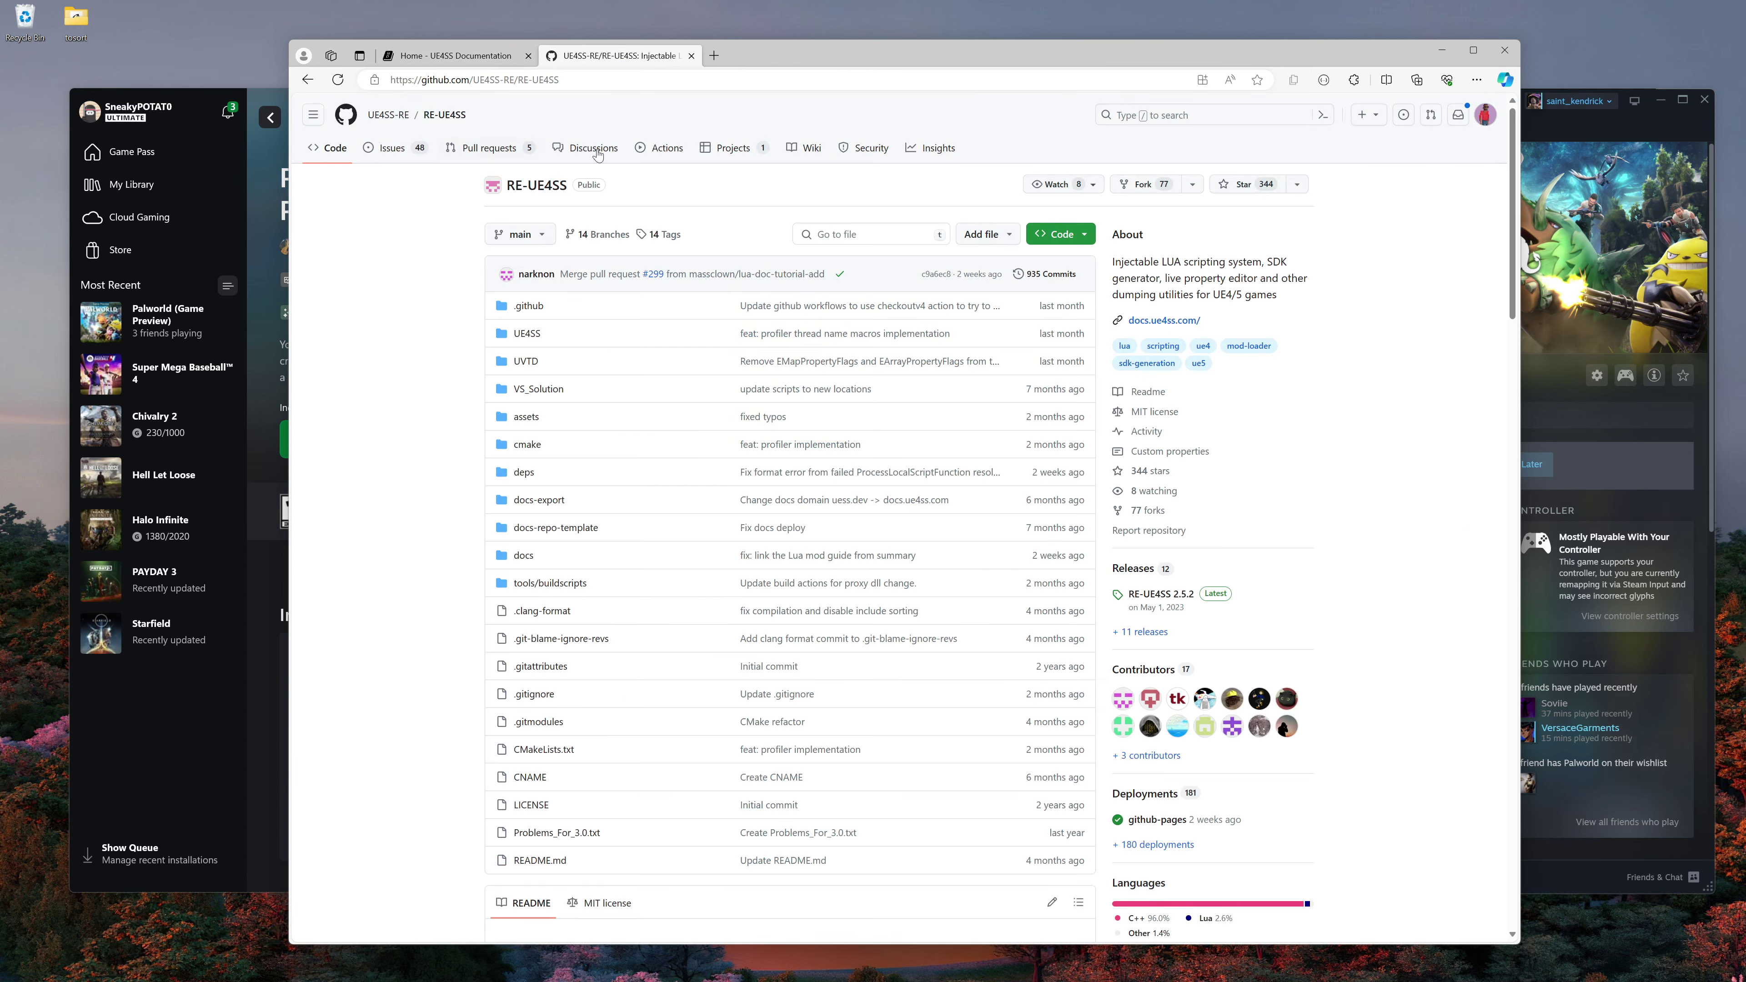
pyautogui.scroll(-20, 1217, 349)
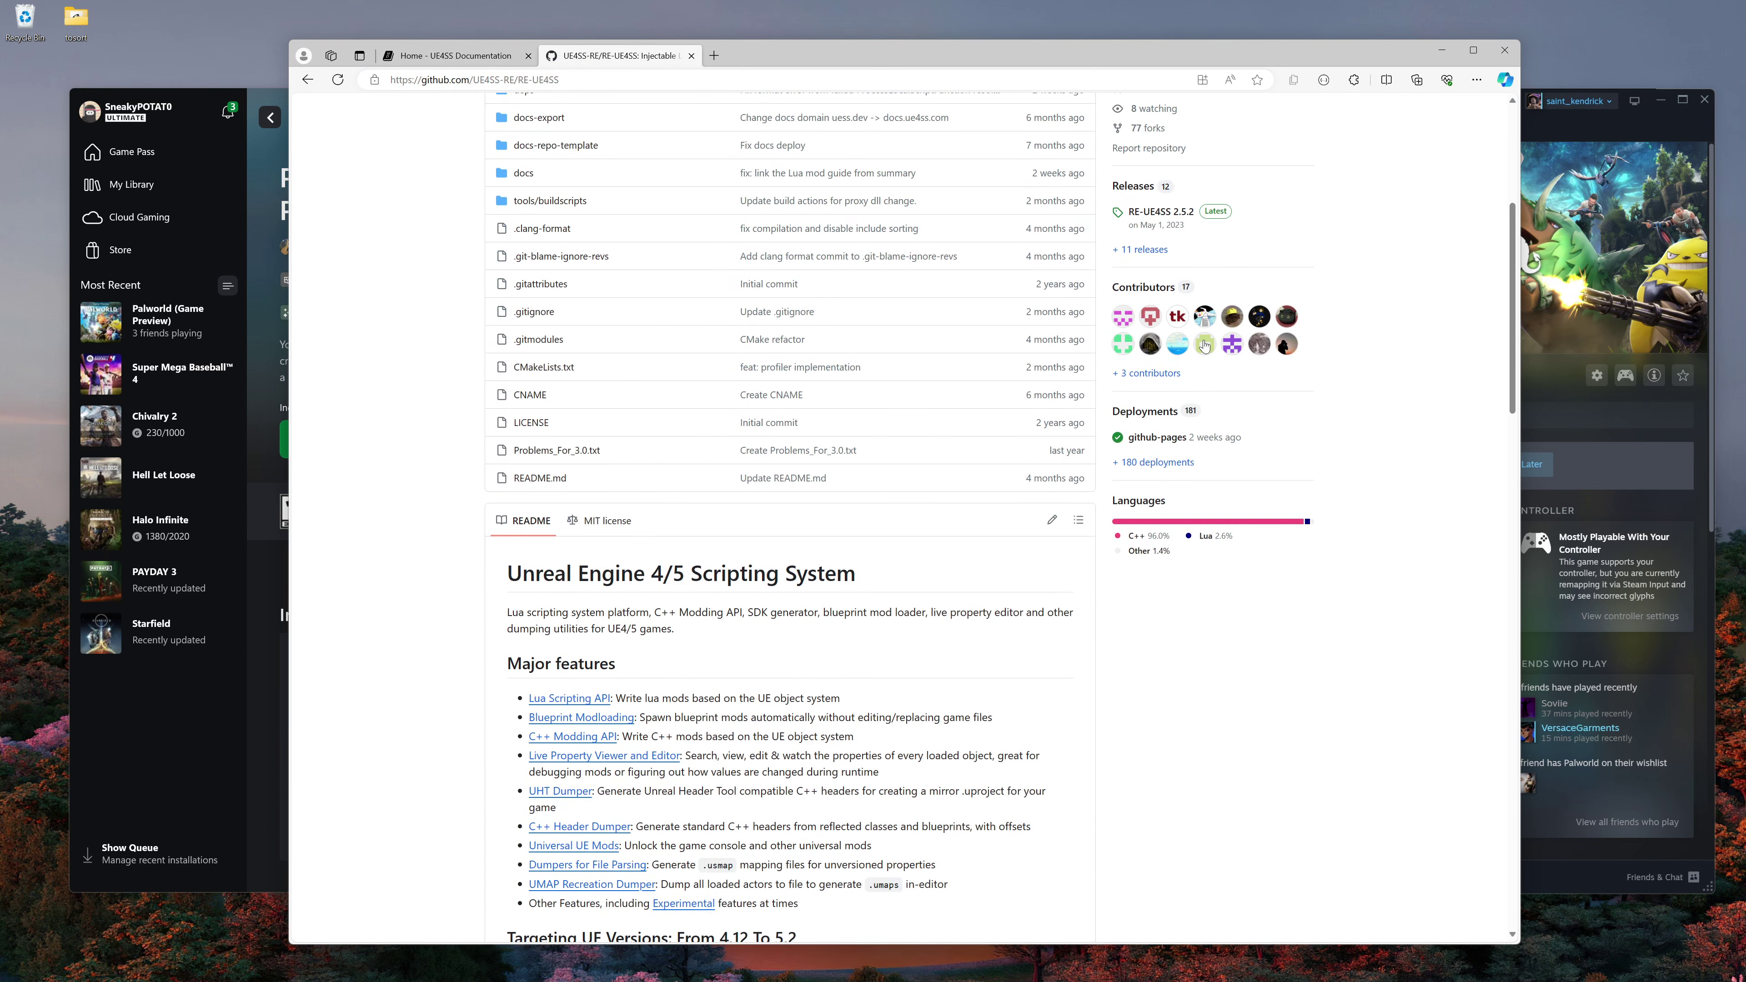
pyautogui.scroll(20, 1217, 349)
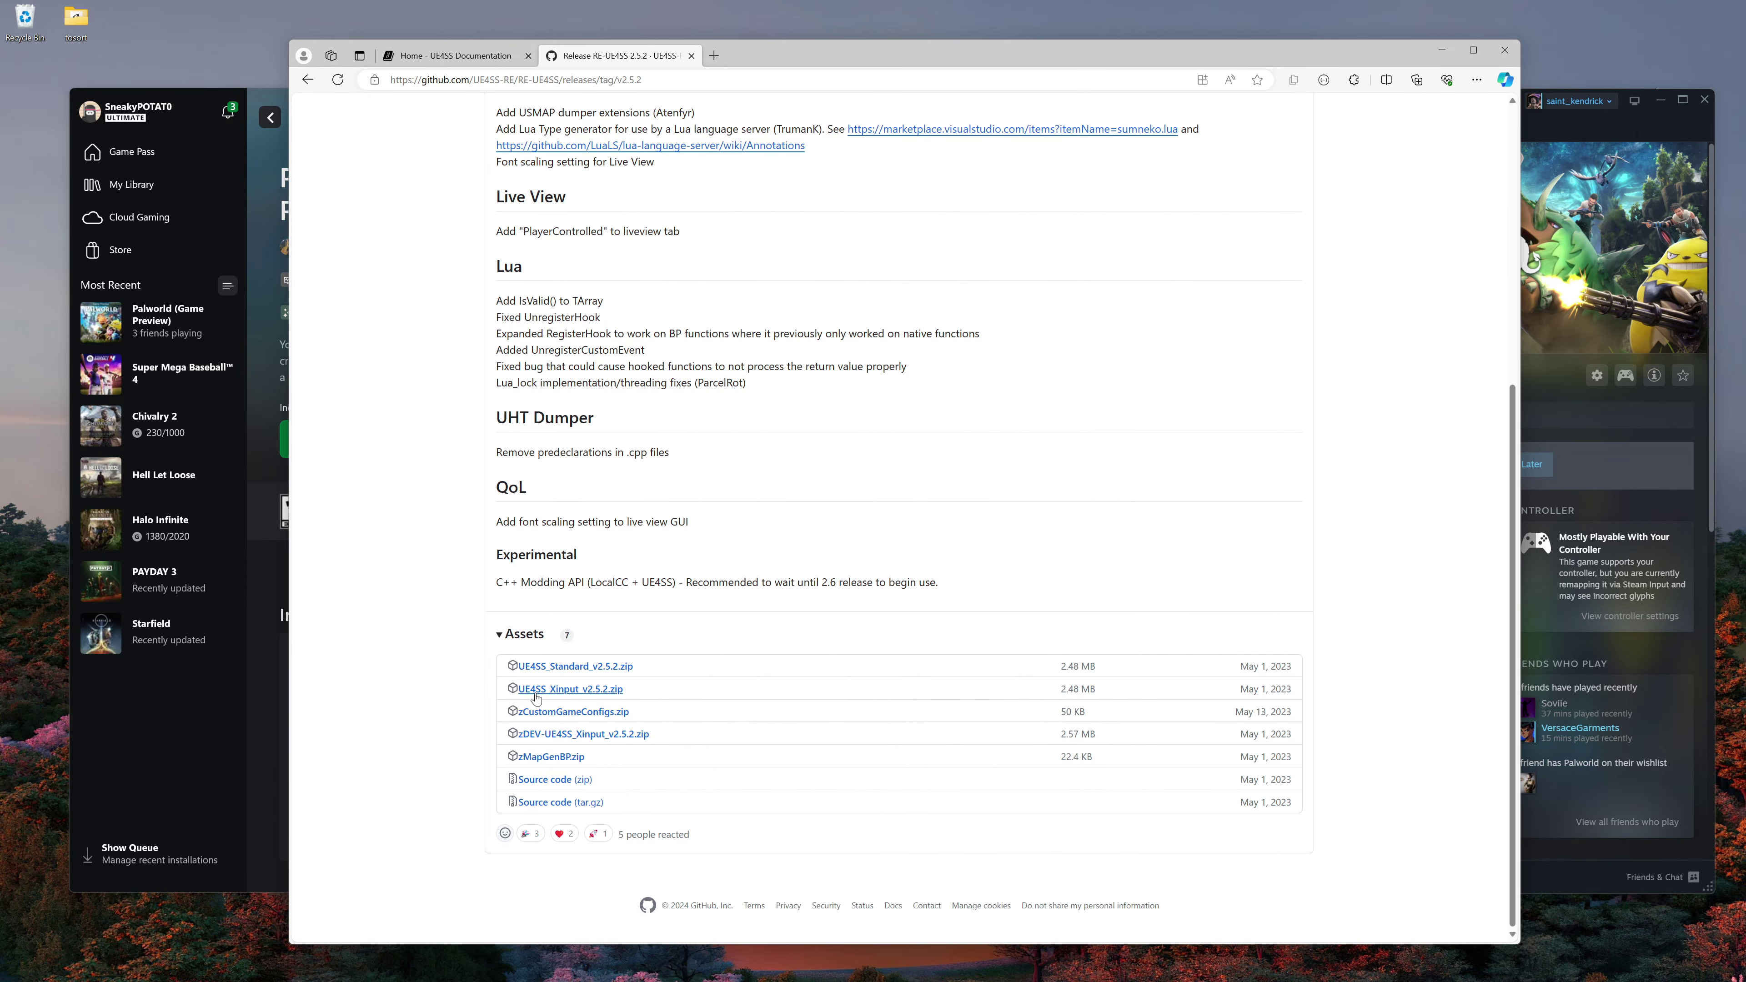
pyautogui.moveTo(516, 689); pyautogui.dragTo(623, 690)
pyautogui.click(600, 690)
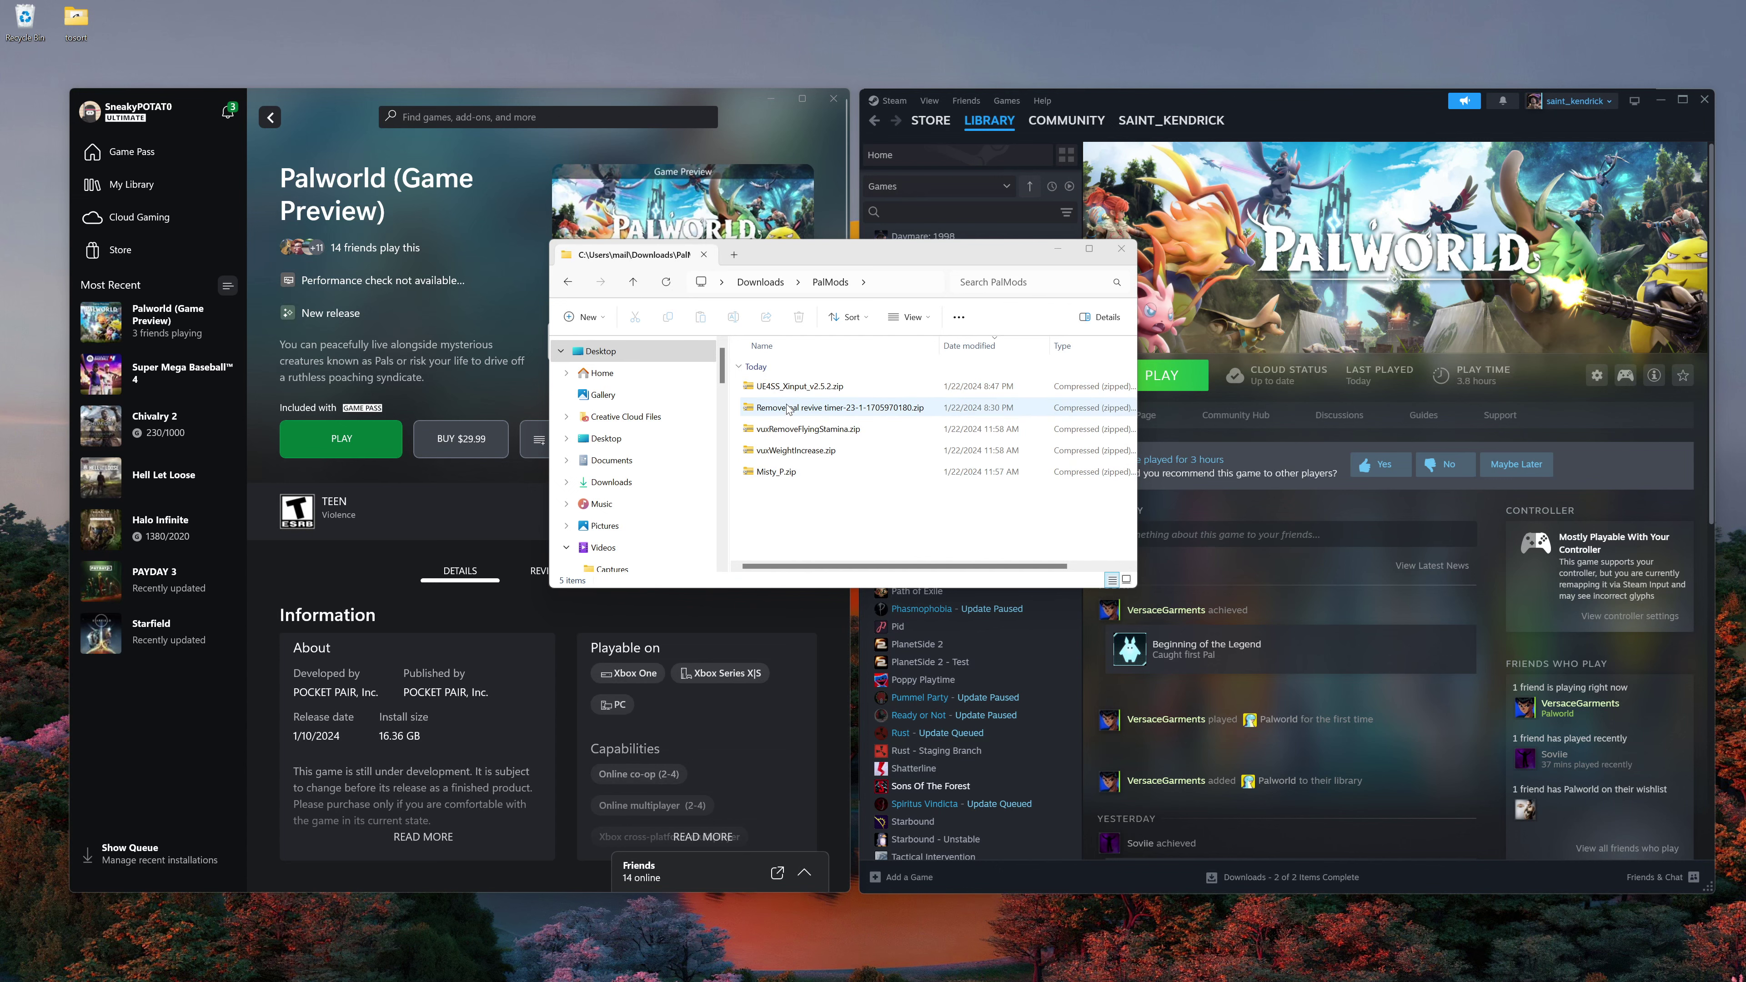
# Select the downloaded zip, move the PalMods window right and minimize Steam.
pyautogui.click(807, 393)
pyautogui.moveTo(899, 255); pyautogui.dragTo(1335, 325)
pyautogui.click(1660, 101)
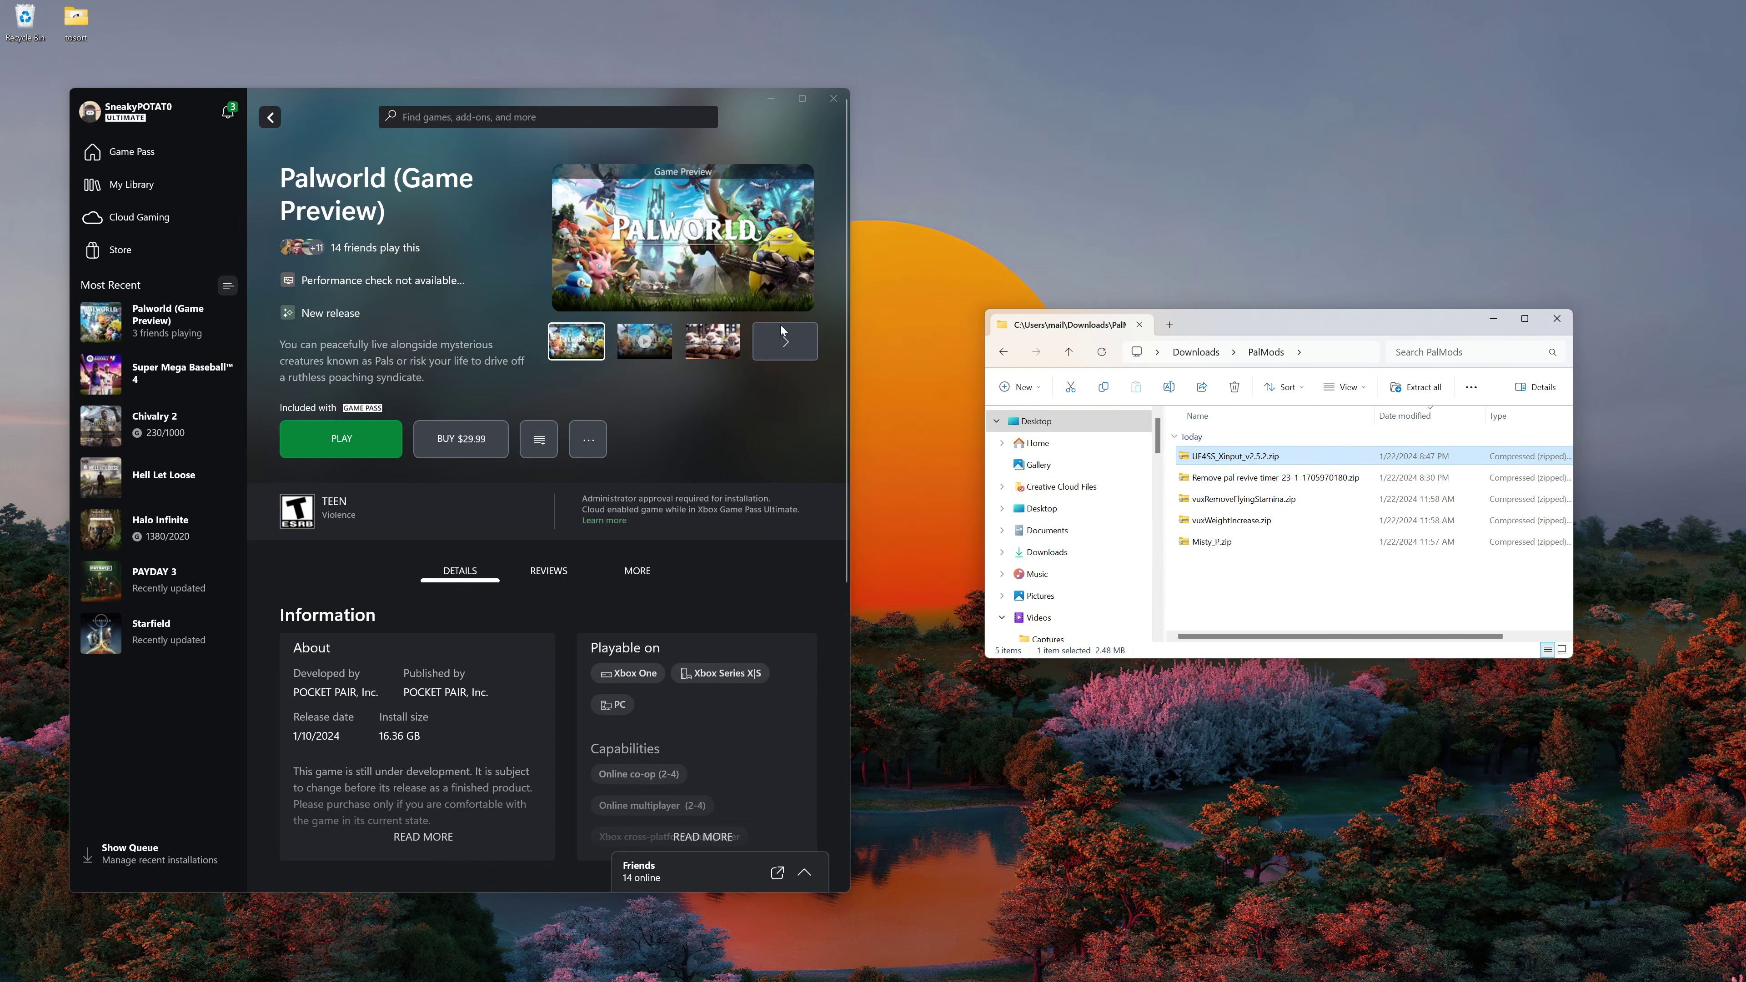
# Browse Palworld's installation files from the Xbox app's Manage page to reach C:\XboxGames.
pyautogui.click(588, 441)
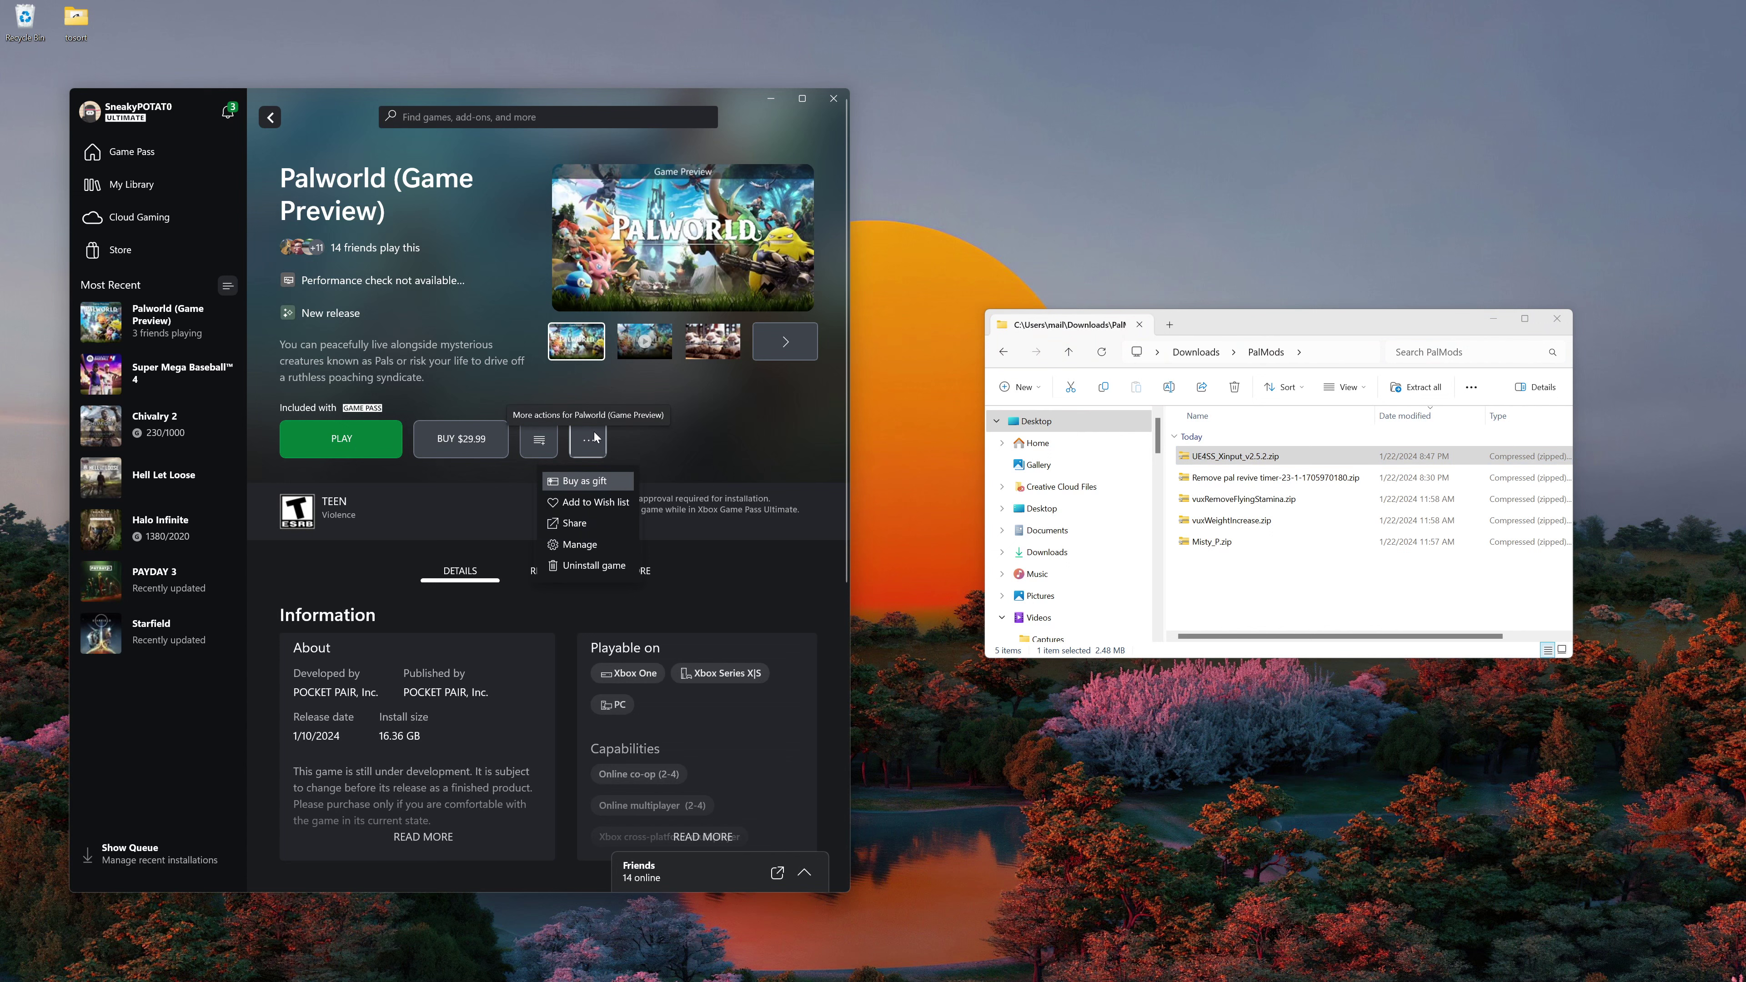
pyautogui.click(586, 549)
pyautogui.click(512, 357)
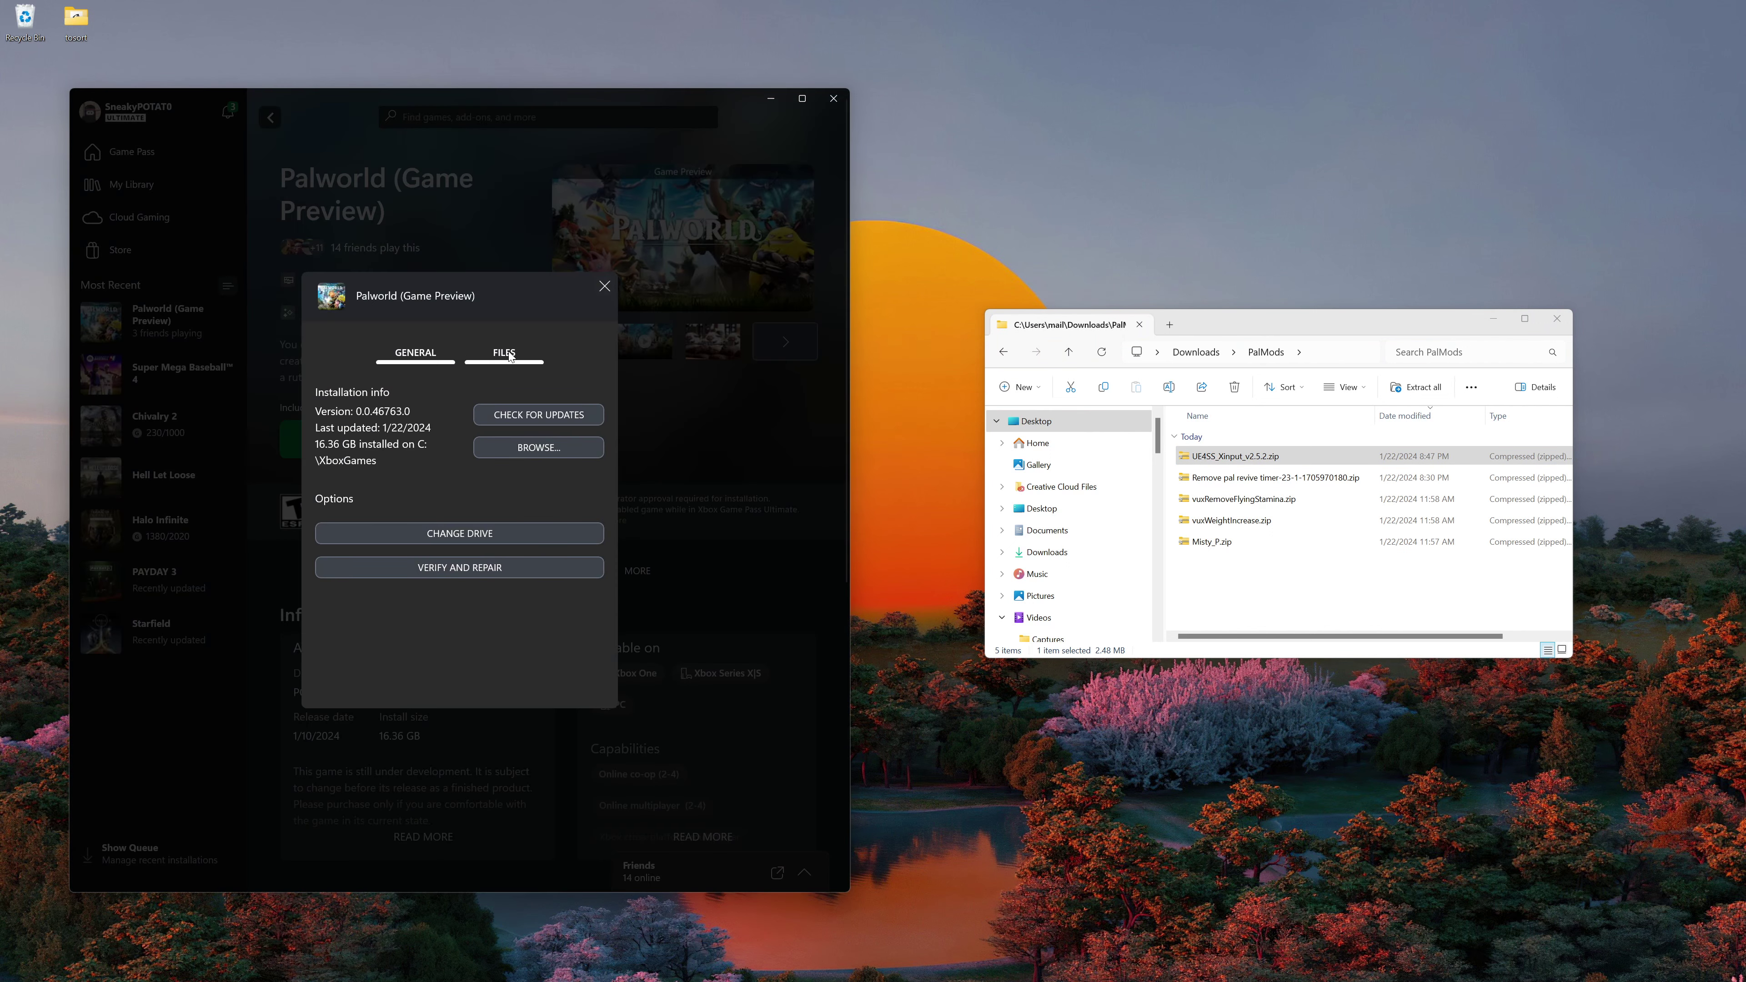
pyautogui.click(528, 449)
# Drill down into Palworld\Content\Pal\Binaries\WinGDK.
pyautogui.moveTo(1318, 318); pyautogui.dragTo(659, 326)
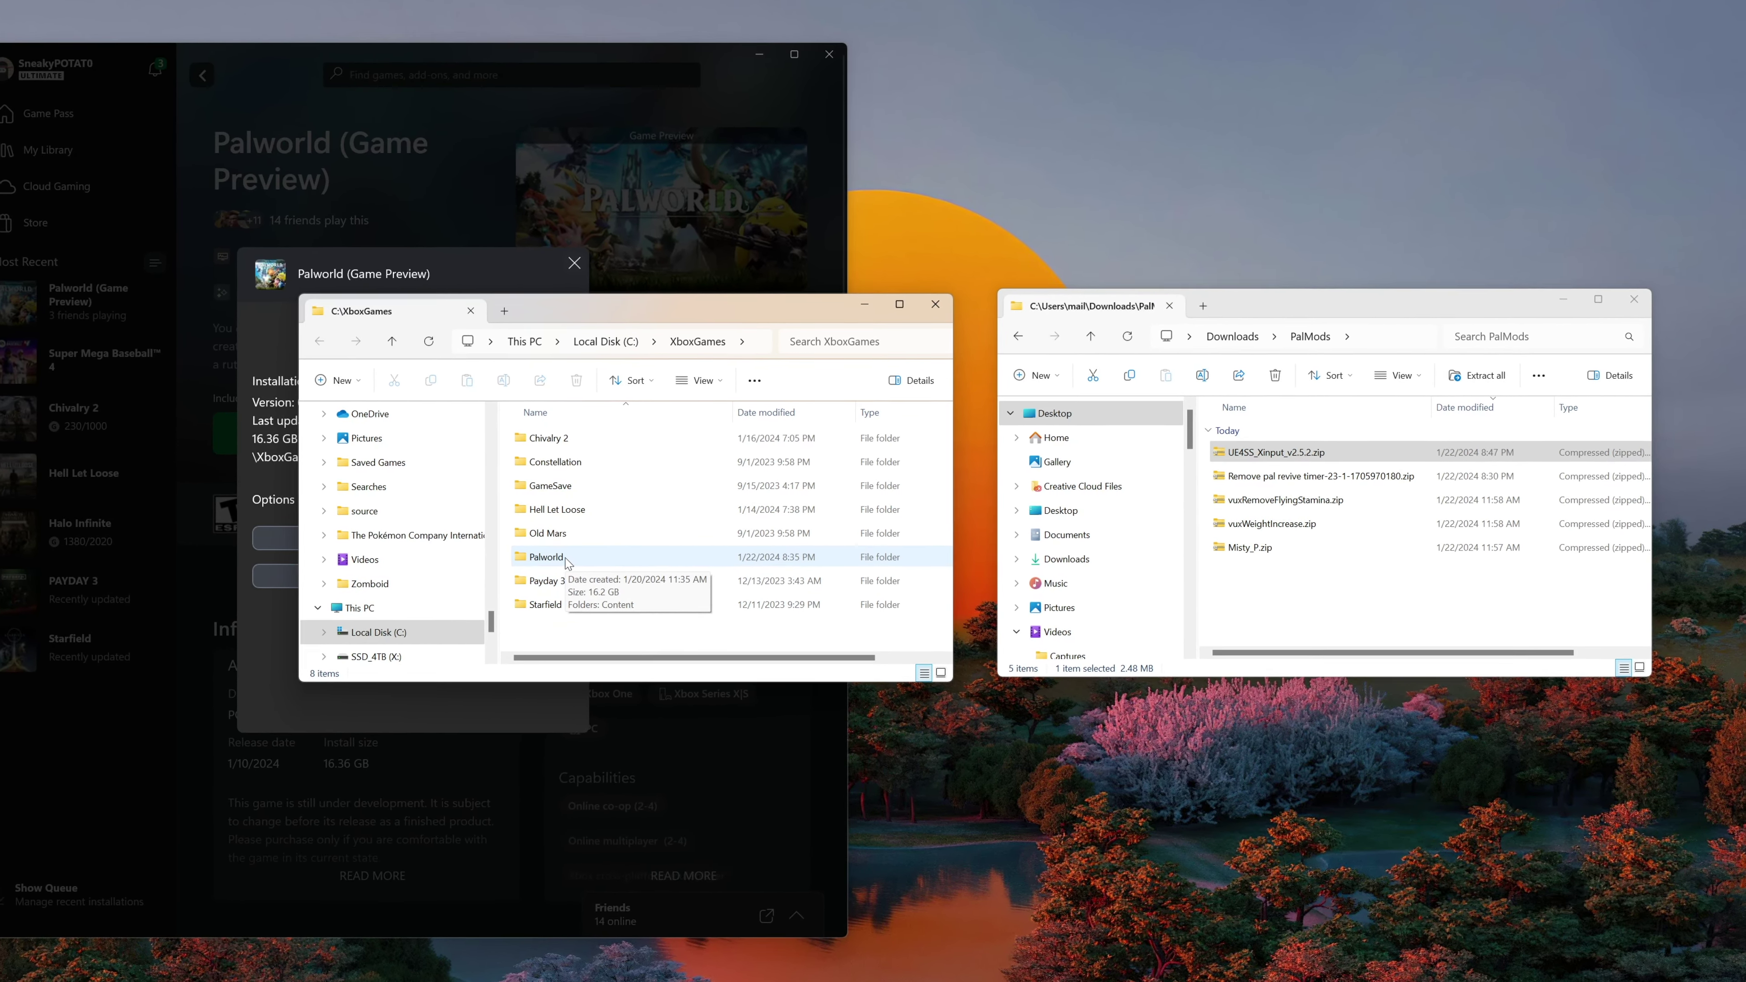
pyautogui.doubleClick(558, 558)
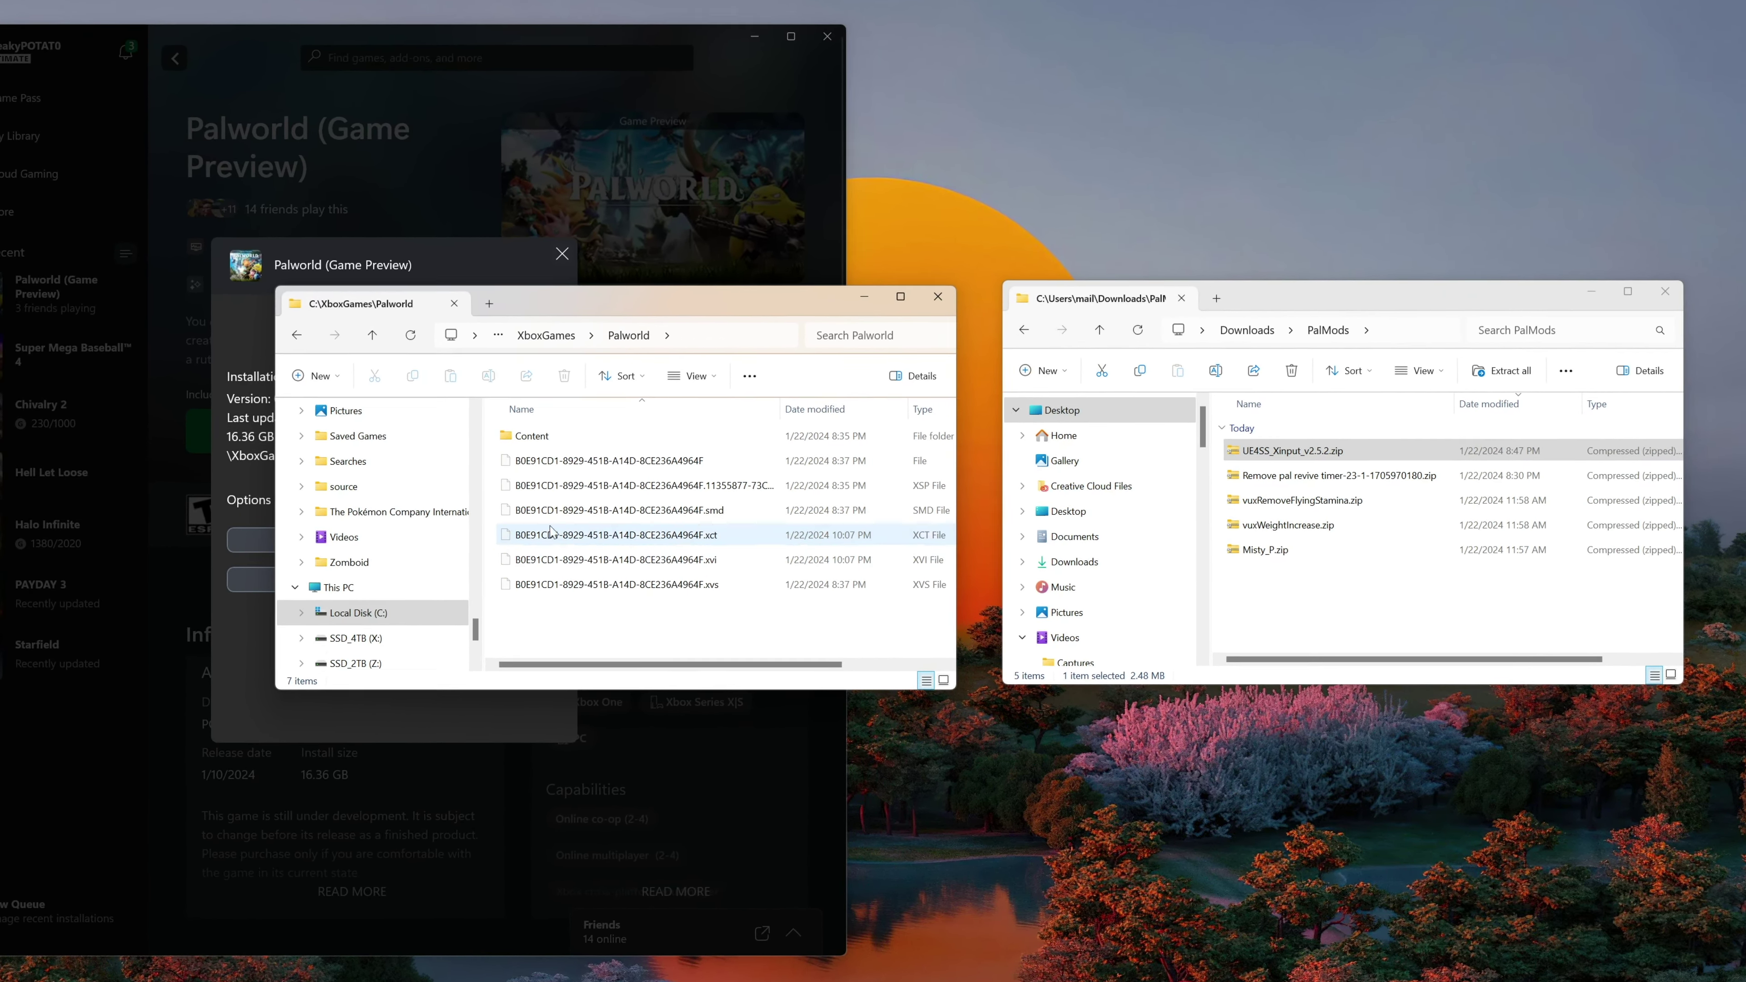
pyautogui.doubleClick(540, 435)
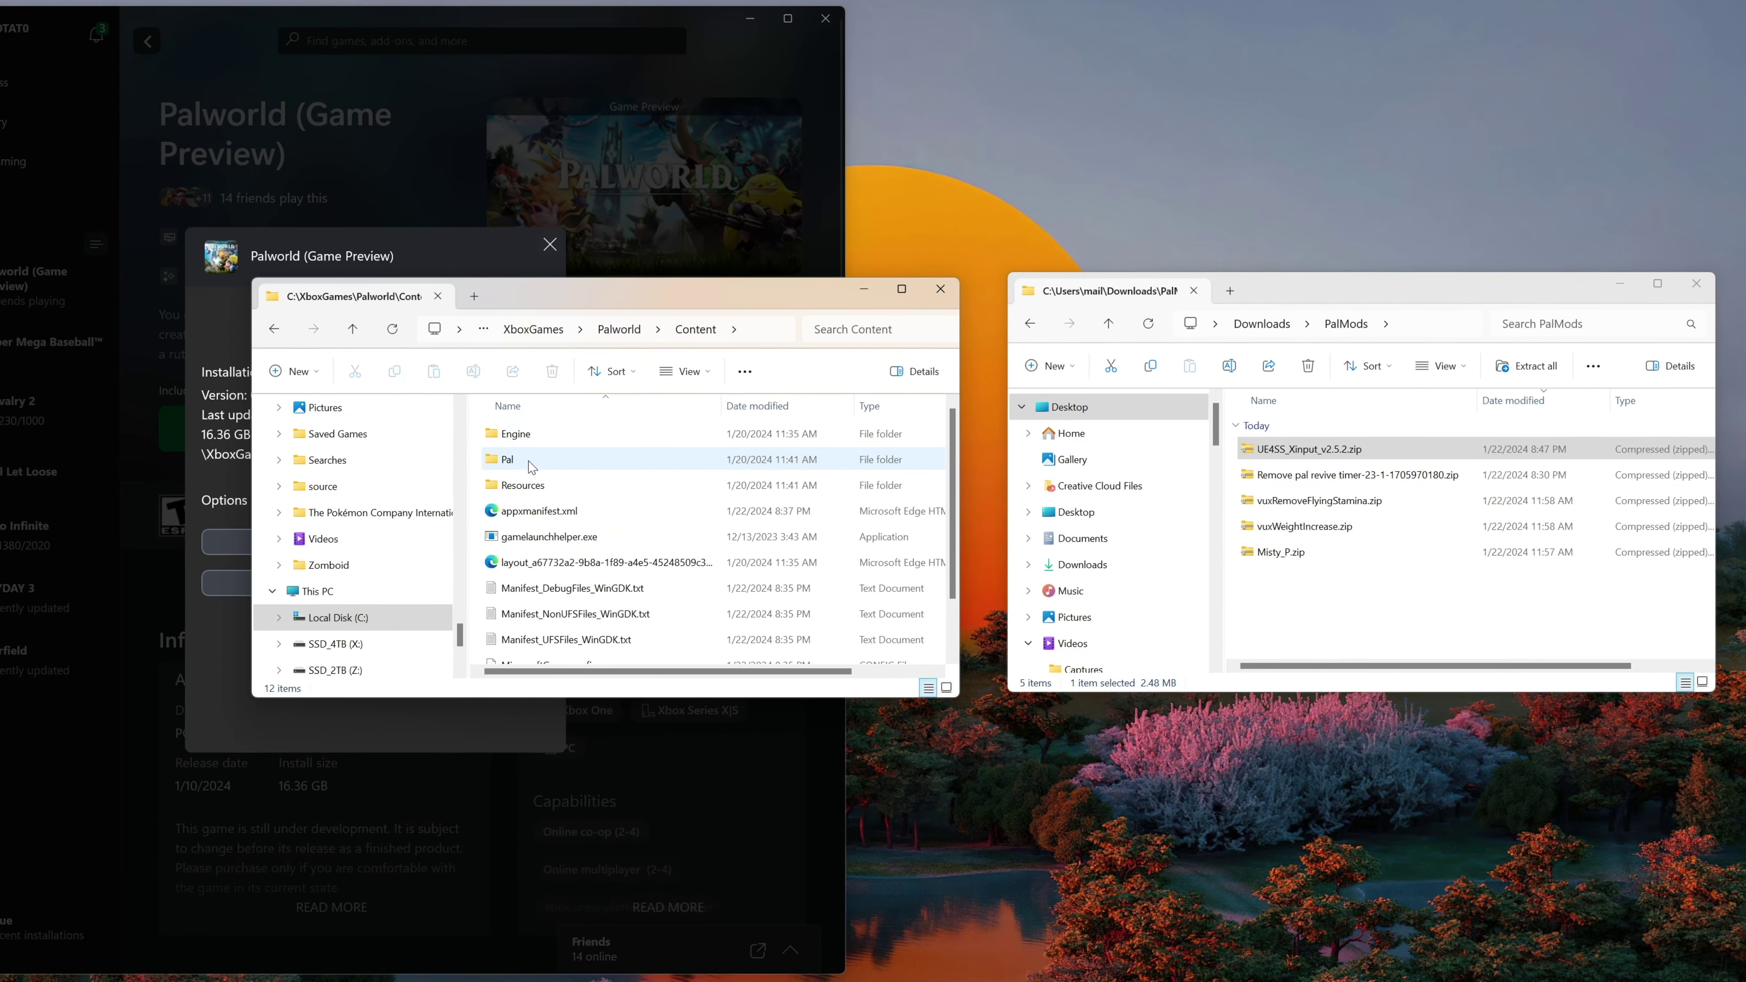
pyautogui.doubleClick(531, 465)
pyautogui.click(525, 441)
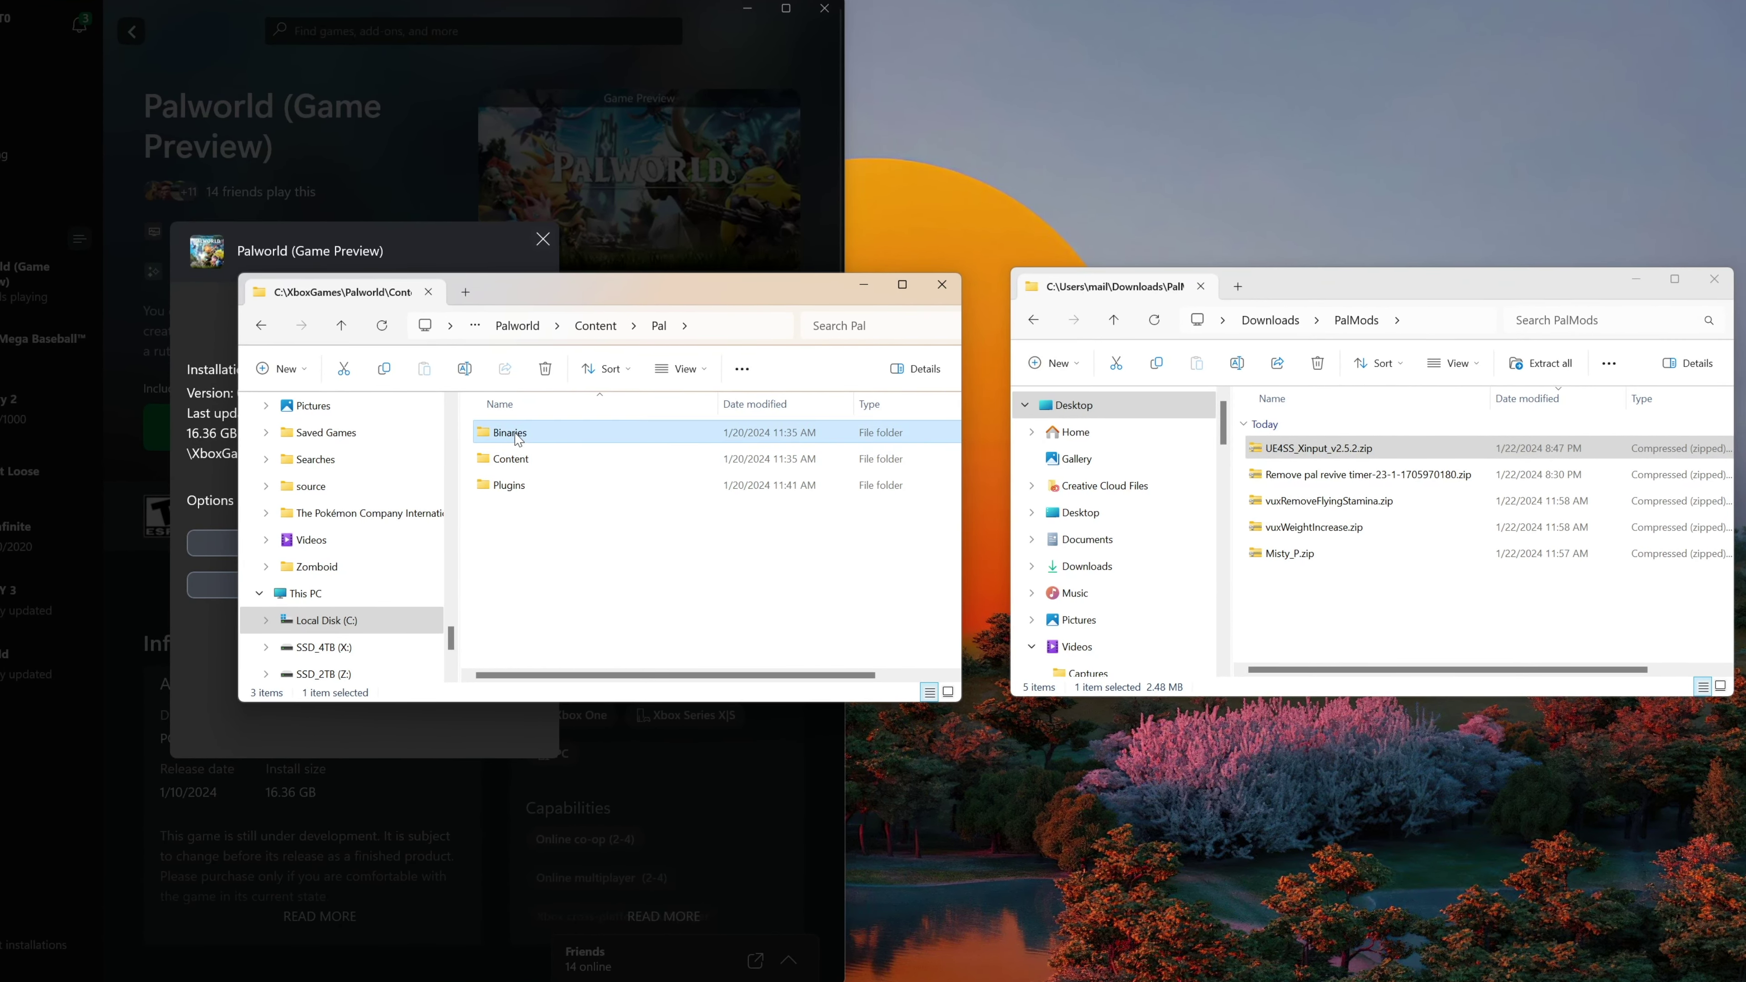
pyautogui.doubleClick(519, 440)
pyautogui.doubleClick(524, 440)
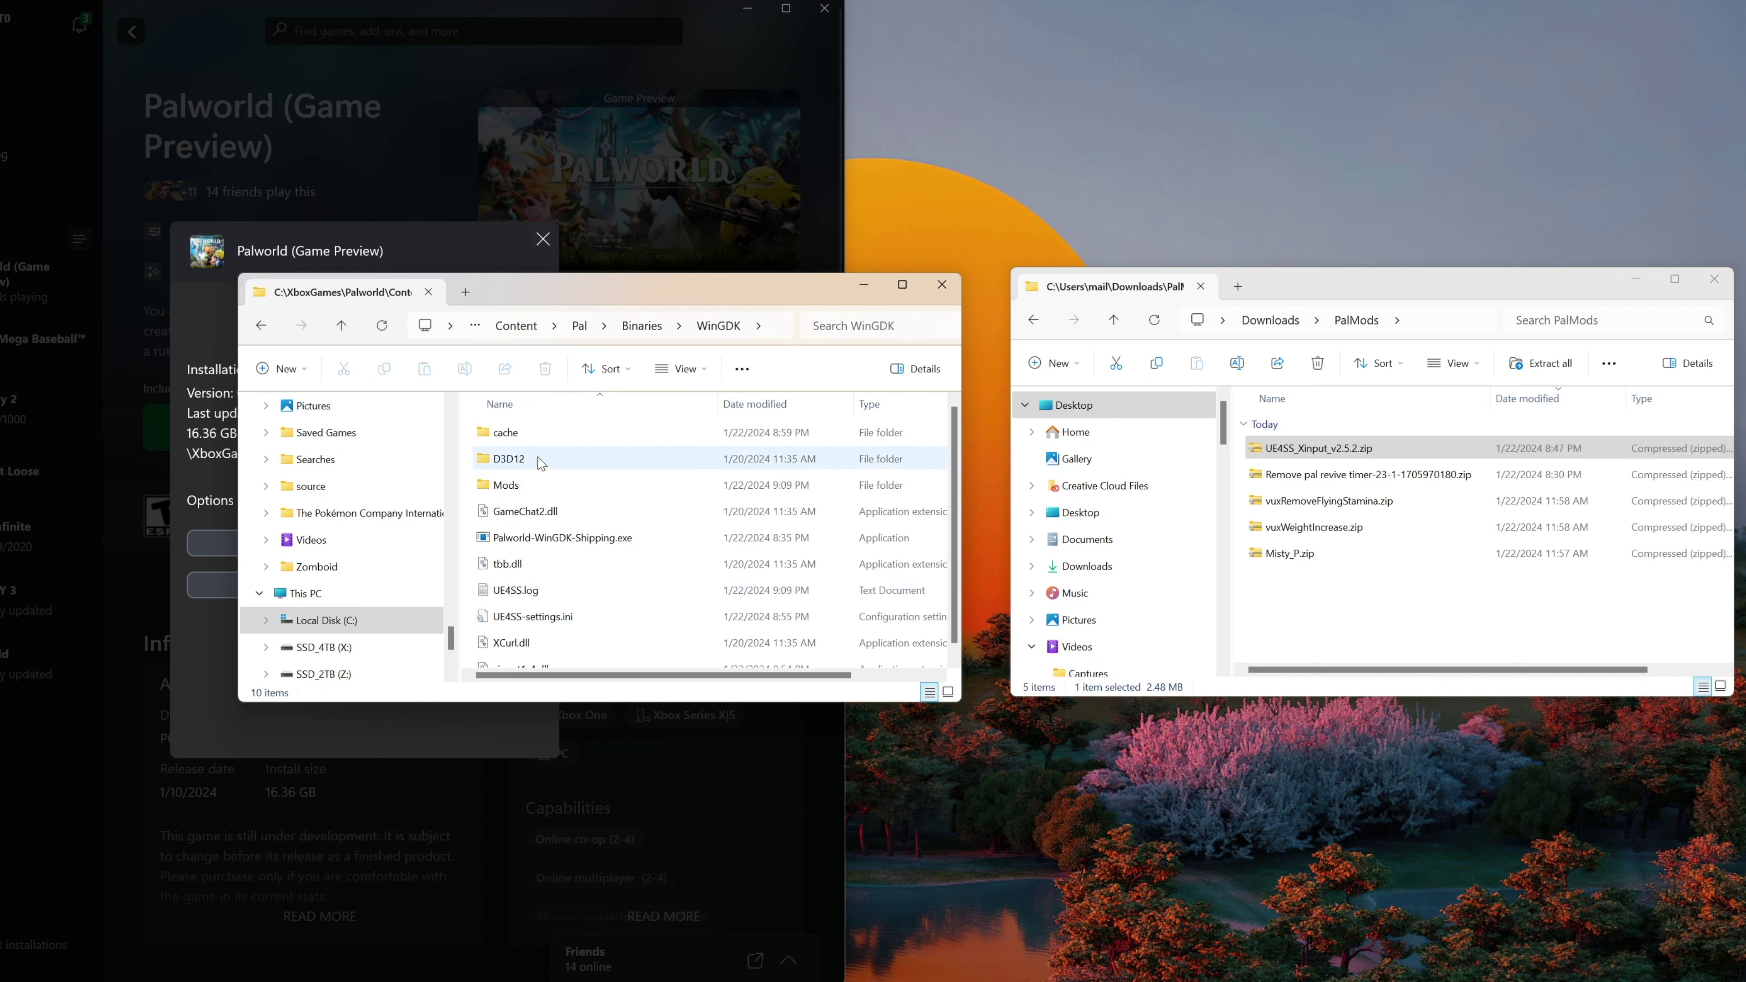
# Highlight the Mods folder, xinput1_4.dll and UE4SS-settings.ini in WinGDK.
pyautogui.scroll(-1, 576, 526)
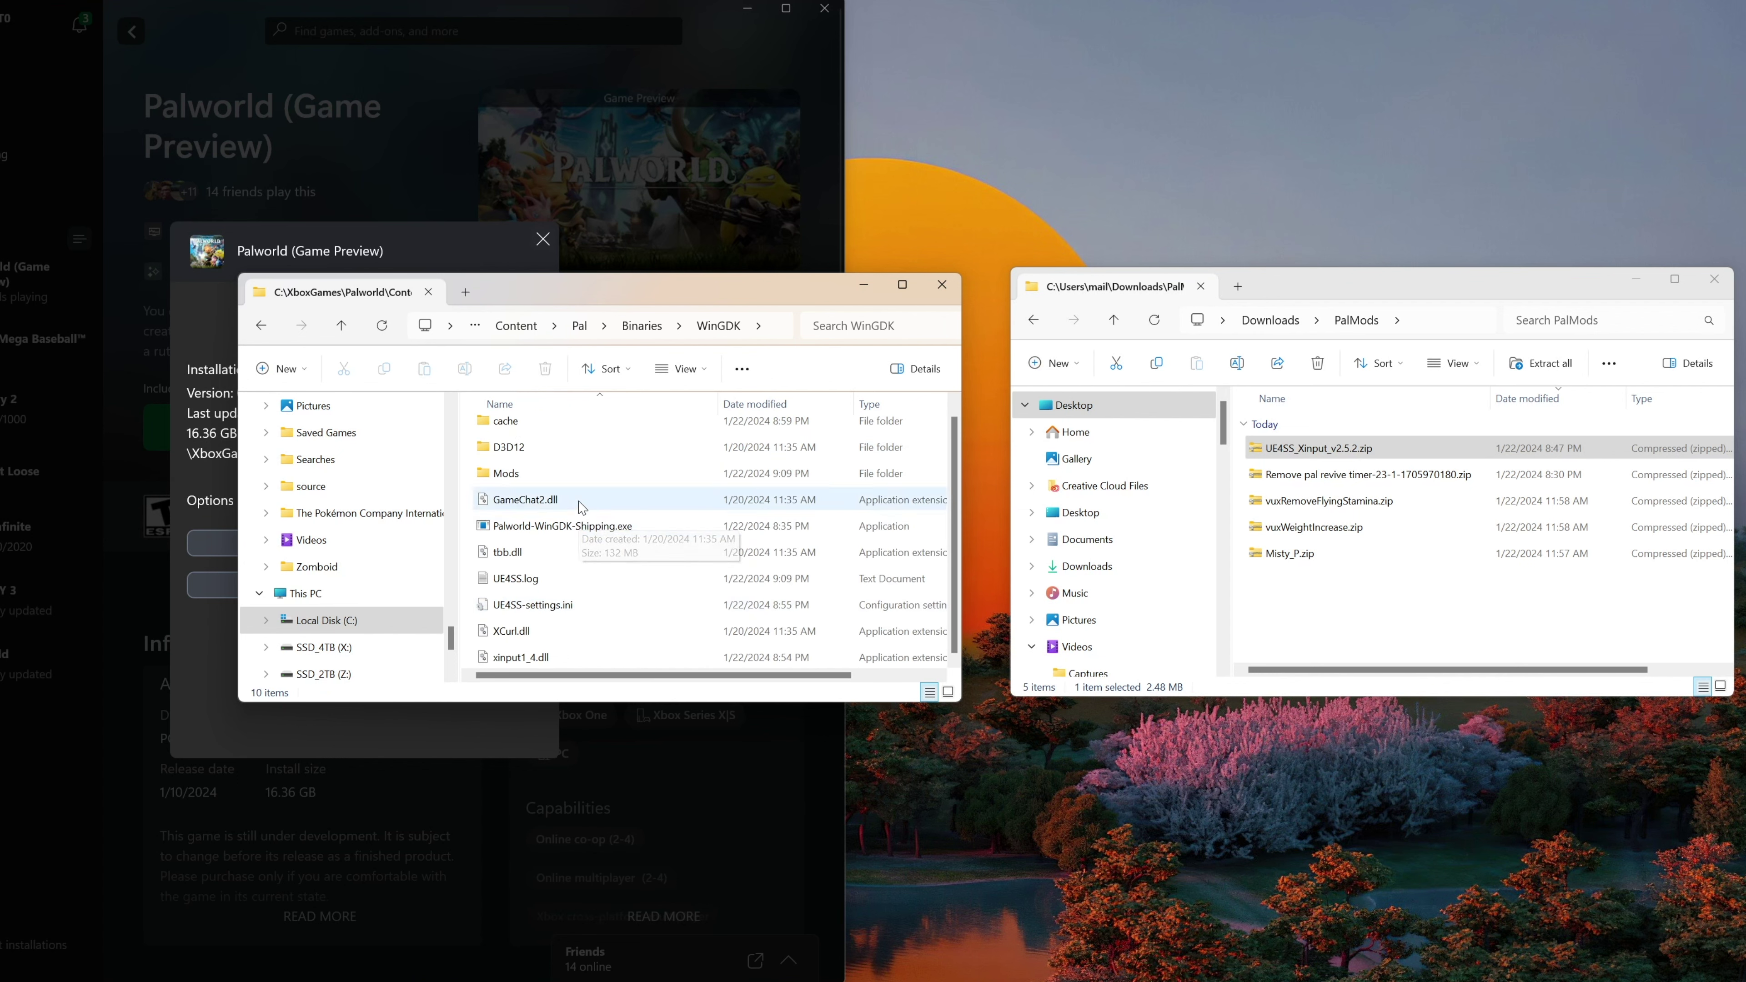
pyautogui.hotkey('alt', 'Tab')
pyautogui.click(512, 475)
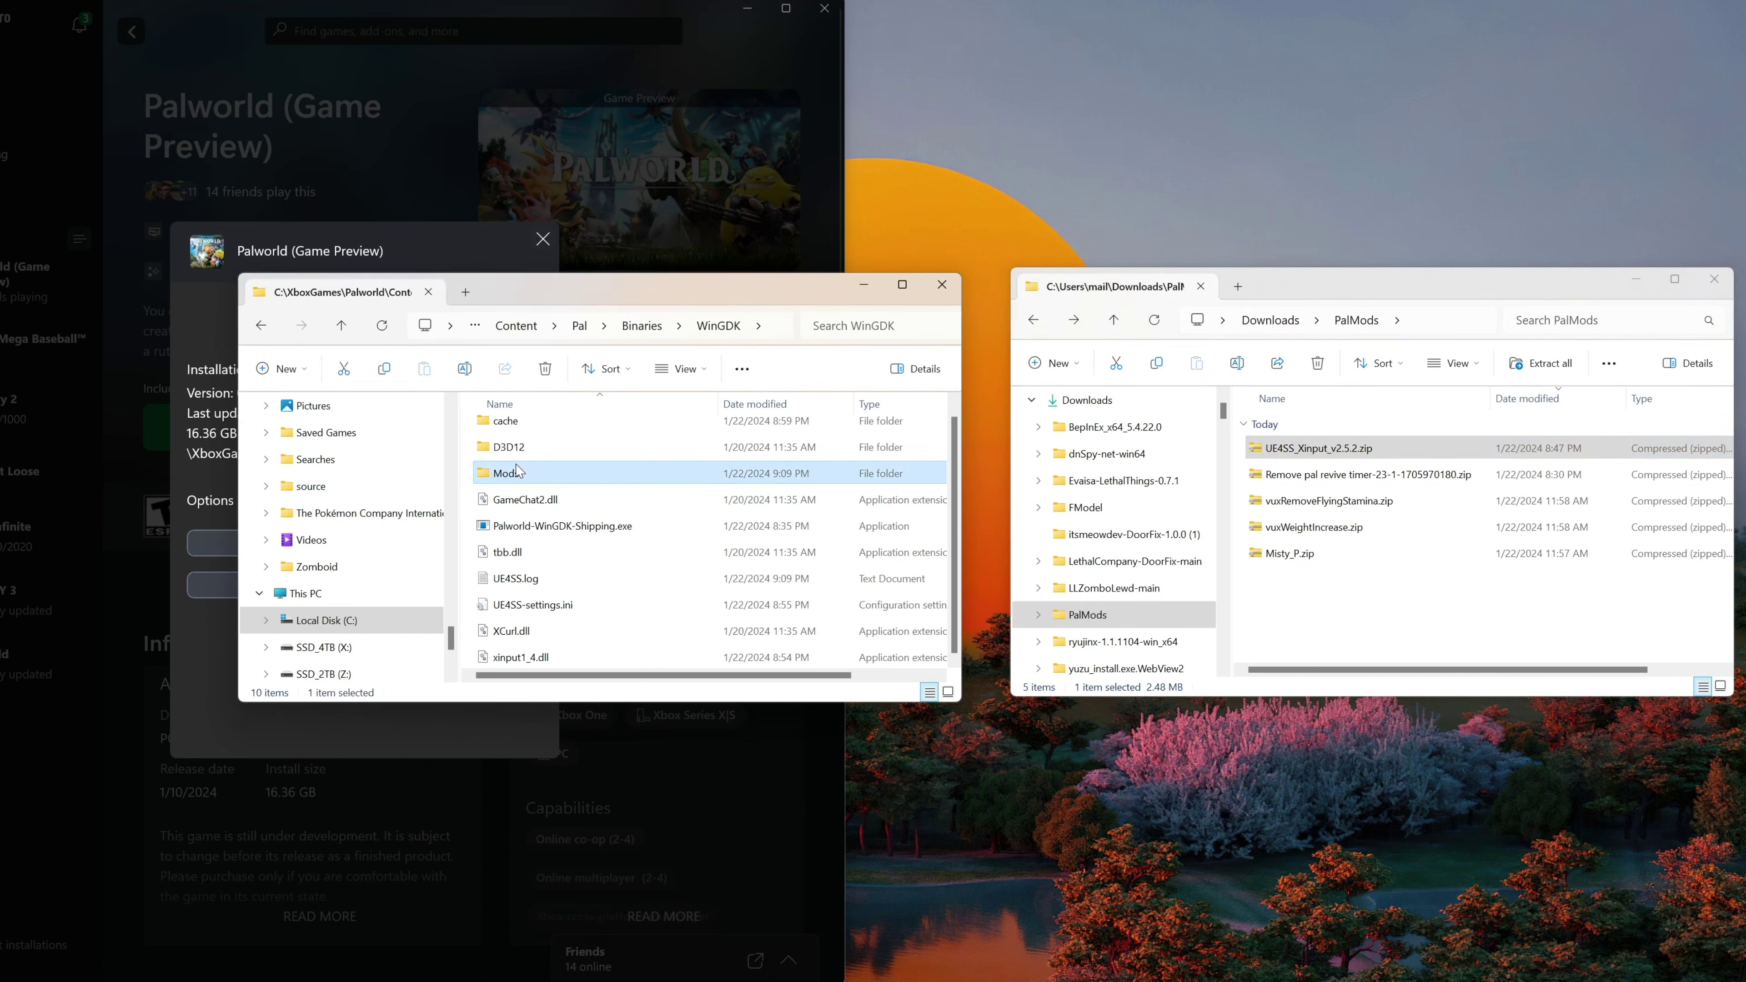
pyautogui.click(516, 661)
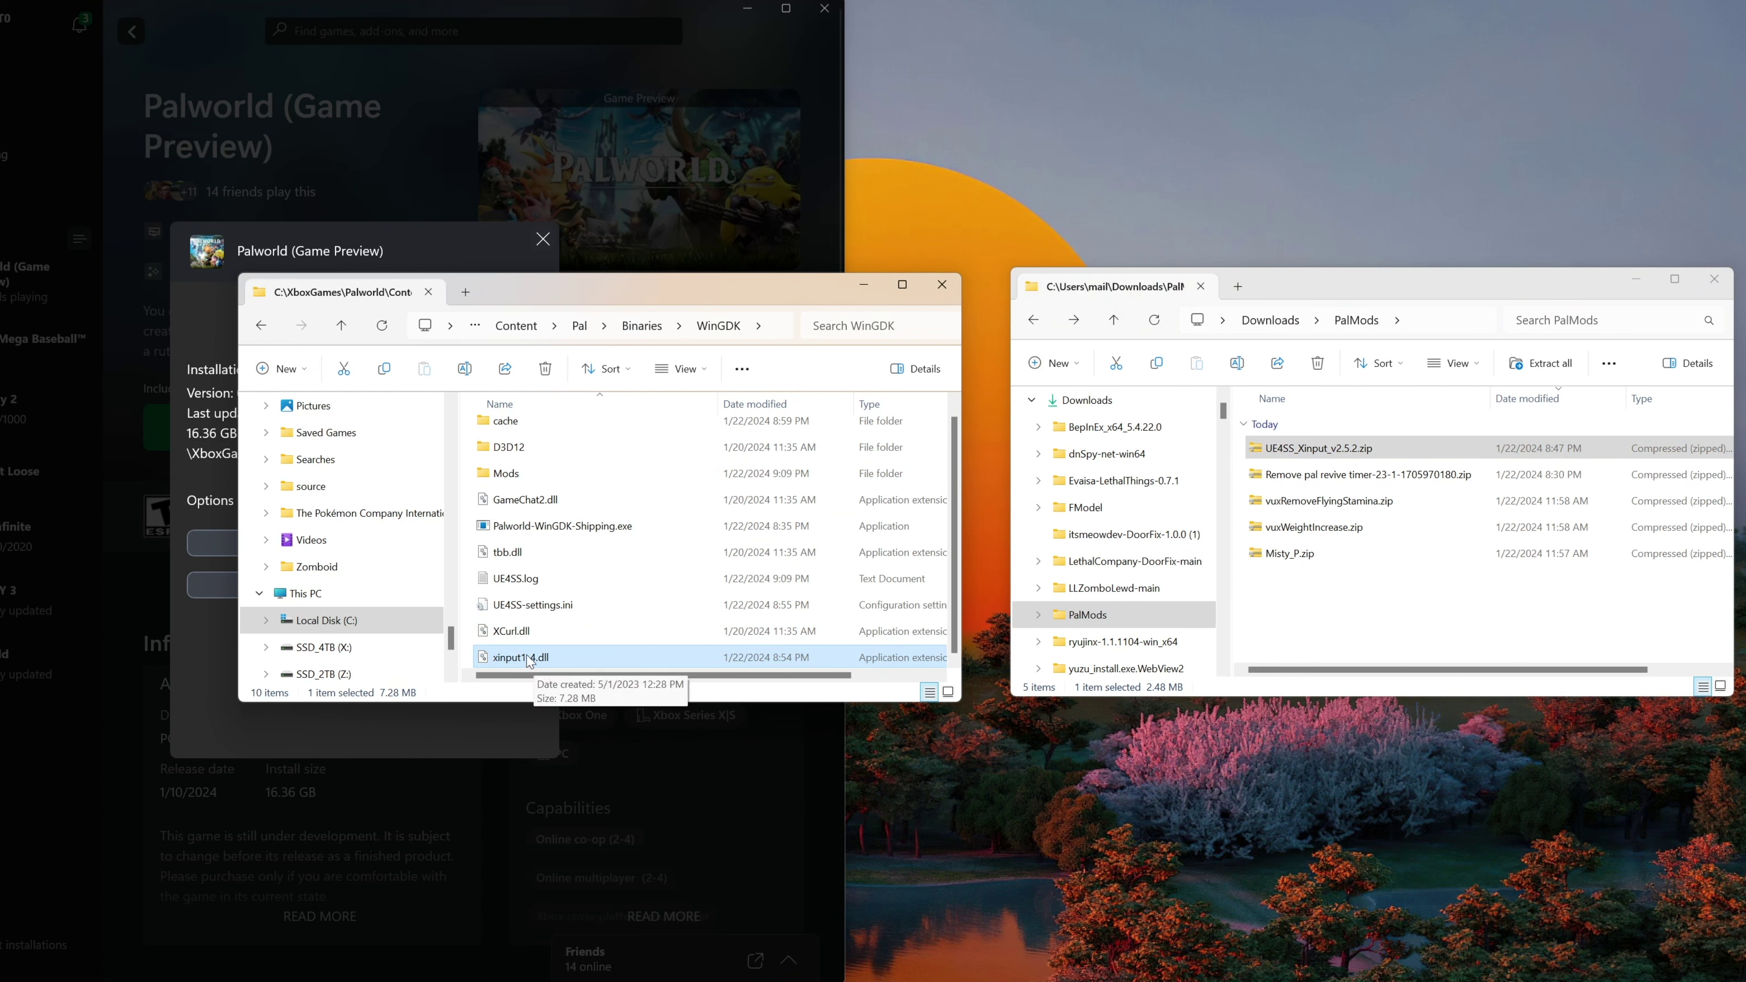
pyautogui.click(562, 608)
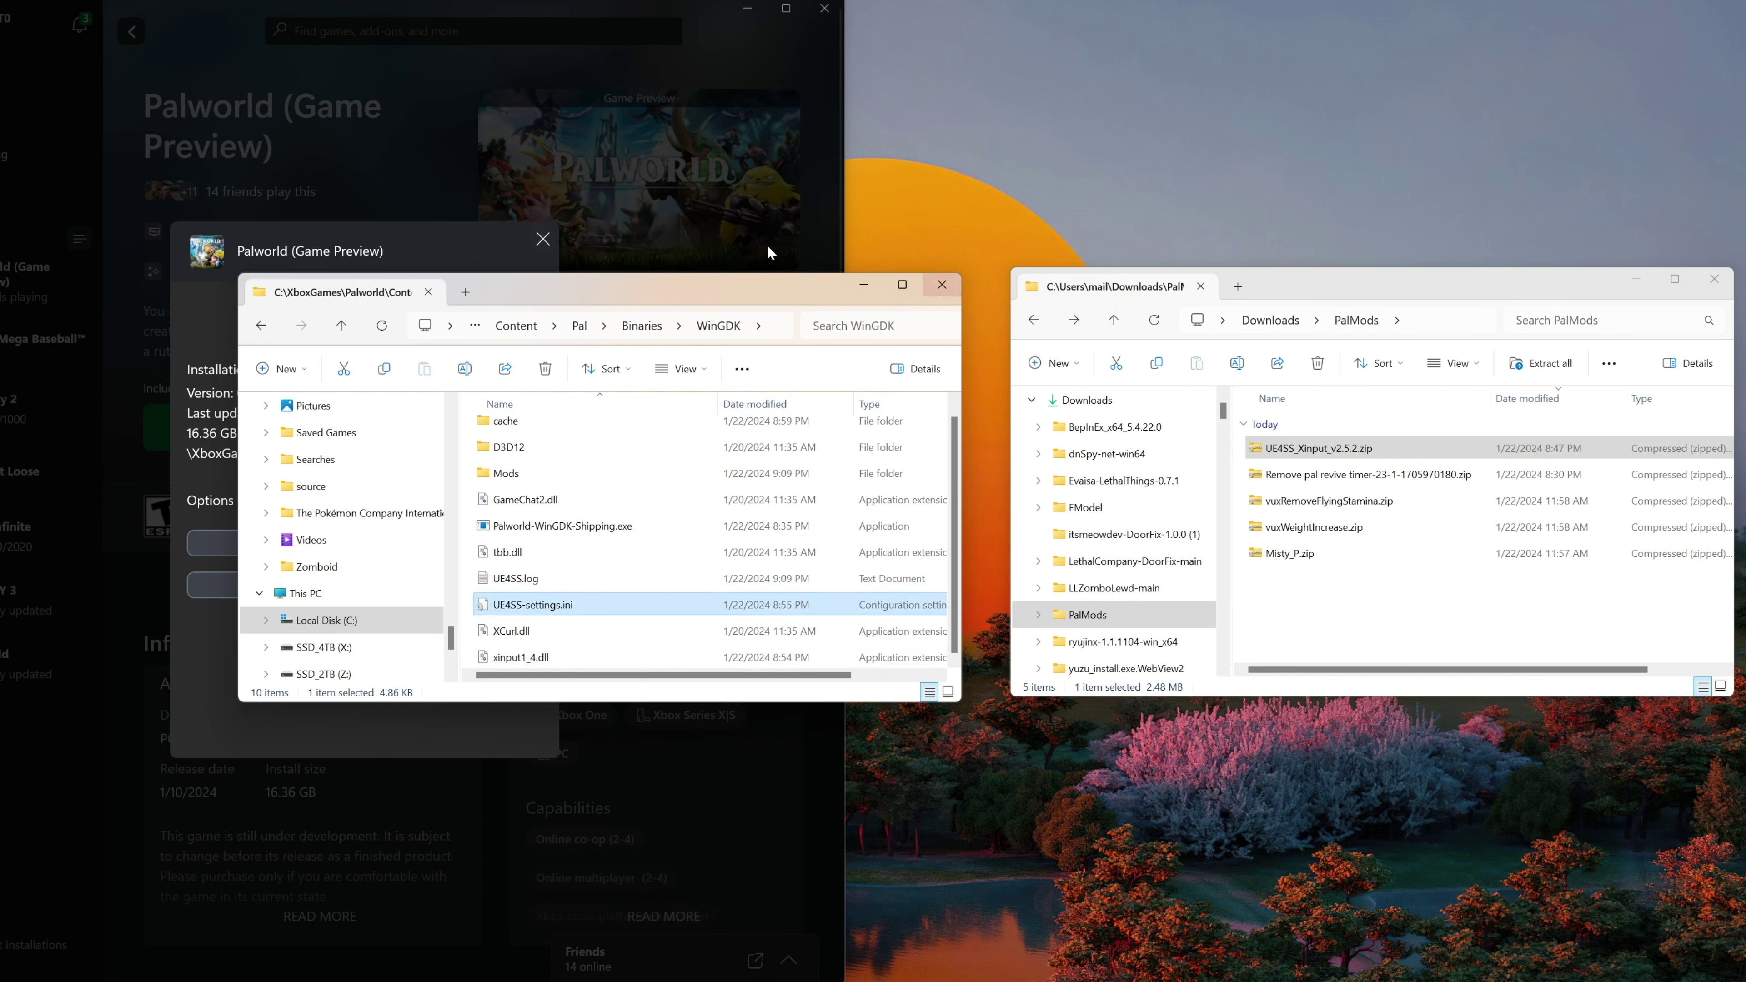
# Extract UE4SS_Xinput_v2.5.2.zip into PalMods and open the extracted folder.
pyautogui.moveTo(713, 274); pyautogui.dragTo(711, 264)
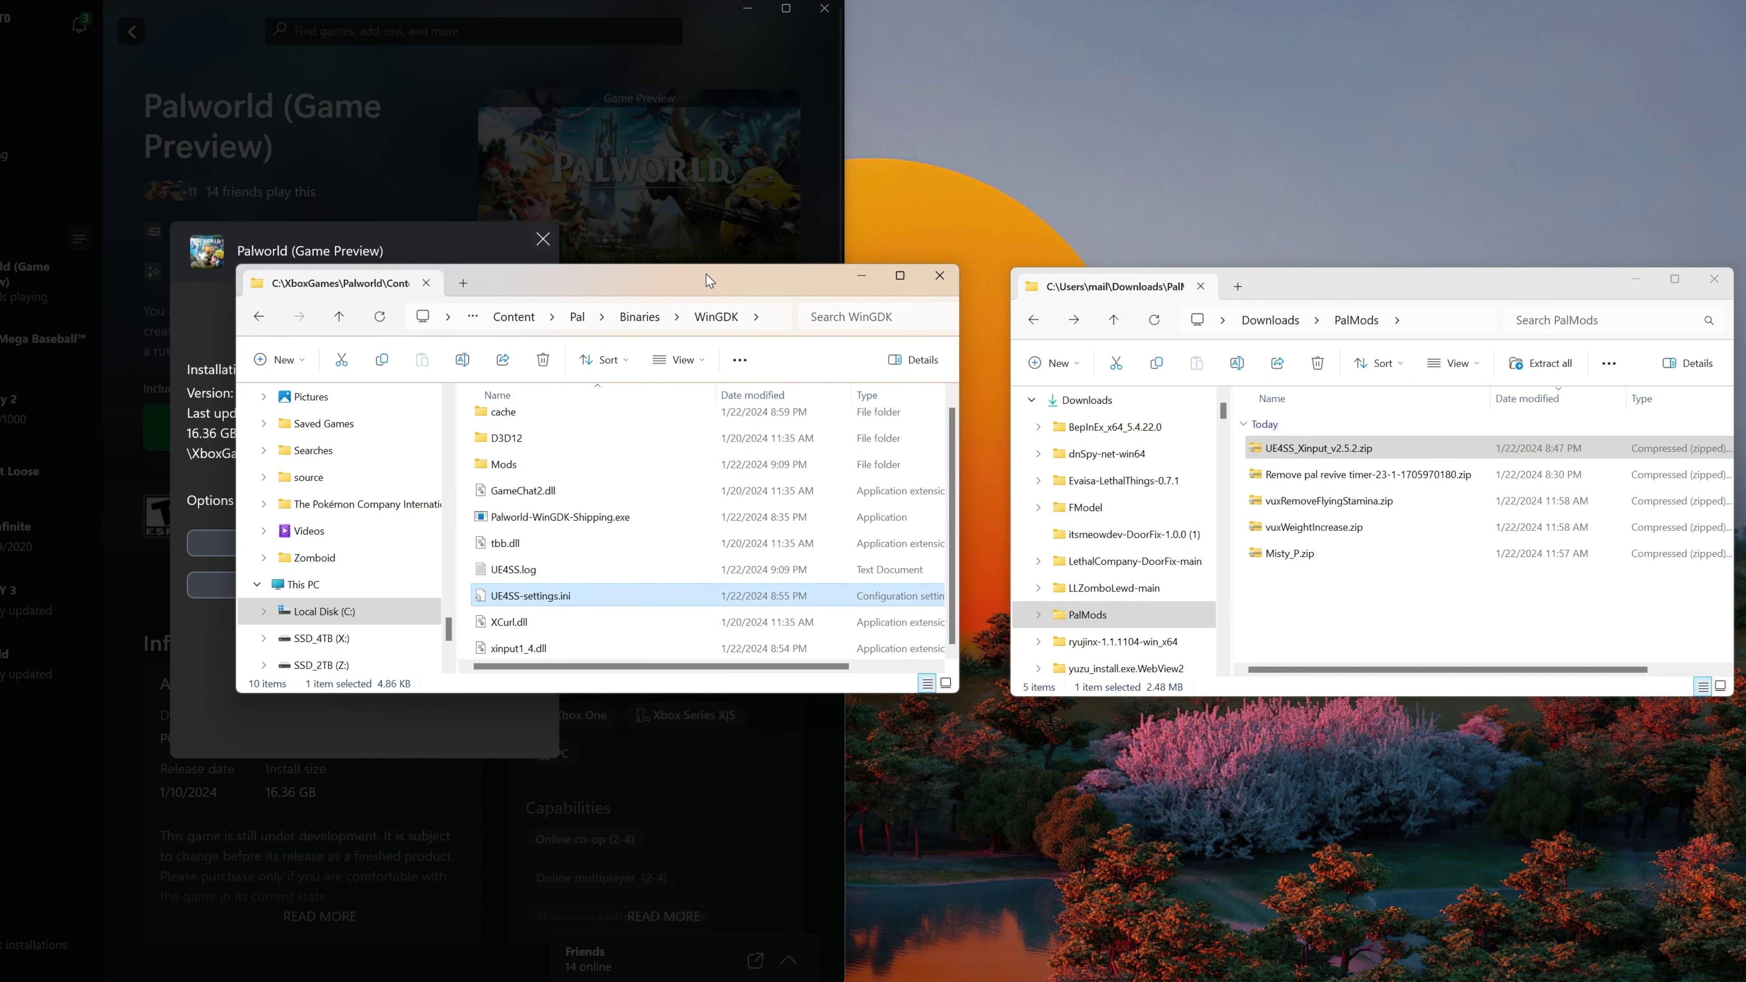
pyautogui.click(1328, 448)
pyautogui.rightClick(1328, 451)
pyautogui.click(1547, 363)
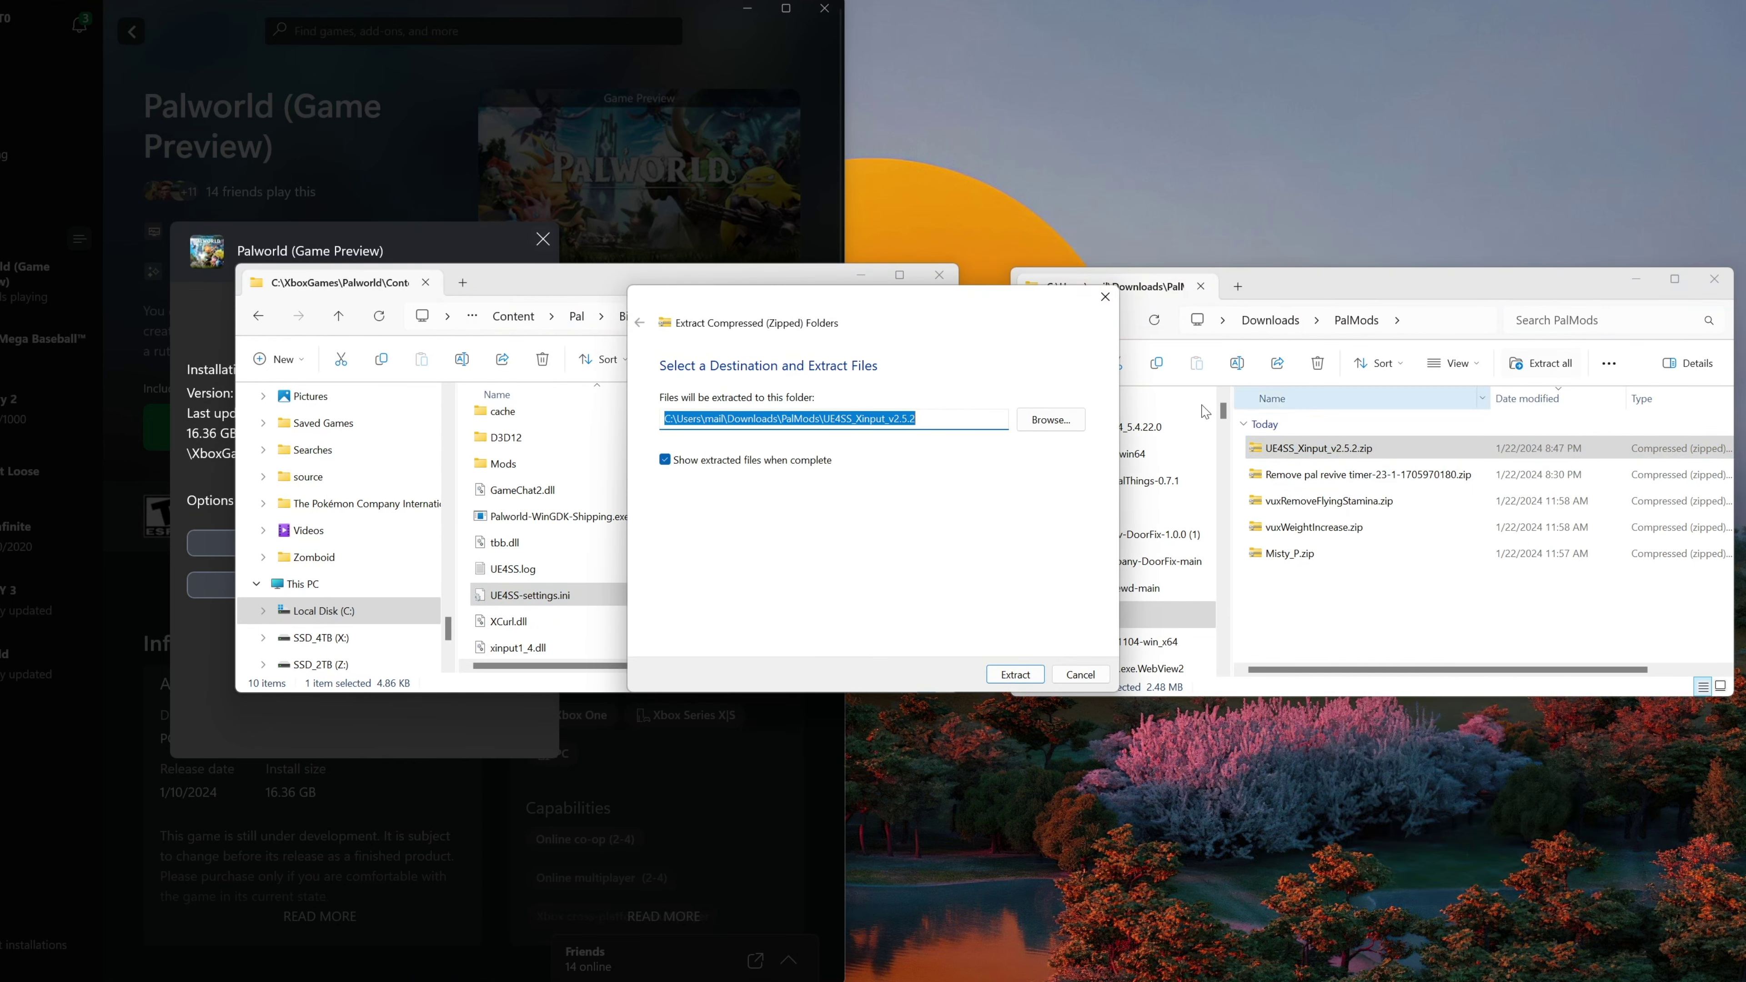
pyautogui.click(1032, 677)
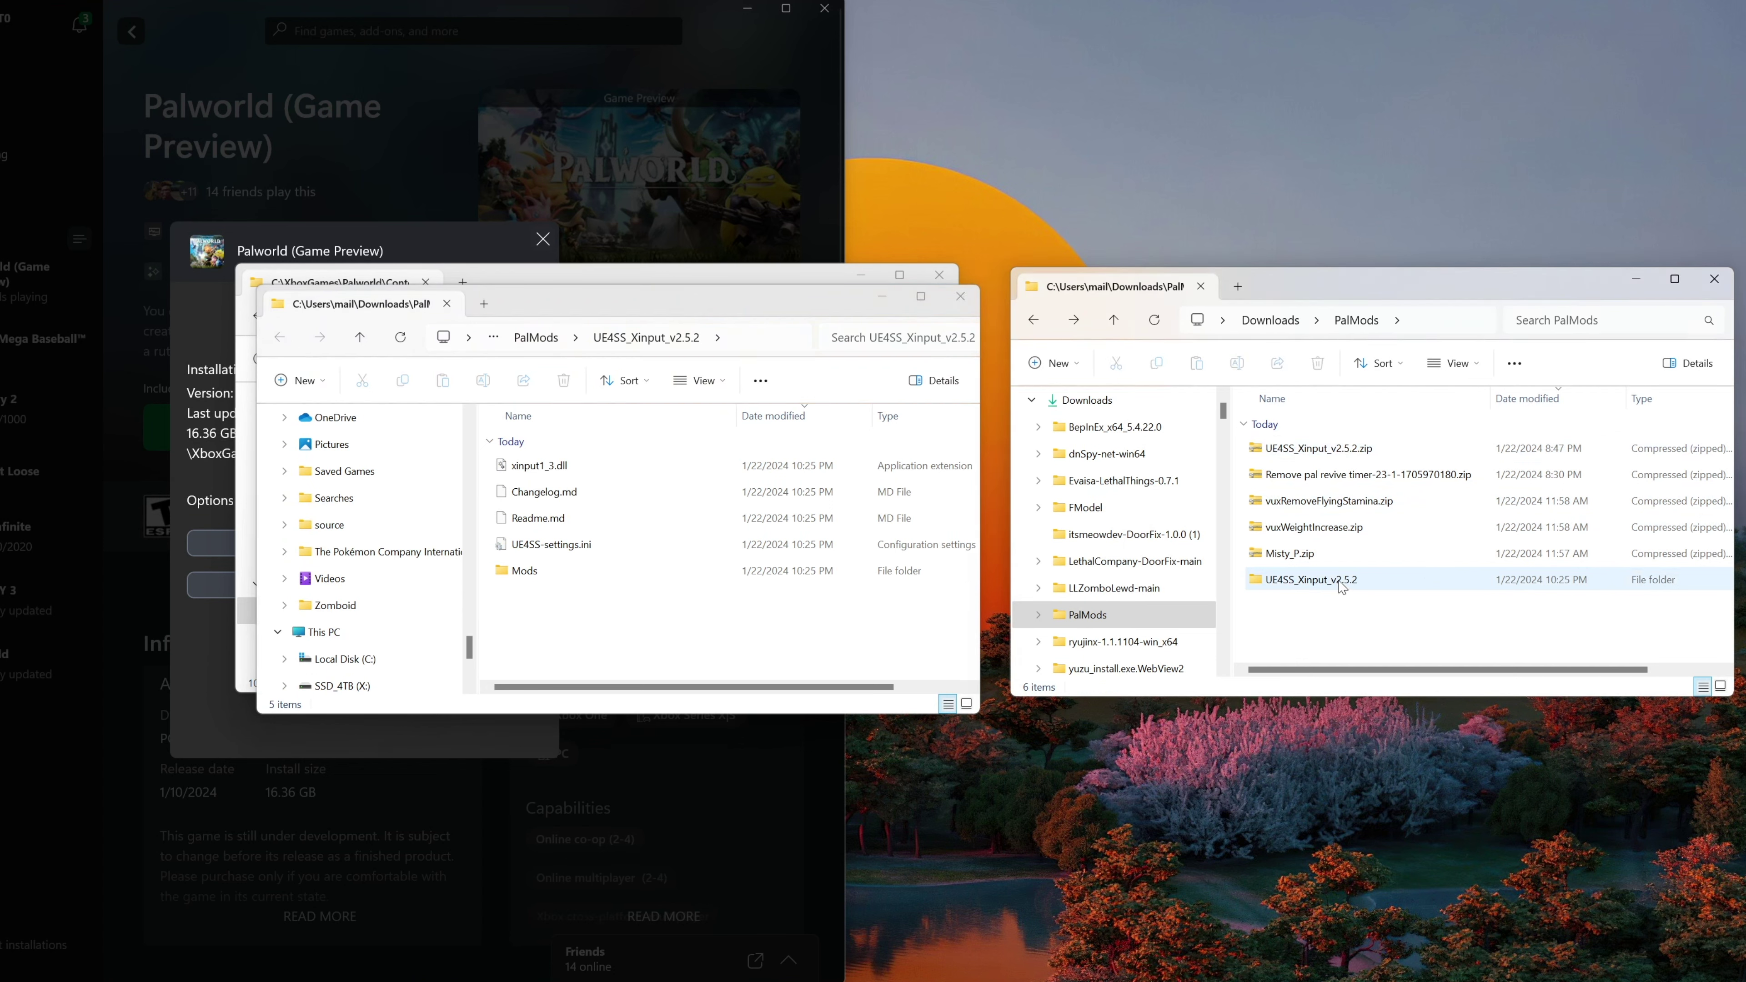
pyautogui.doubleClick(1339, 580)
# Move Mods, UE4SS-settings.ini and xinput1_3.dll into WinGDK, replacing existing files.
pyautogui.click(1314, 559)
pyautogui.keyDown('ctrl'); pyautogui.click(1312, 528); pyautogui.keyUp('ctrl')
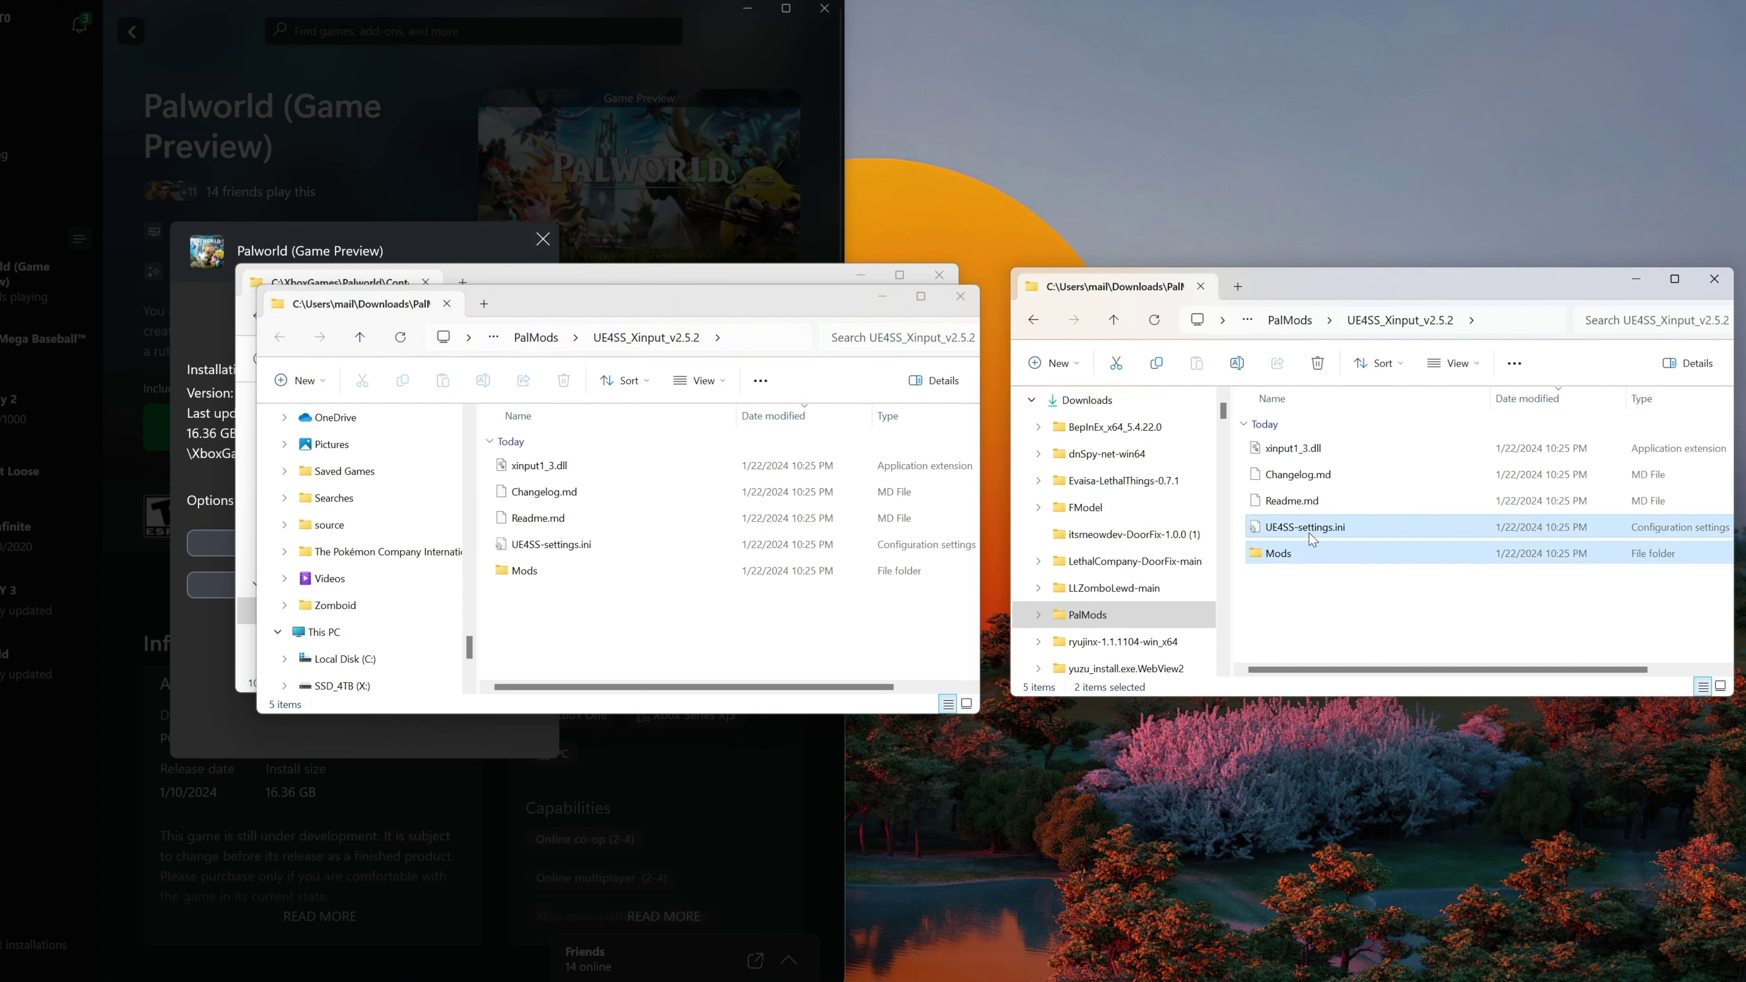
pyautogui.keyDown('ctrl'); pyautogui.click(1323, 448); pyautogui.keyUp('ctrl')
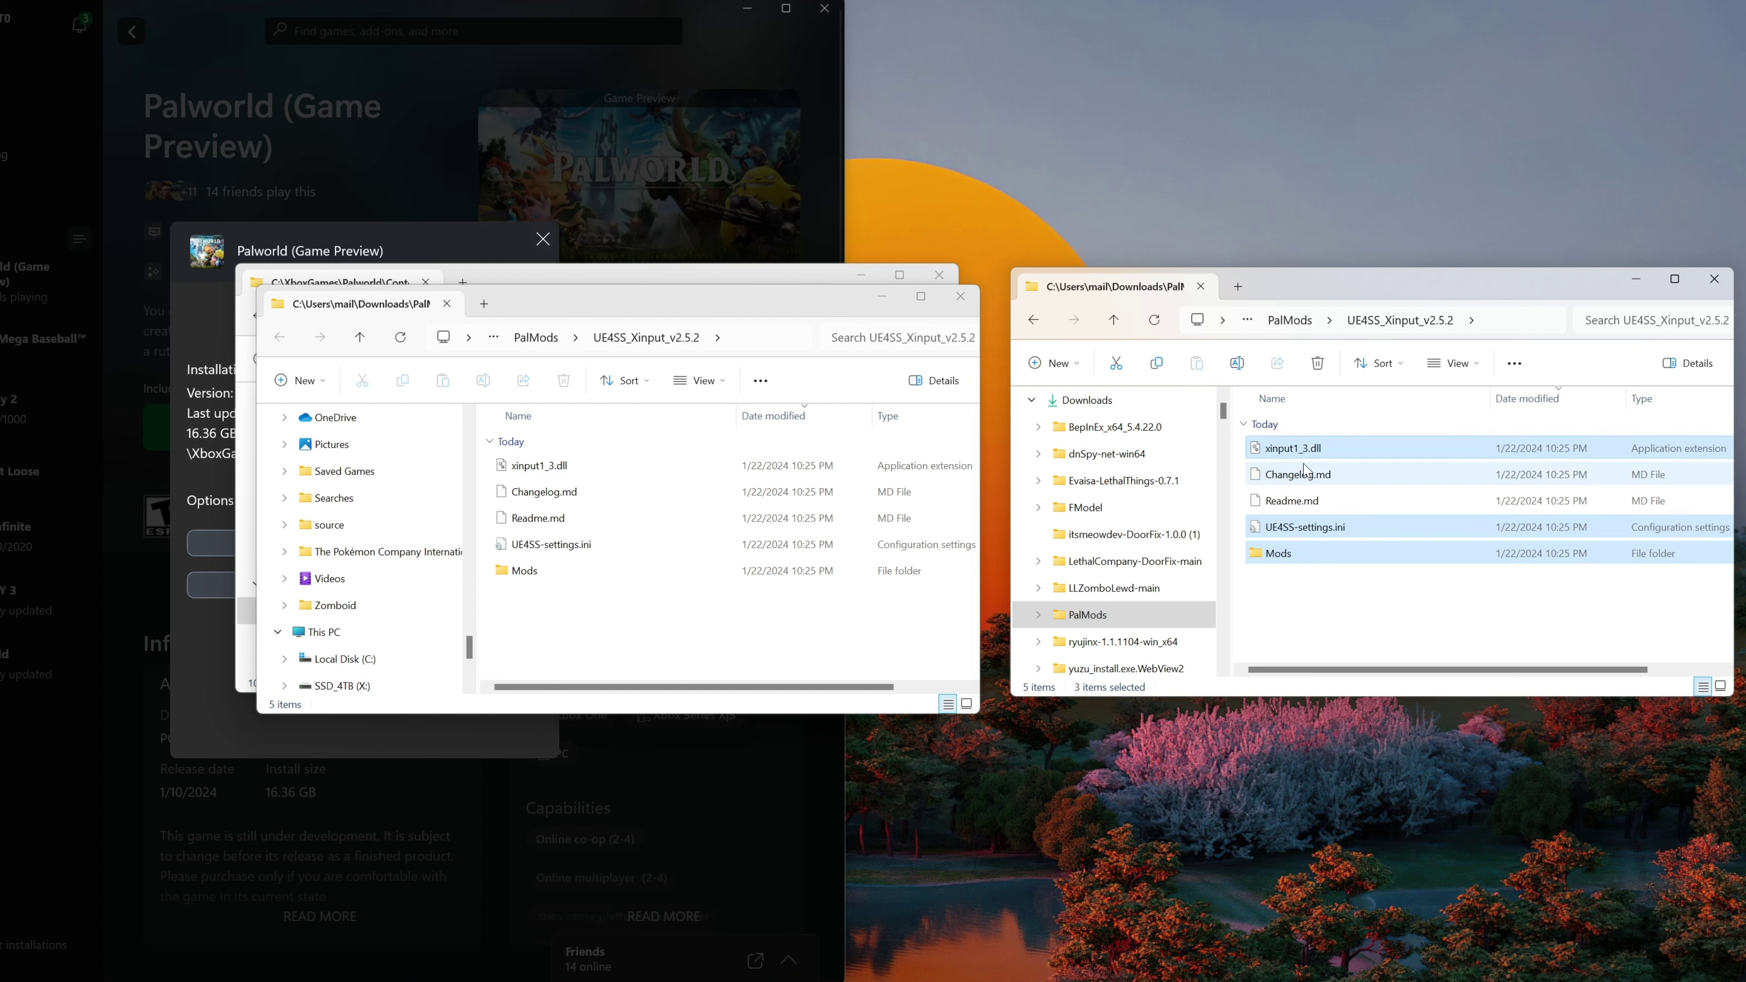
pyautogui.moveTo(1302, 454); pyautogui.dragTo(712, 602)
pyautogui.click(796, 461)
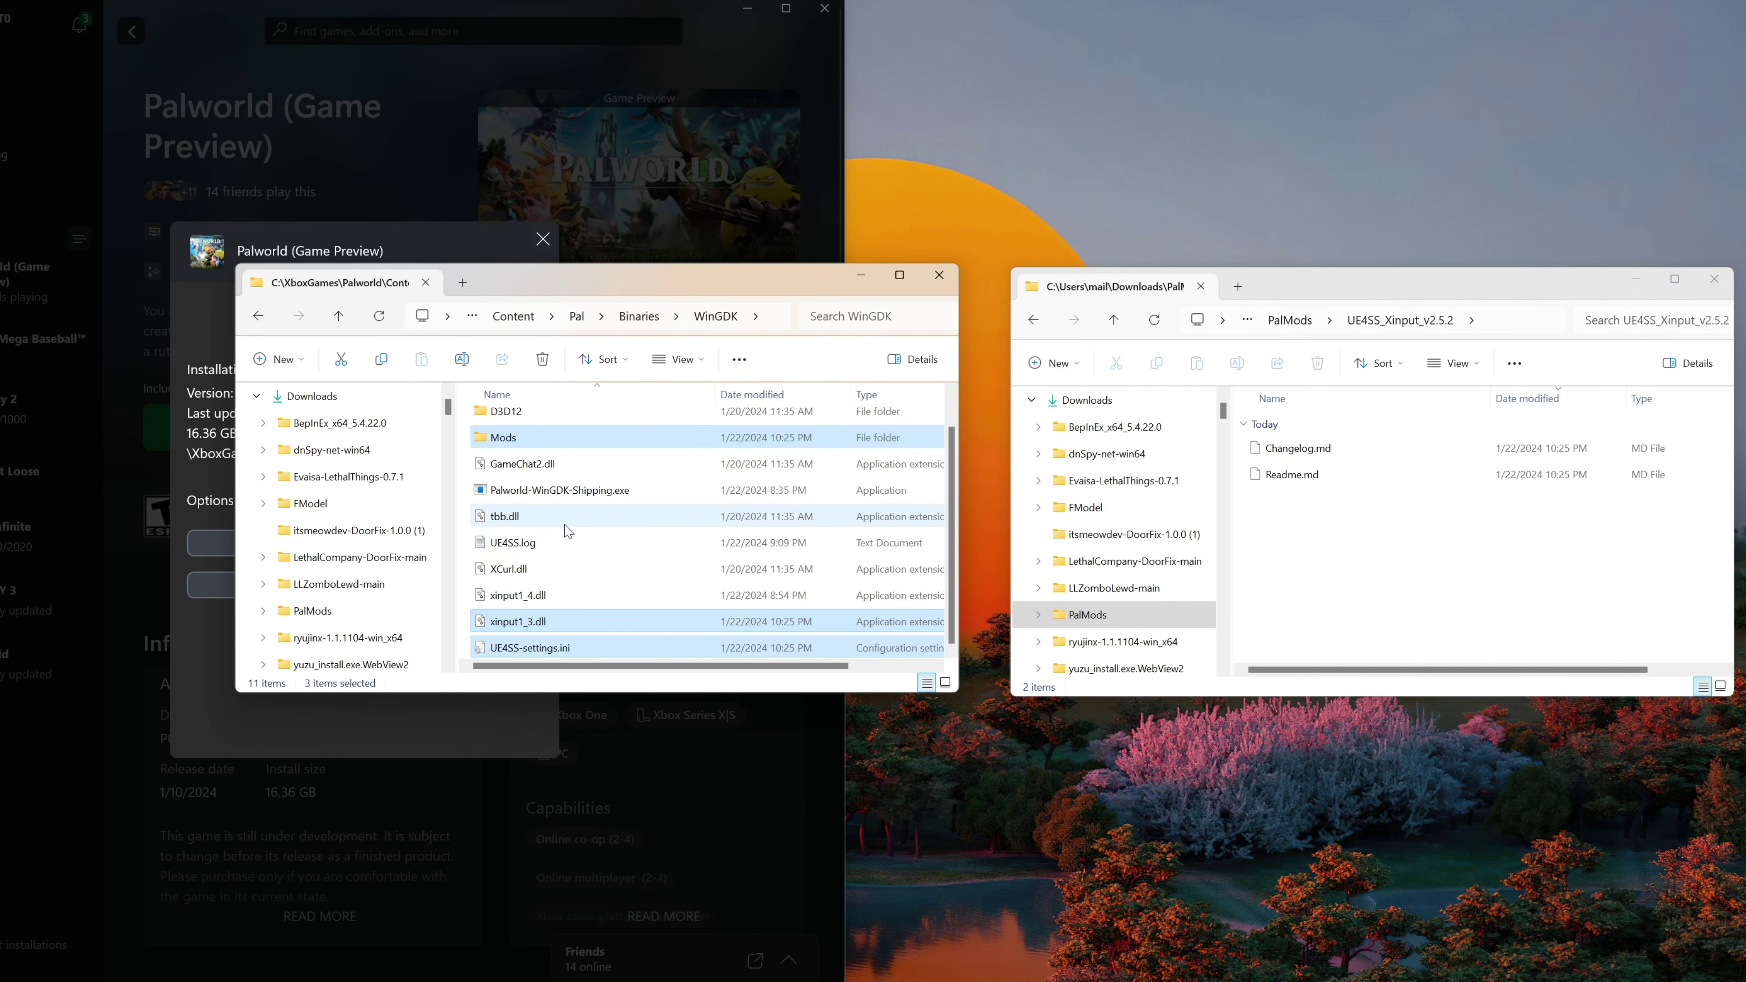
# Rename xinput1_3.dll to xinput1_4 (2).dll and open UE4SS-settings.ini.
pyautogui.click(538, 651)
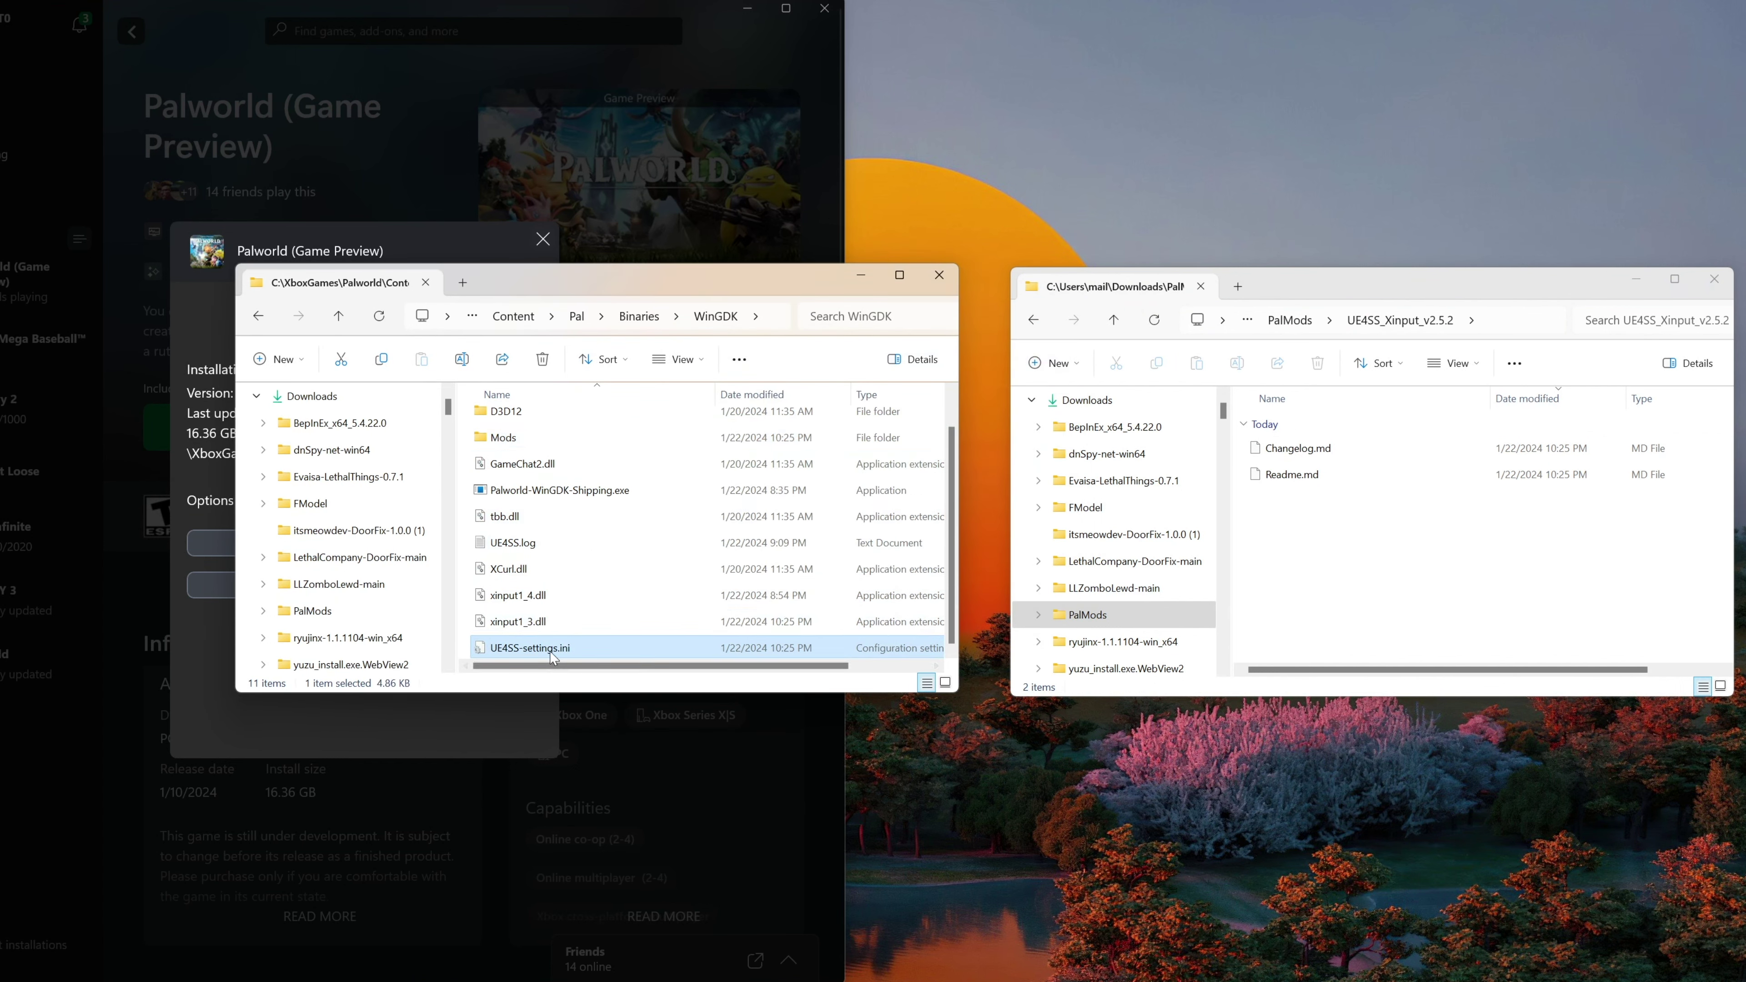
pyautogui.rightClick(524, 622)
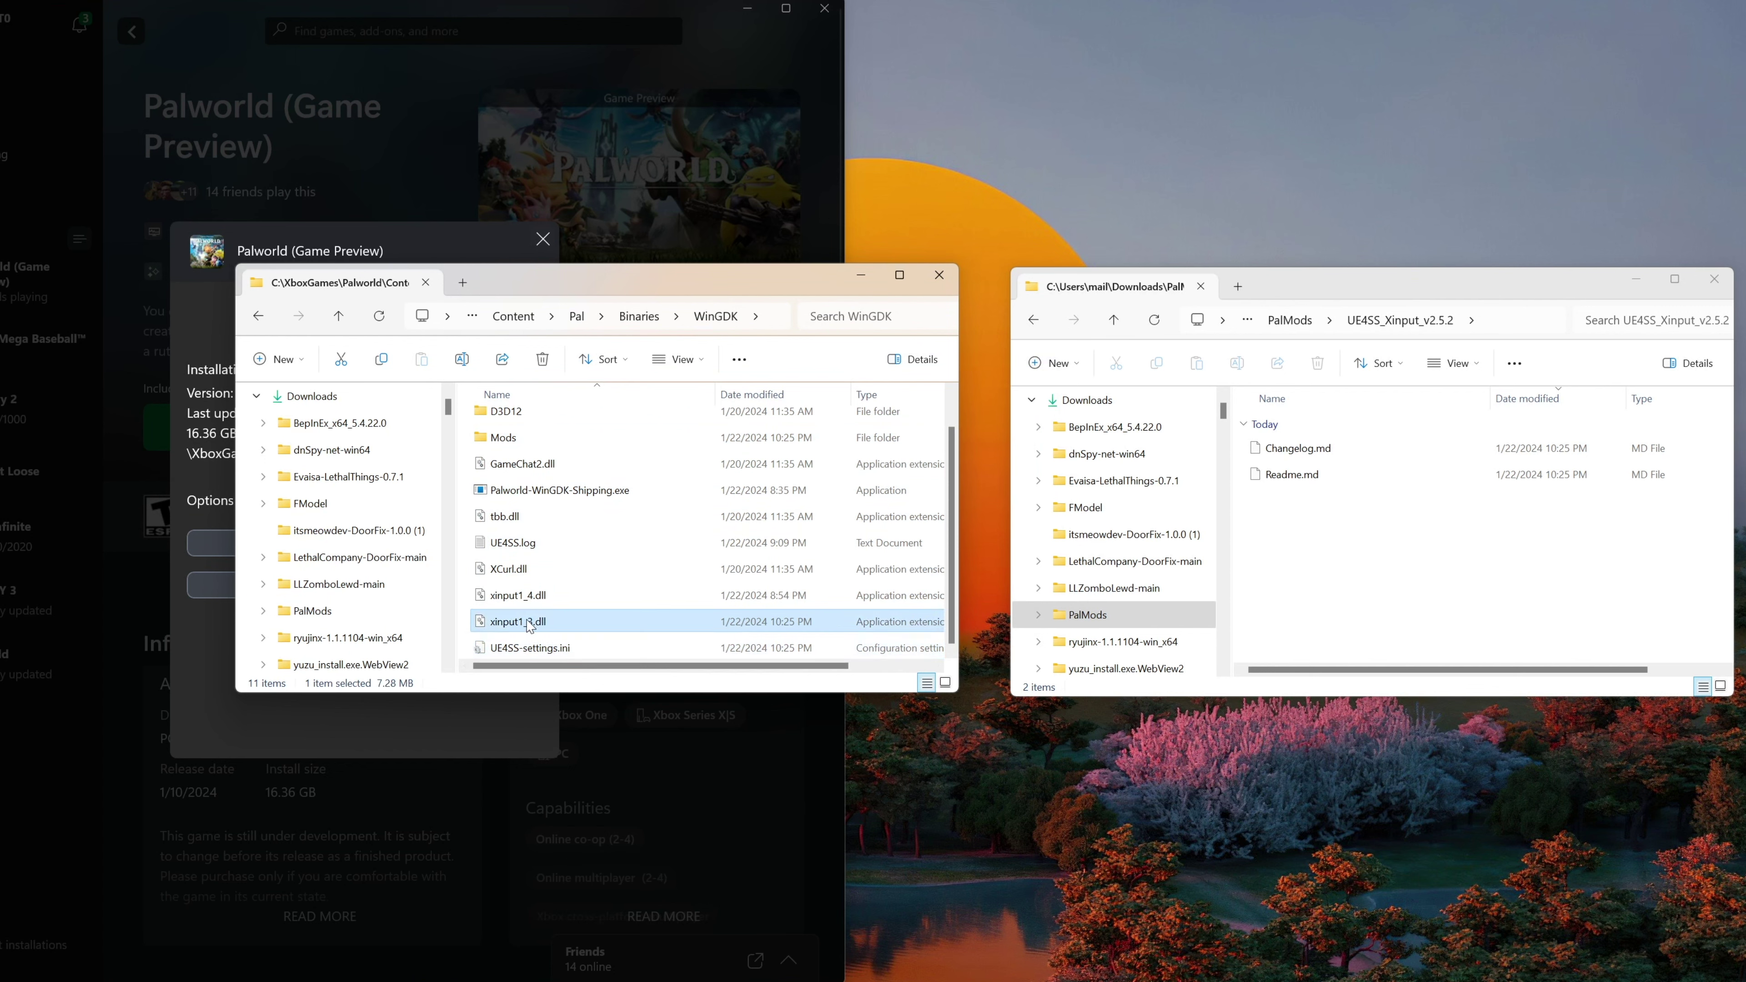
pyautogui.click(628, 642)
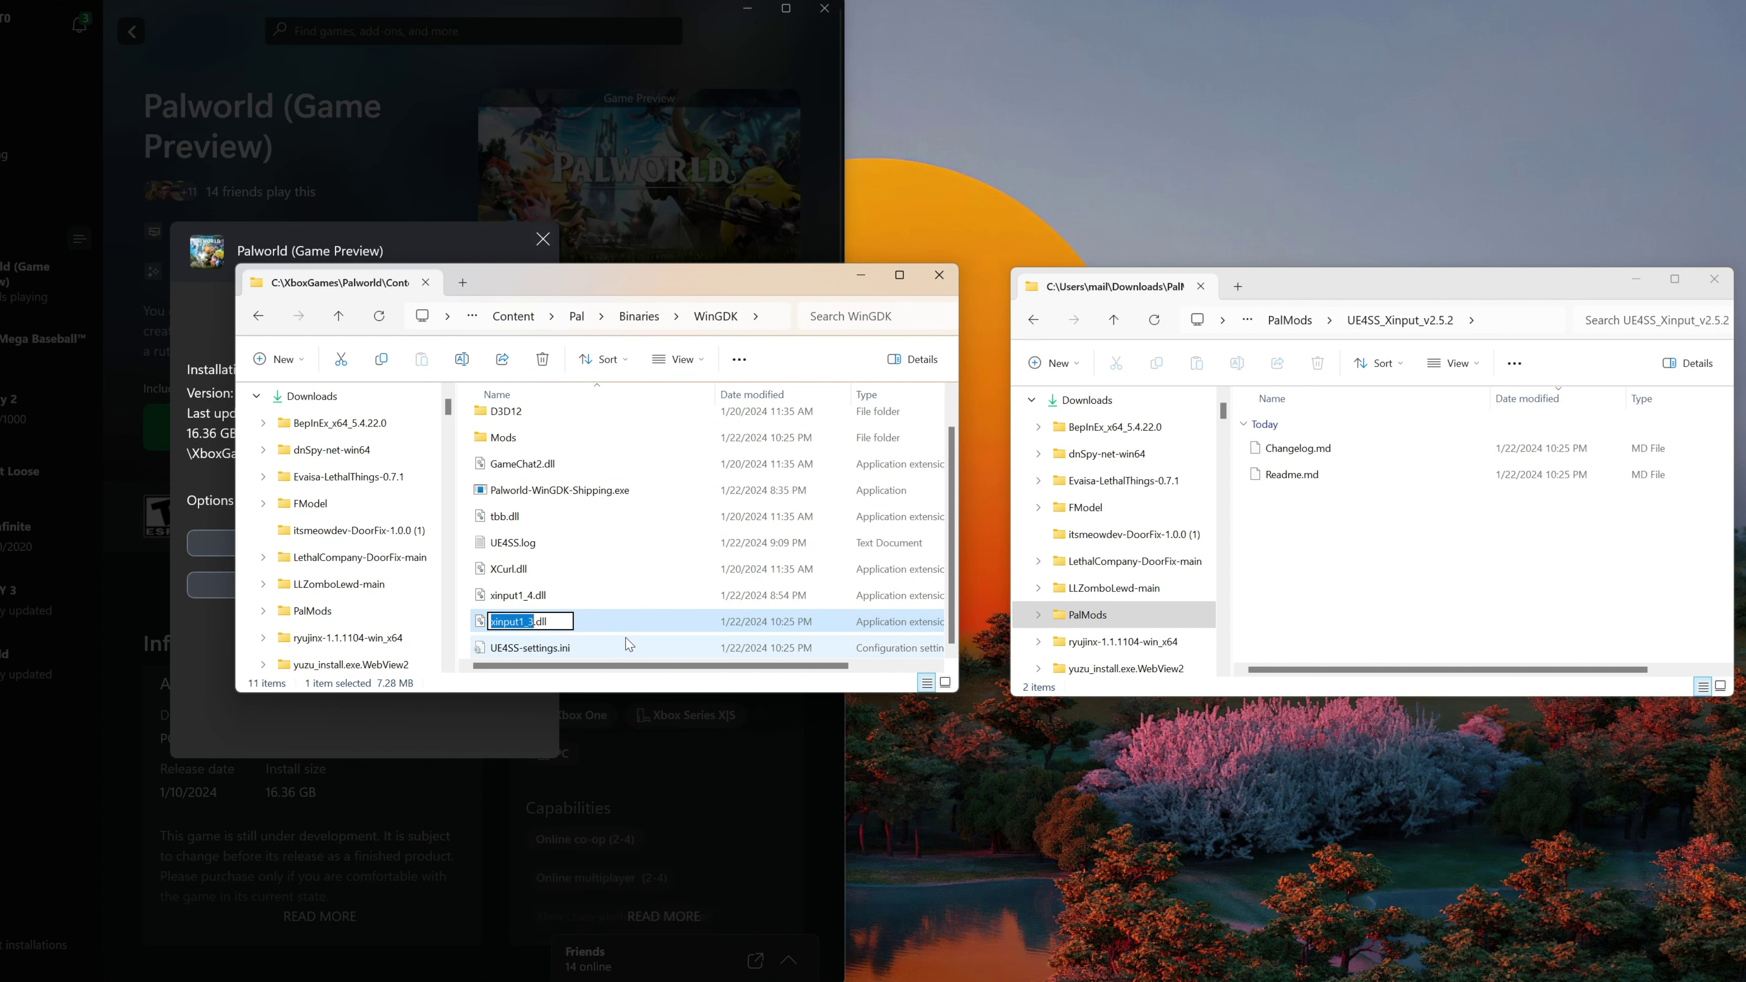
pyautogui.write('xinput1_4')
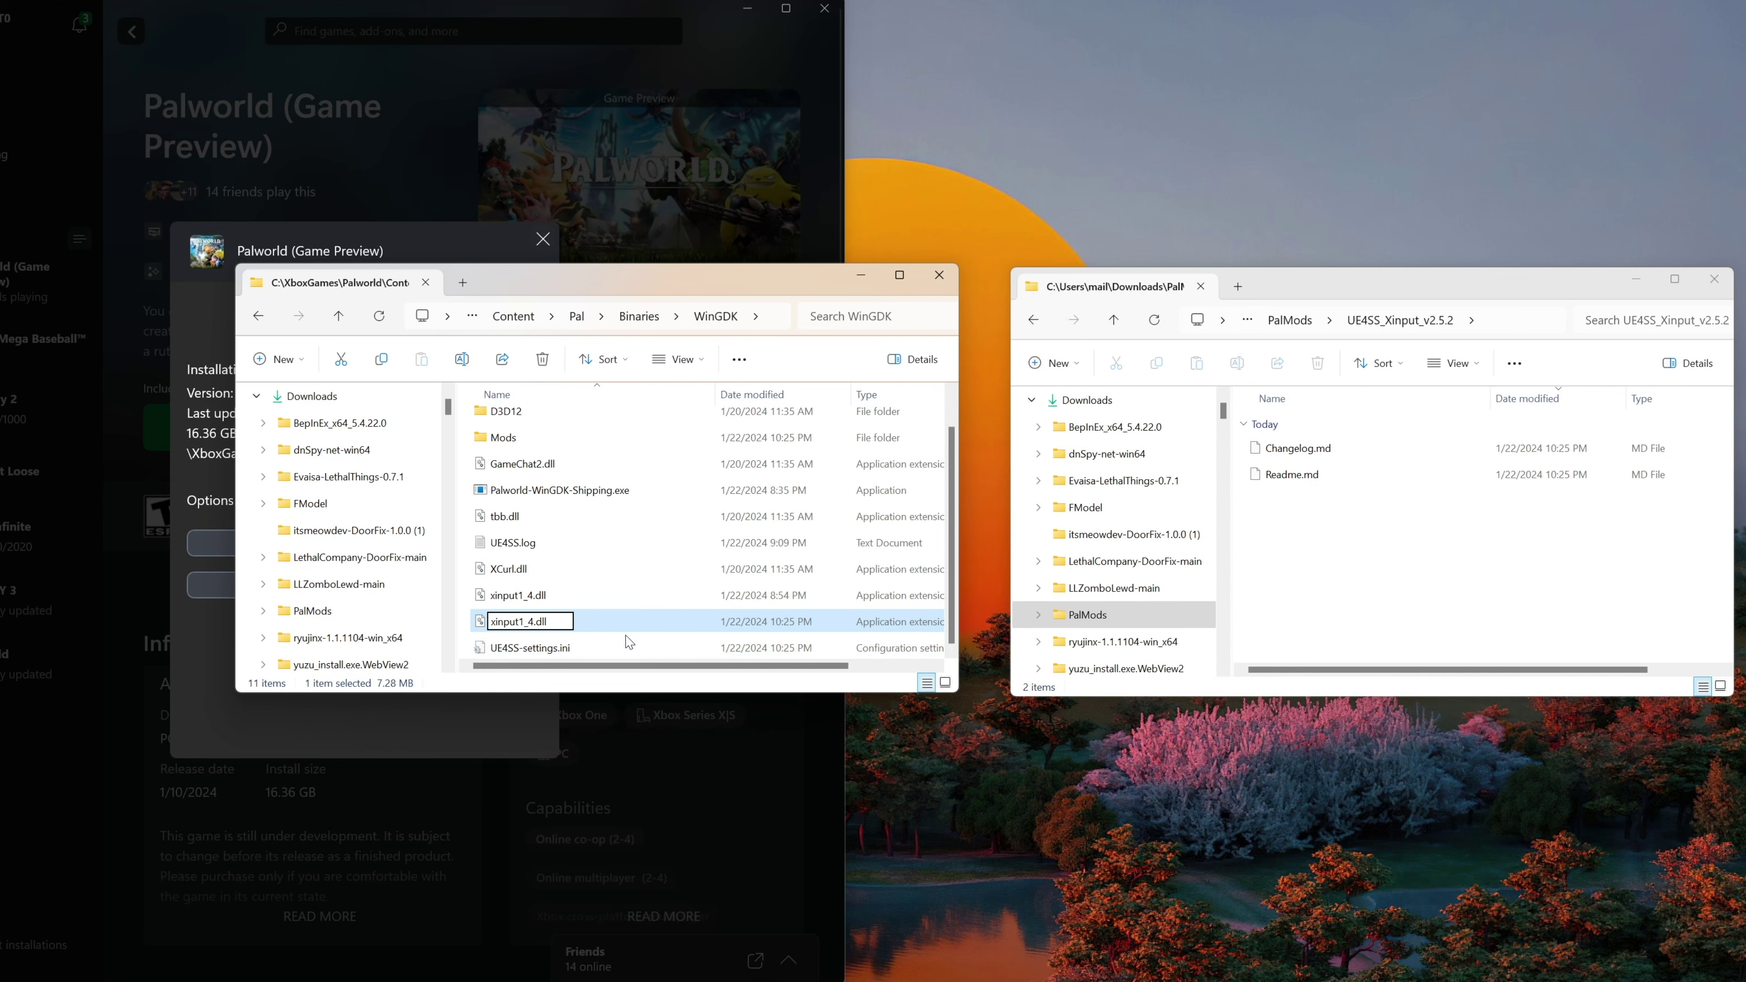
pyautogui.press('Return')
pyautogui.click(636, 564)
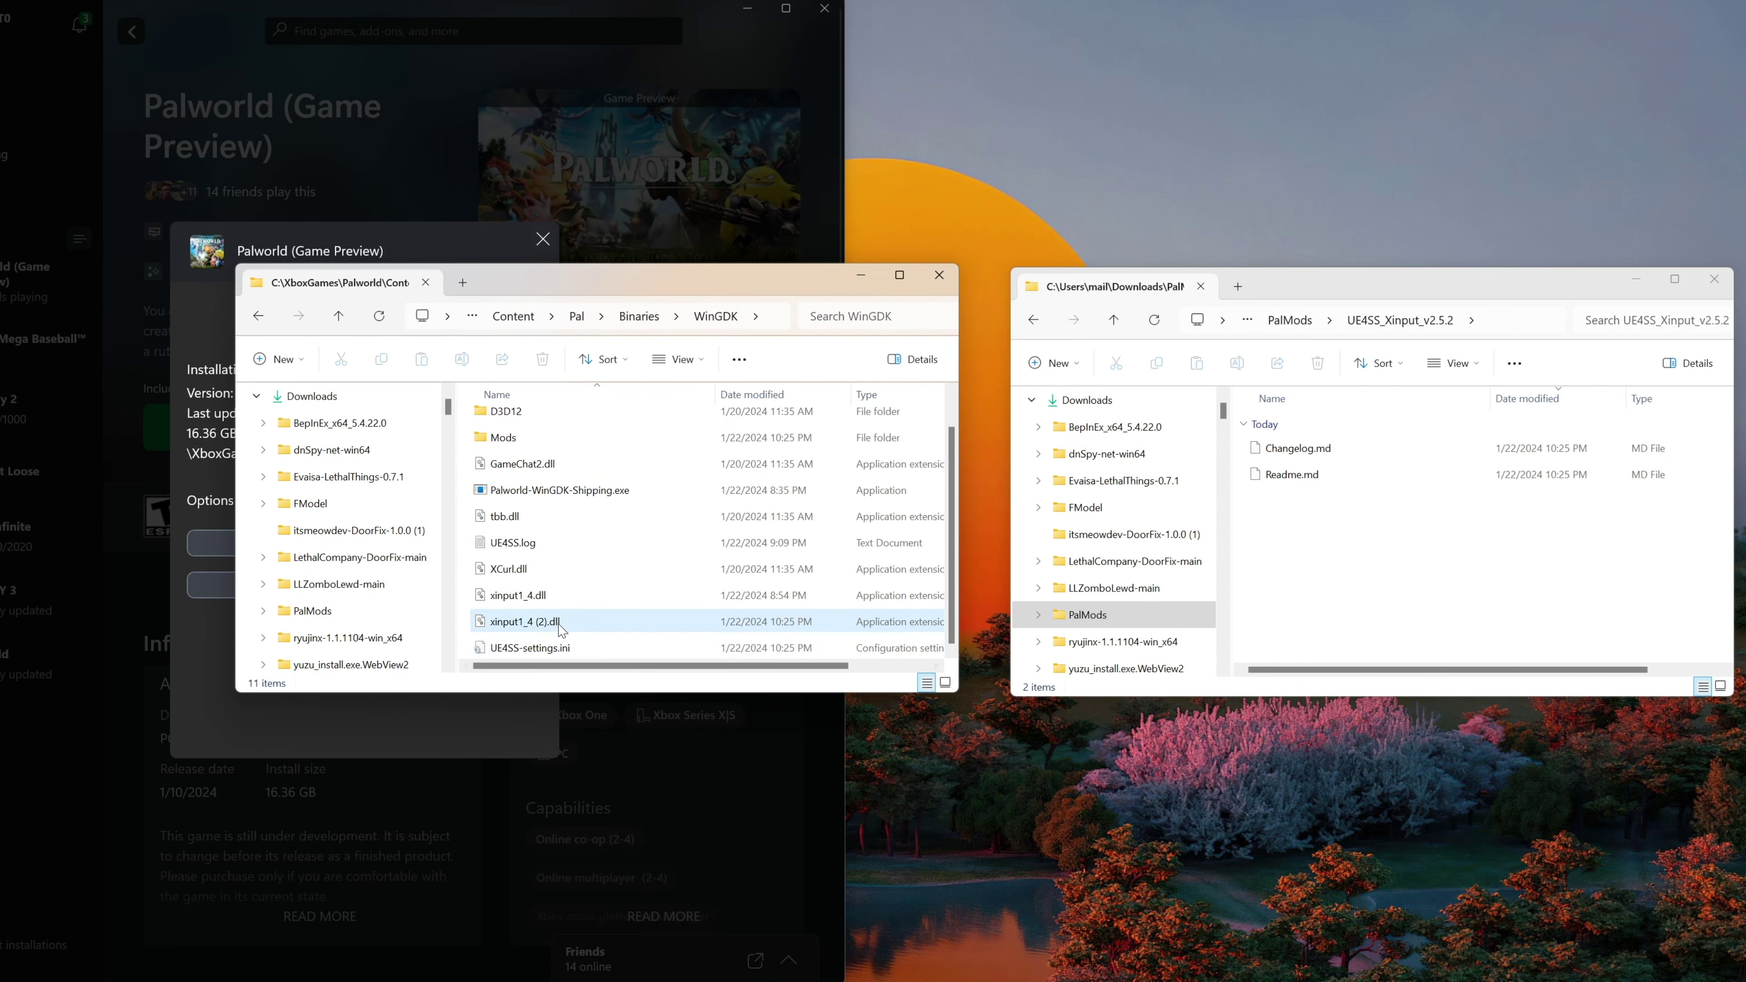
pyautogui.doubleClick(530, 647)
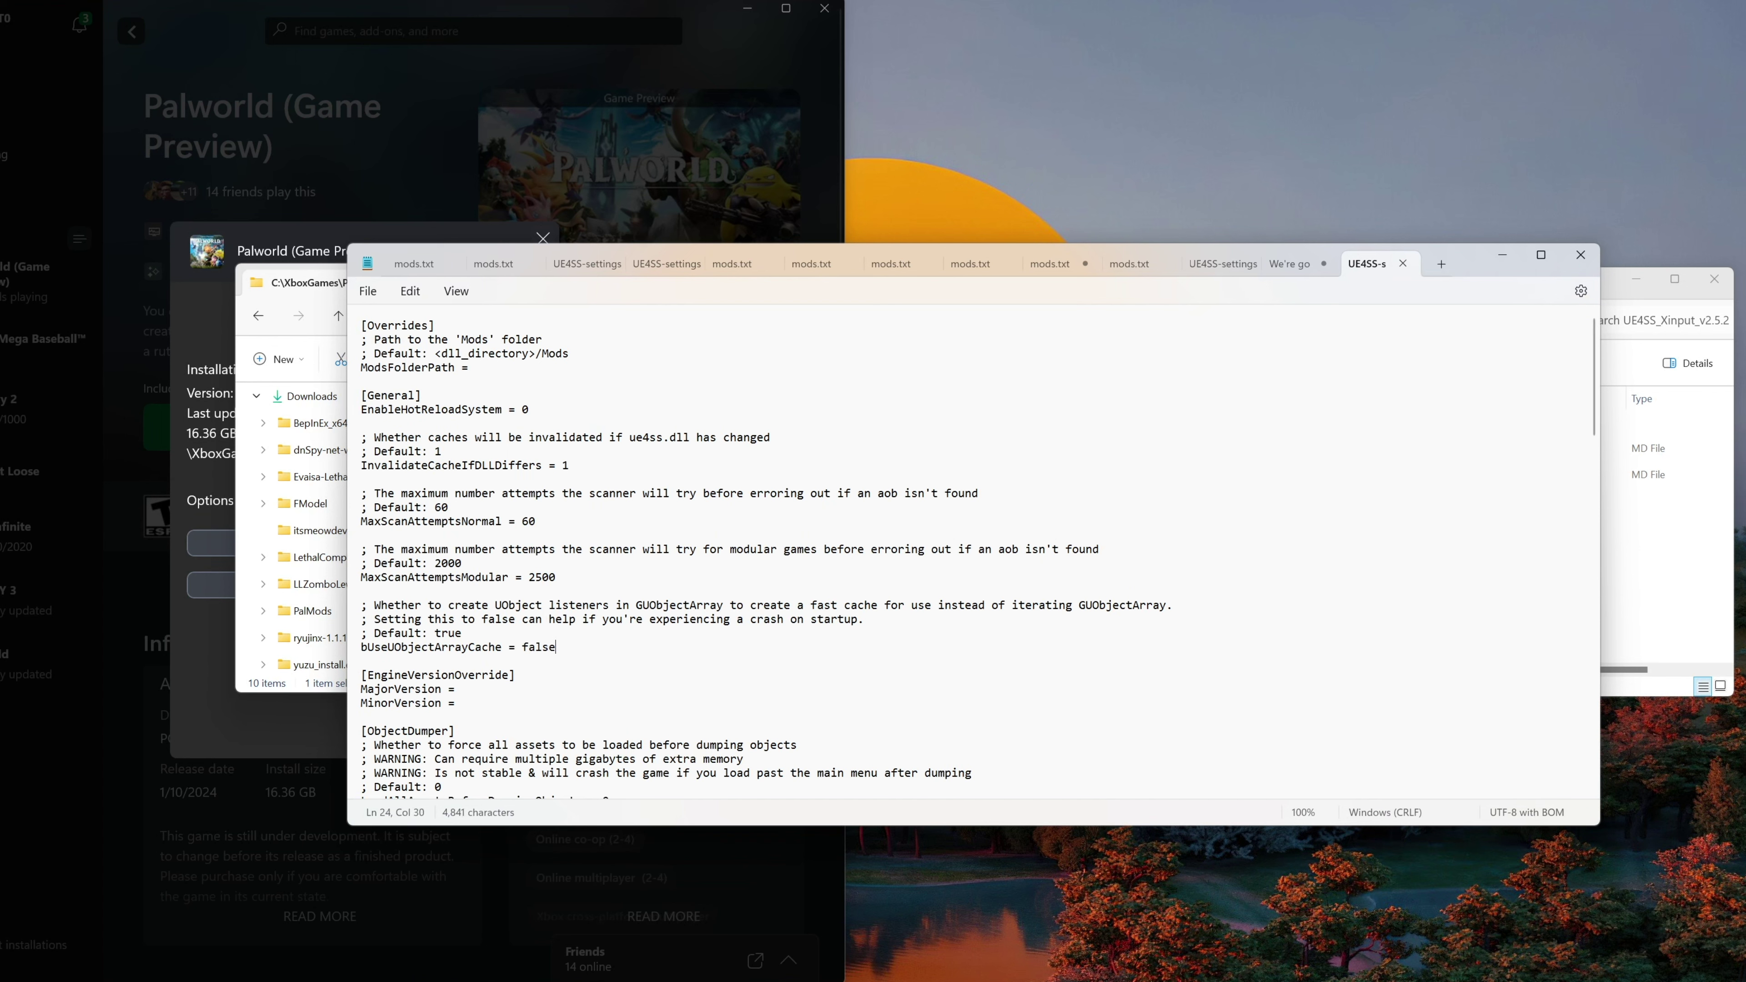
# Close UE4SS-settings.ini with bUseUObjectArrayCache changed to false.
pyautogui.click(1579, 256)
pyautogui.scroll(1, 579, 571)
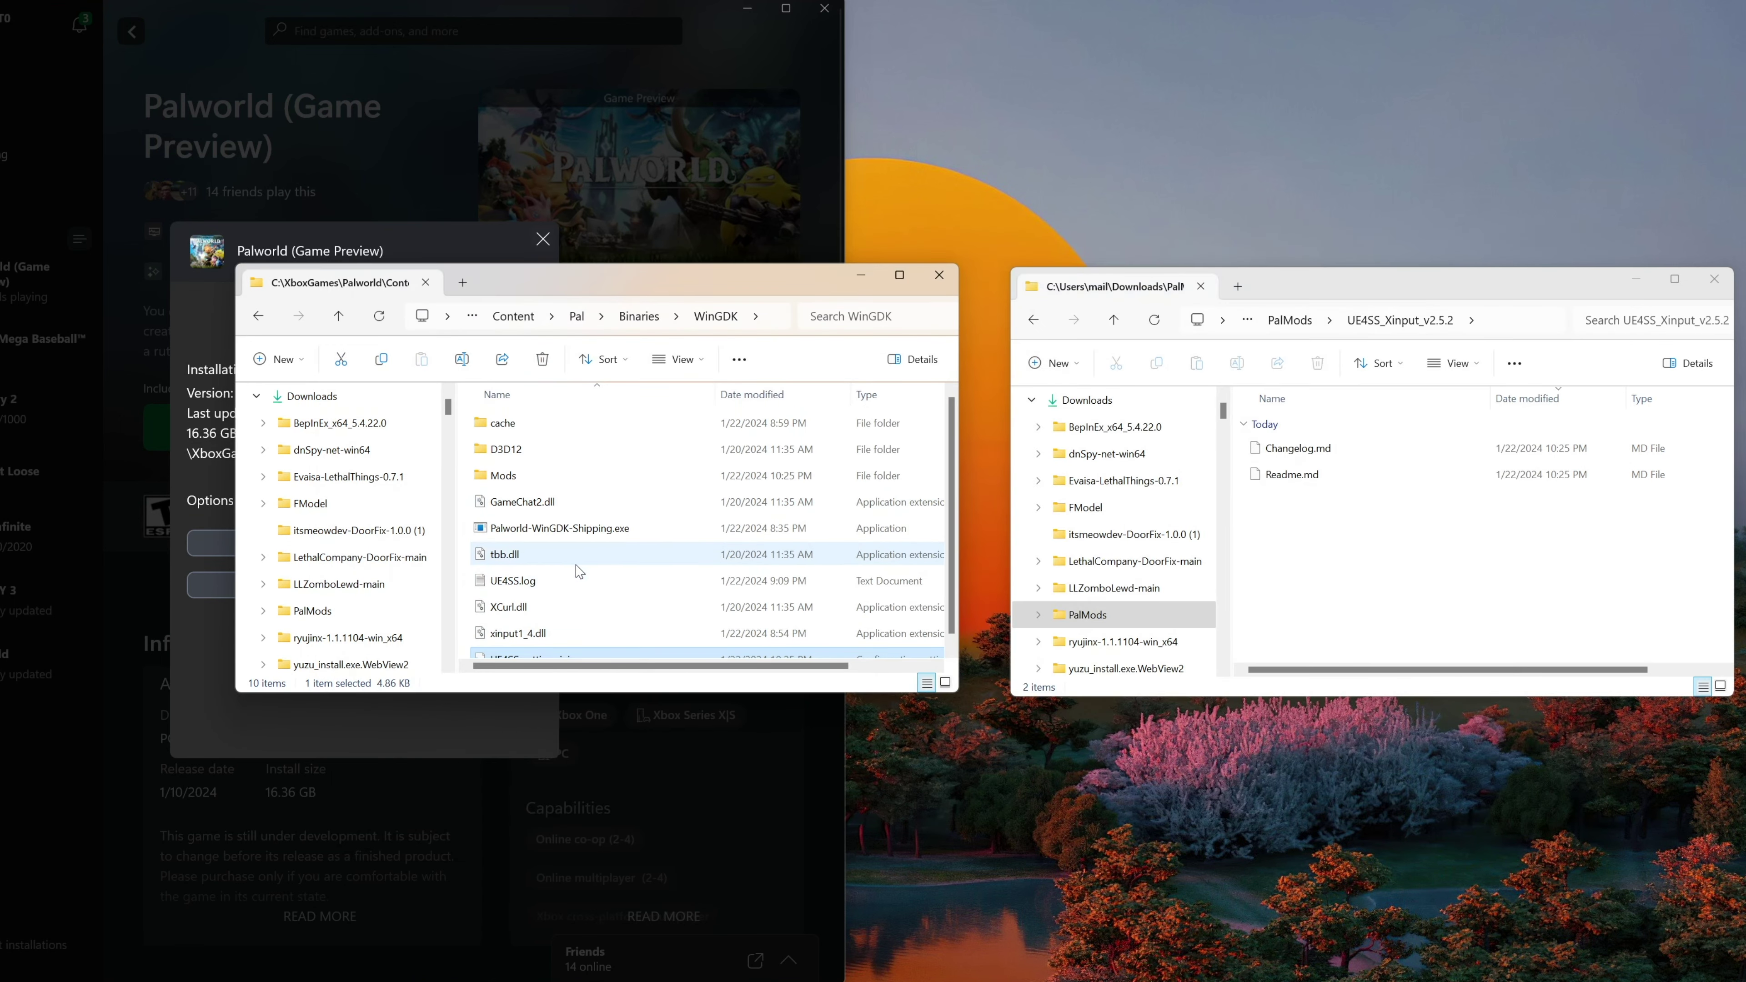
# Delete all ten mod folders, through vuxWeightIncrease, from the game's Mods folder.
pyautogui.click(541, 479)
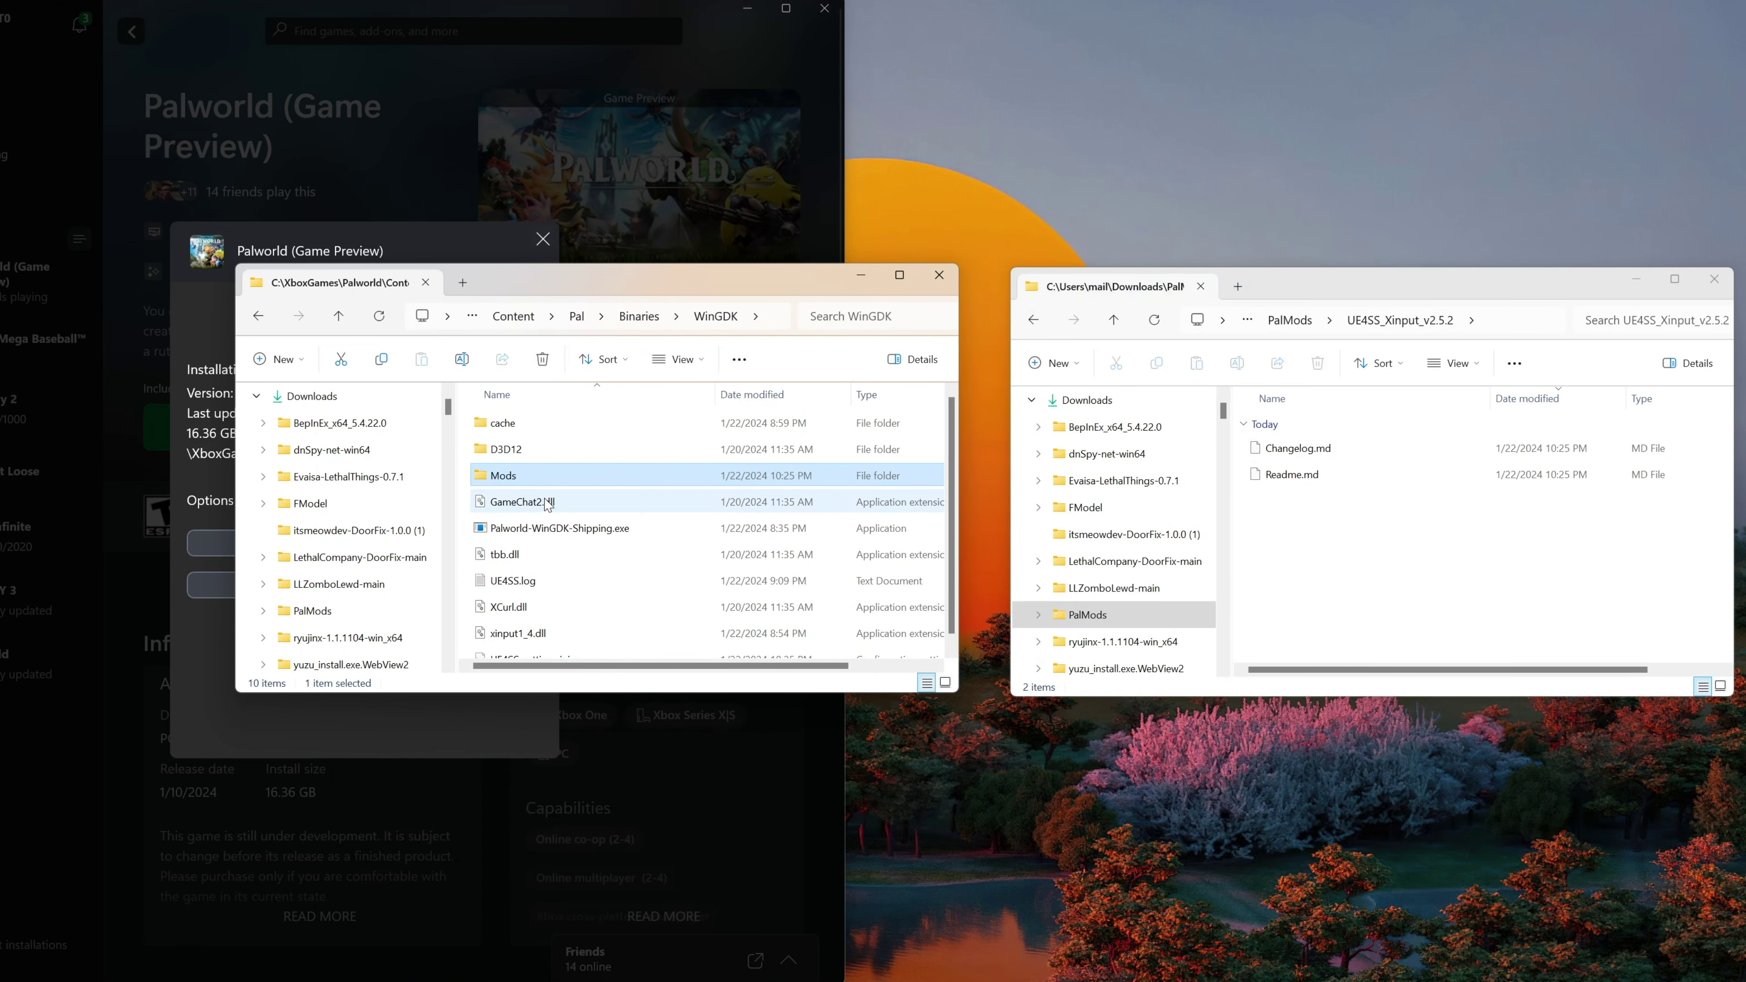
pyautogui.doubleClick(524, 479)
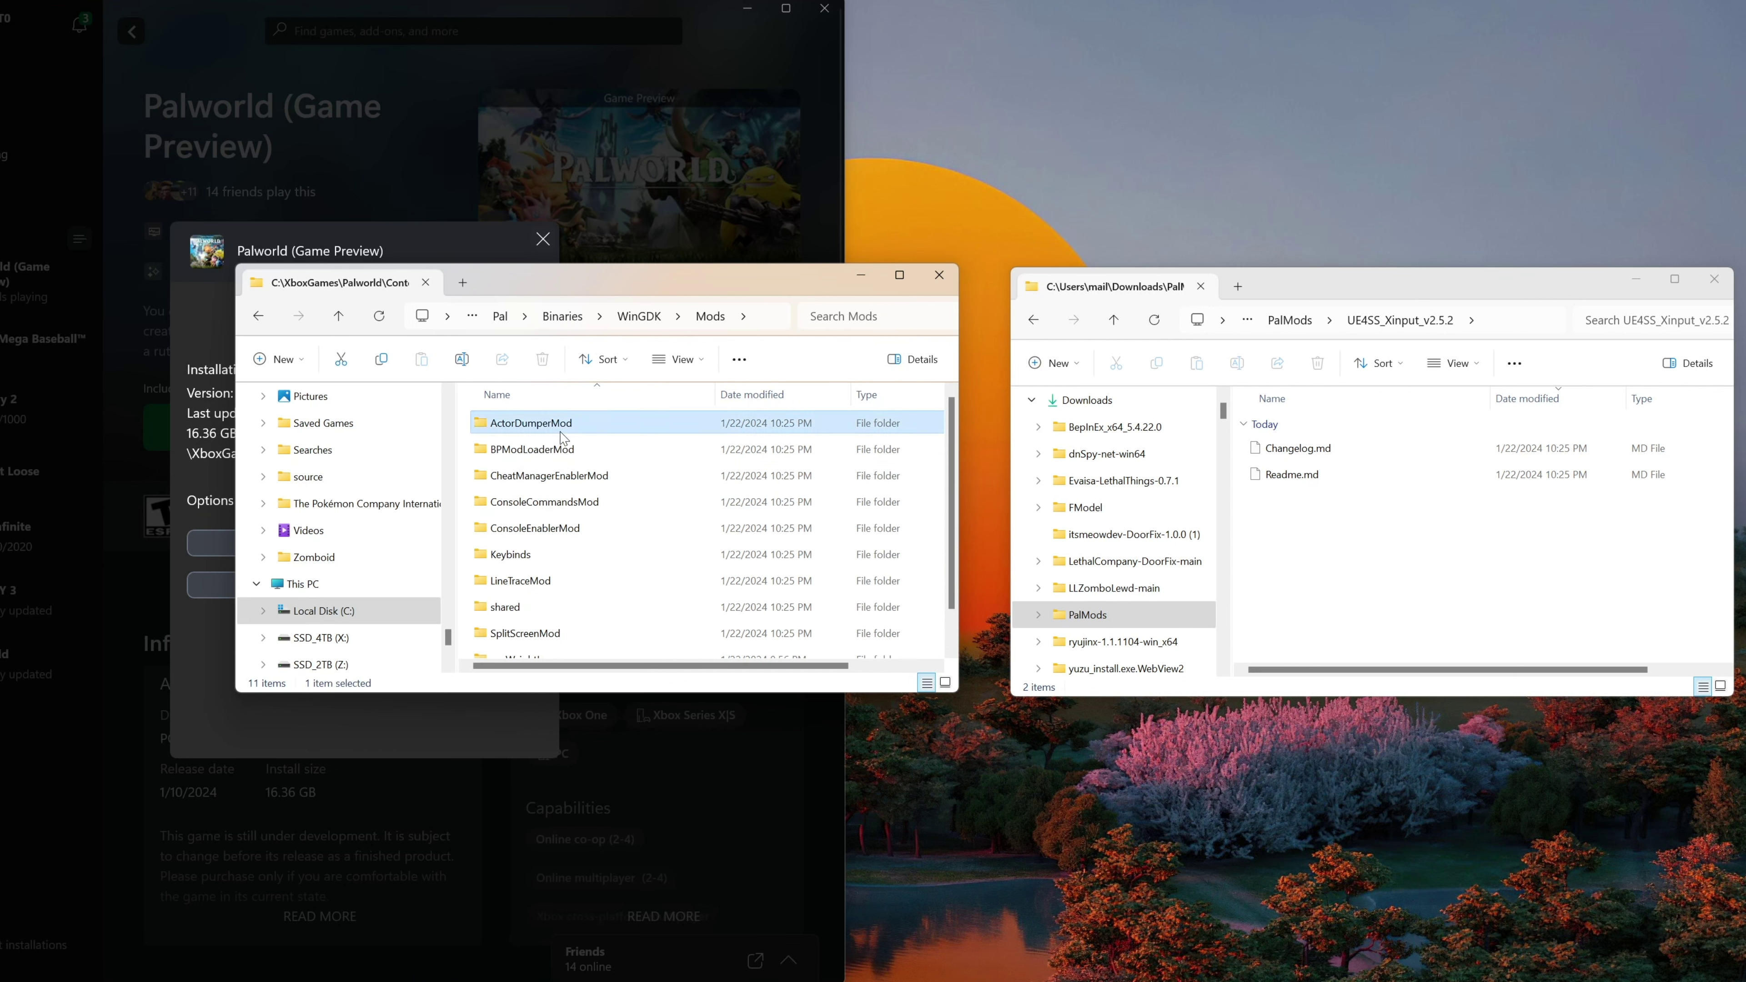
pyautogui.scroll(-1, 591, 523)
pyautogui.click(570, 626)
pyautogui.scroll(1, 564, 537)
pyautogui.keyDown('shift'); pyautogui.click(555, 432); pyautogui.keyUp('shift')
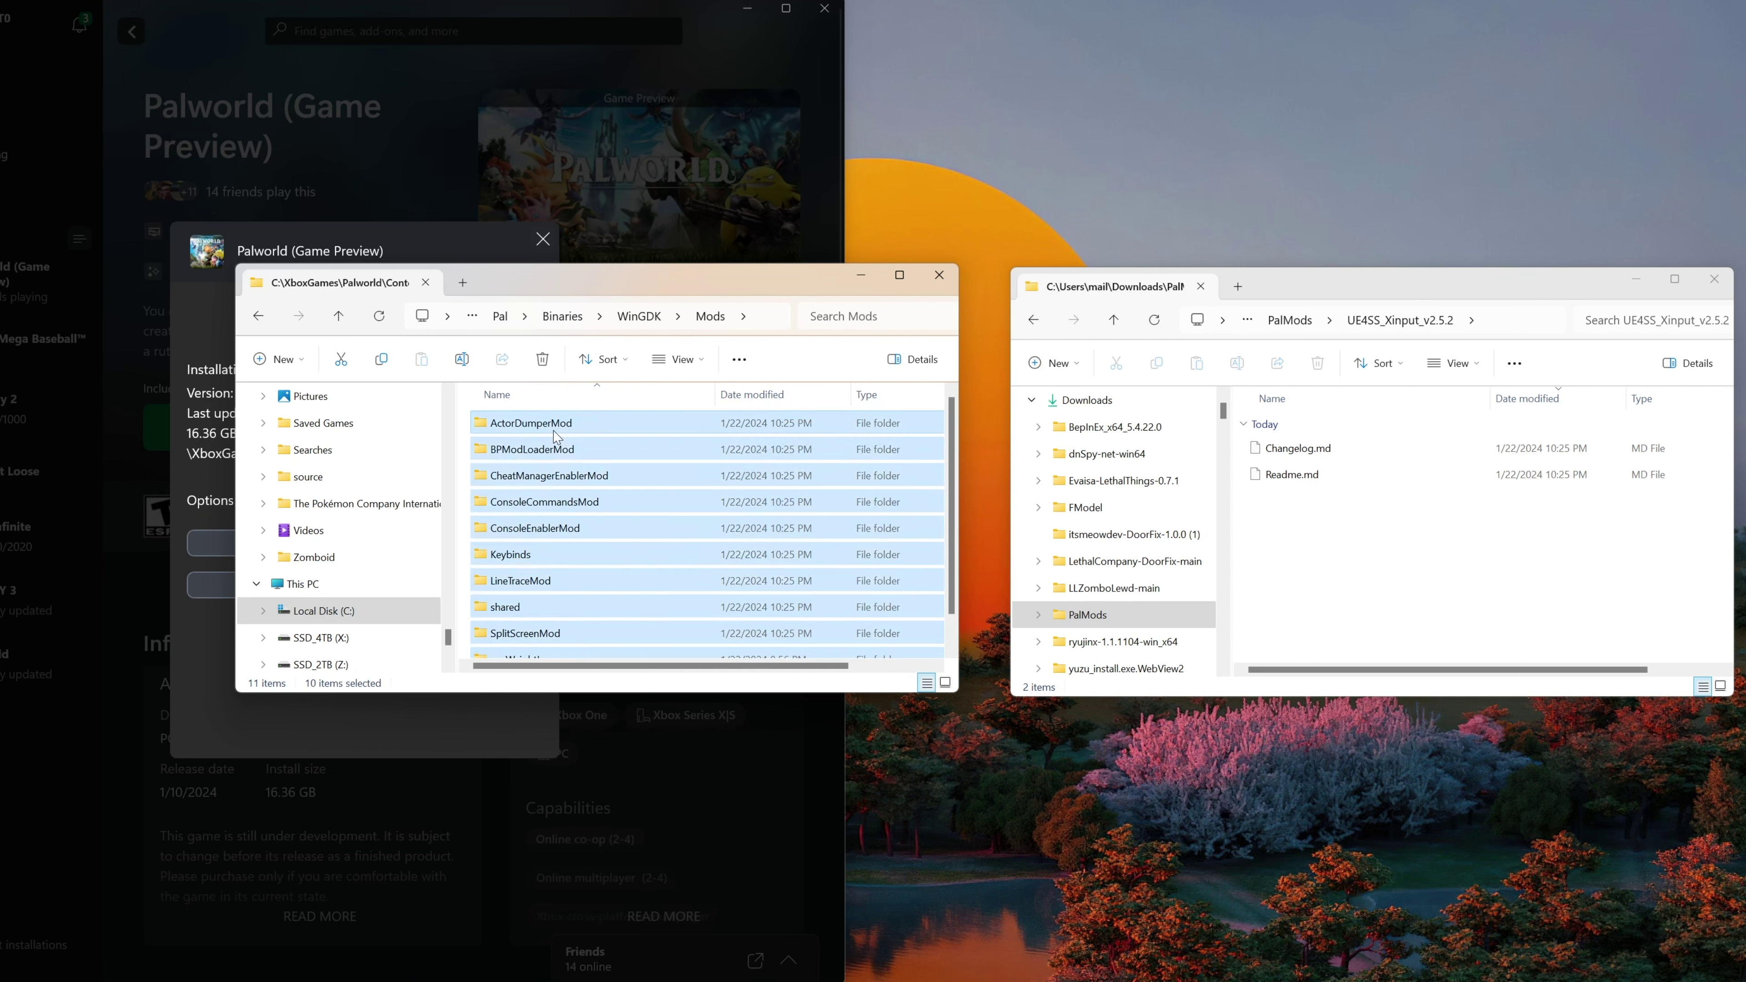
pyautogui.press('Delete')
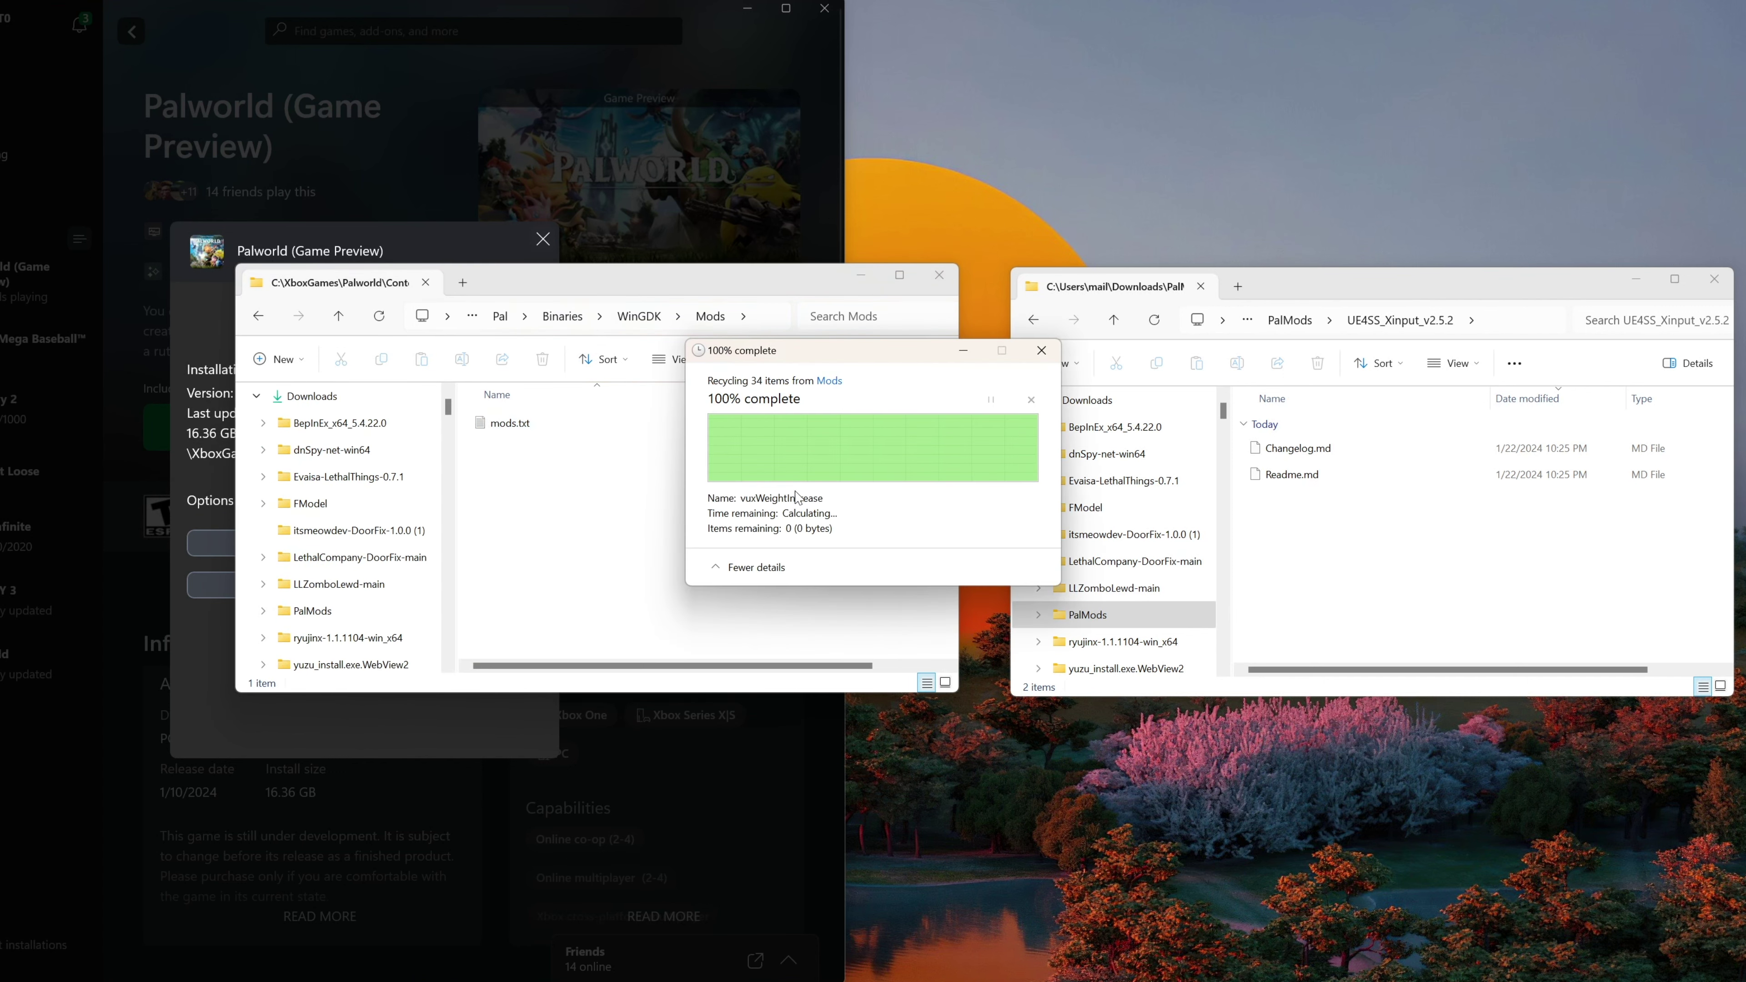
# Erase the entire contents of mods.txt and close it.
pyautogui.click(542, 432)
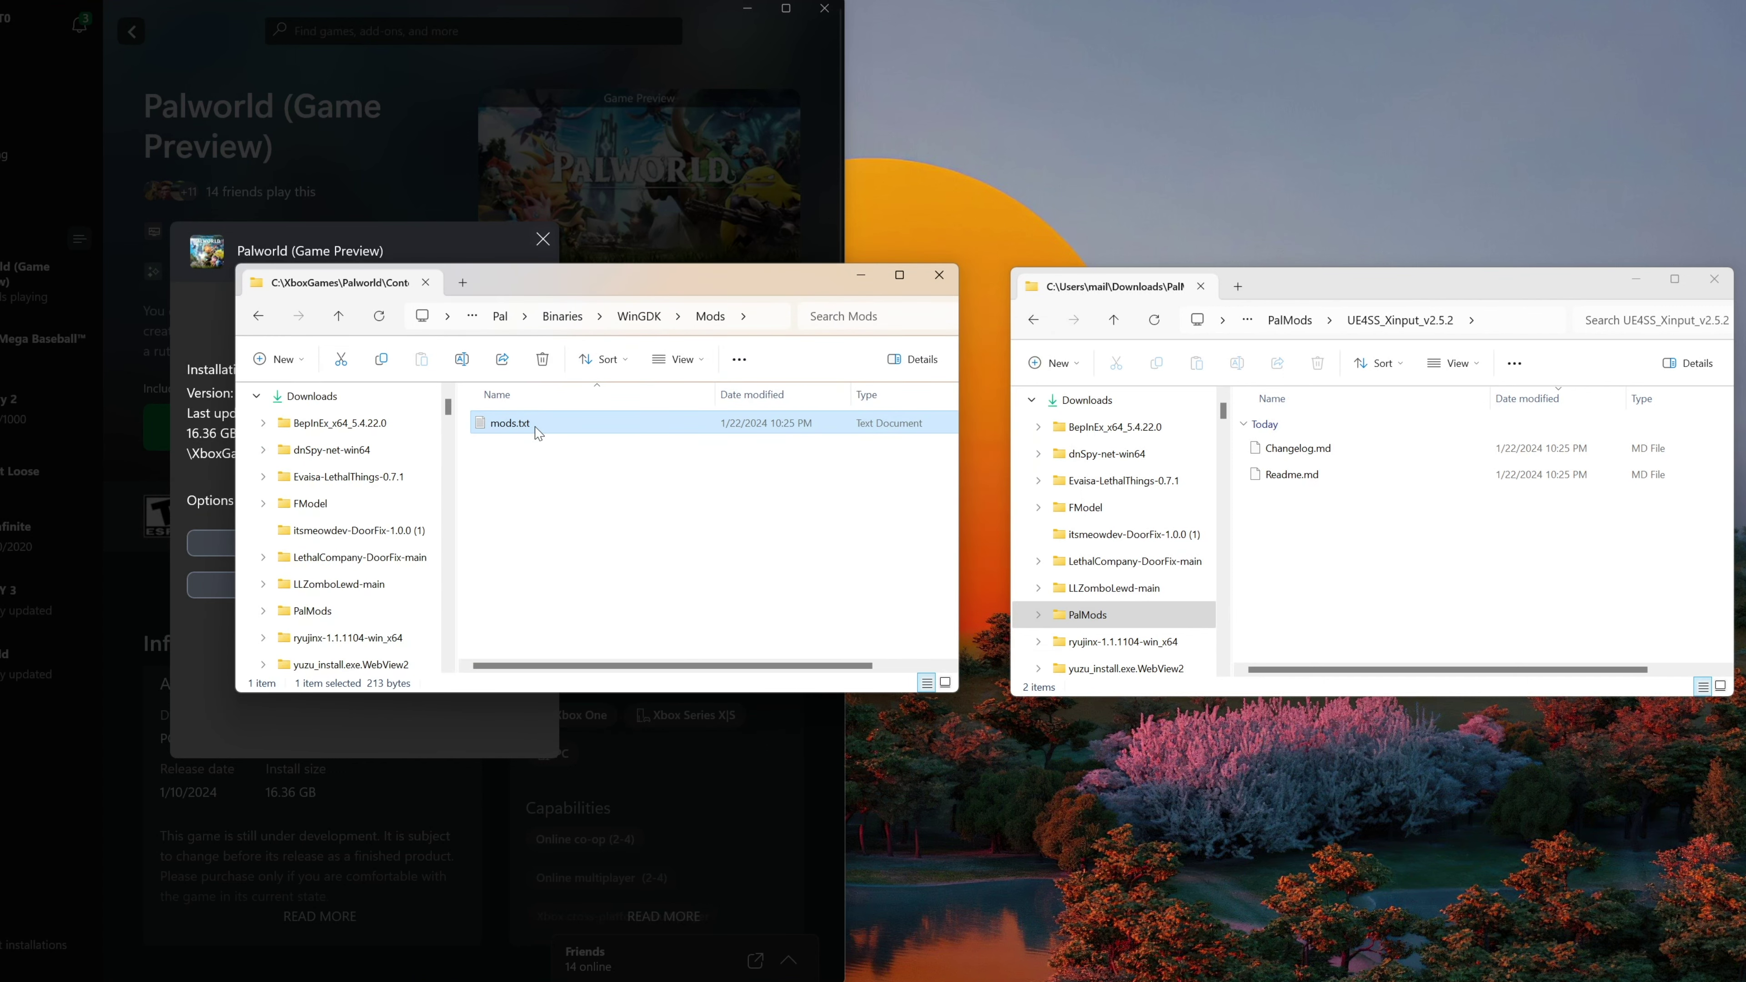
pyautogui.doubleClick(539, 424)
pyautogui.hotkey('ctrl', 'a')
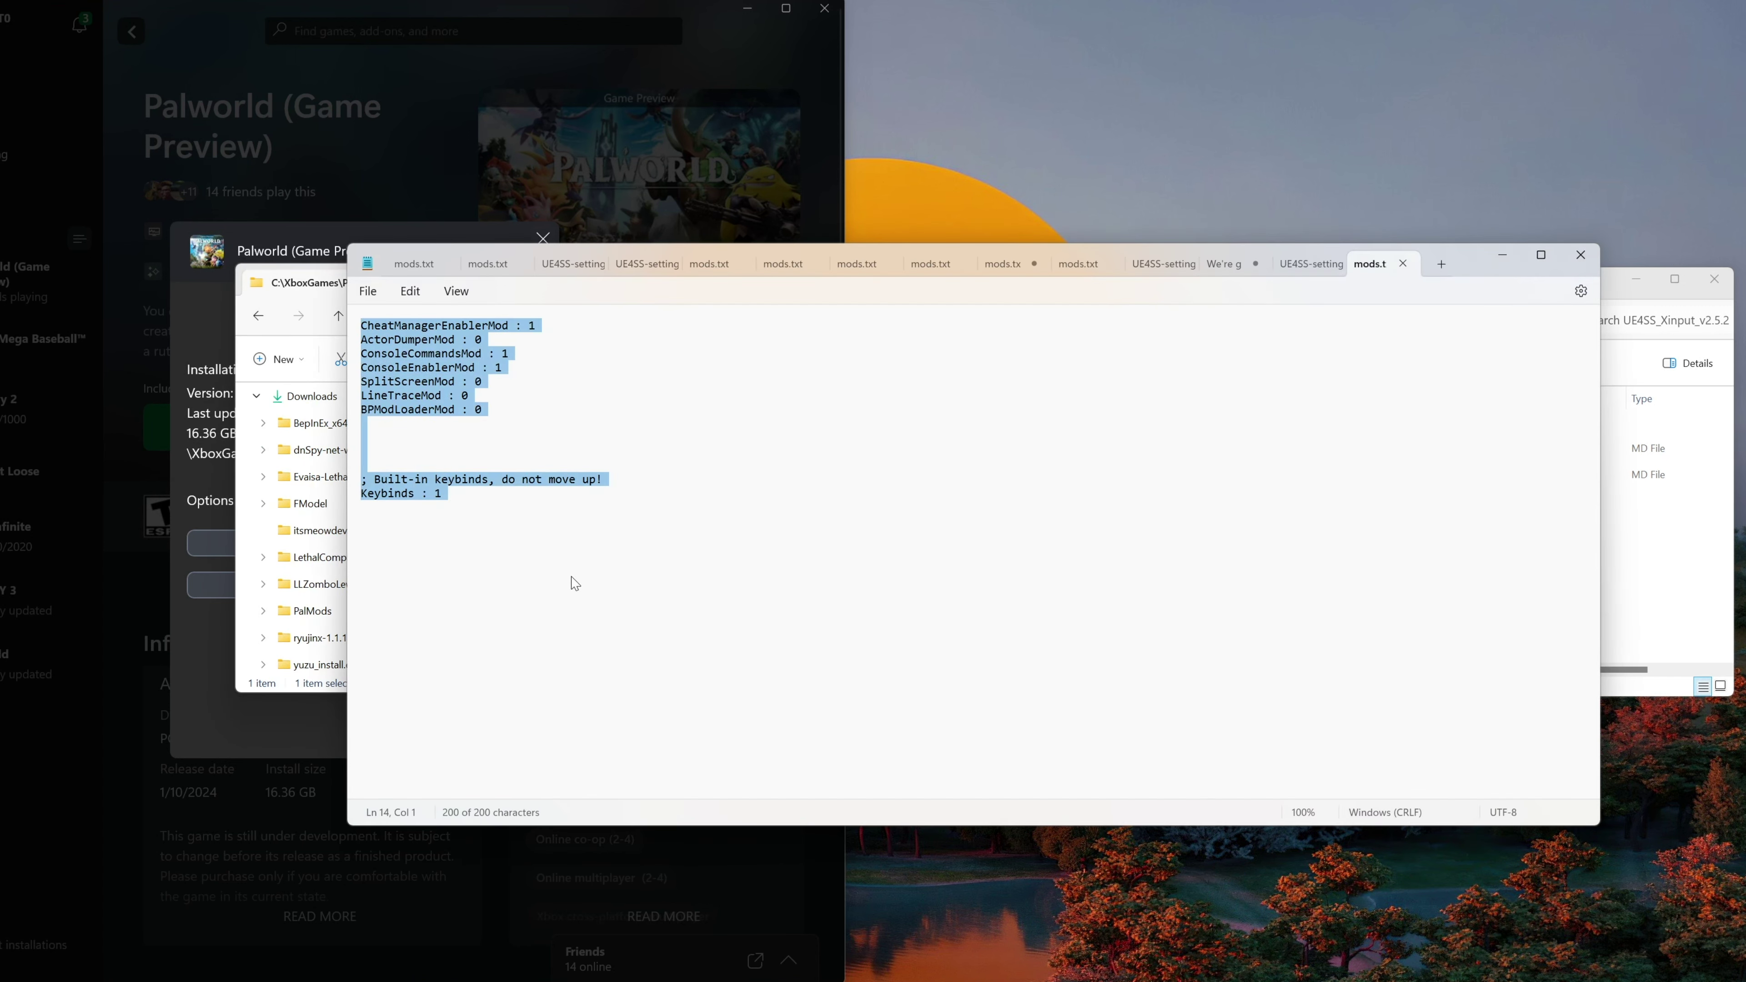
pyautogui.press('Delete')
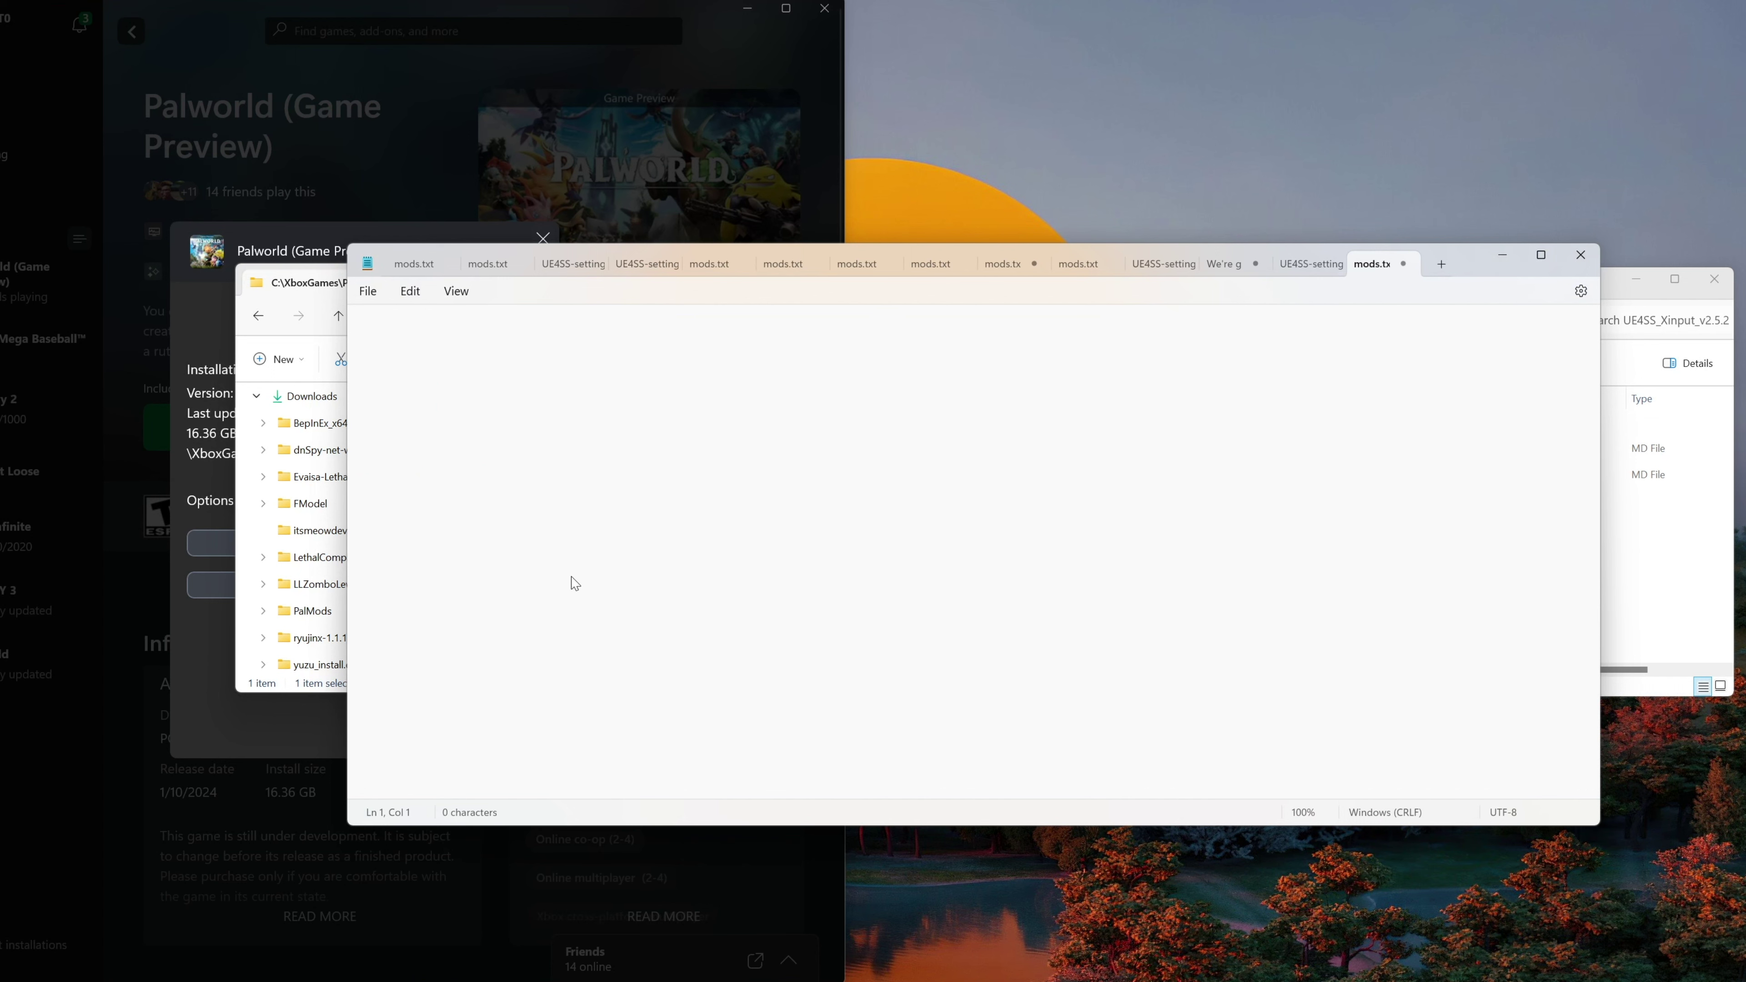
pyautogui.click(1580, 257)
# Reopen mods.txt to confirm it is empty, then close it.
pyautogui.click(542, 453)
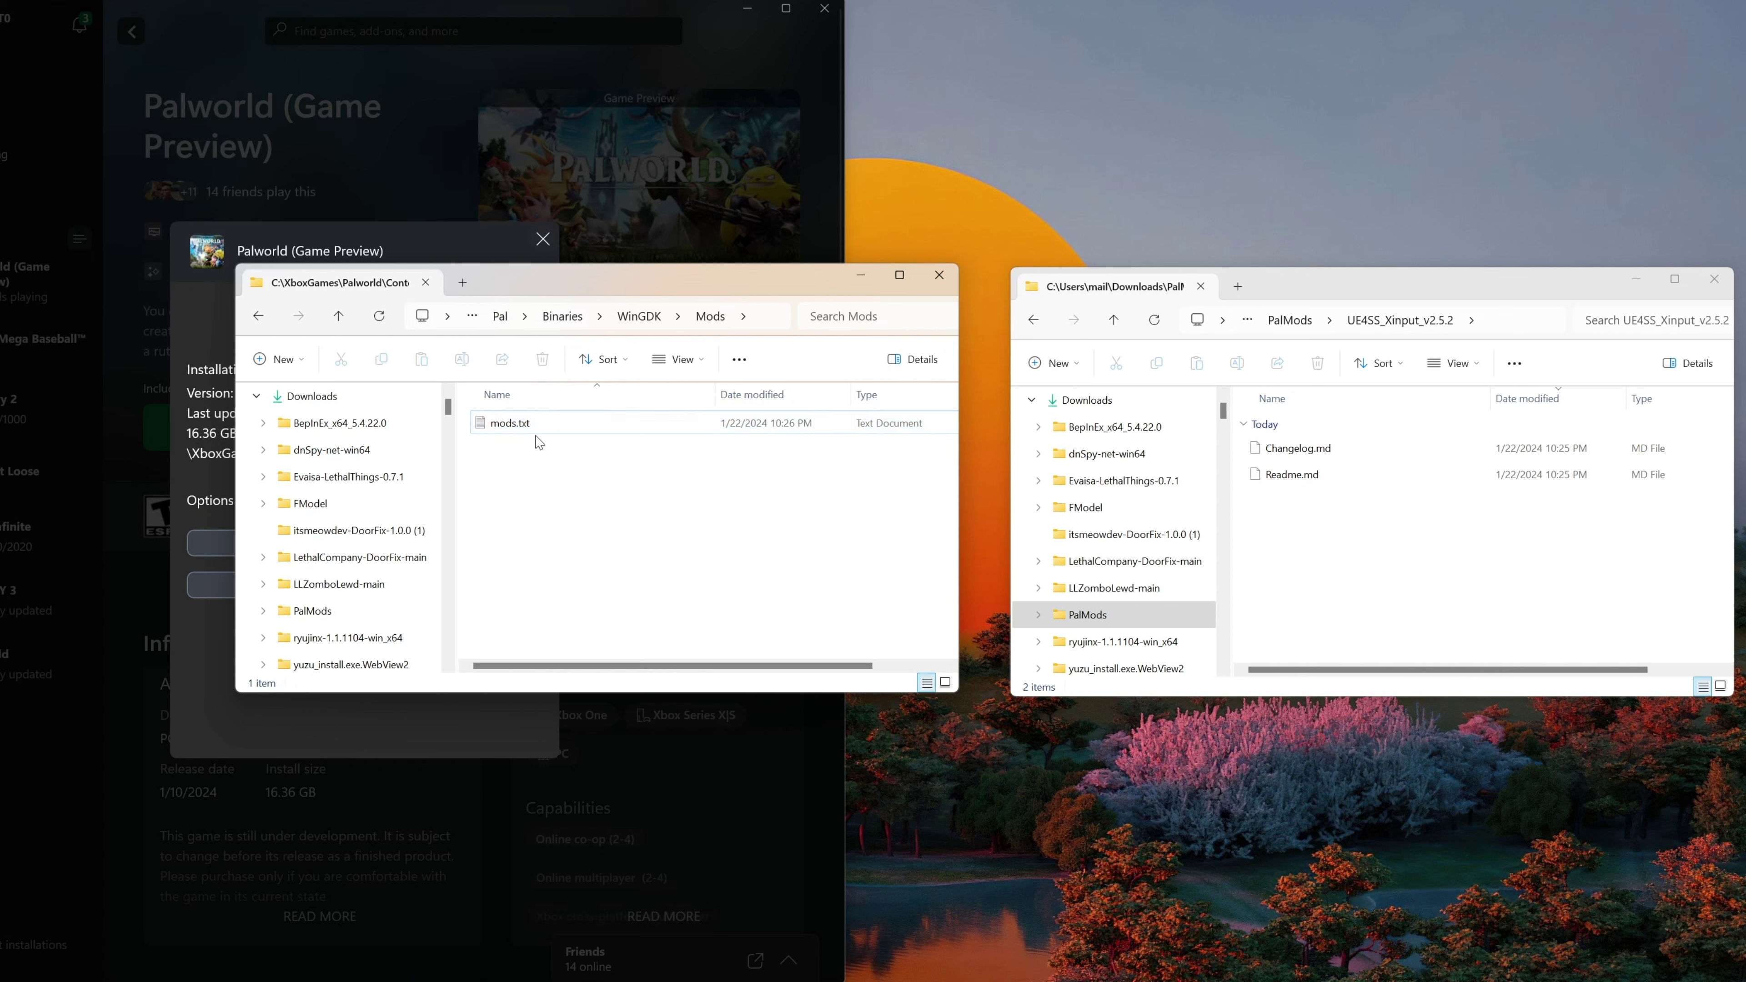
pyautogui.click(537, 432)
pyautogui.doubleClick(497, 421)
pyautogui.click(1581, 255)
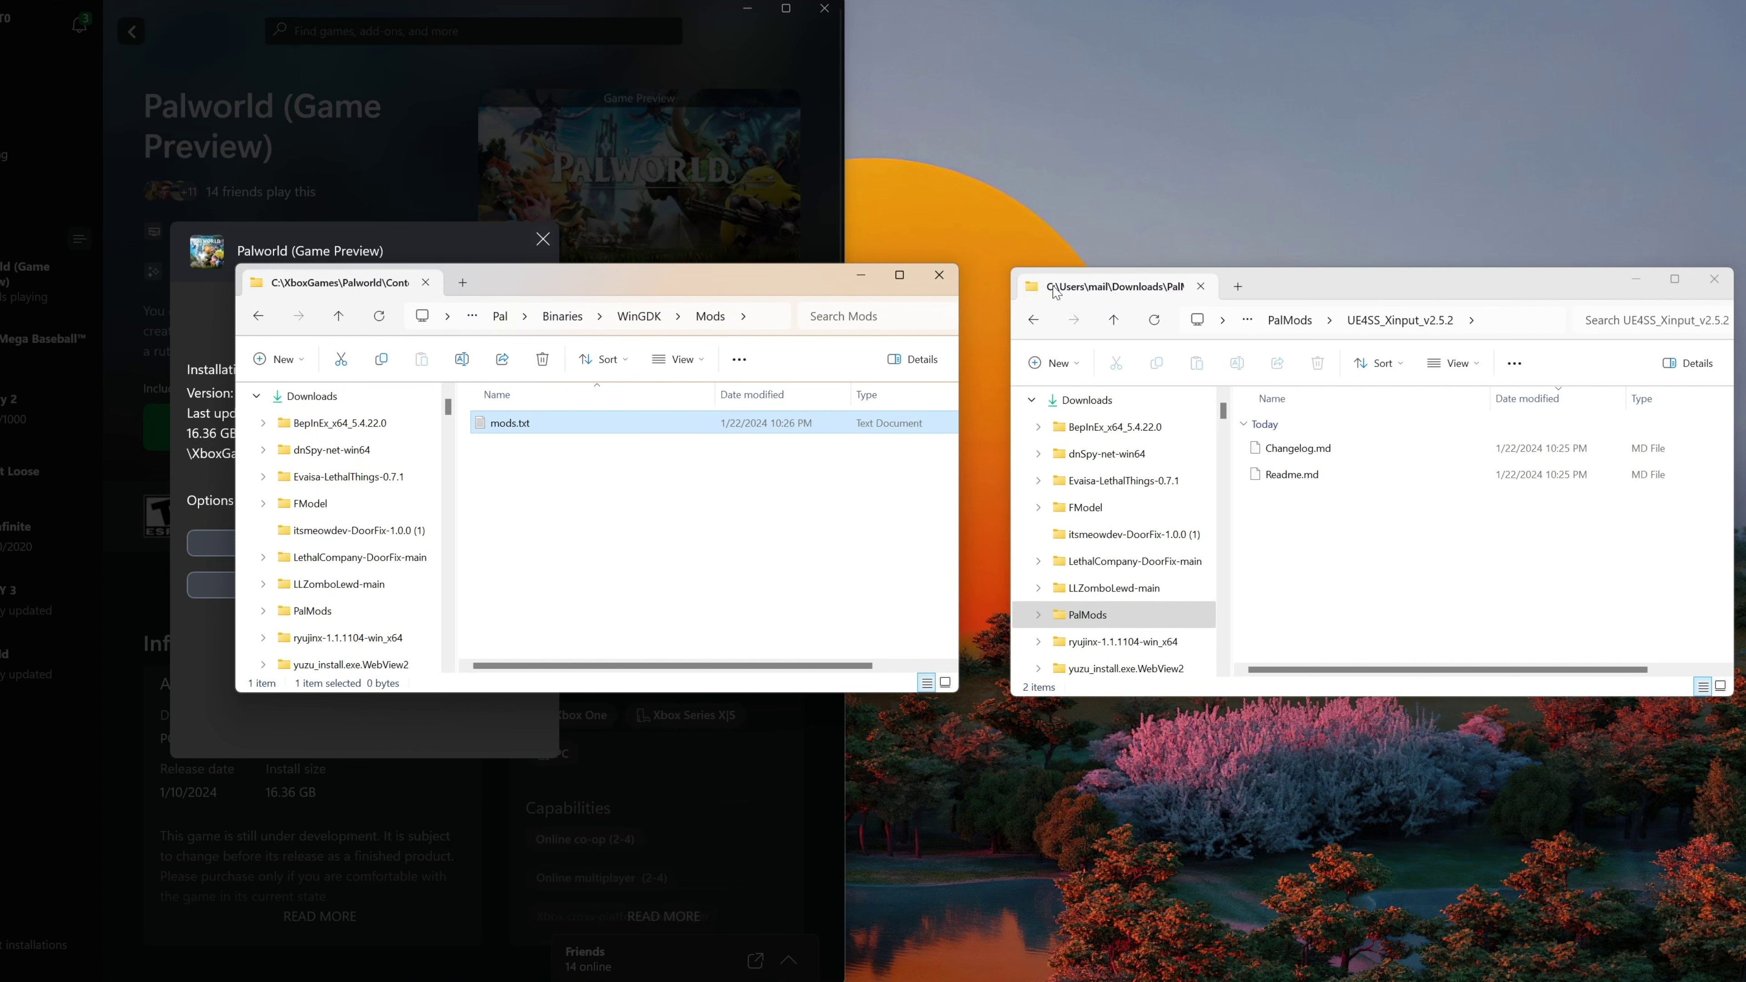
# Copy the vuxWeightIncrease folder from vuxWeightIncrease.zip into the game's Mods folder and check it.
pyautogui.click(1031, 320)
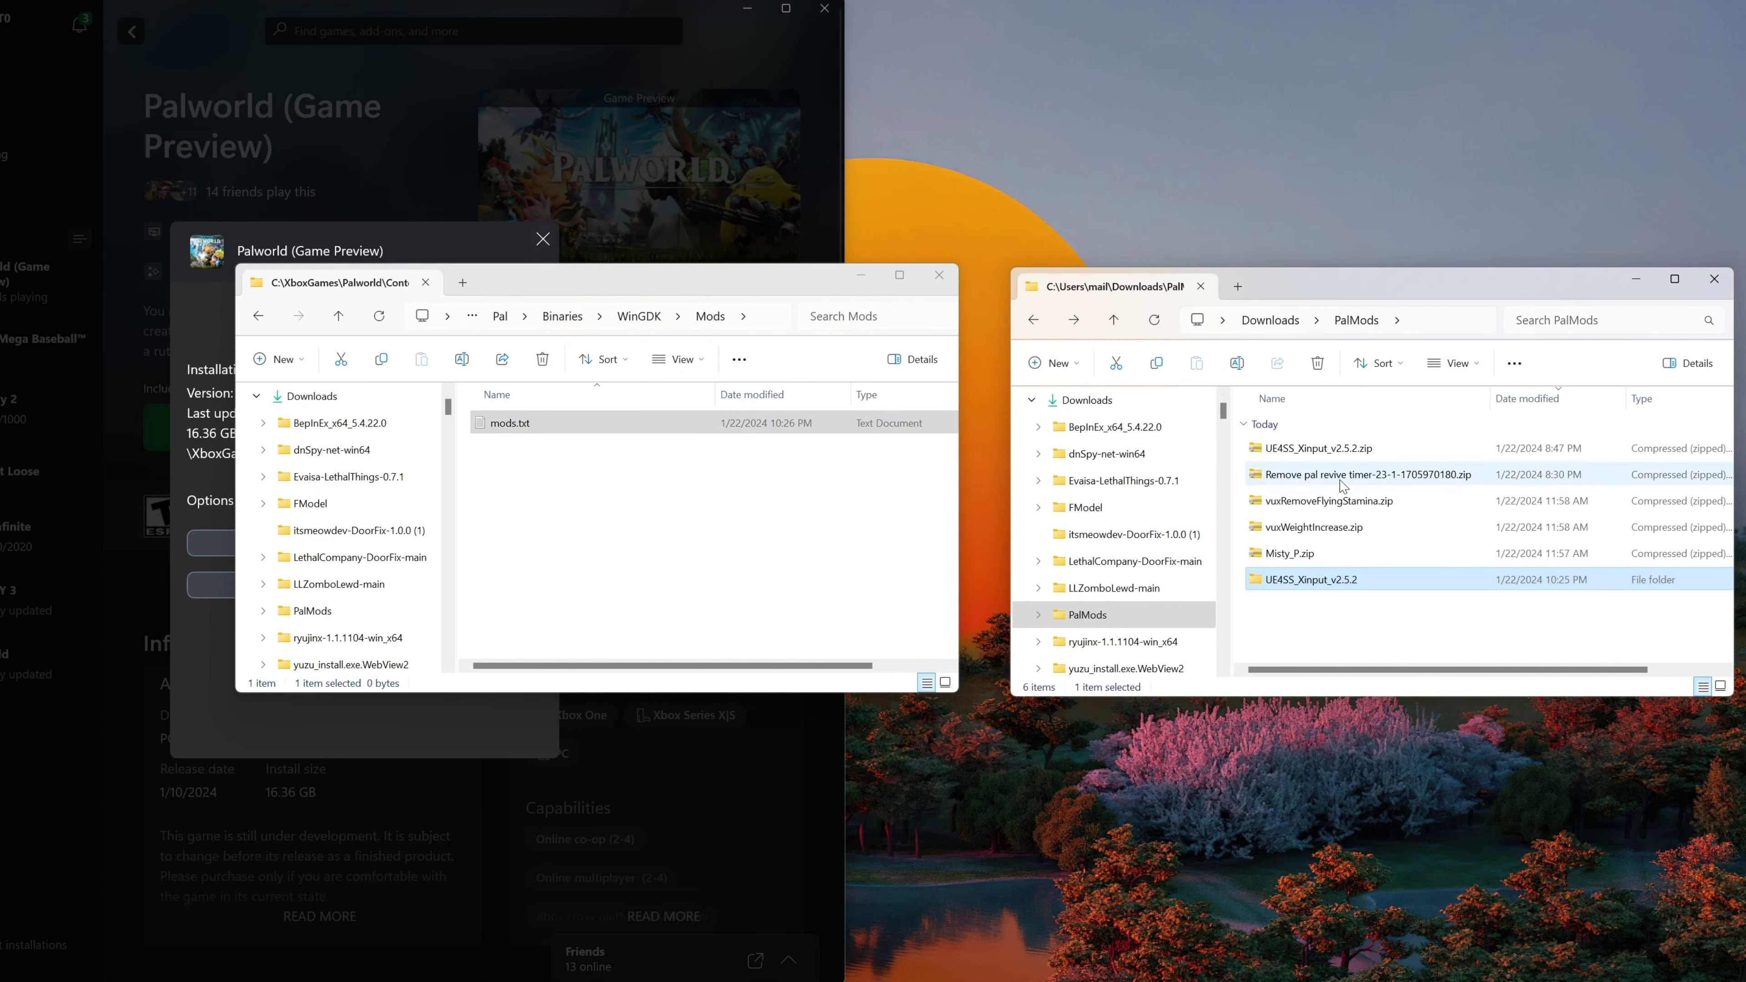
pyautogui.rightClick(1327, 527)
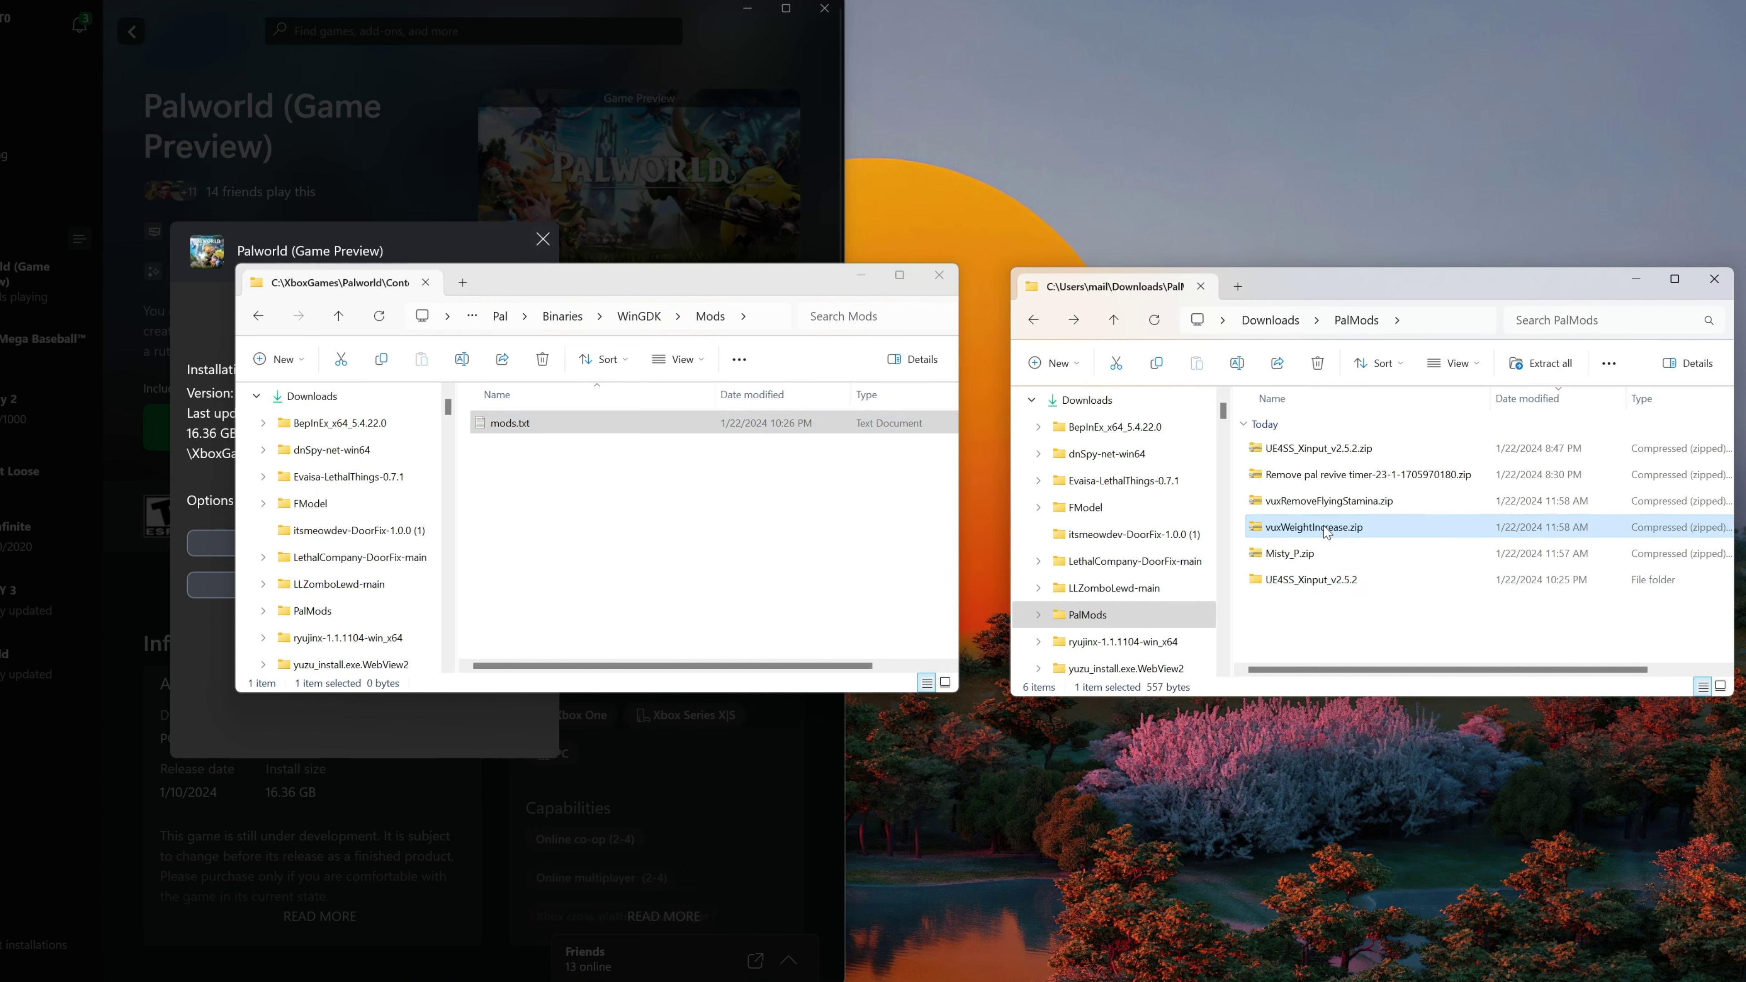
pyautogui.press('Return')
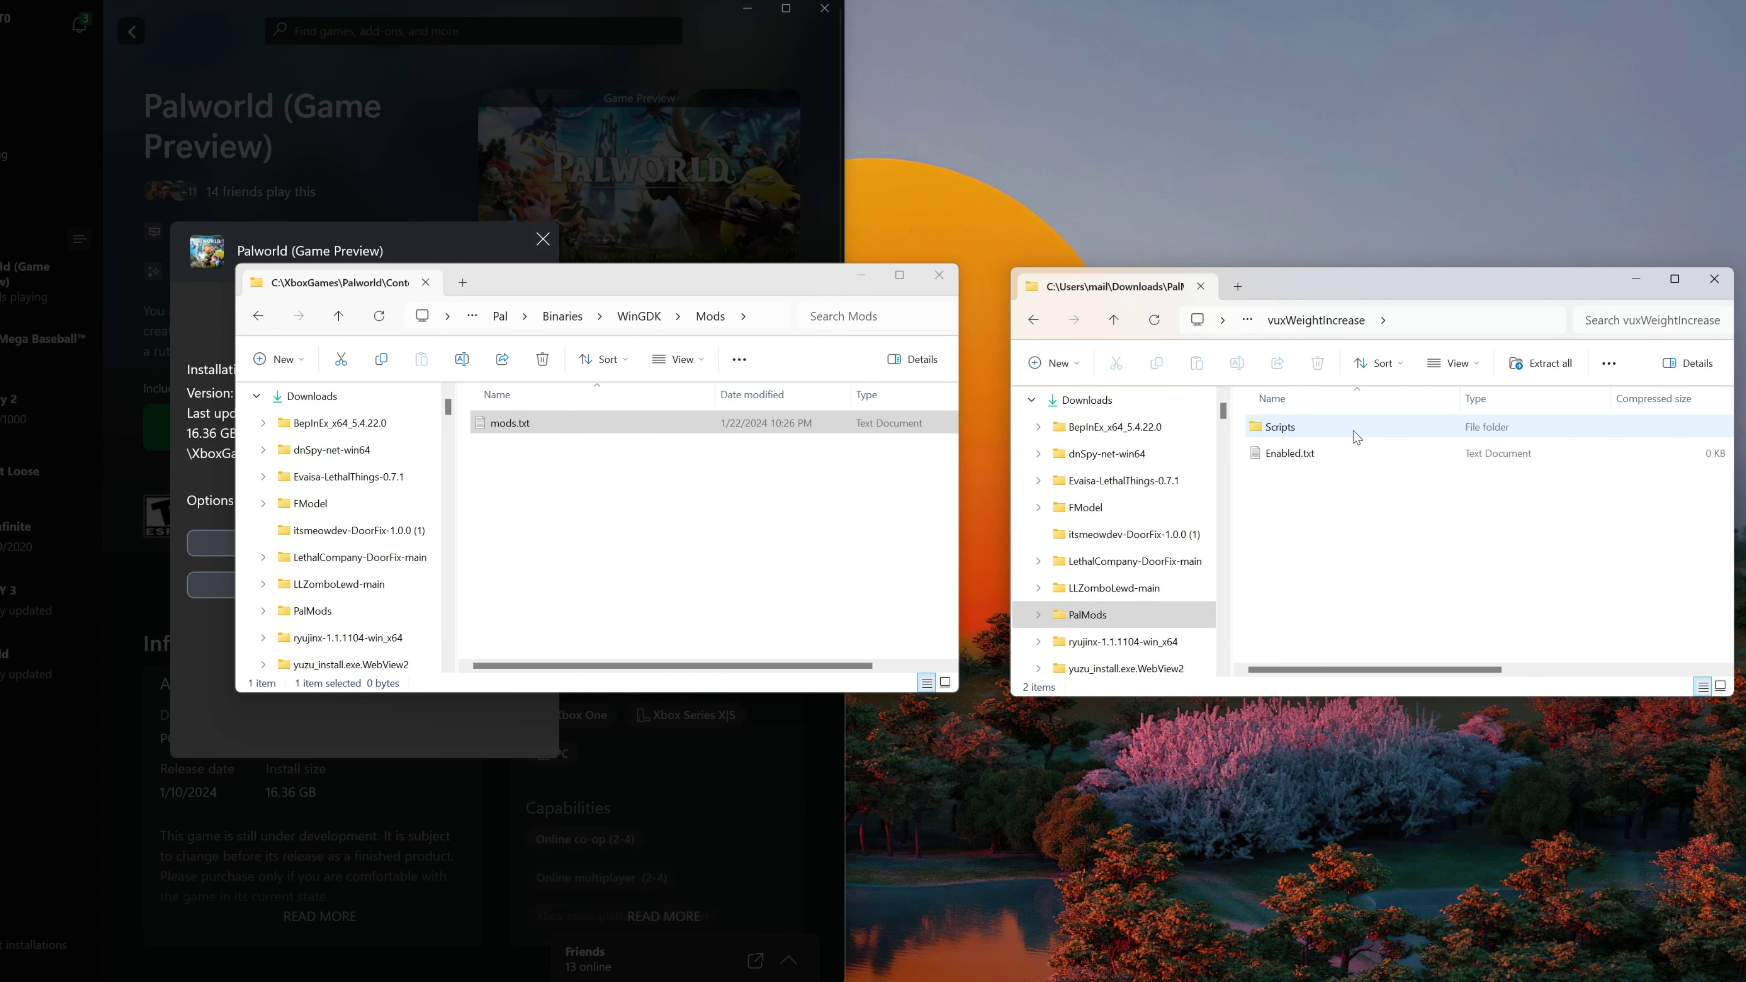
pyautogui.click(1034, 322)
pyautogui.moveTo(1306, 426); pyautogui.dragTo(729, 514)
pyautogui.doubleClick(554, 450)
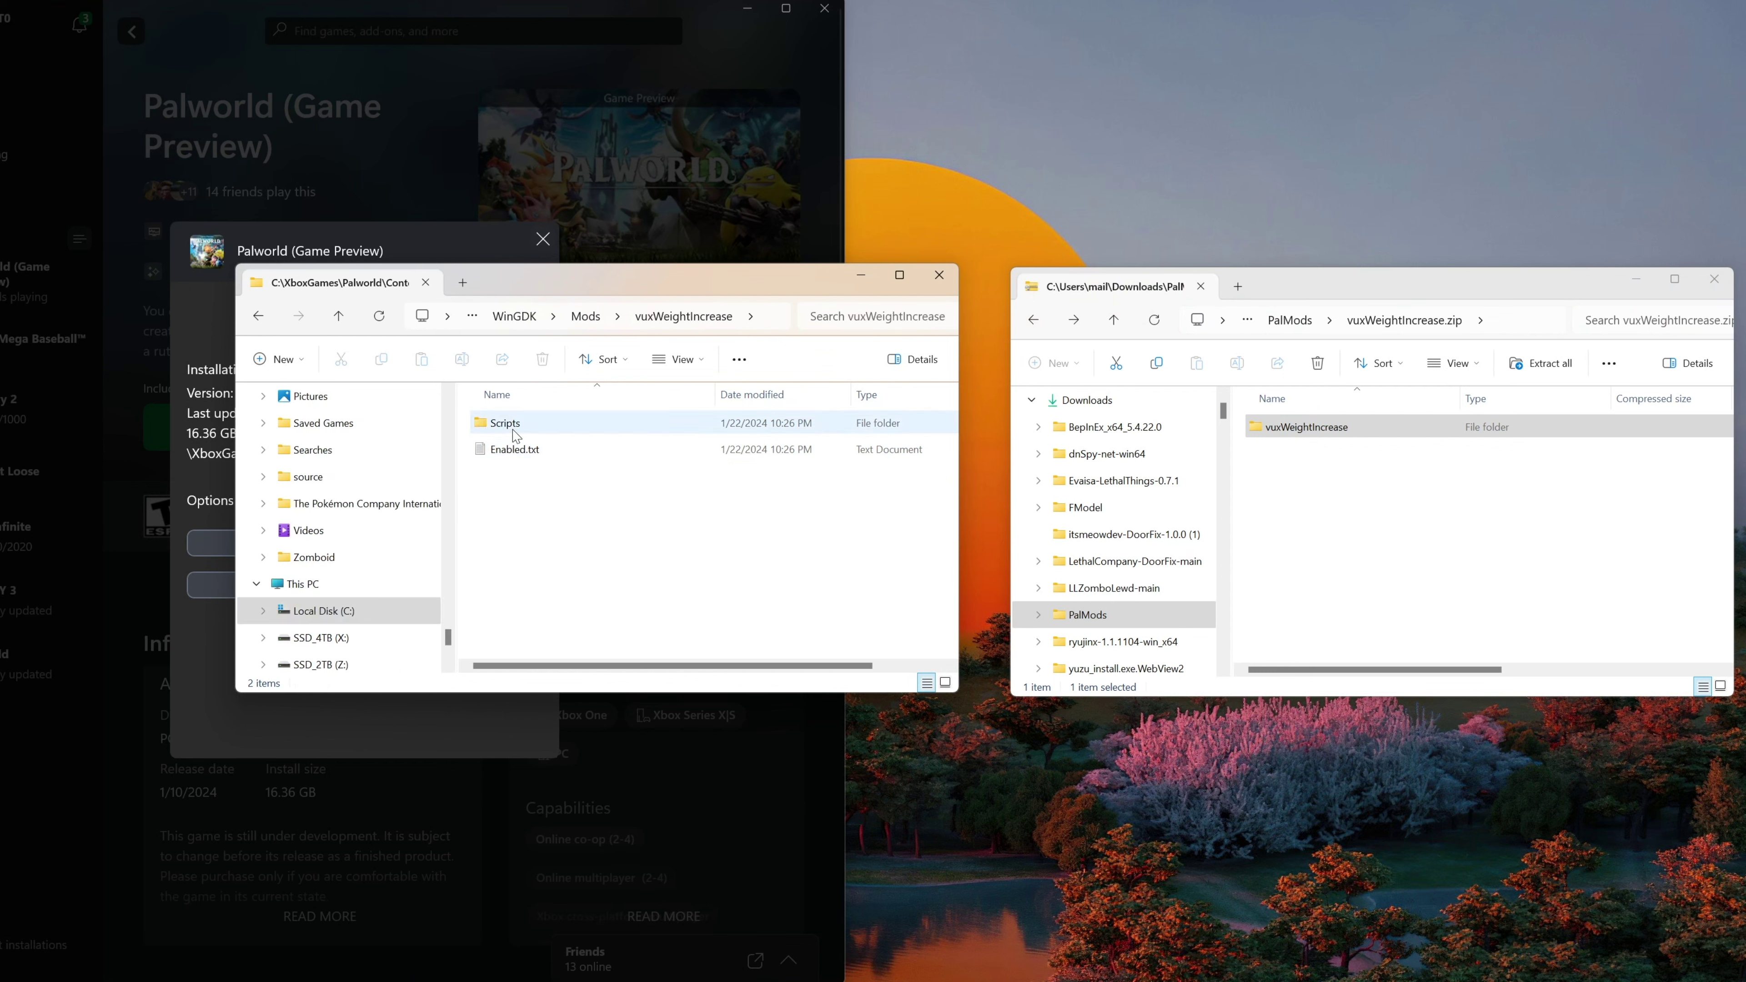
pyautogui.click(258, 316)
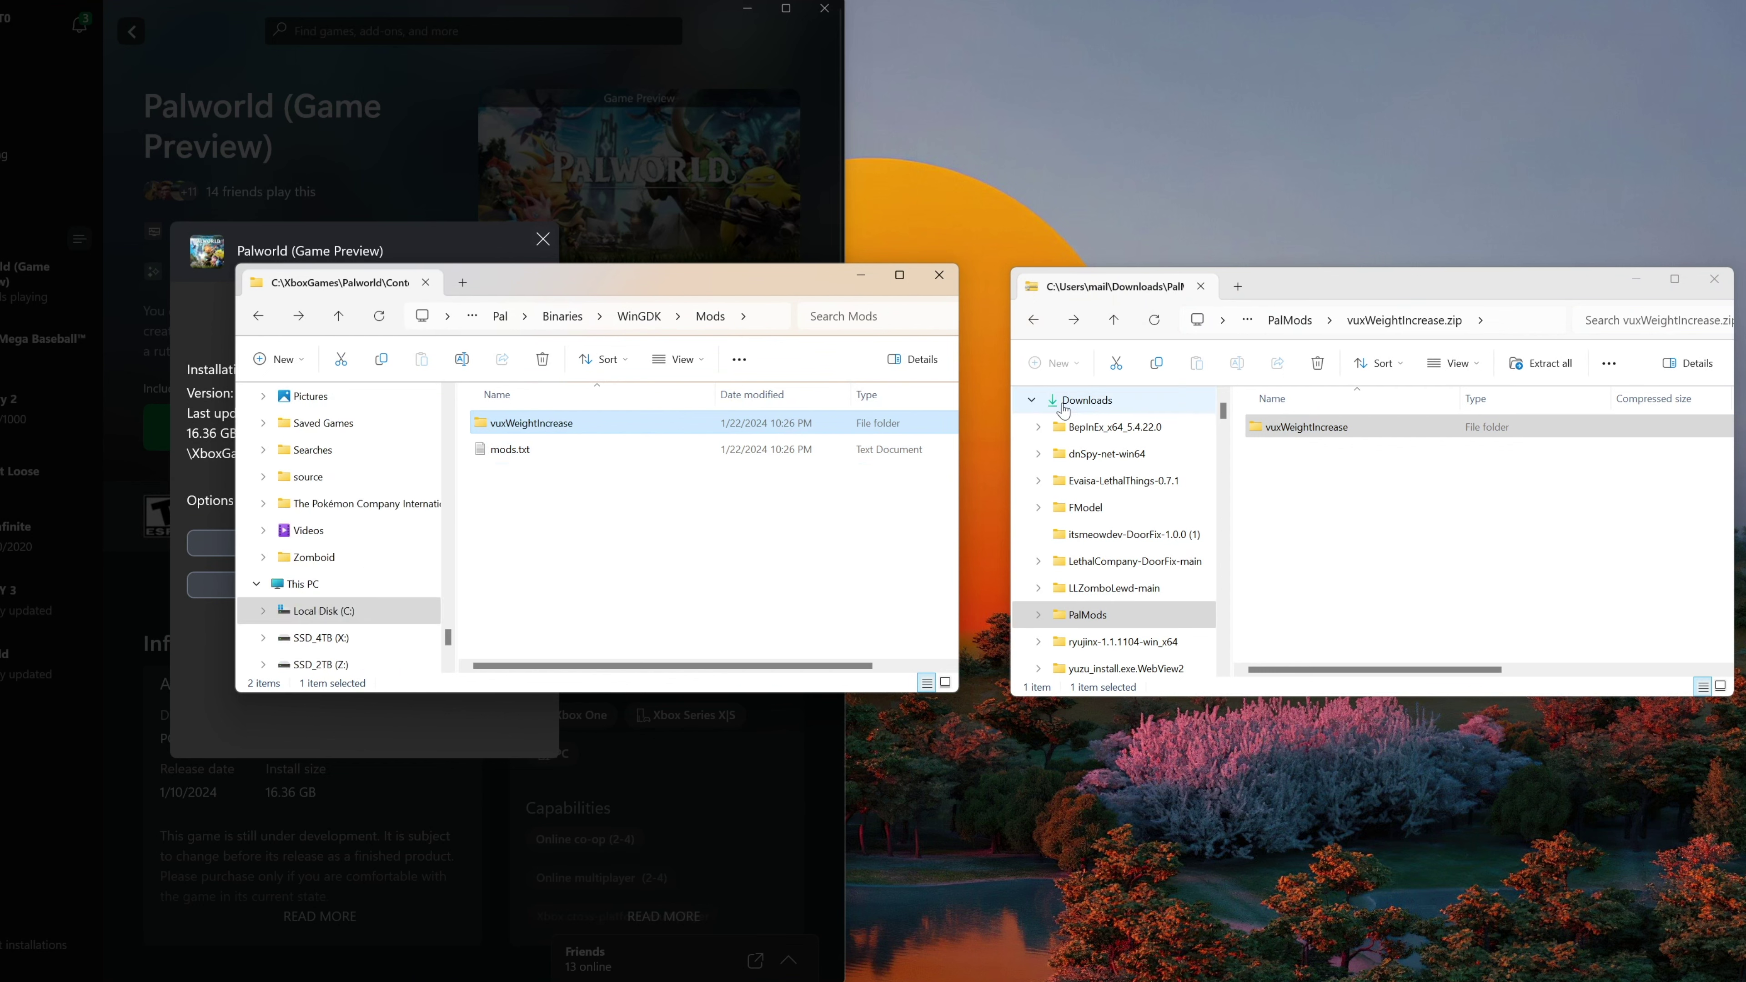
# Copy the vuxRemoveFlyingStamina folder from its zip into the Mods folder.
pyautogui.click(1034, 320)
pyautogui.doubleClick(1325, 506)
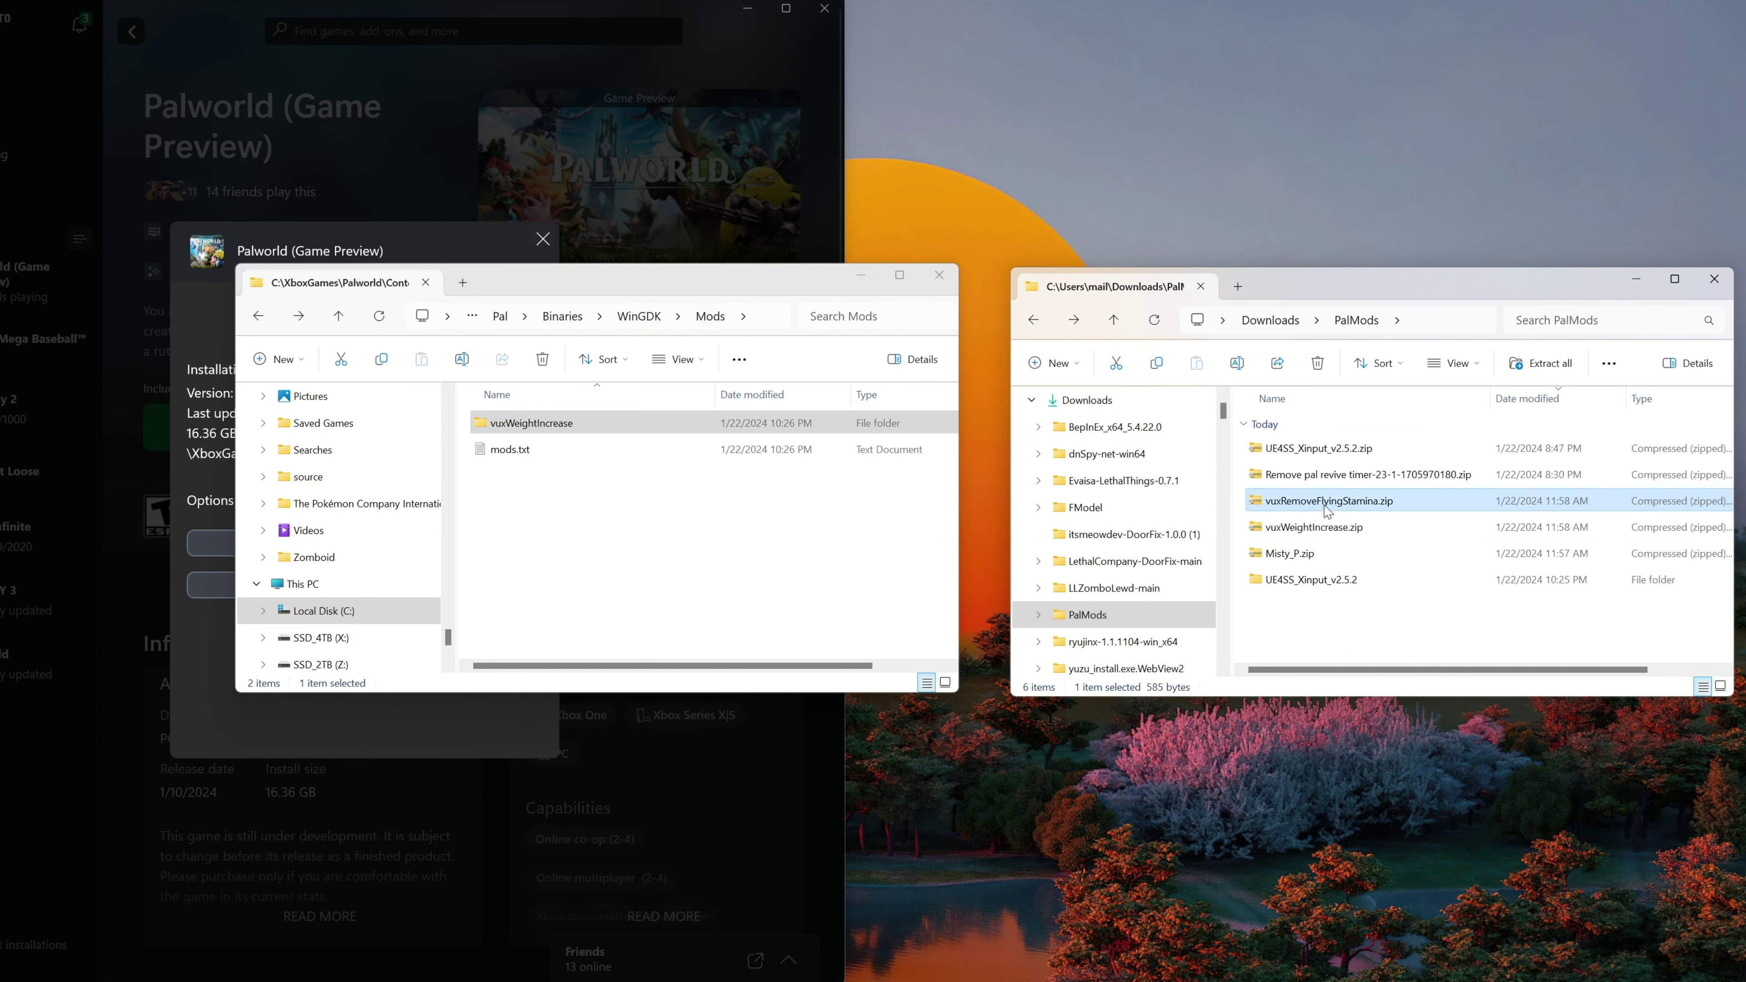
pyautogui.doubleClick(1306, 428)
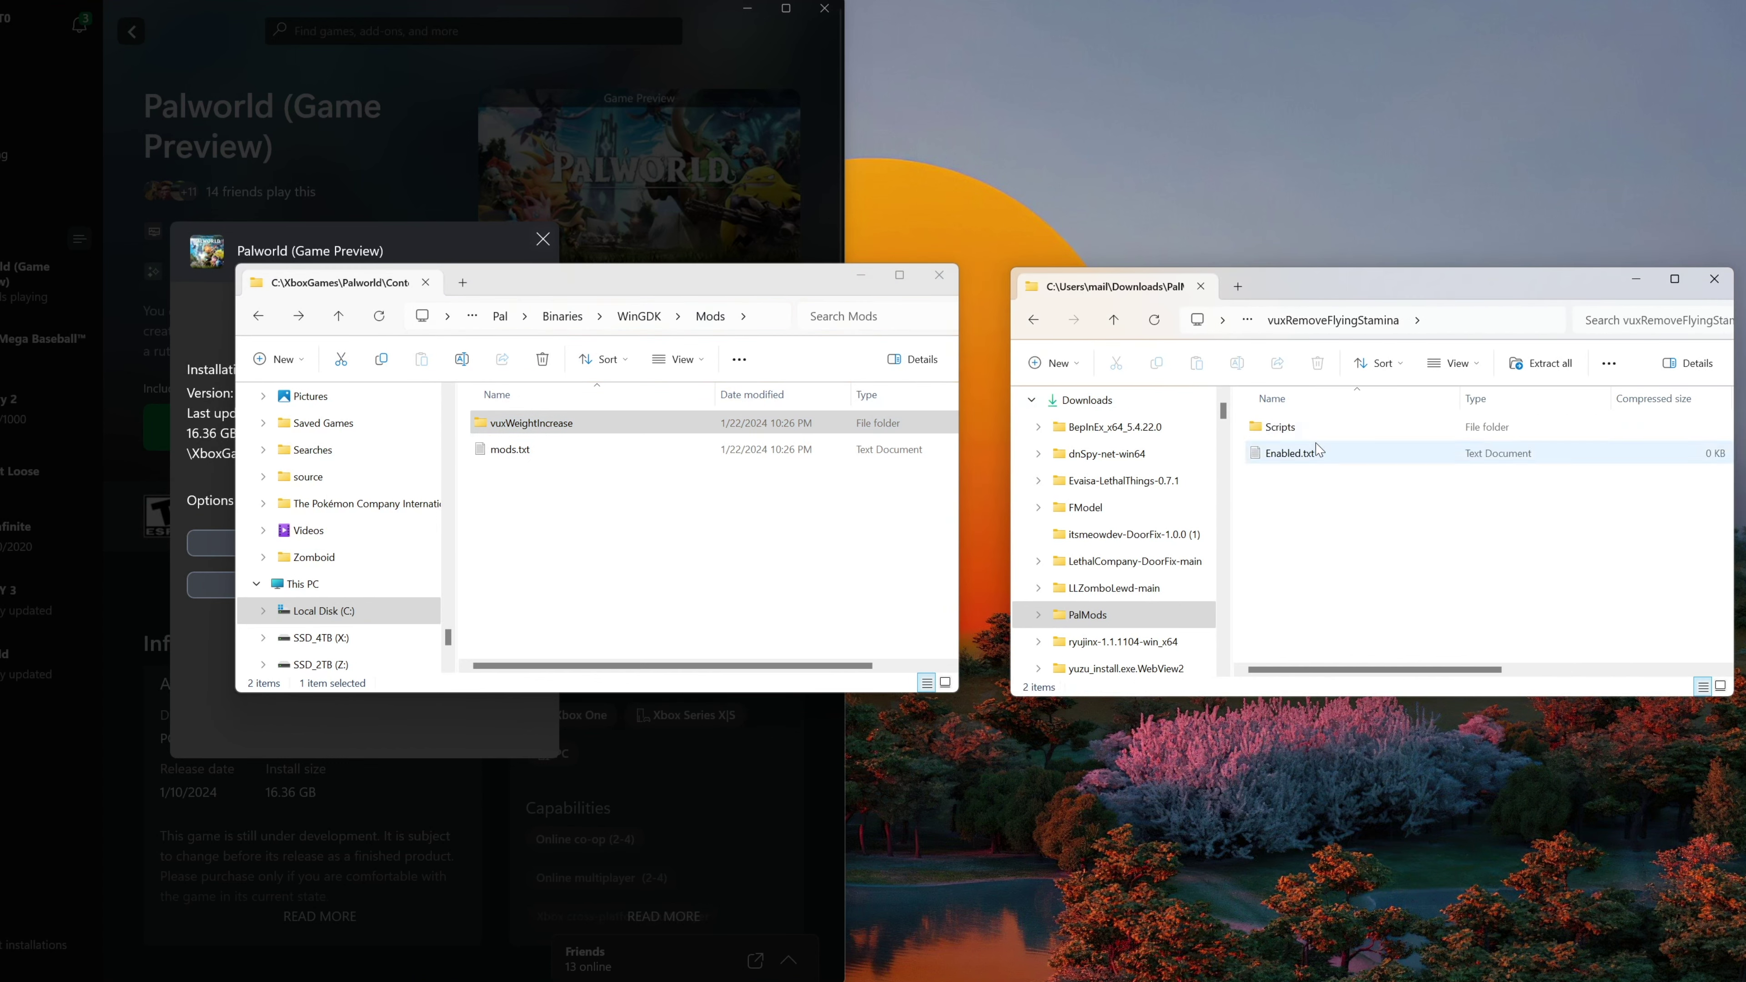
pyautogui.click(1033, 320)
pyautogui.moveTo(1299, 440); pyautogui.dragTo(583, 537)
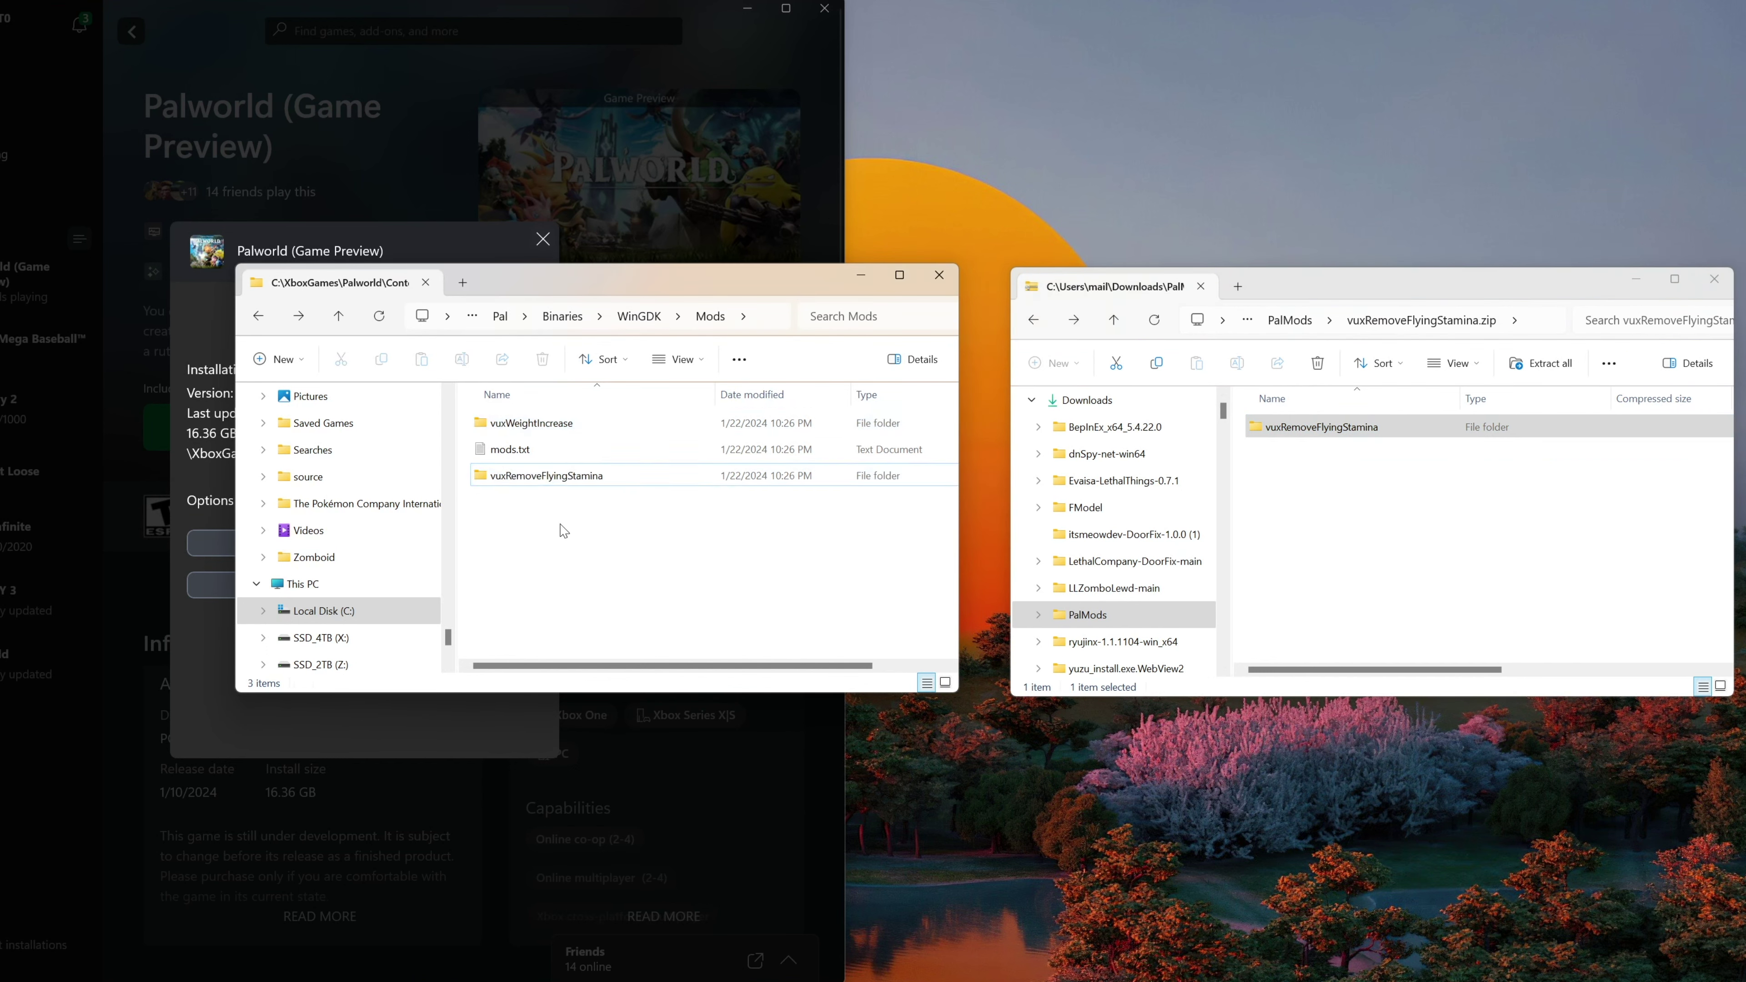
pyautogui.click(527, 432)
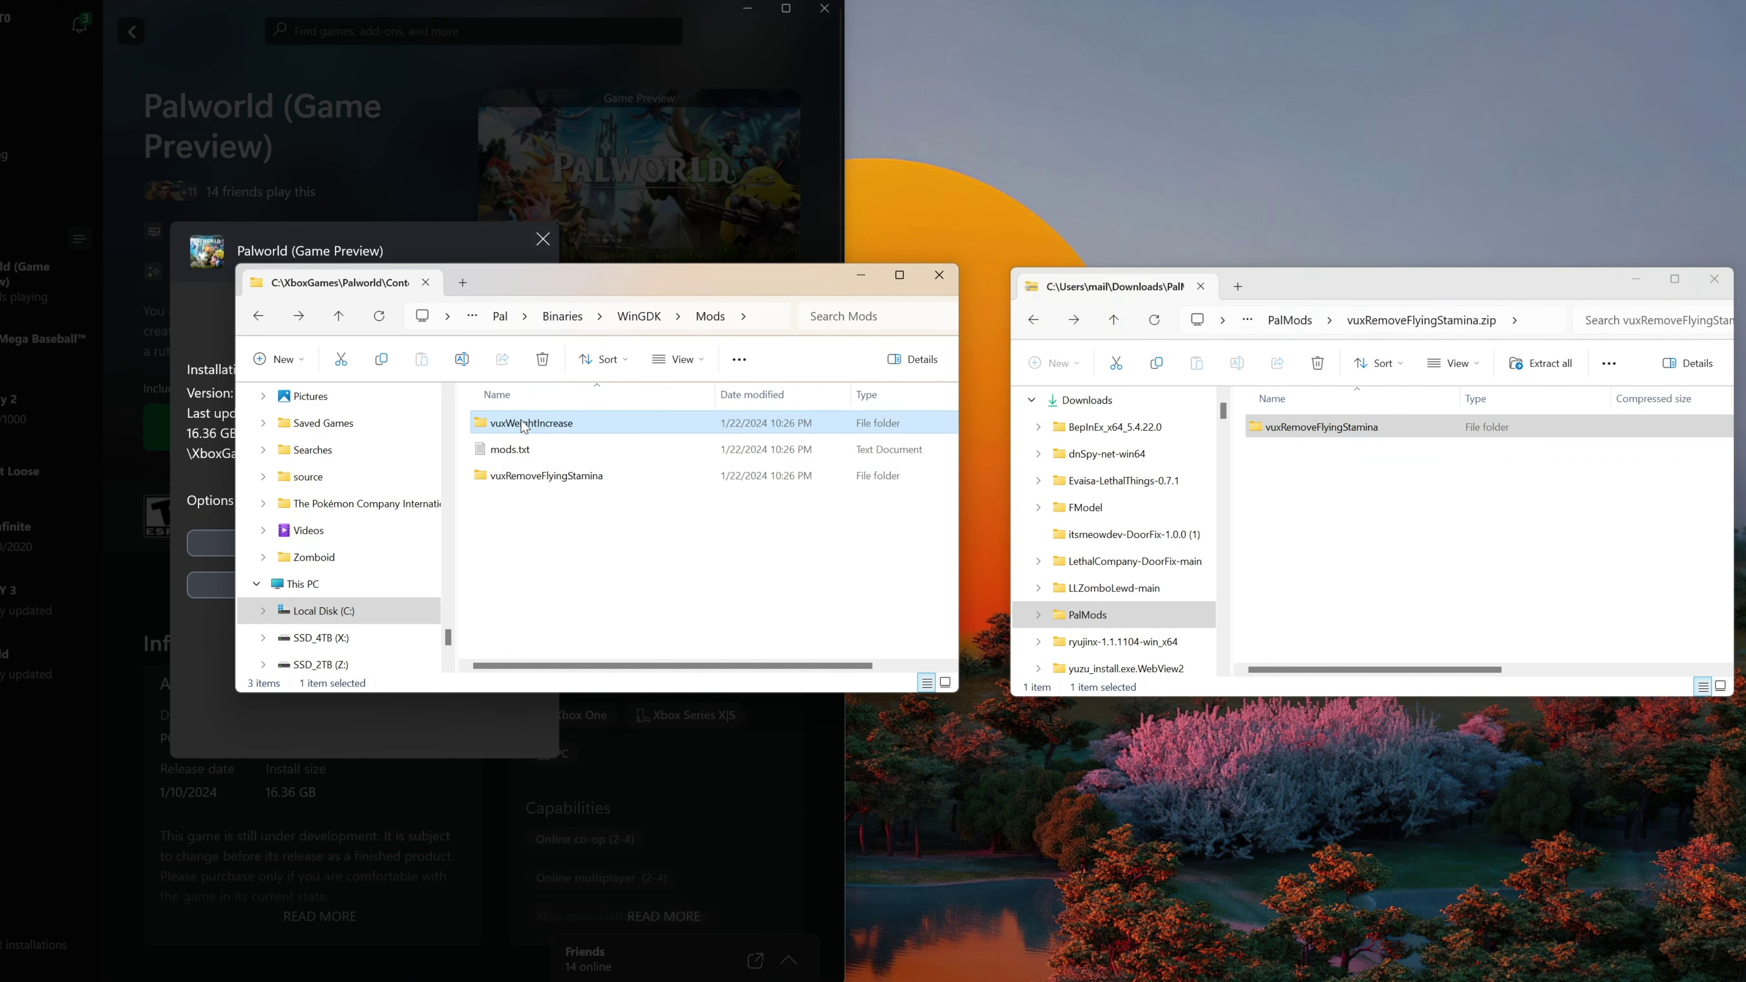
pyautogui.click(523, 426)
pyautogui.click(589, 543)
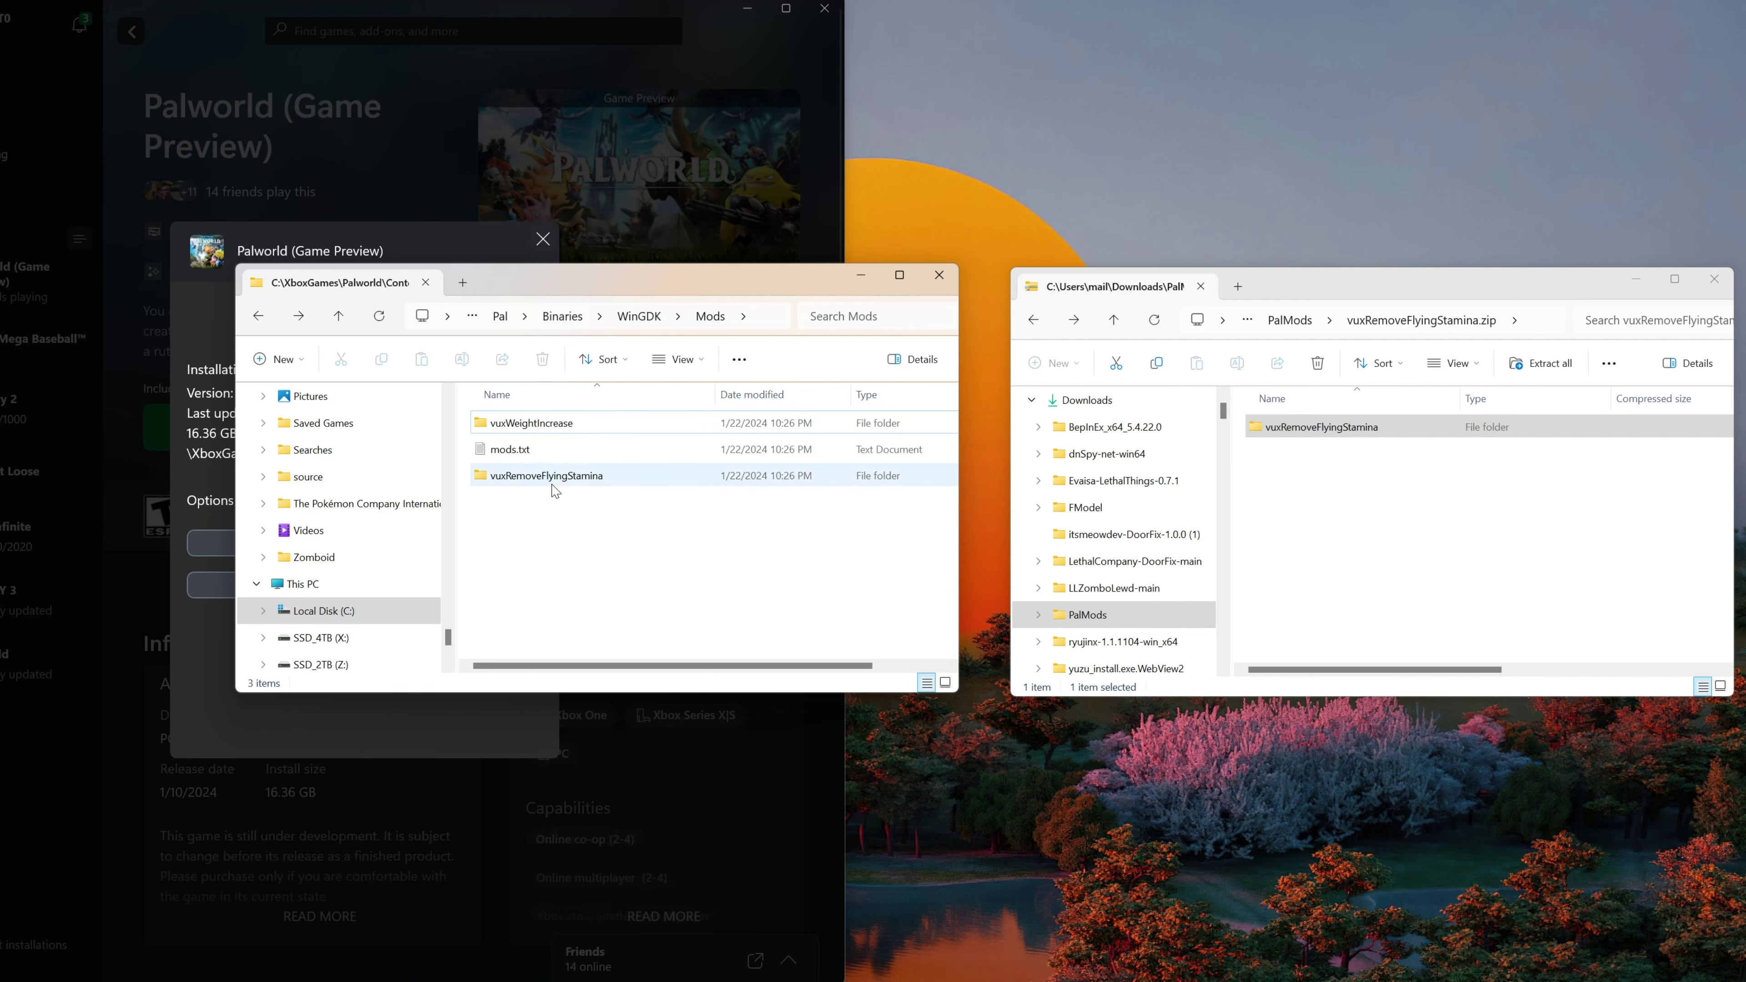
# Open mods.txt, close the extra empty Notepad tab and cancel an accidental folder rename.
pyautogui.click(550, 451)
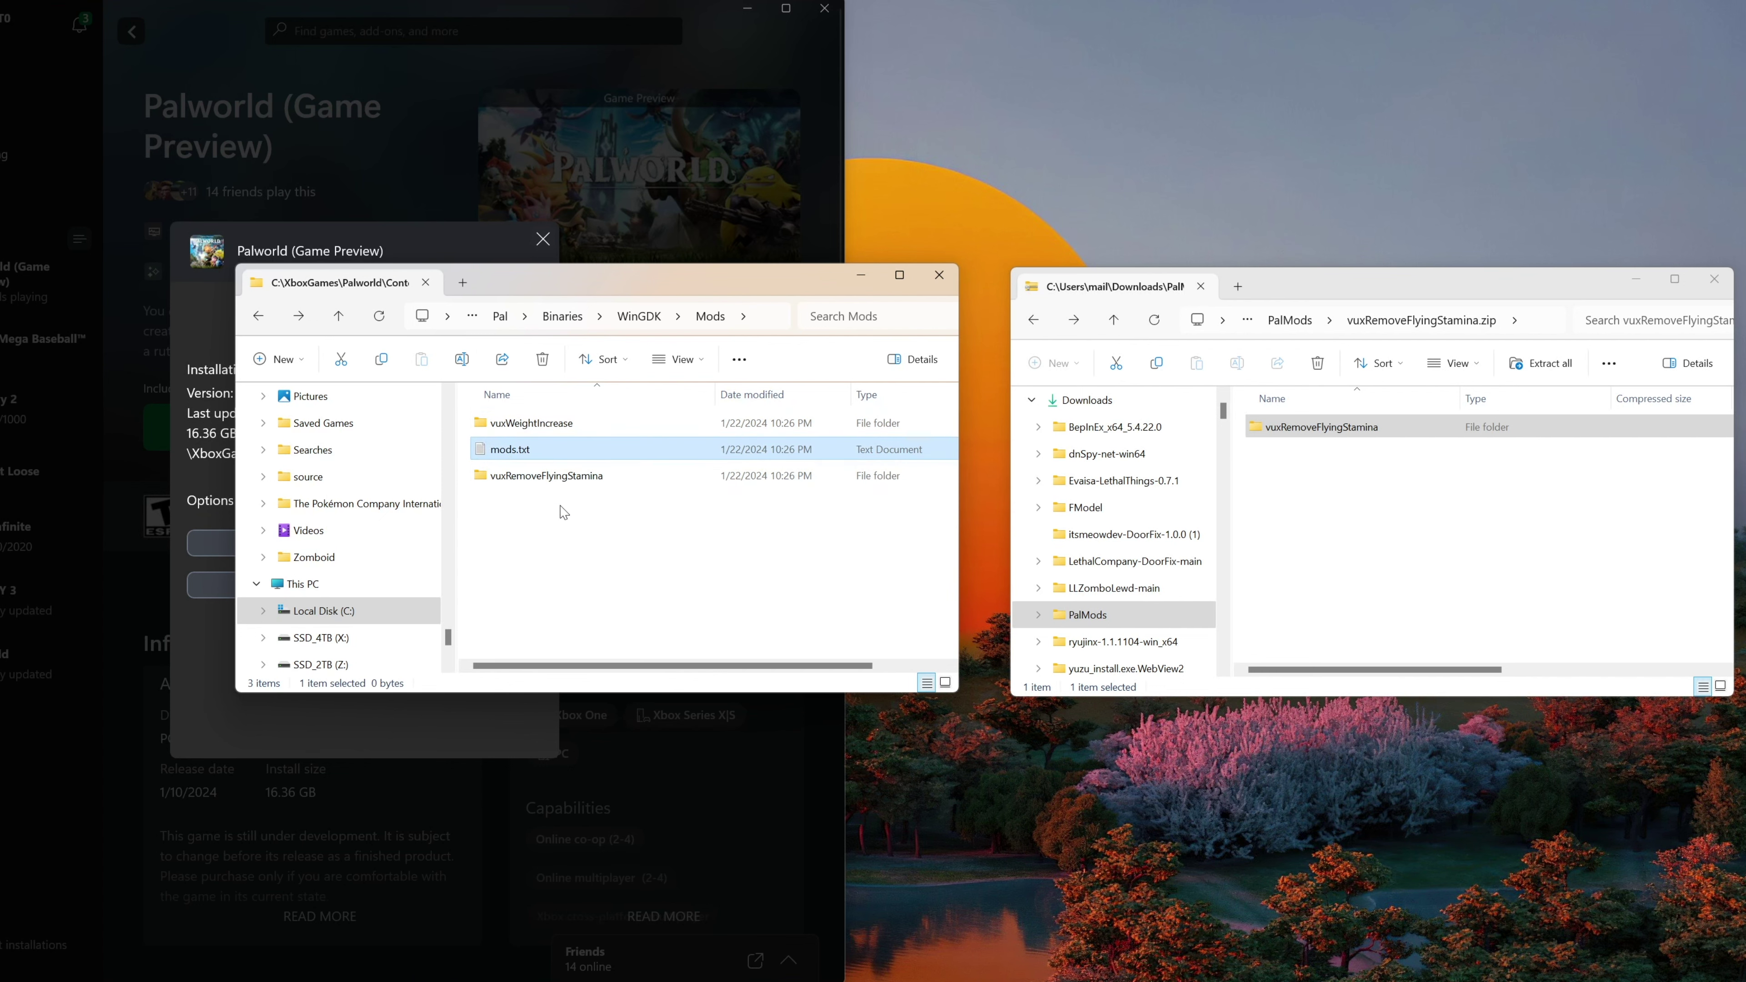
pyautogui.doubleClick(519, 451)
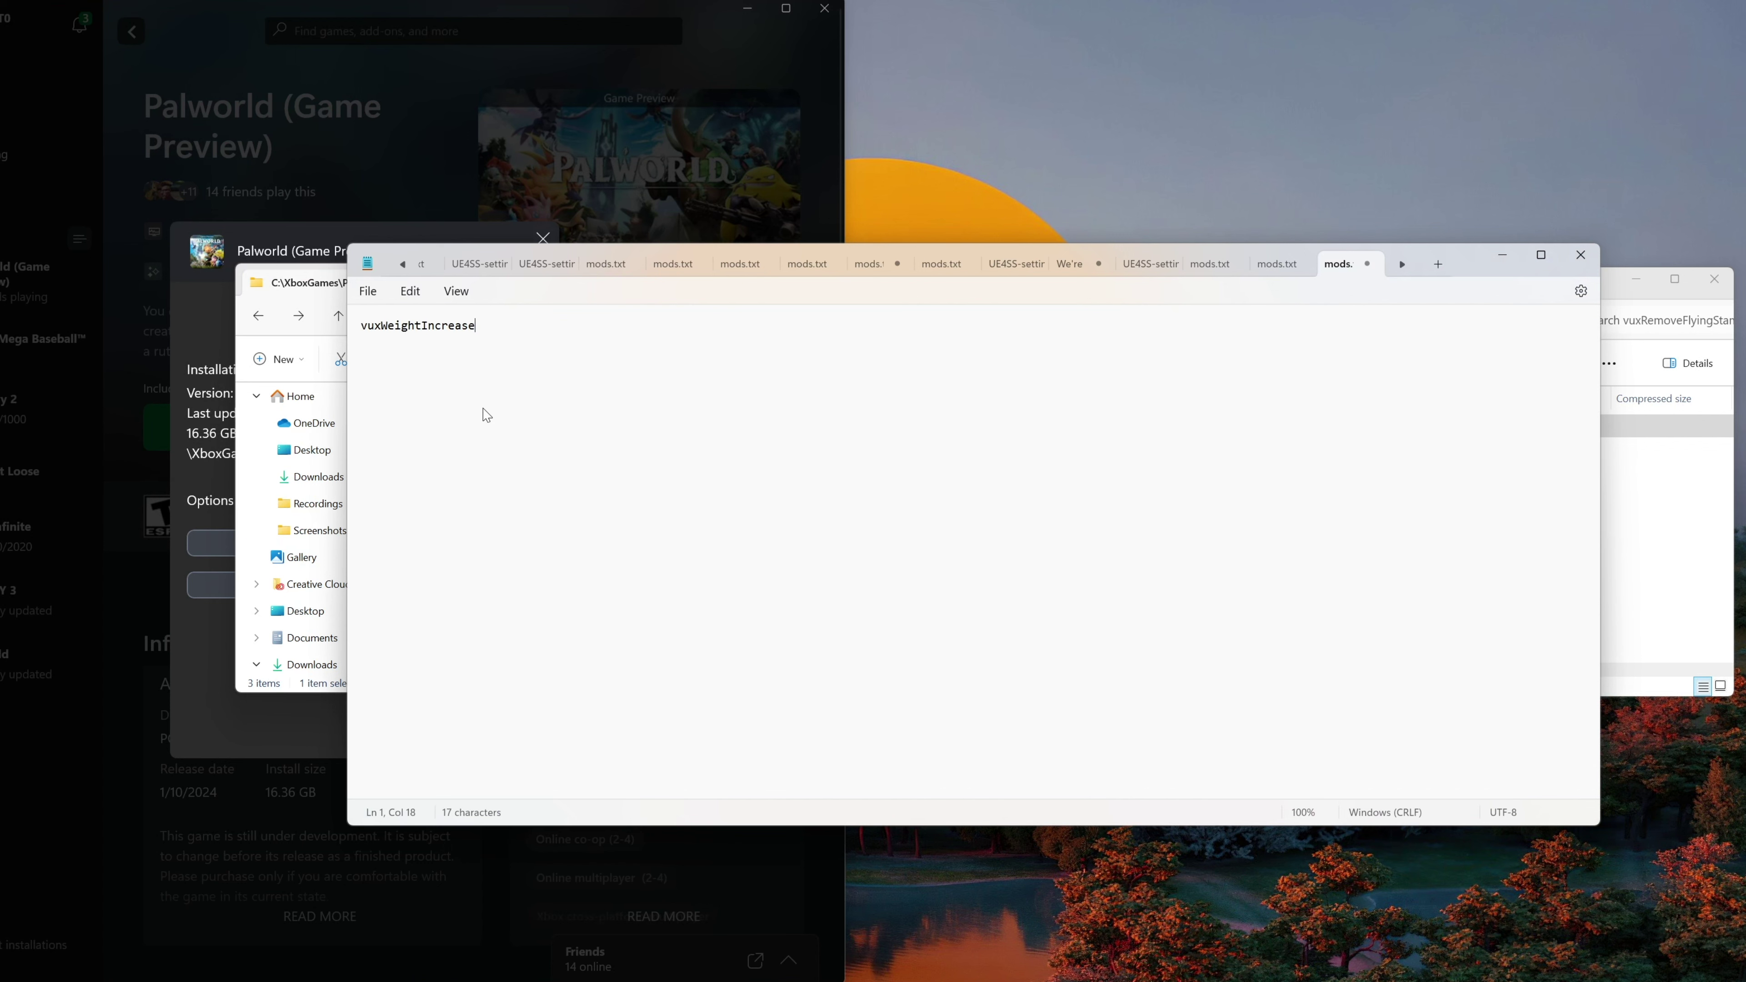
pyautogui.click(1579, 256)
pyautogui.click(530, 476)
pyautogui.click(543, 476)
pyautogui.press('Escape')
# Add 'vuxRemoveFlyingStamina : 1' to mods.txt, save, and reopen it to verify.
pyautogui.doubleClick(512, 450)
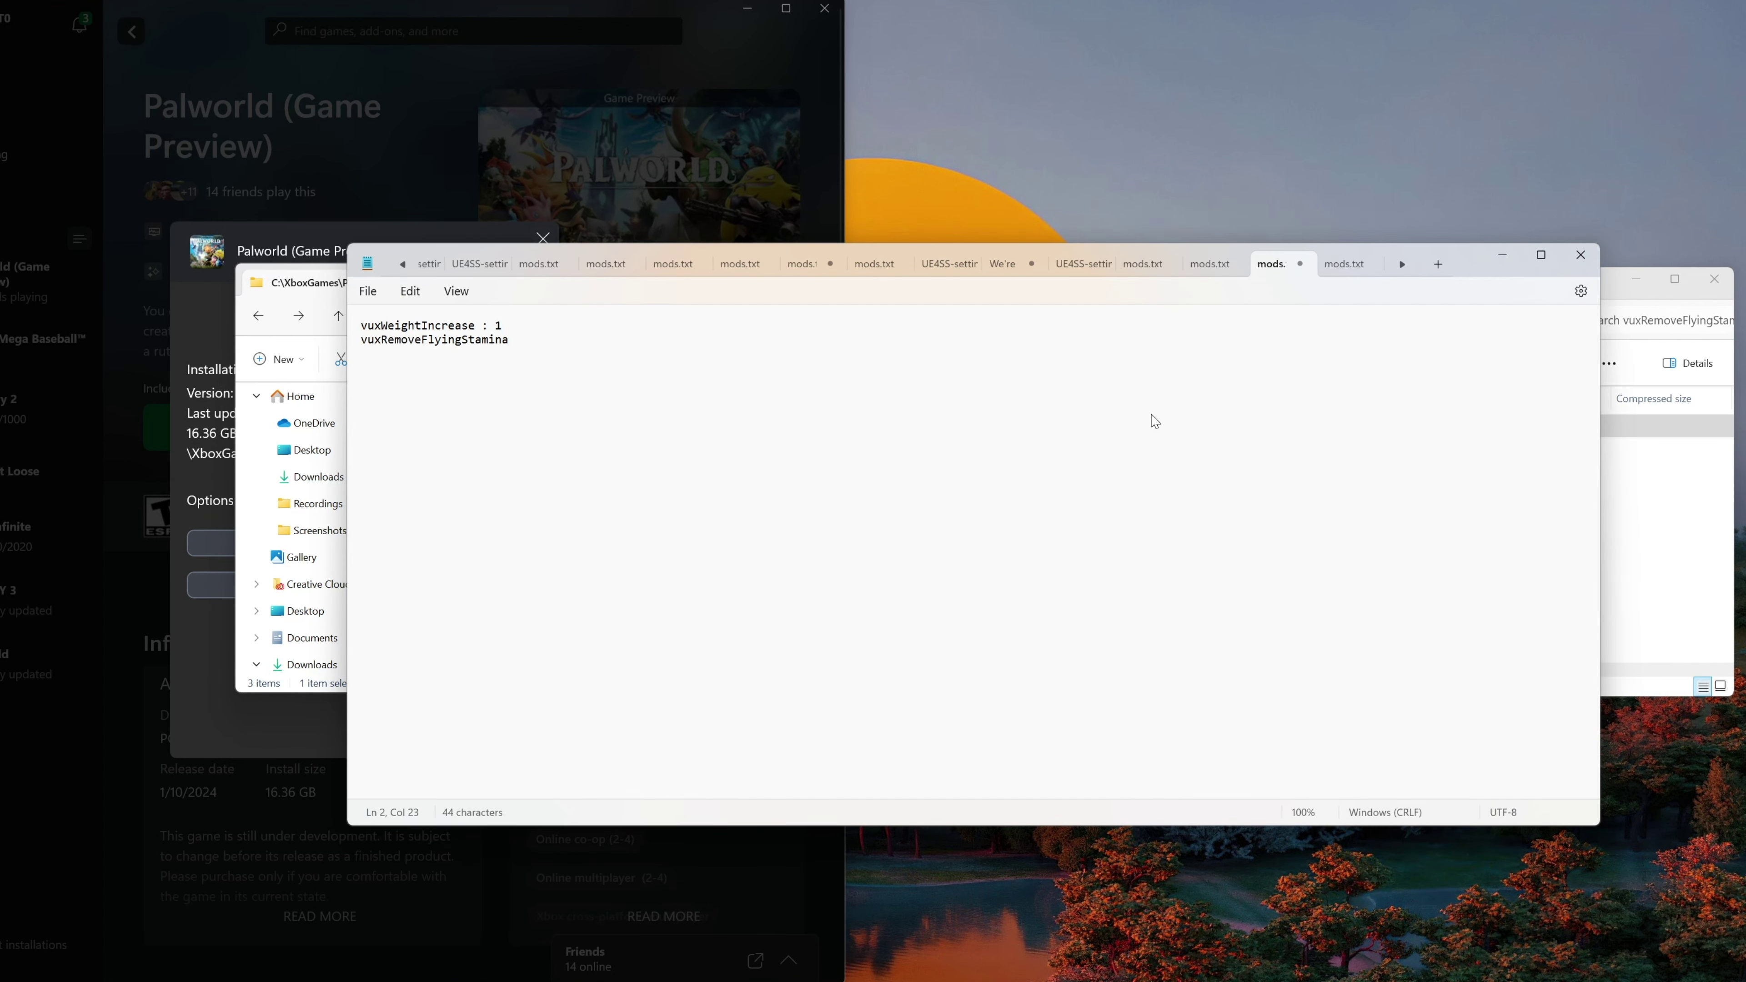
pyautogui.click(1580, 255)
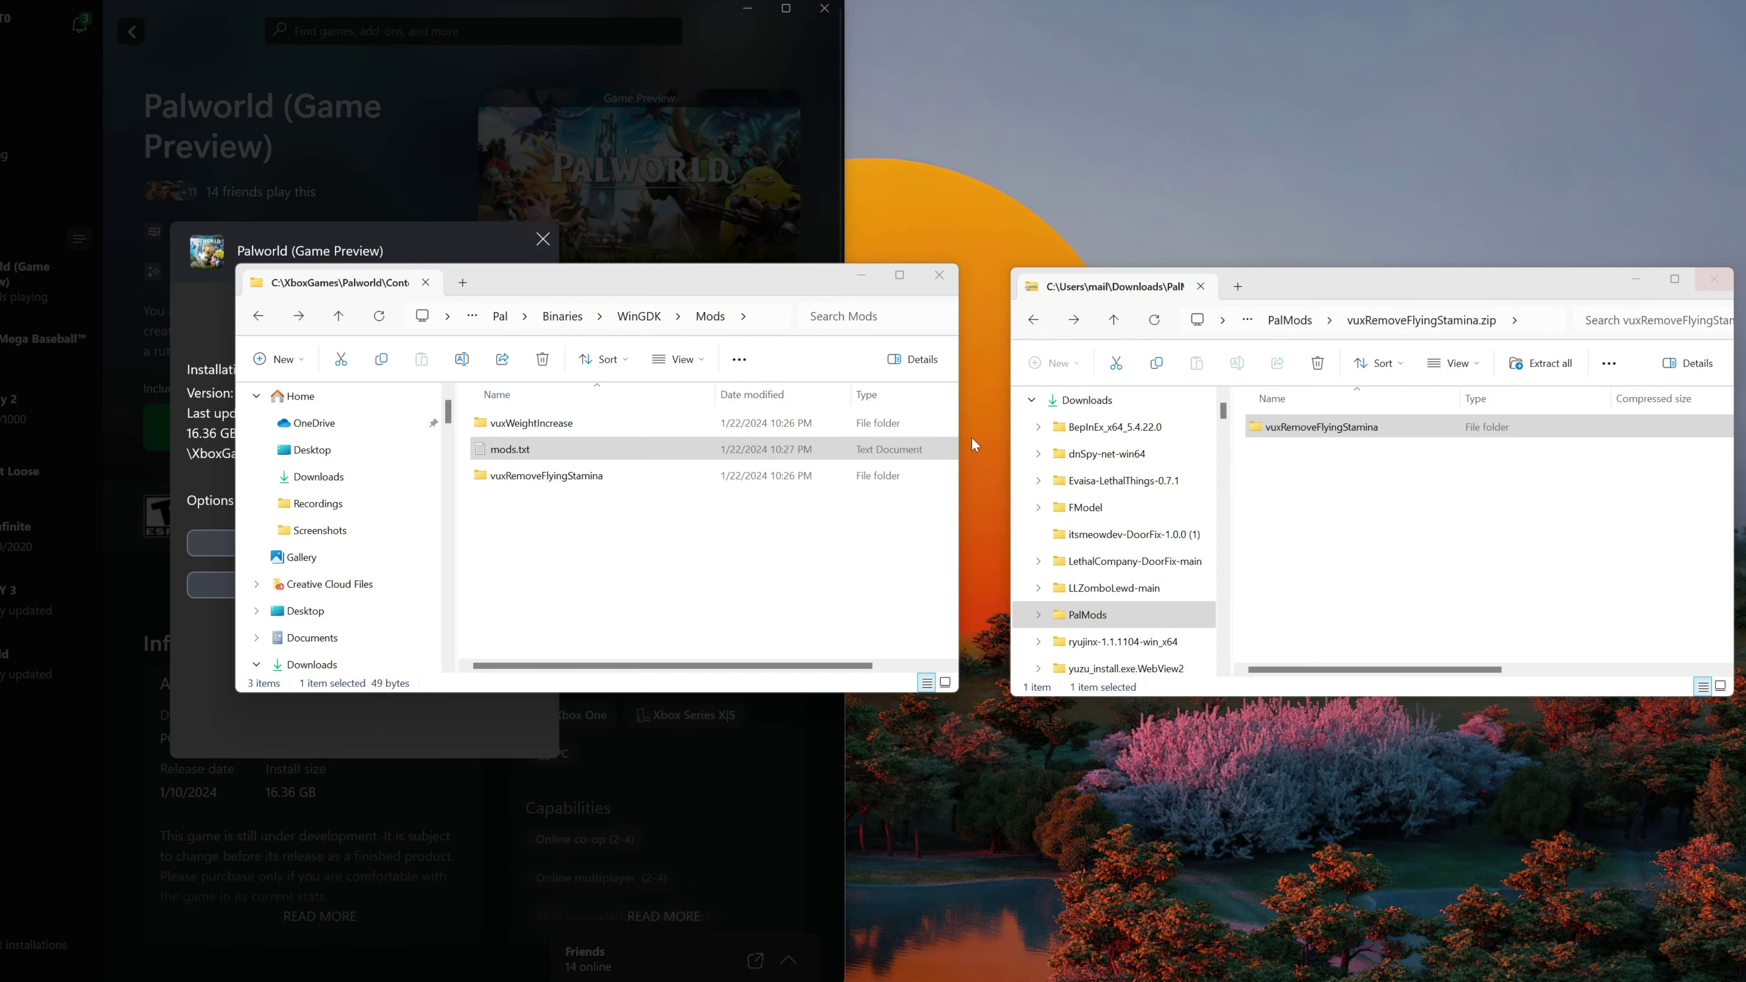
pyautogui.doubleClick(523, 450)
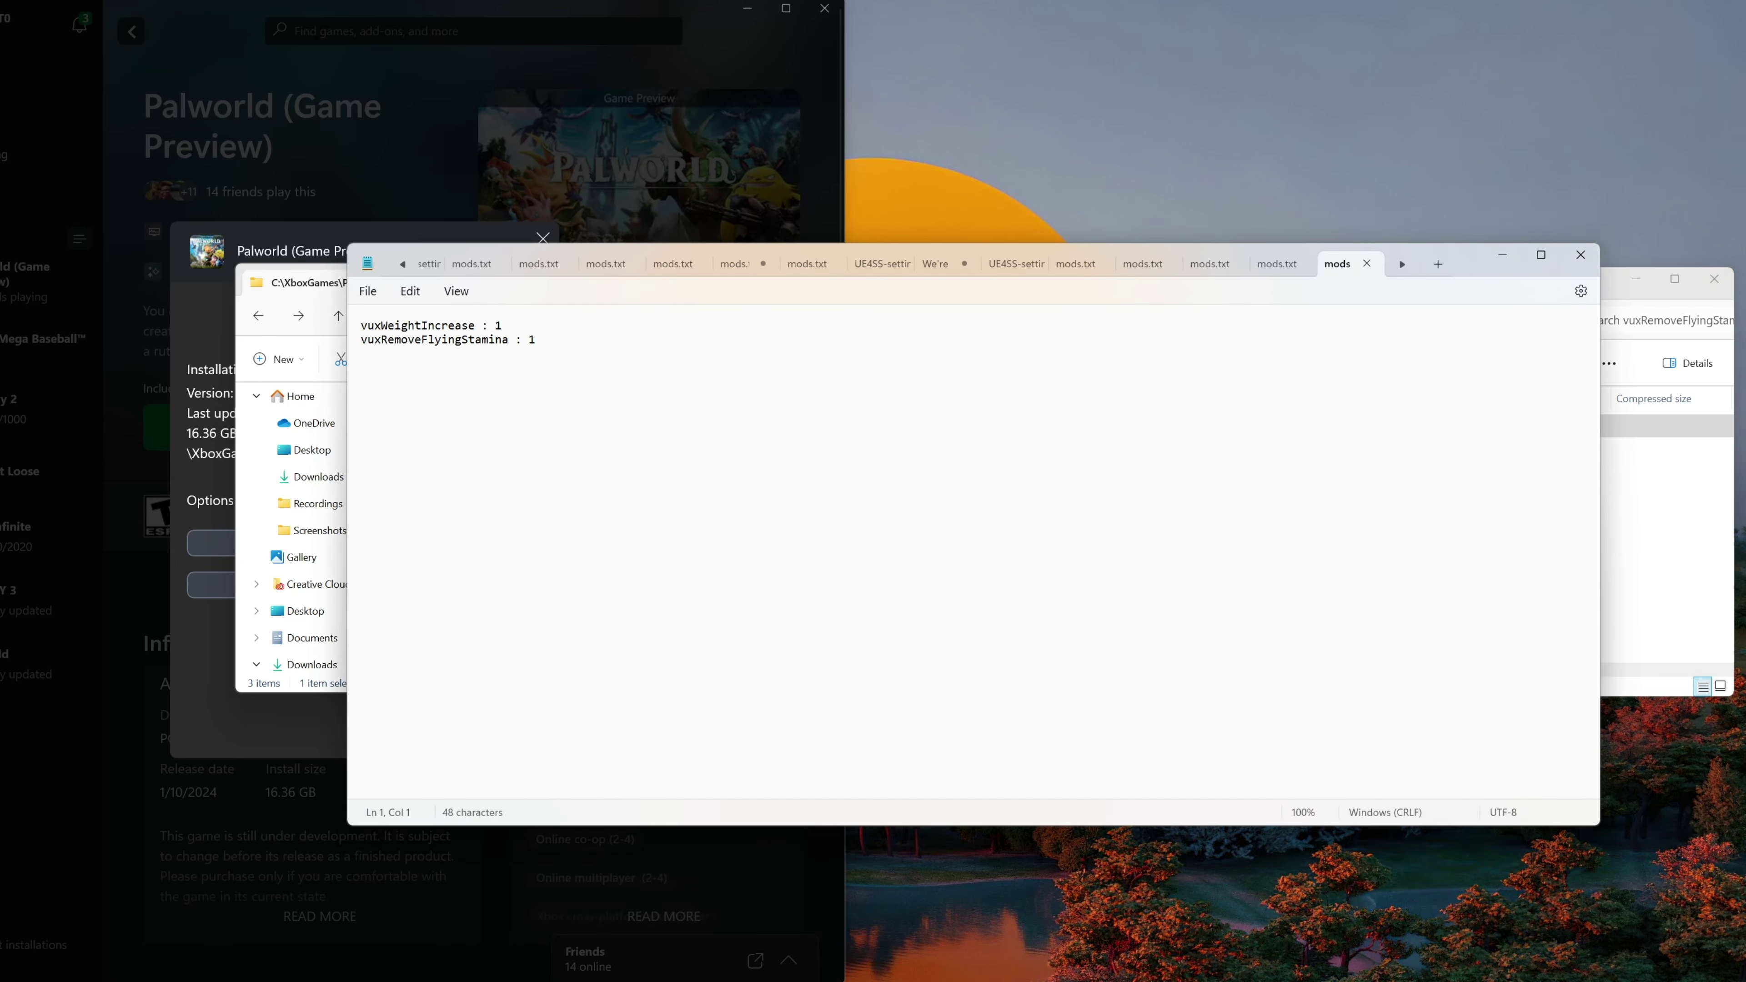
pyautogui.click(1580, 256)
pyautogui.click(613, 568)
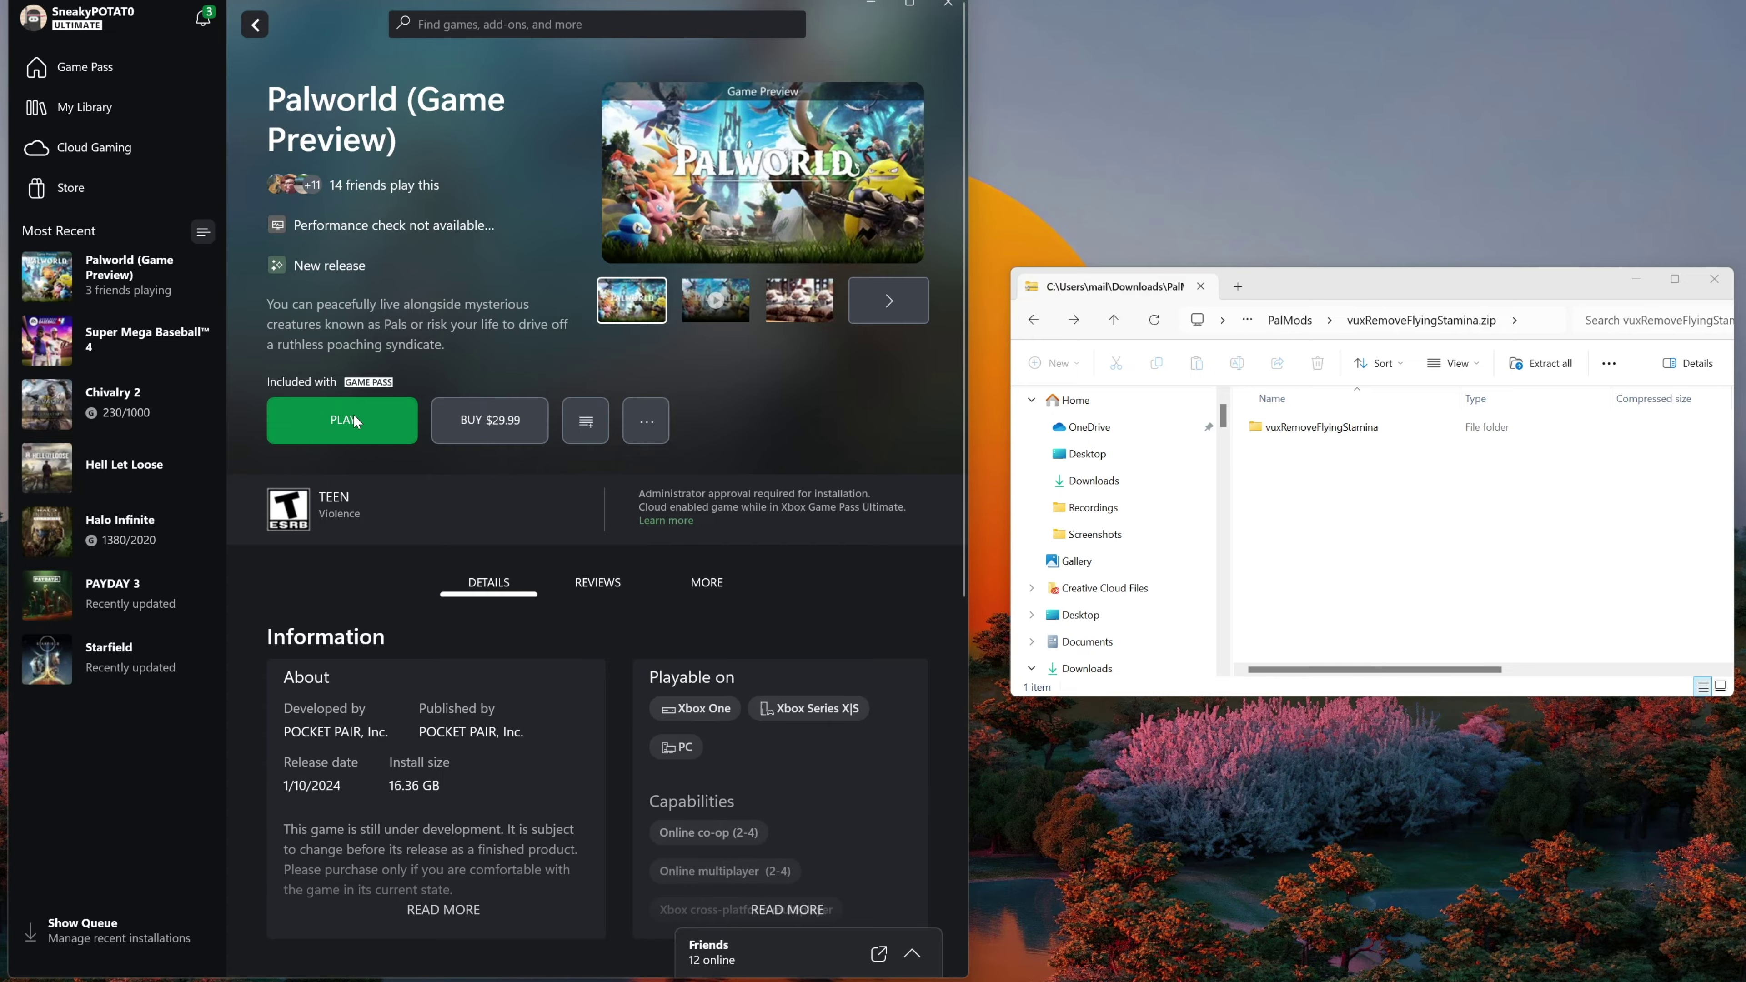
# Launch Palworld and check the 8,500 carry weight in the inventory.
pyautogui.click(354, 420)
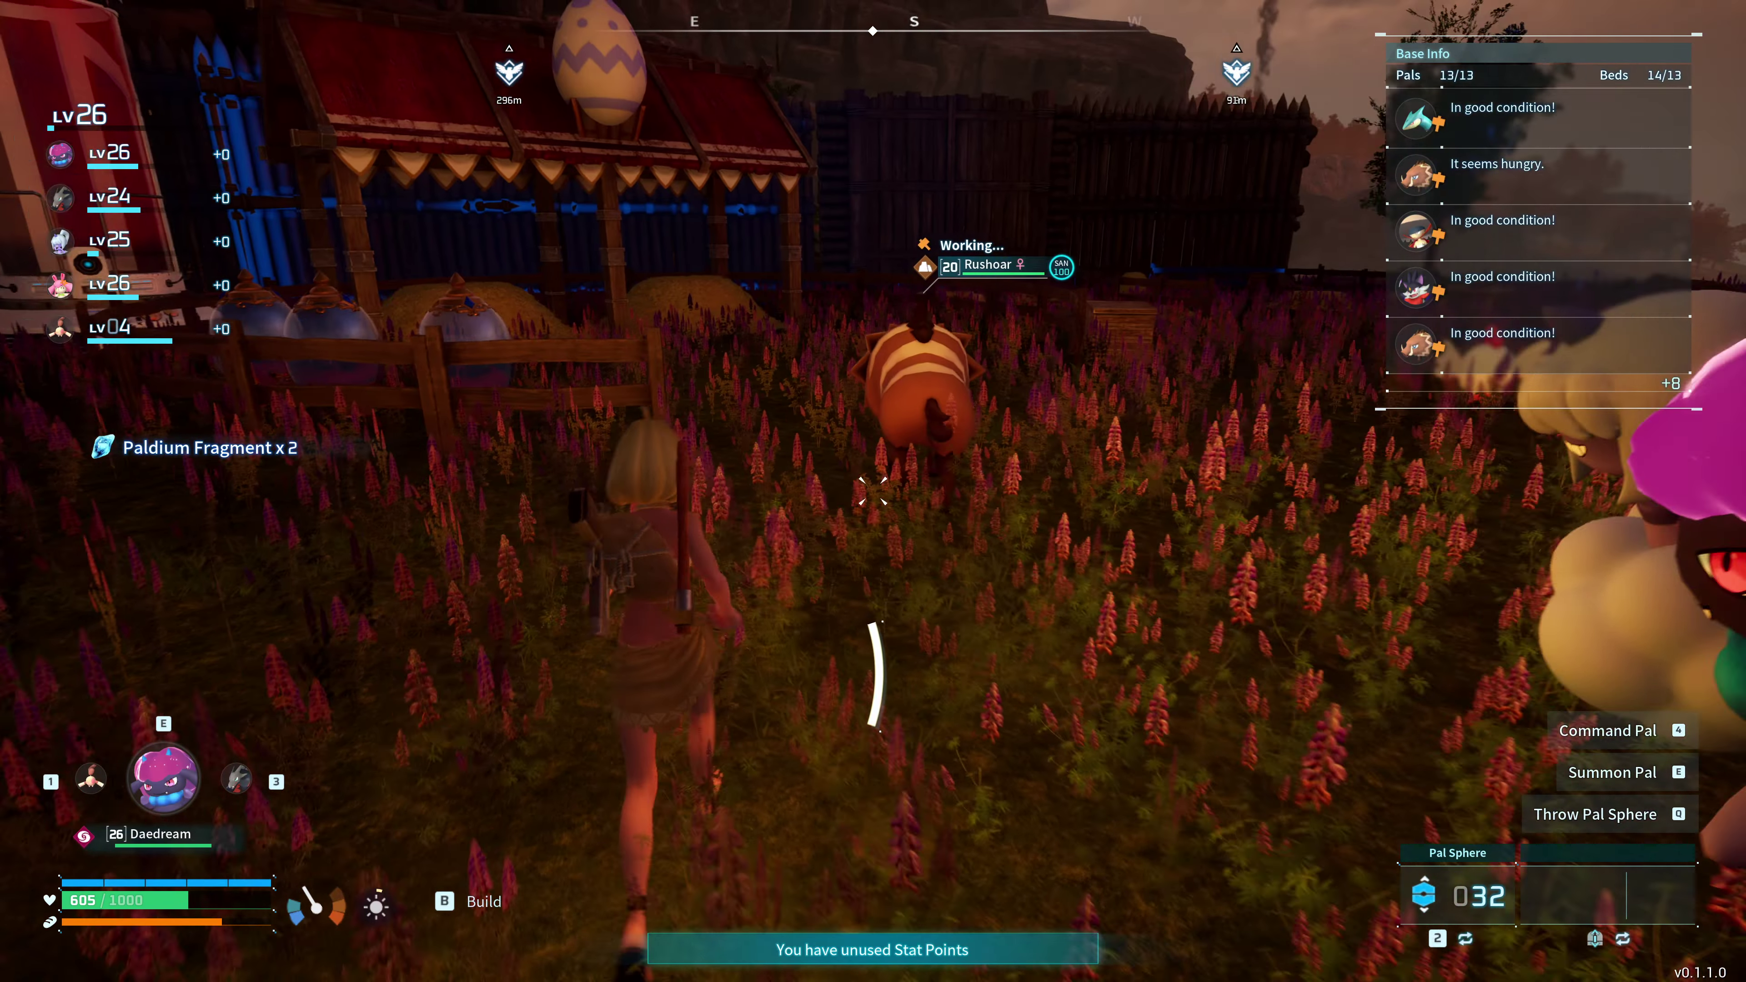
pyautogui.press('Tab')
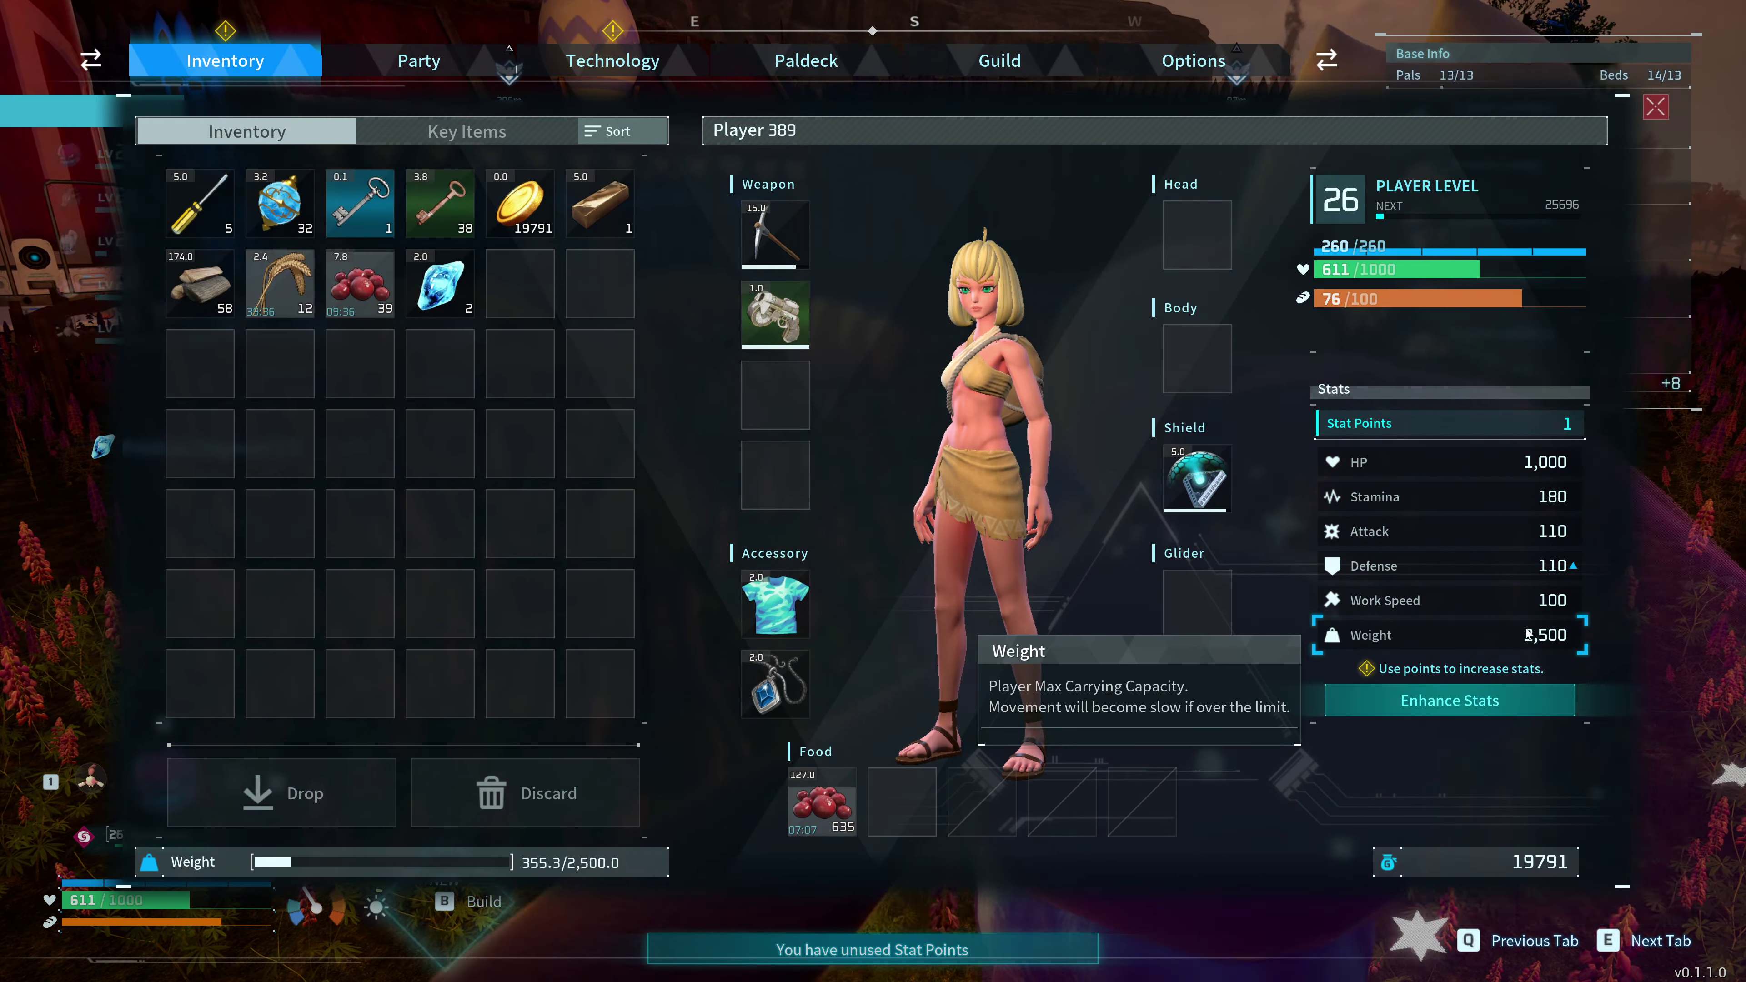
pyautogui.press('Tab')
# Summon and mount Vanwyrm, fly over the cliff, river and forest, then quit from the pause menu.
pyautogui.press('w')
pyautogui.press('w')
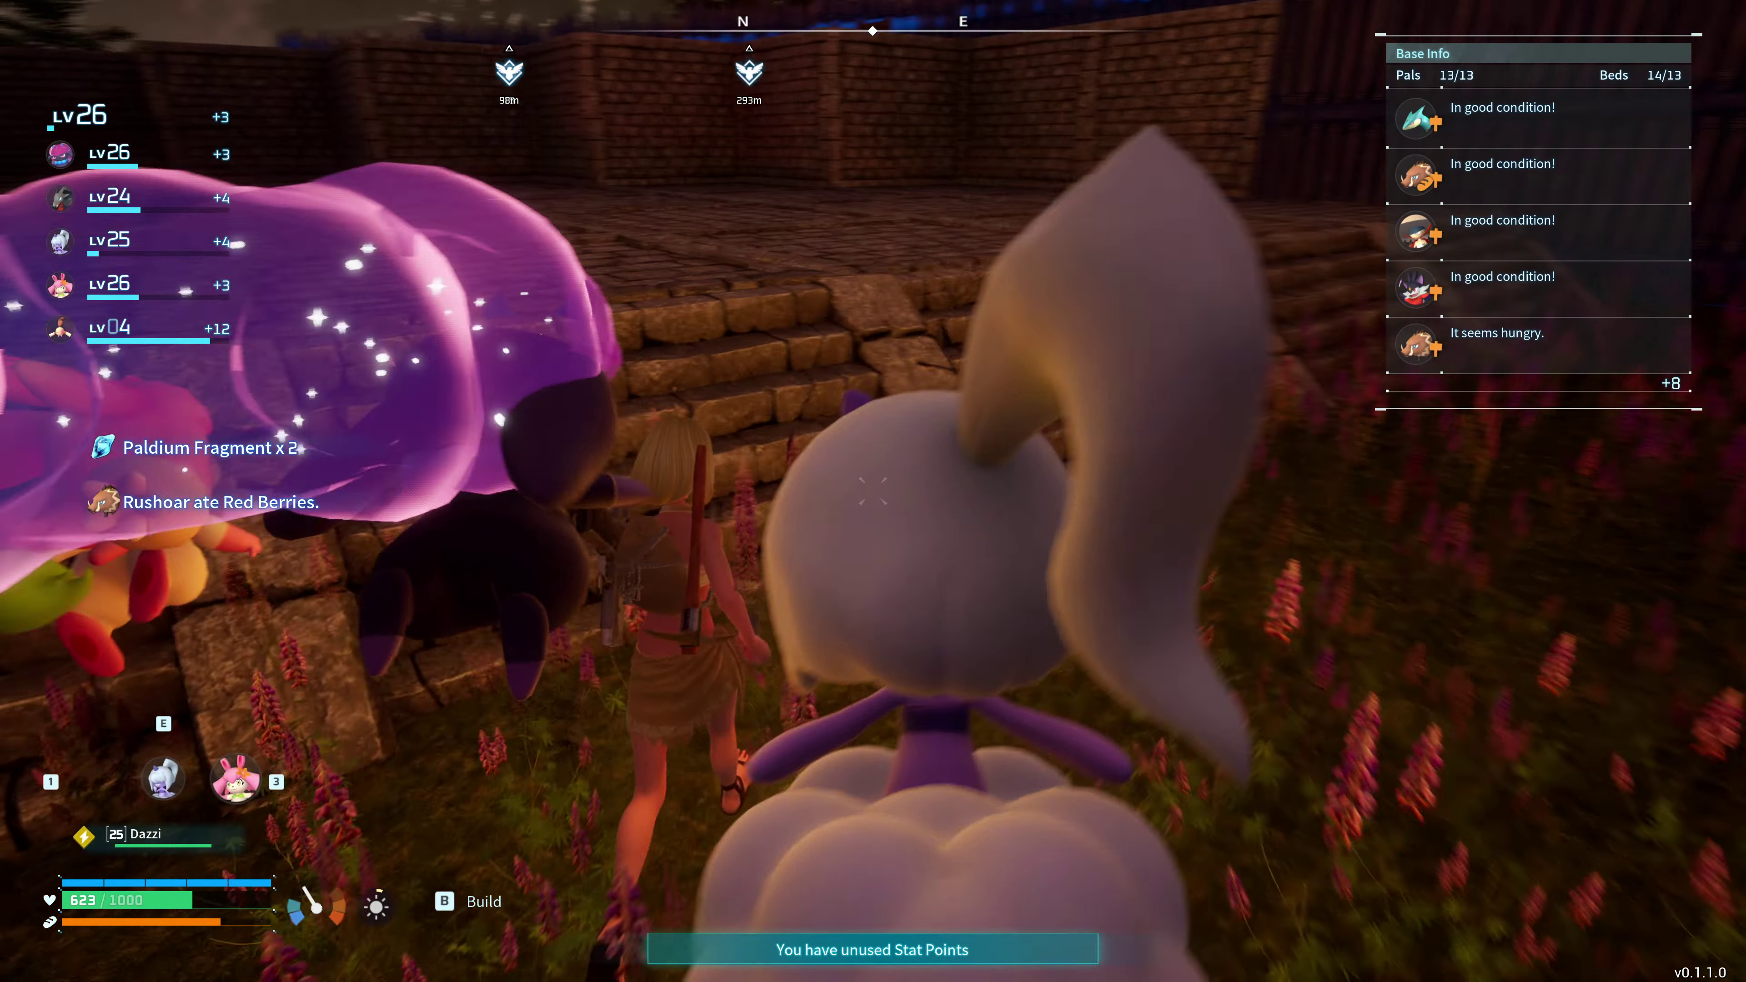
pyautogui.press('3')
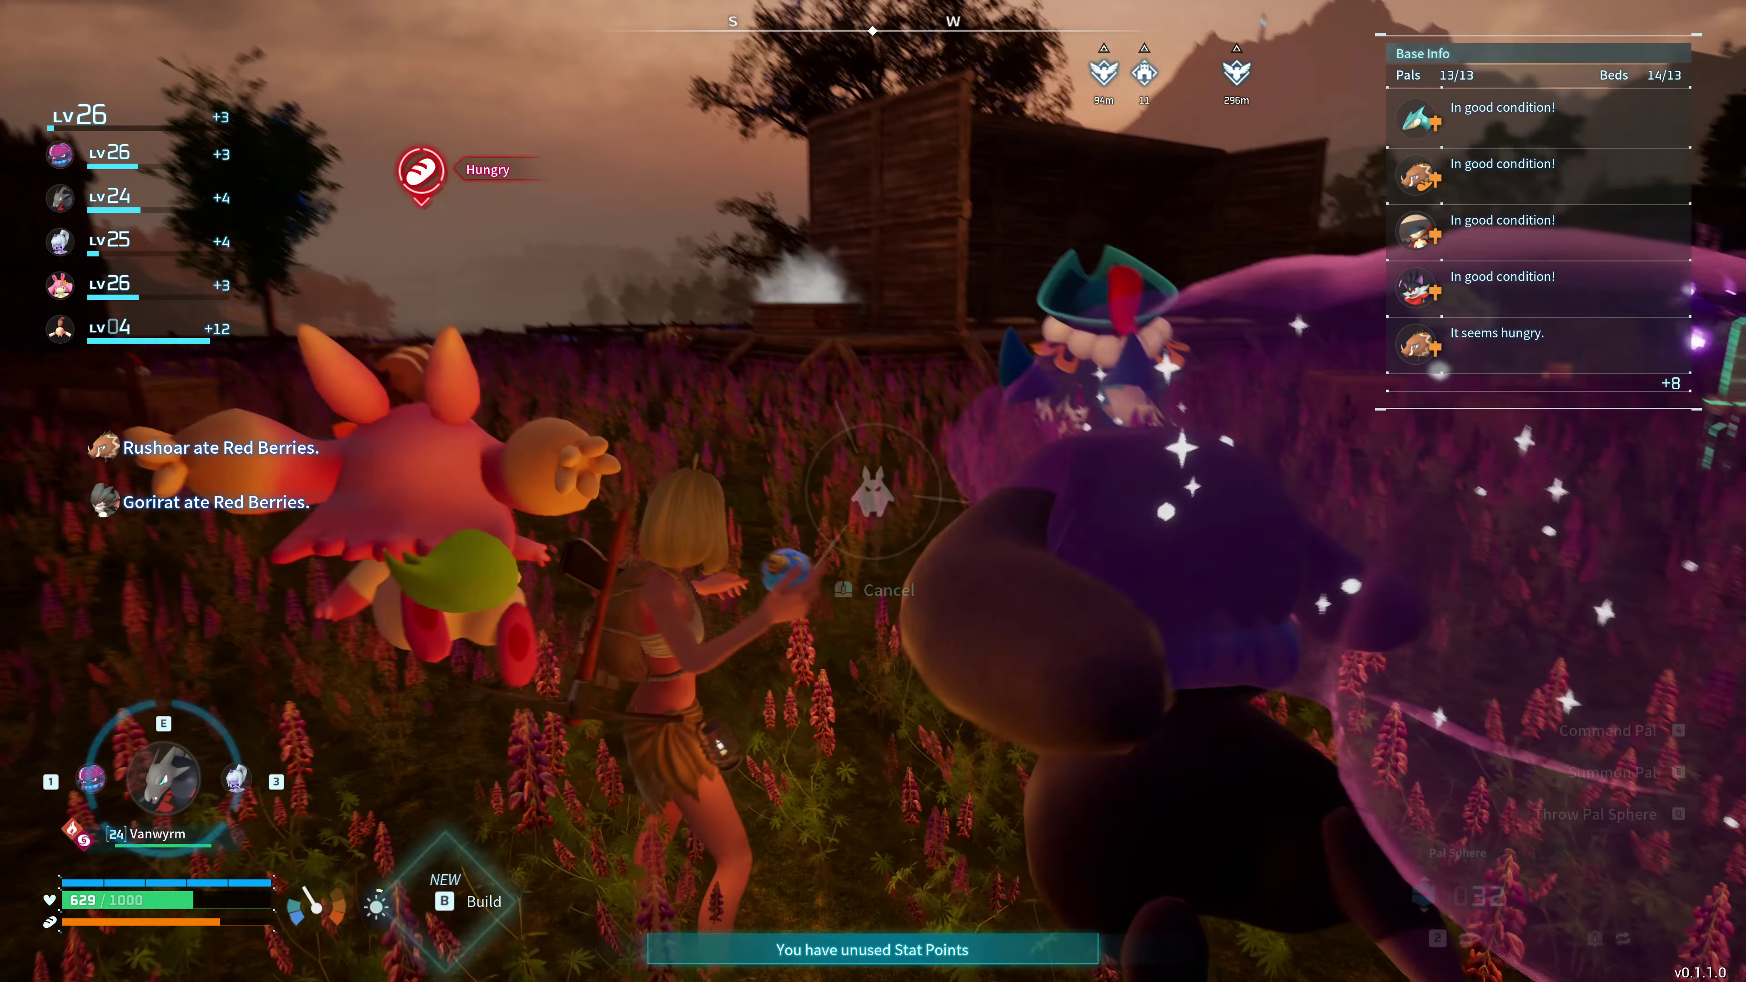
pyautogui.press('f')
pyautogui.press('w')
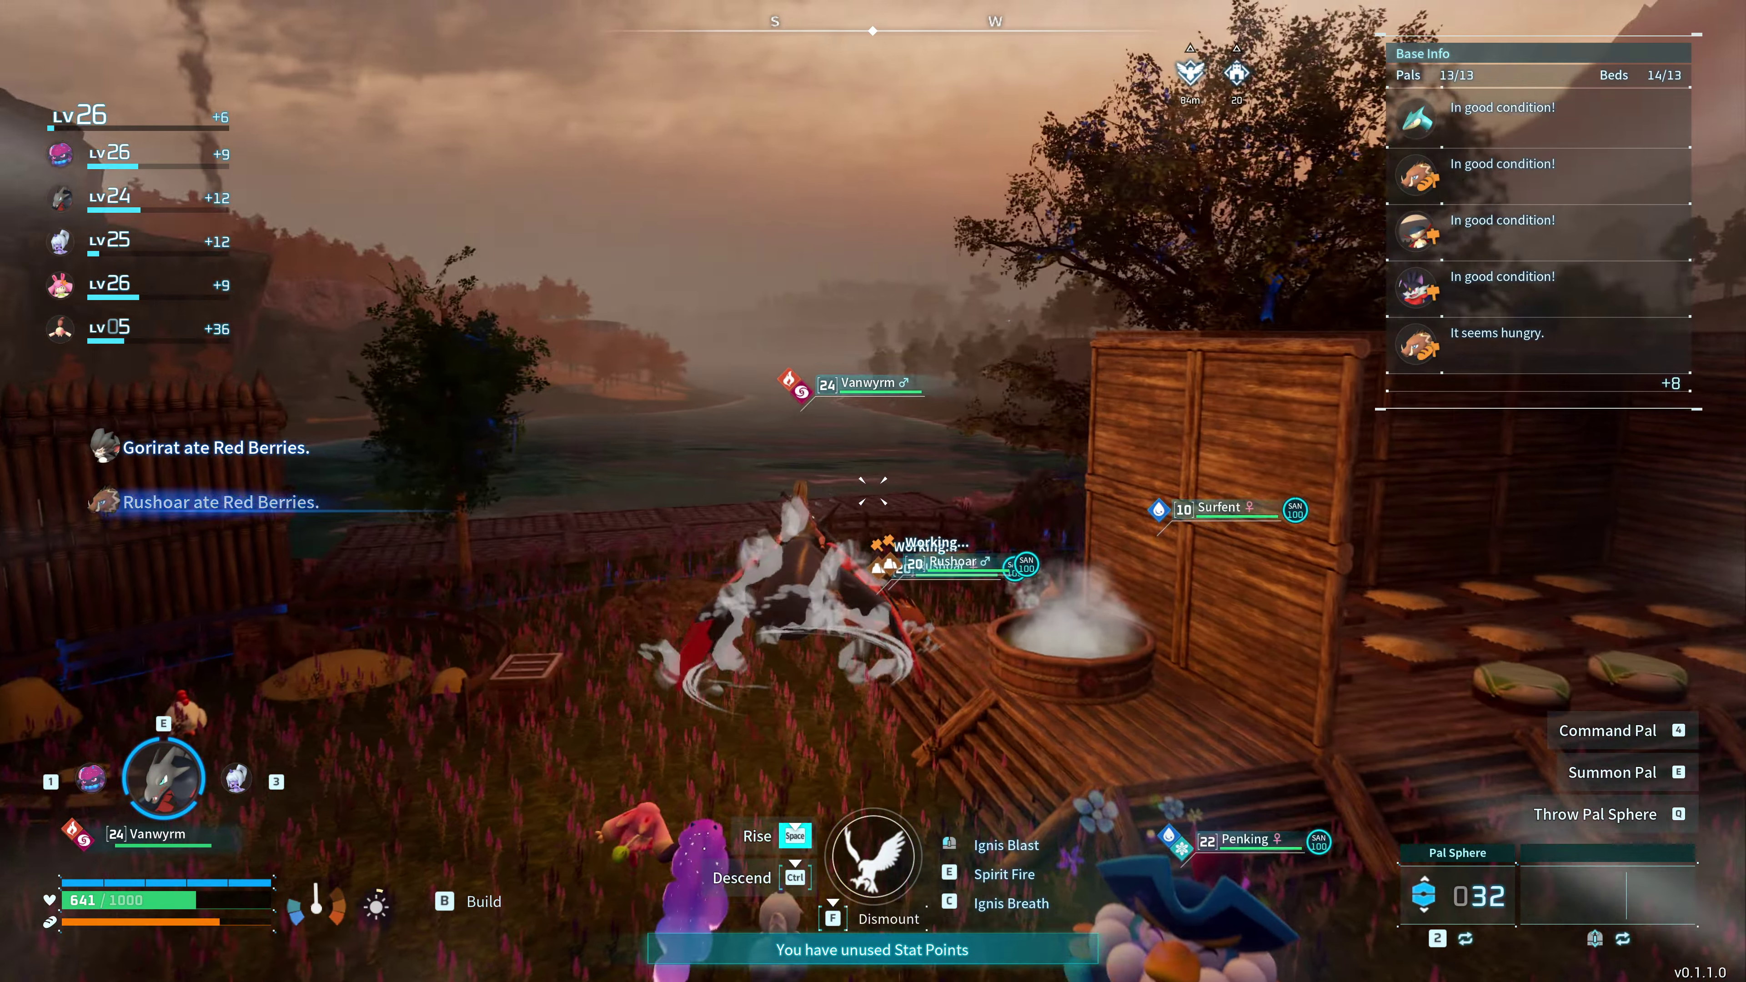
pyautogui.press('space')
pyautogui.press('w')
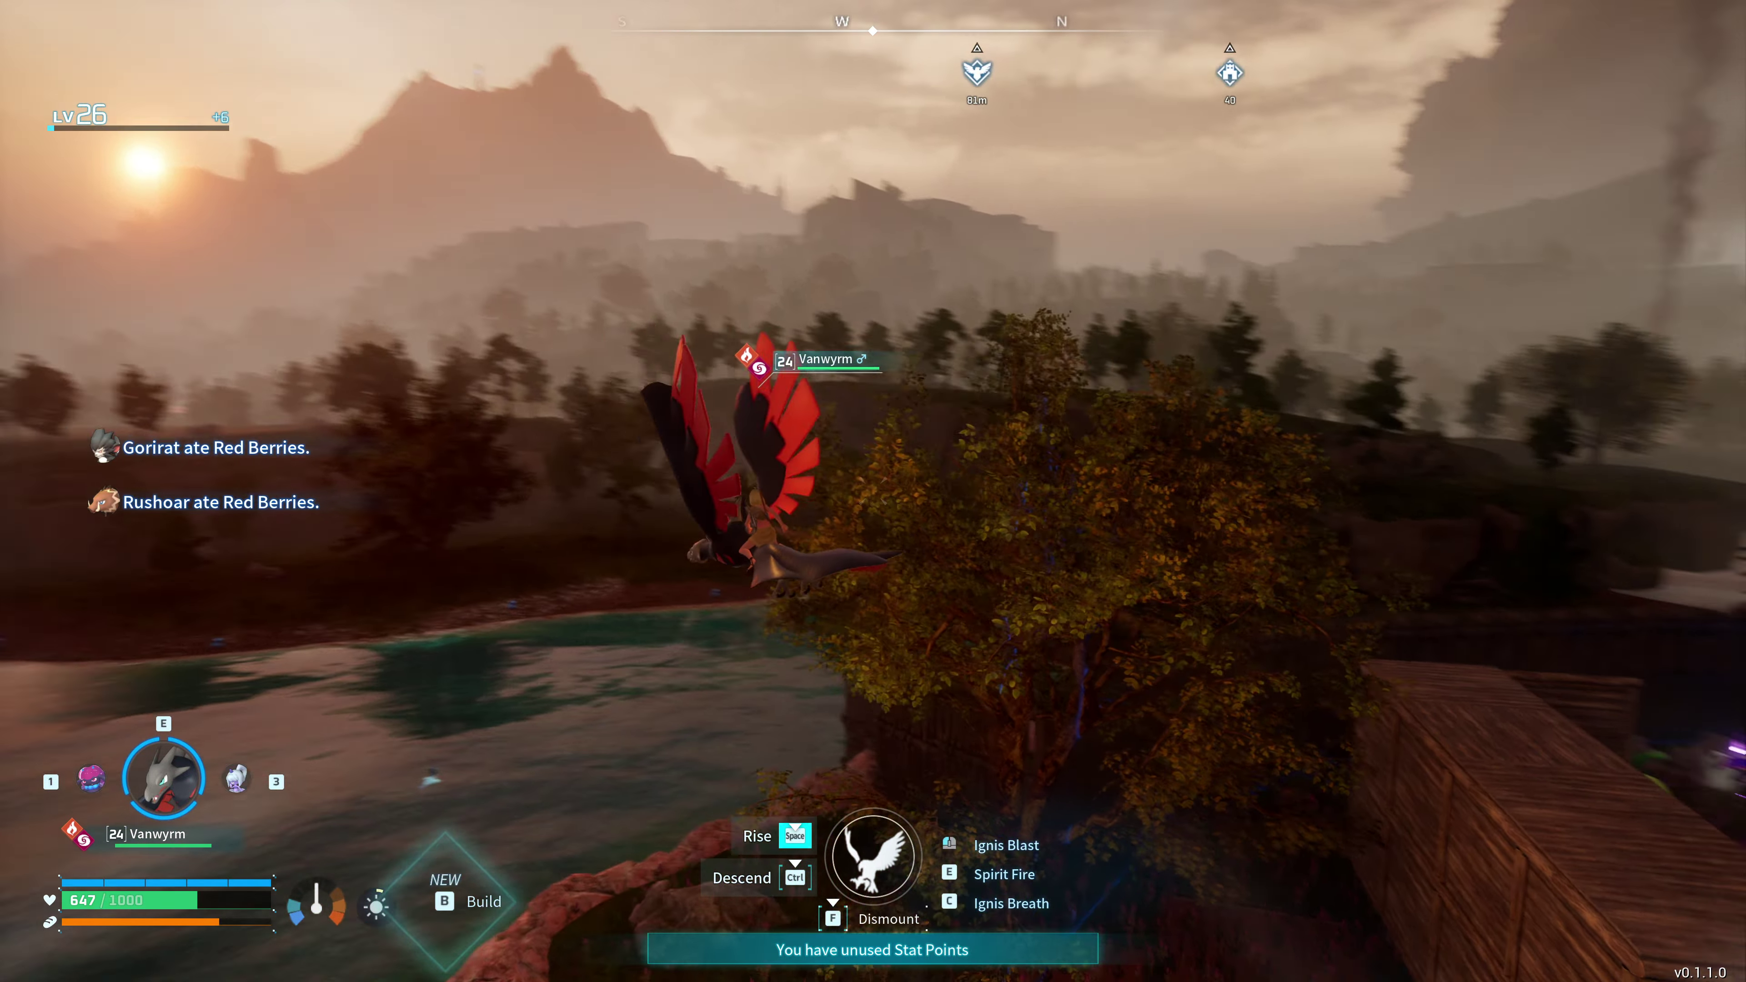
pyautogui.press('w')
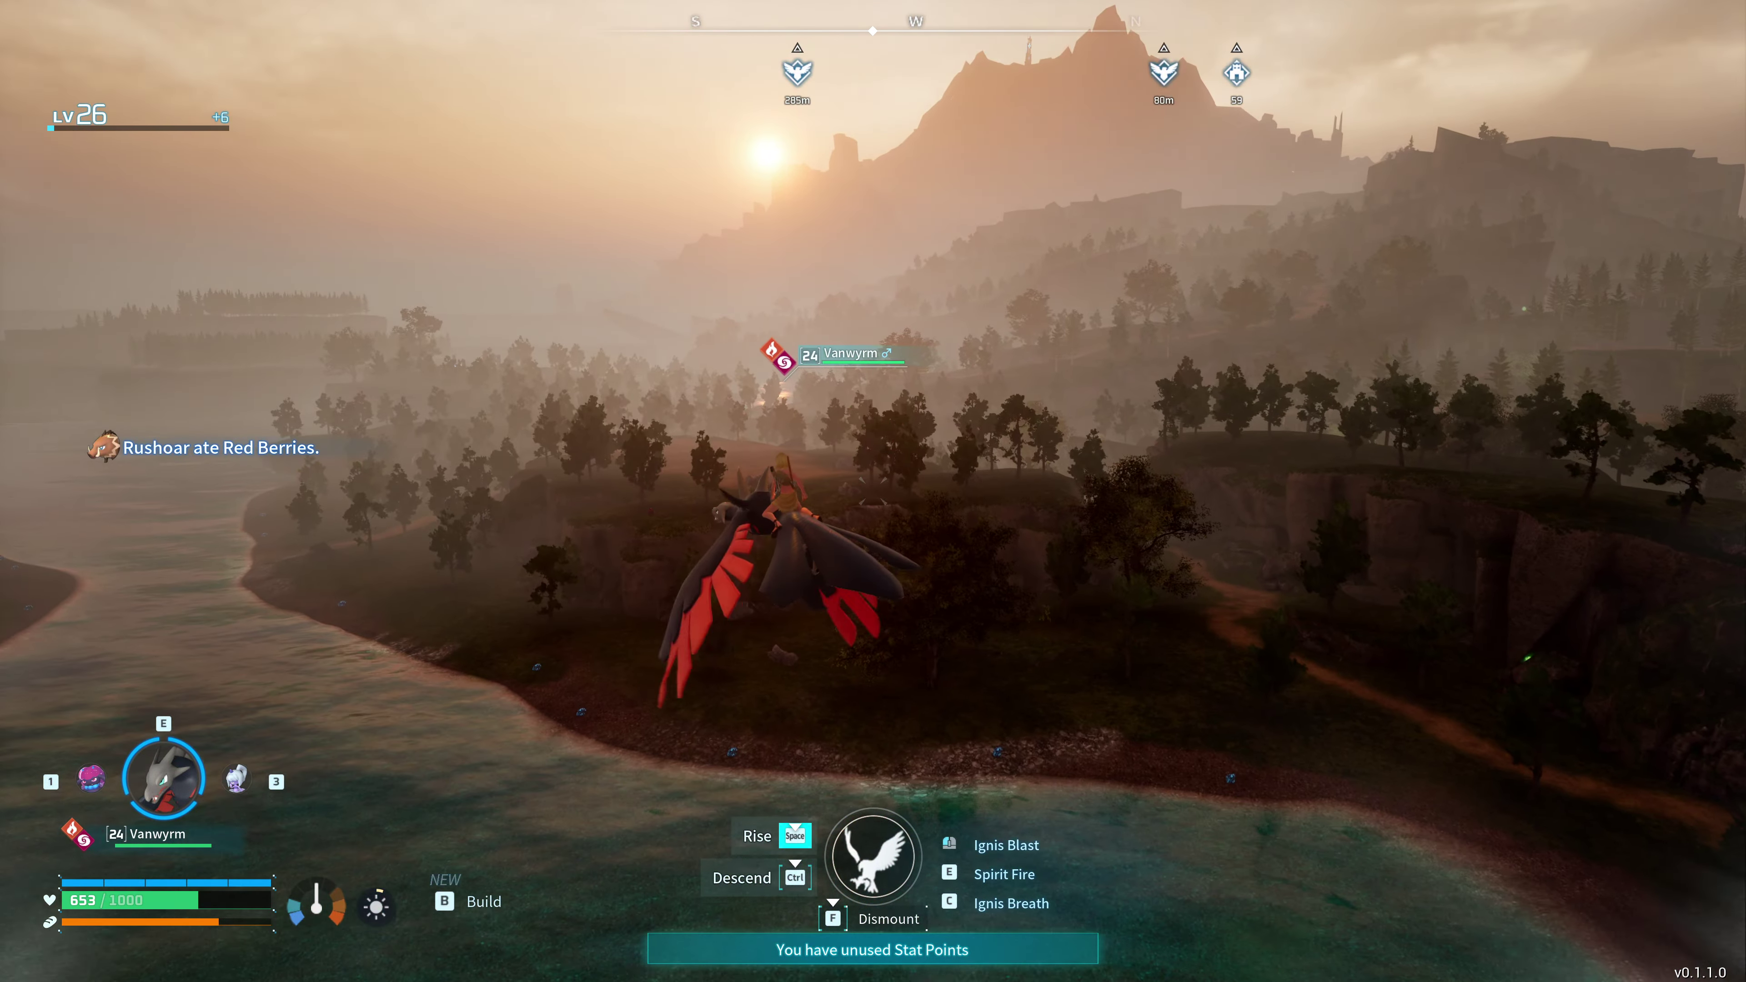
pyautogui.press('w')
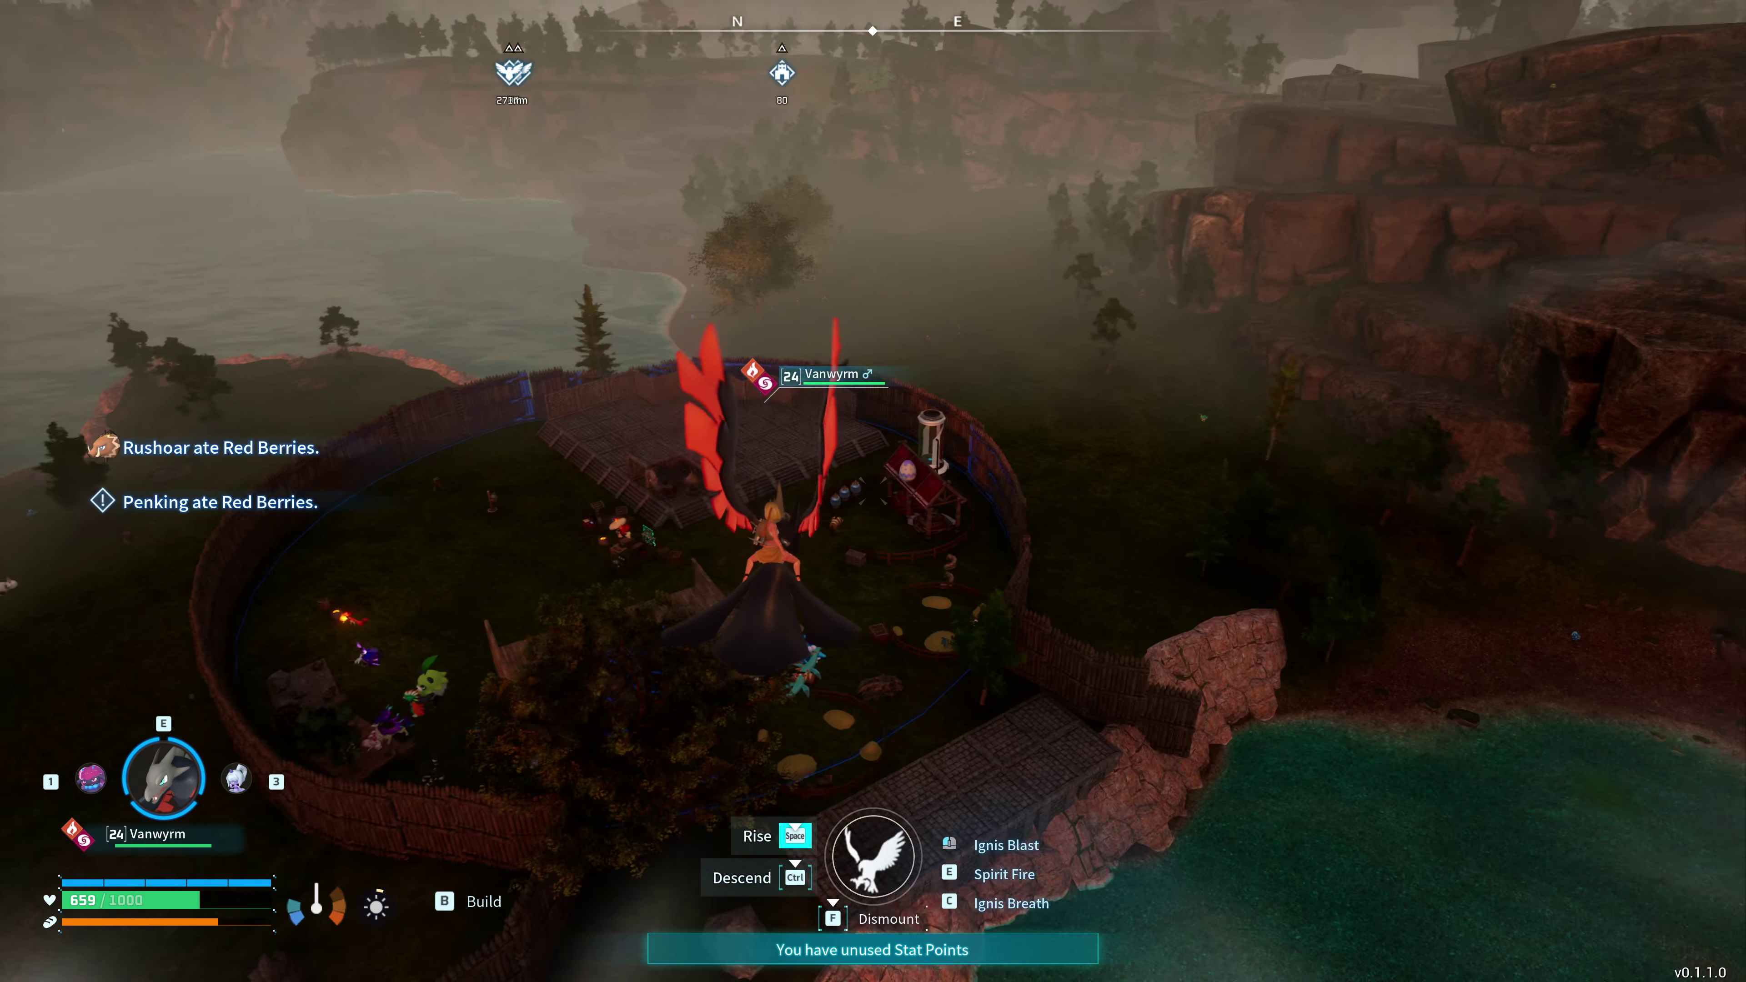
pyautogui.press('Escape')
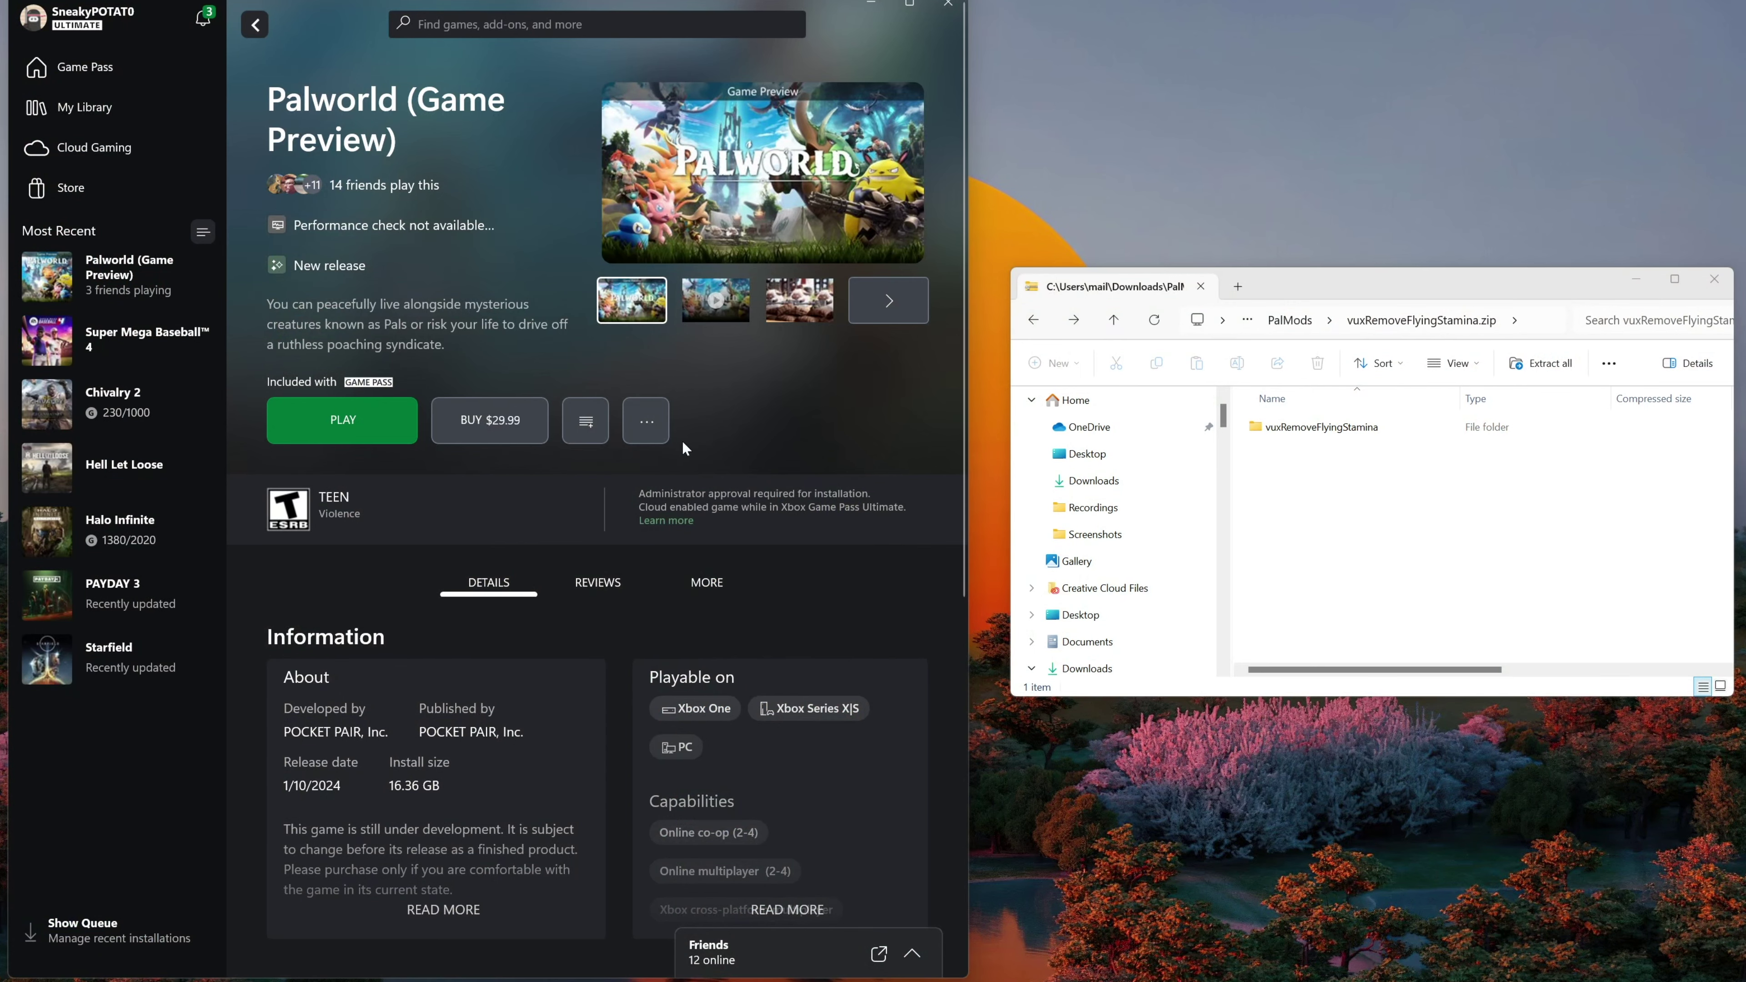
# Open C:\XboxGames via Palworld's Manage > Files > Browse in the Xbox app.
pyautogui.click(654, 427)
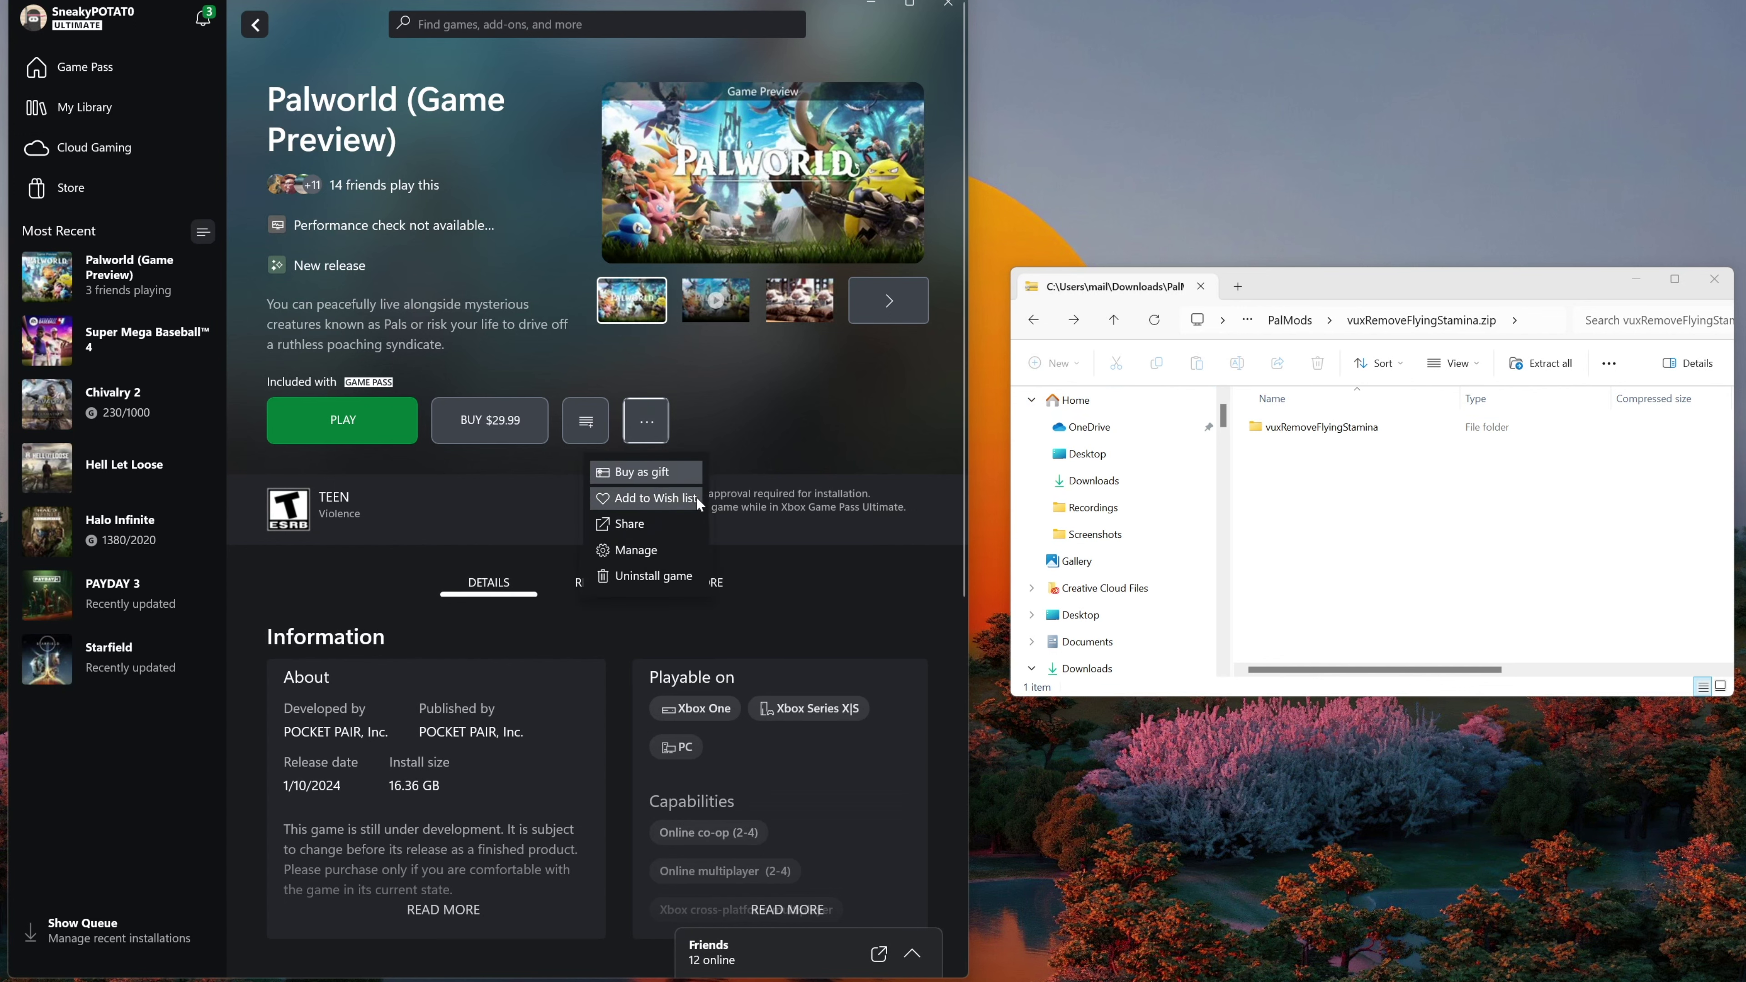
pyautogui.click(646, 549)
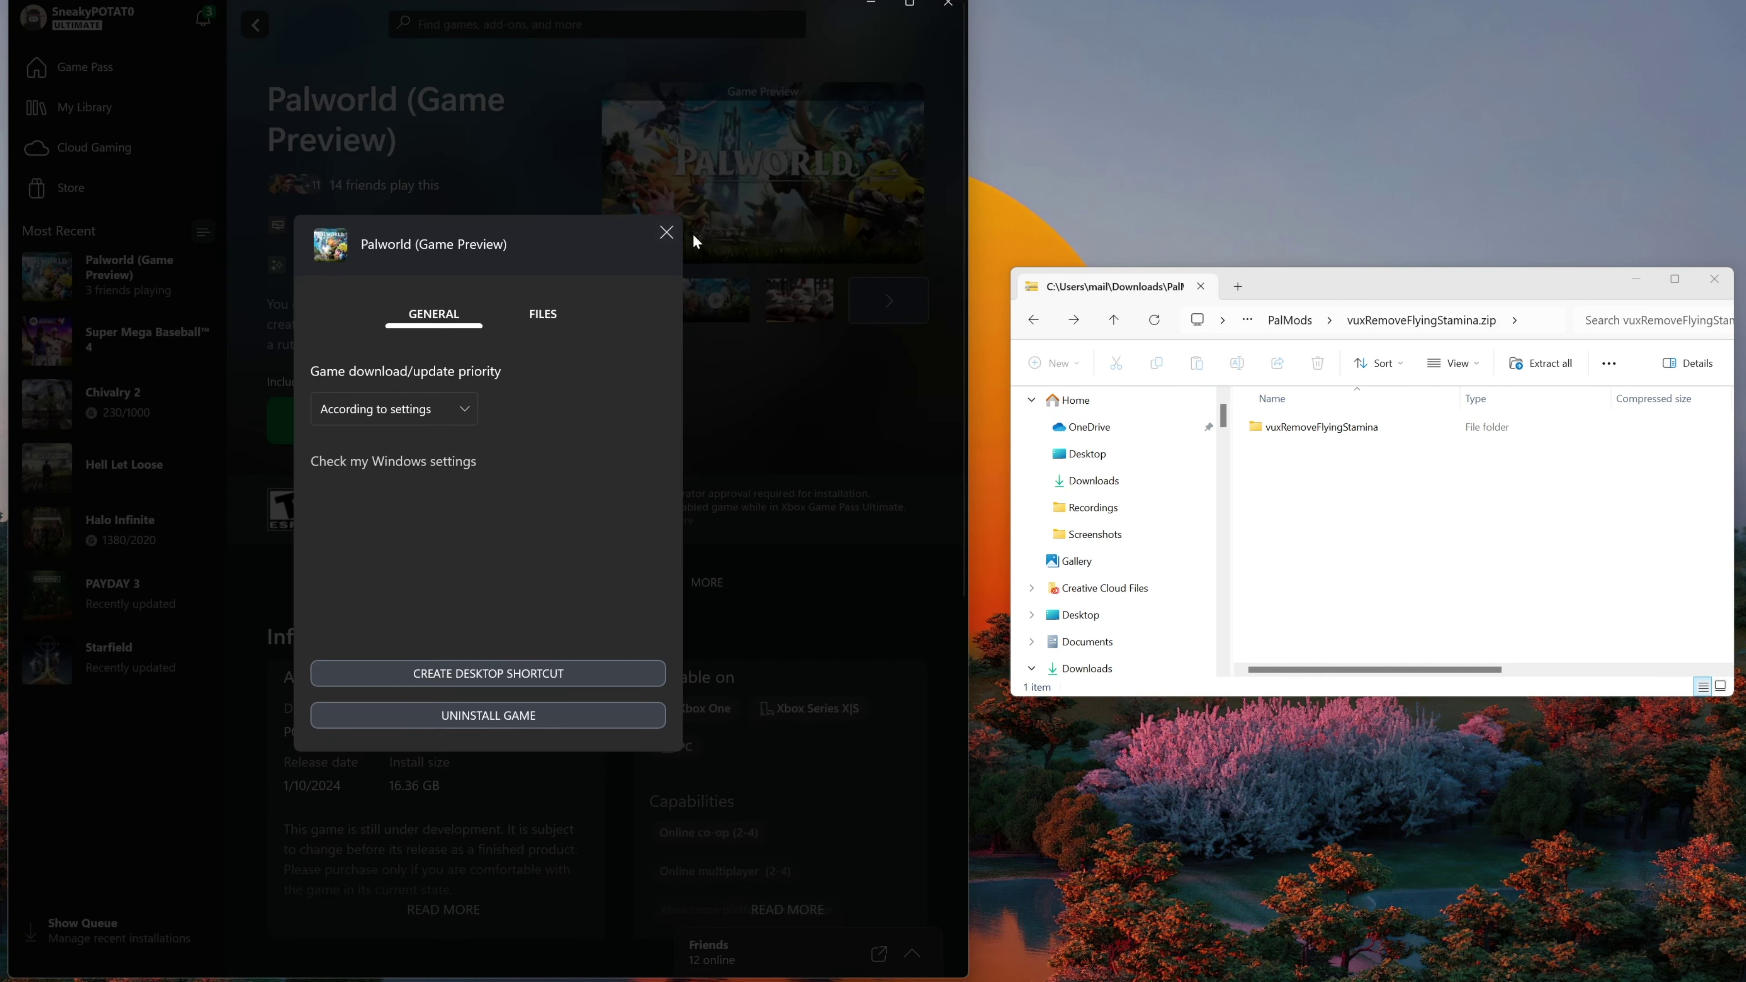
pyautogui.click(667, 234)
pyautogui.click(646, 436)
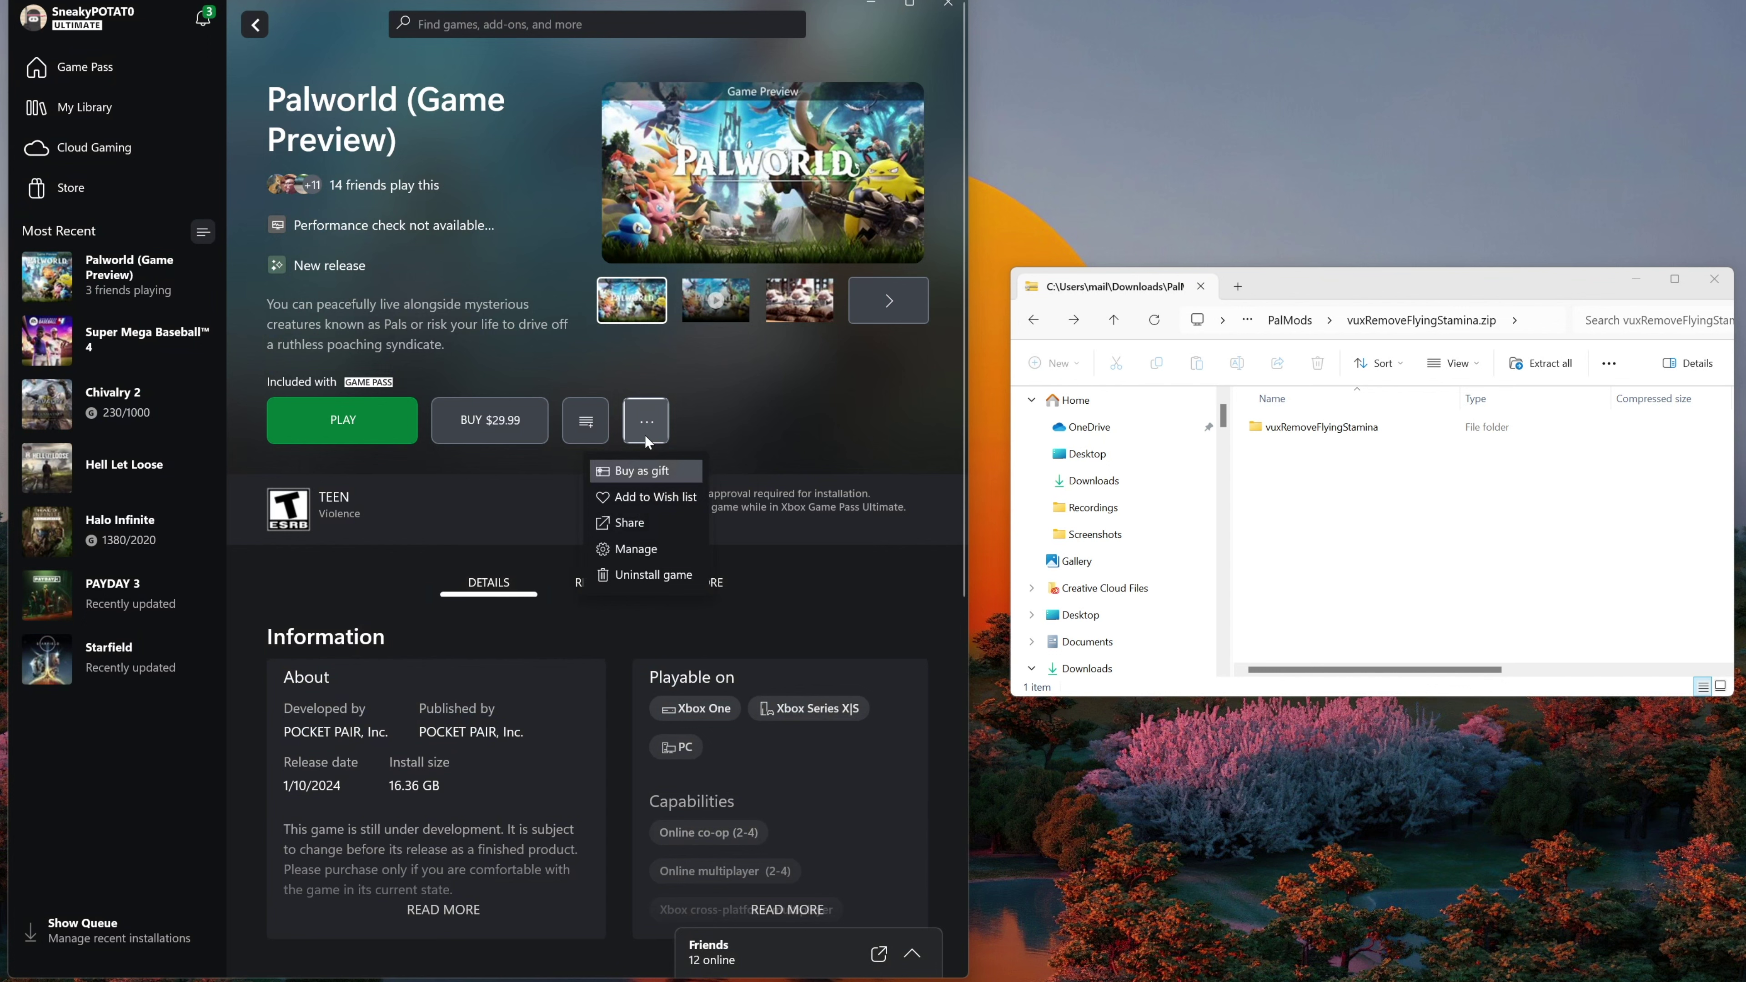
pyautogui.click(639, 545)
pyautogui.click(554, 318)
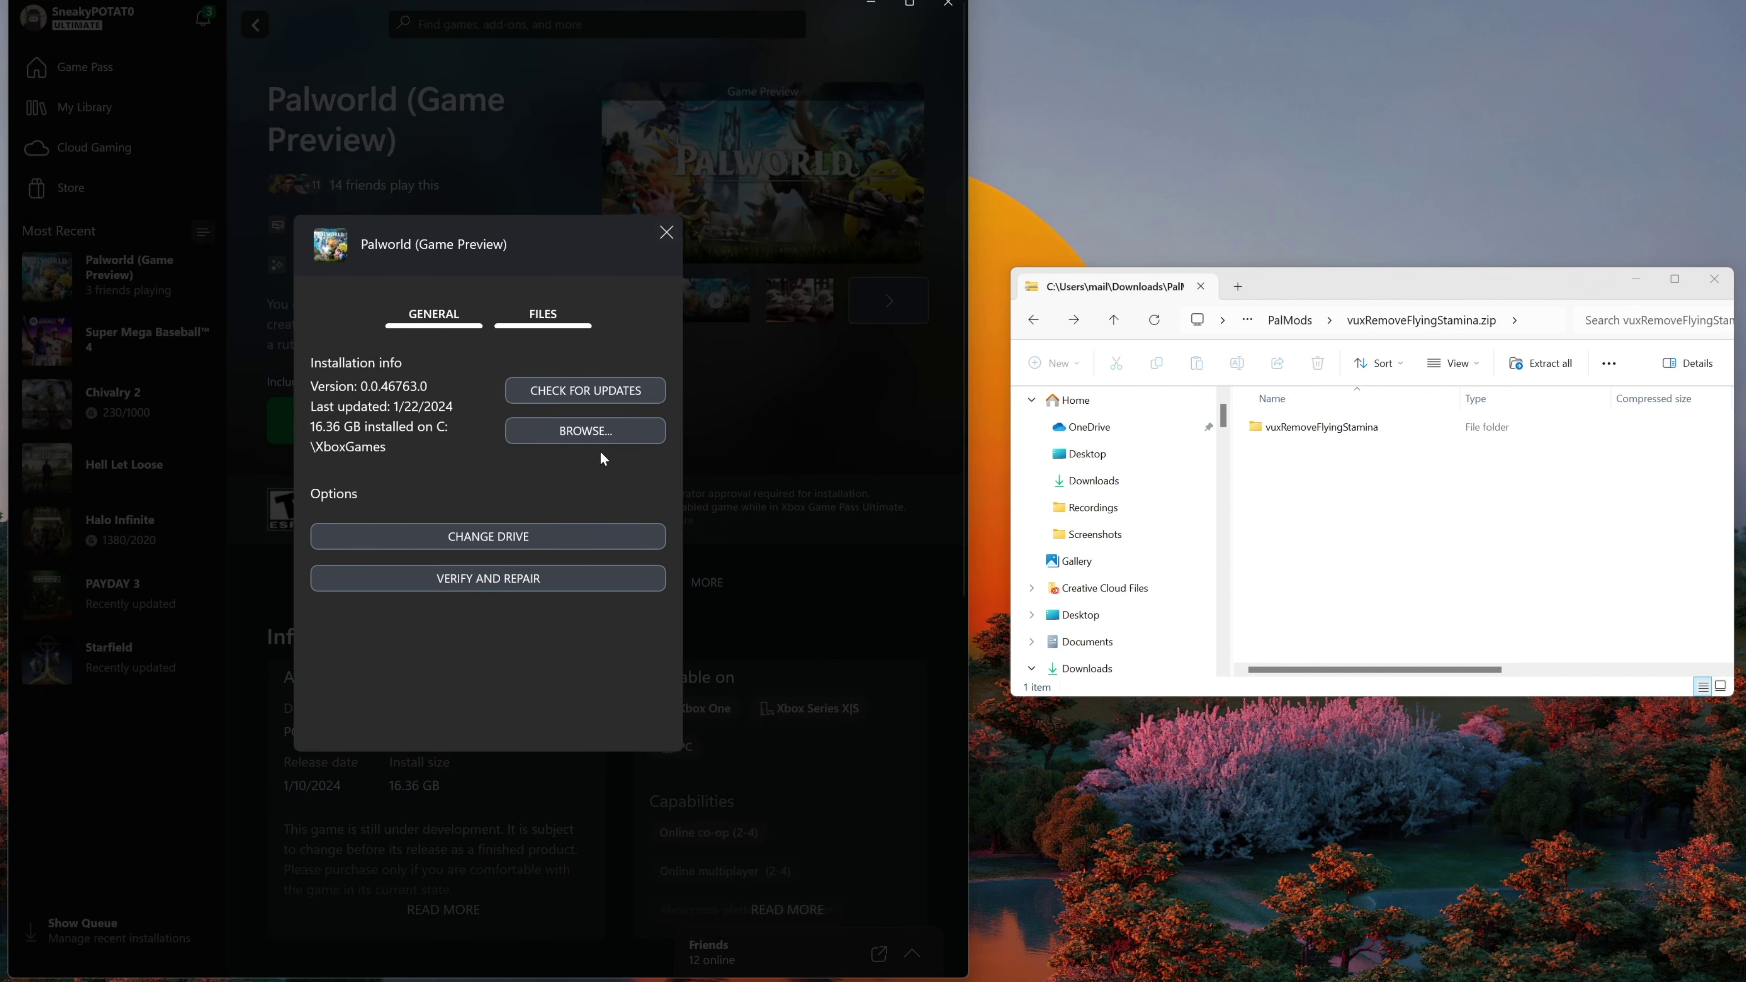
pyautogui.click(586, 430)
# Drill into Palworld\Content\Pal\Content\Paks, which holds only Pal-WinGDK.pak.
pyautogui.moveTo(881, 615); pyautogui.dragTo(648, 205)
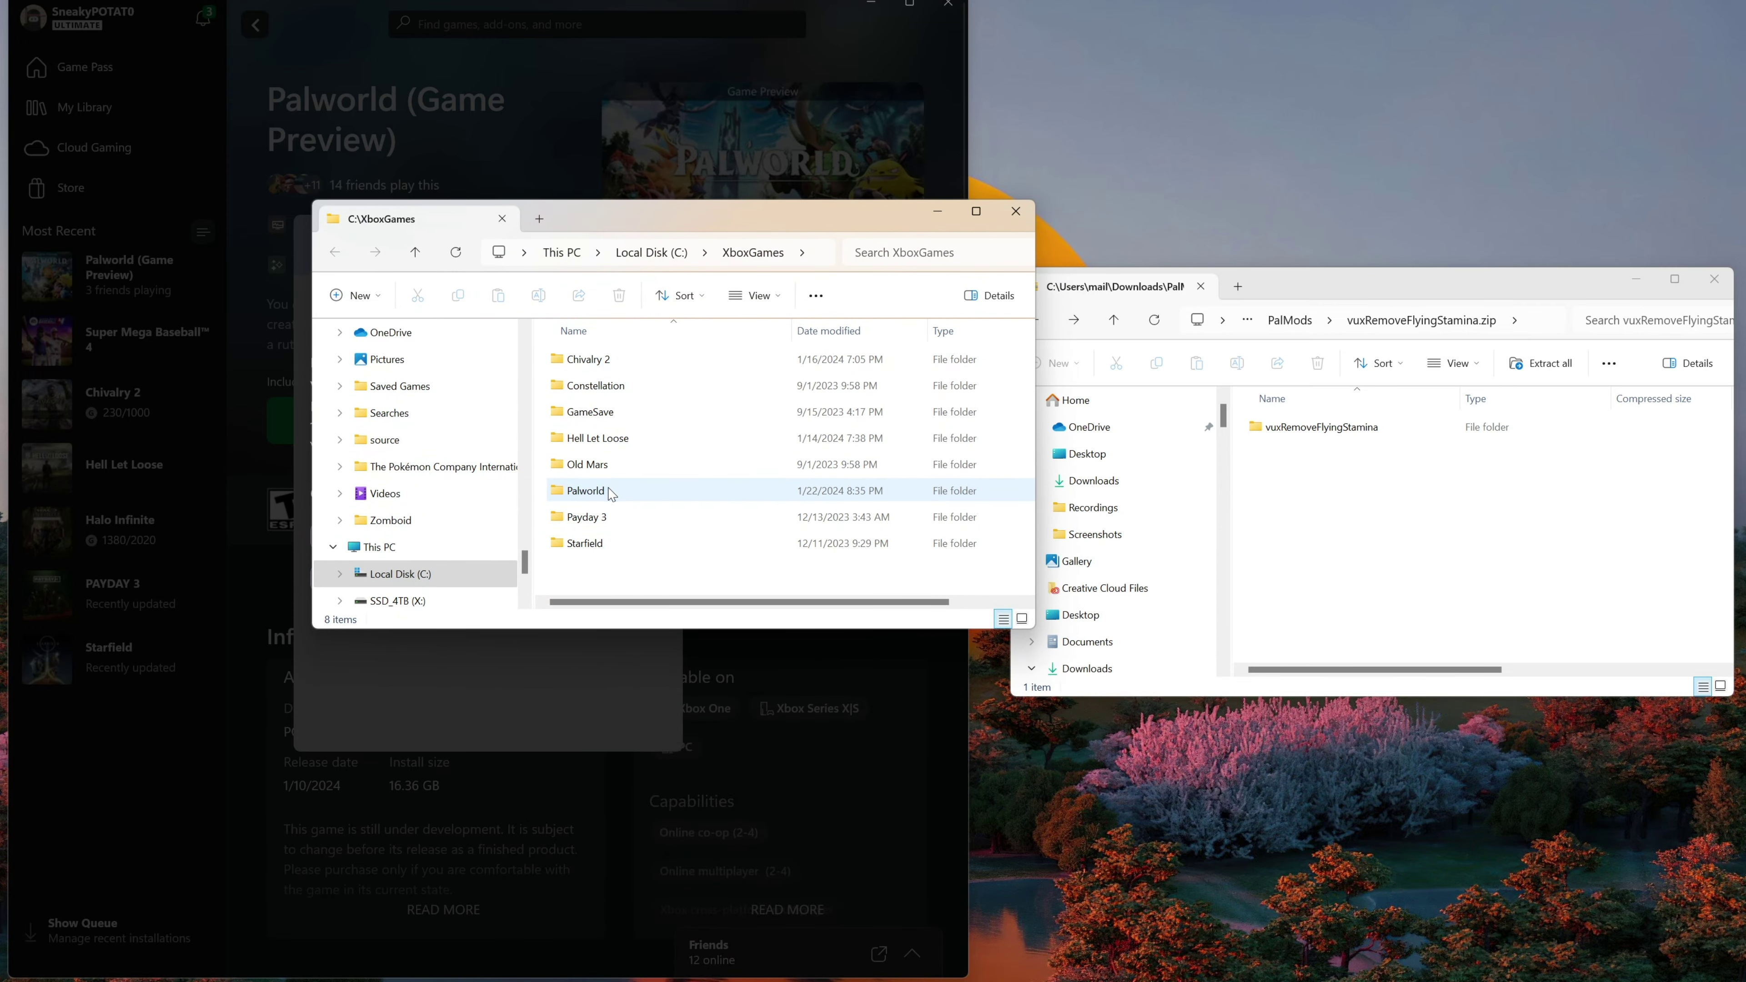
pyautogui.doubleClick(586, 490)
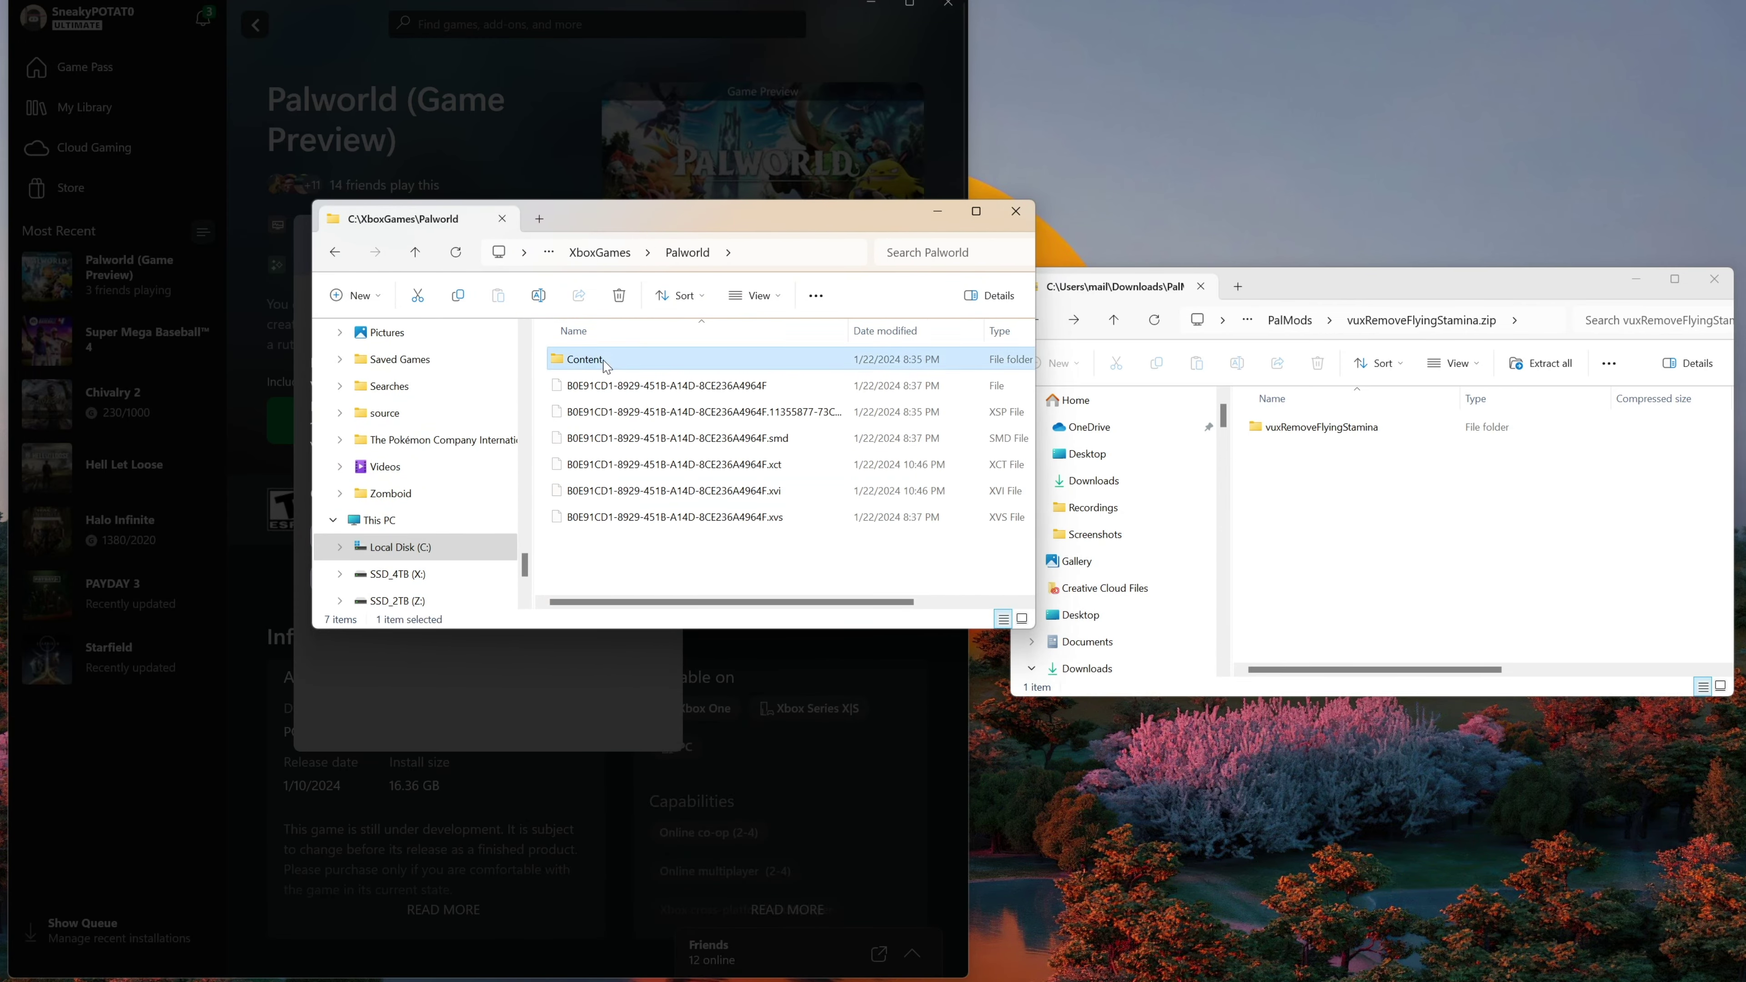
pyautogui.doubleClick(584, 359)
pyautogui.doubleClick(578, 386)
pyautogui.doubleClick(593, 386)
pyautogui.doubleClick(593, 360)
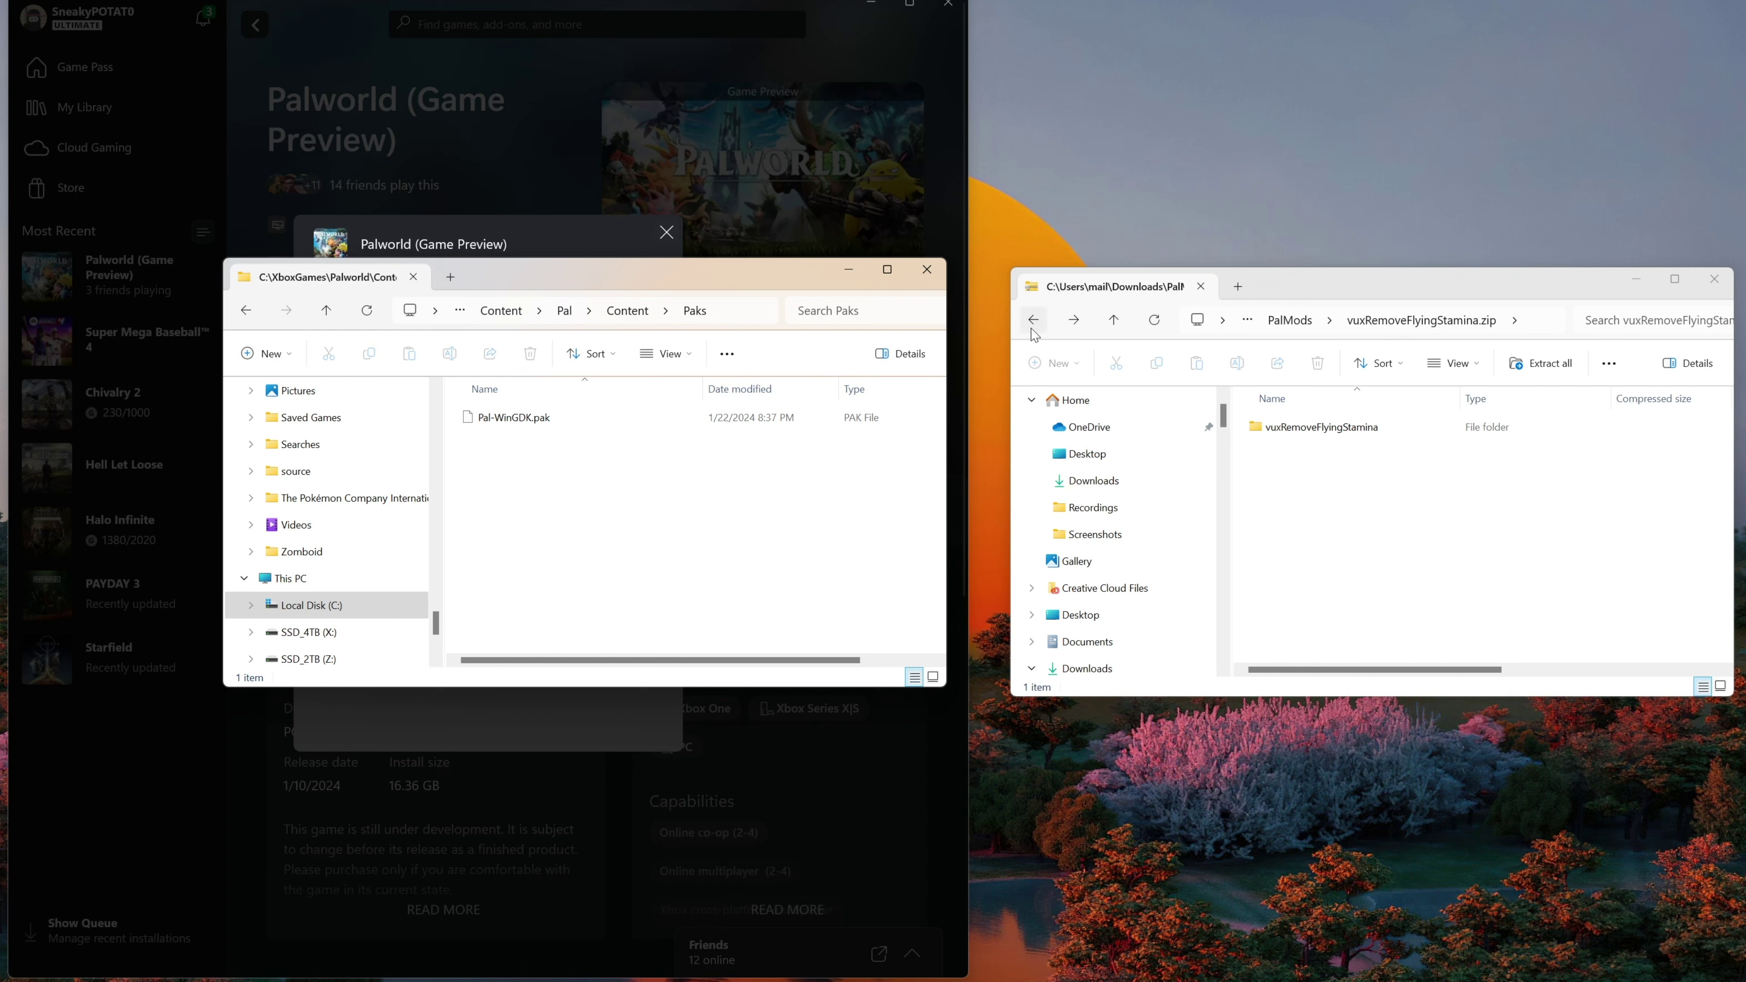
# Extract Misty_P.zip in the PalMods downloads folder into a Misty_P folder.
pyautogui.click(1290, 320)
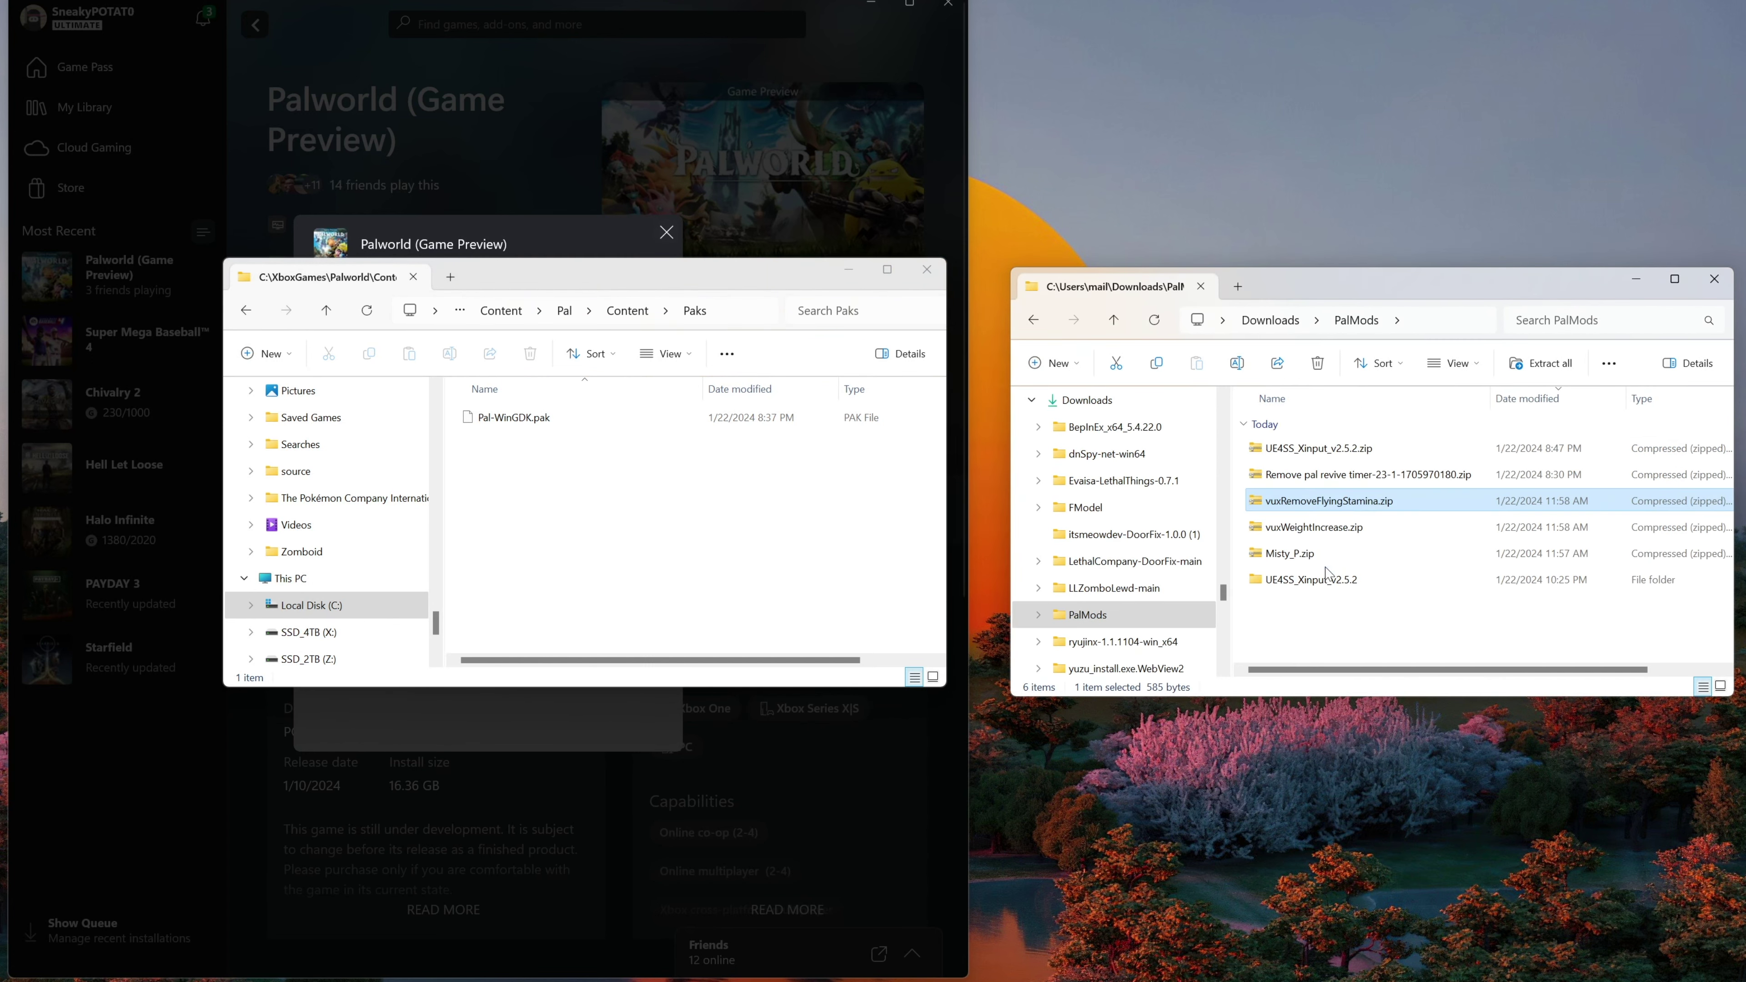
pyautogui.click(1322, 562)
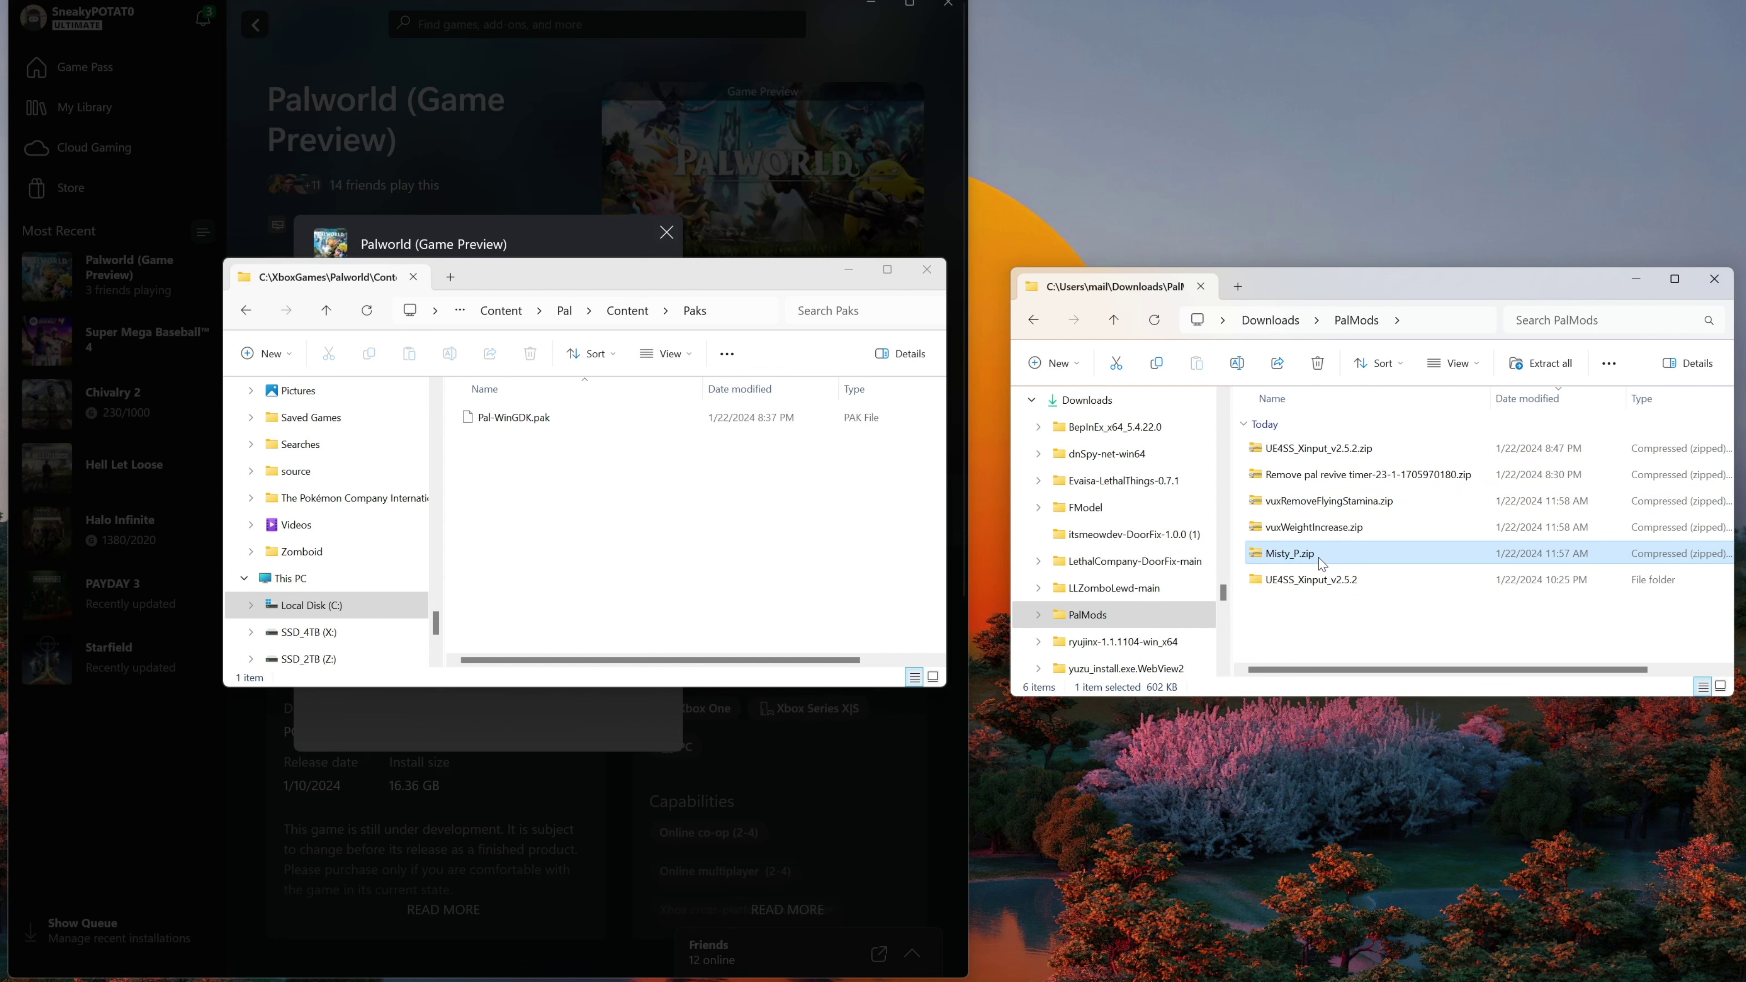
pyautogui.rightClick(1321, 563)
pyautogui.click(1331, 636)
pyautogui.rightClick(1317, 552)
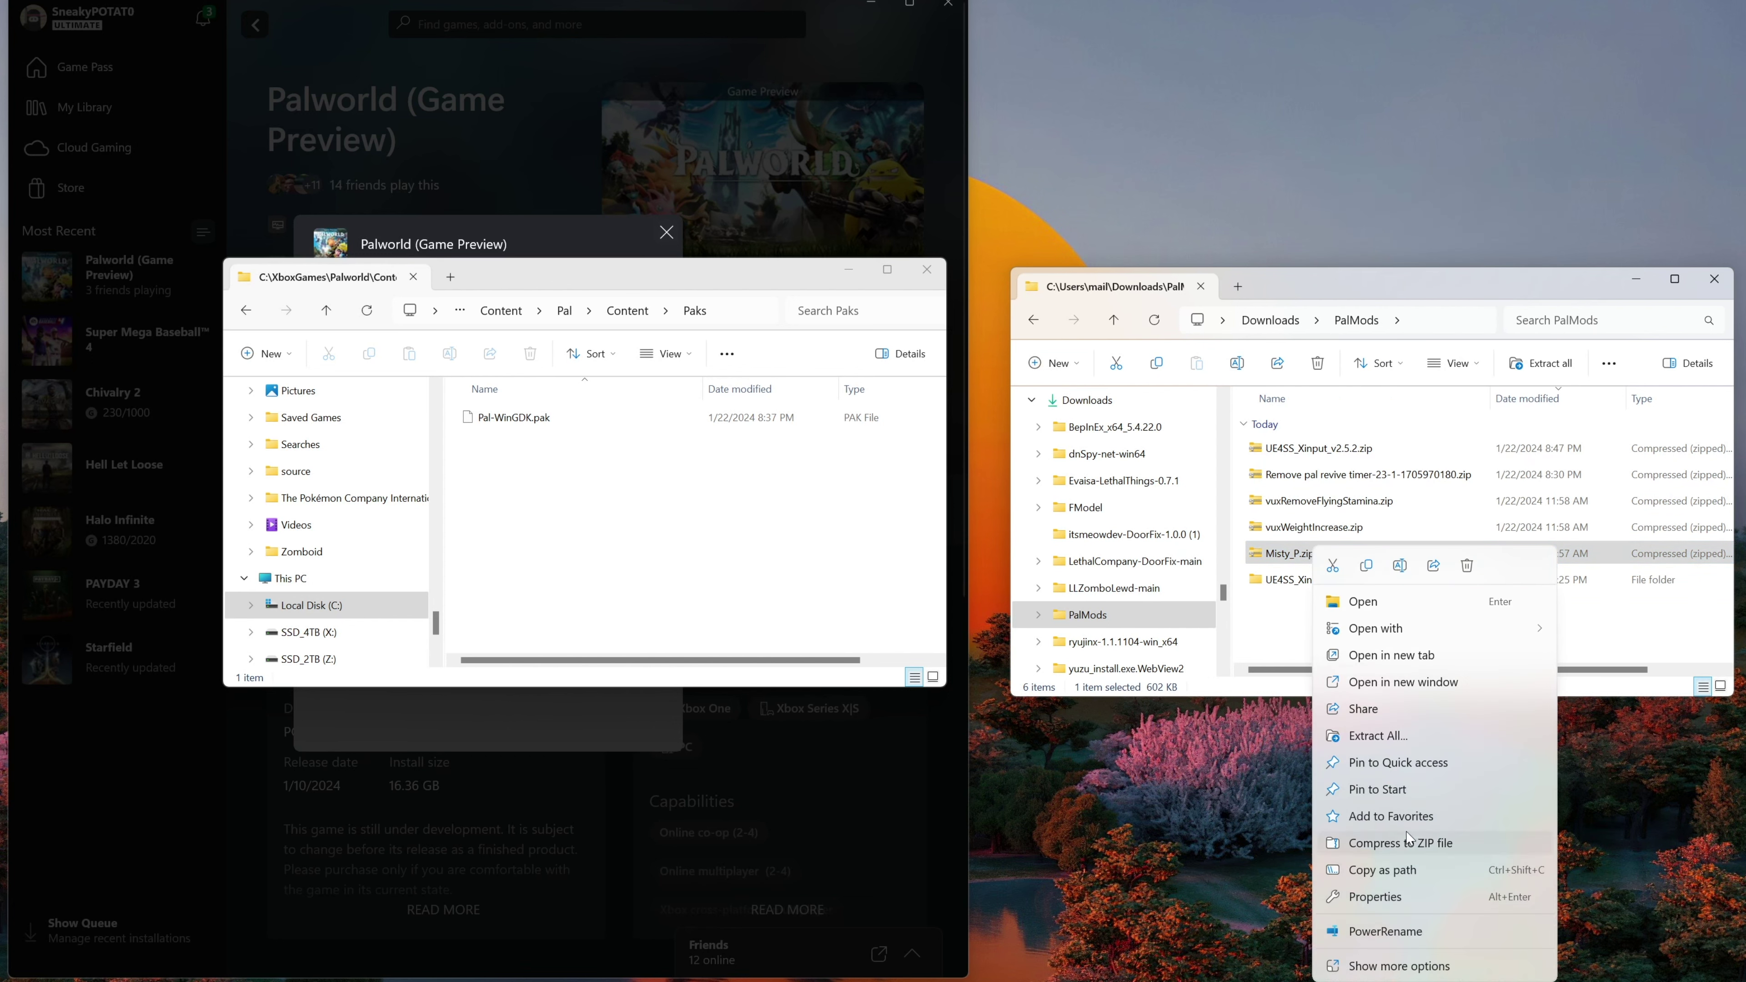
pyautogui.click(1376, 735)
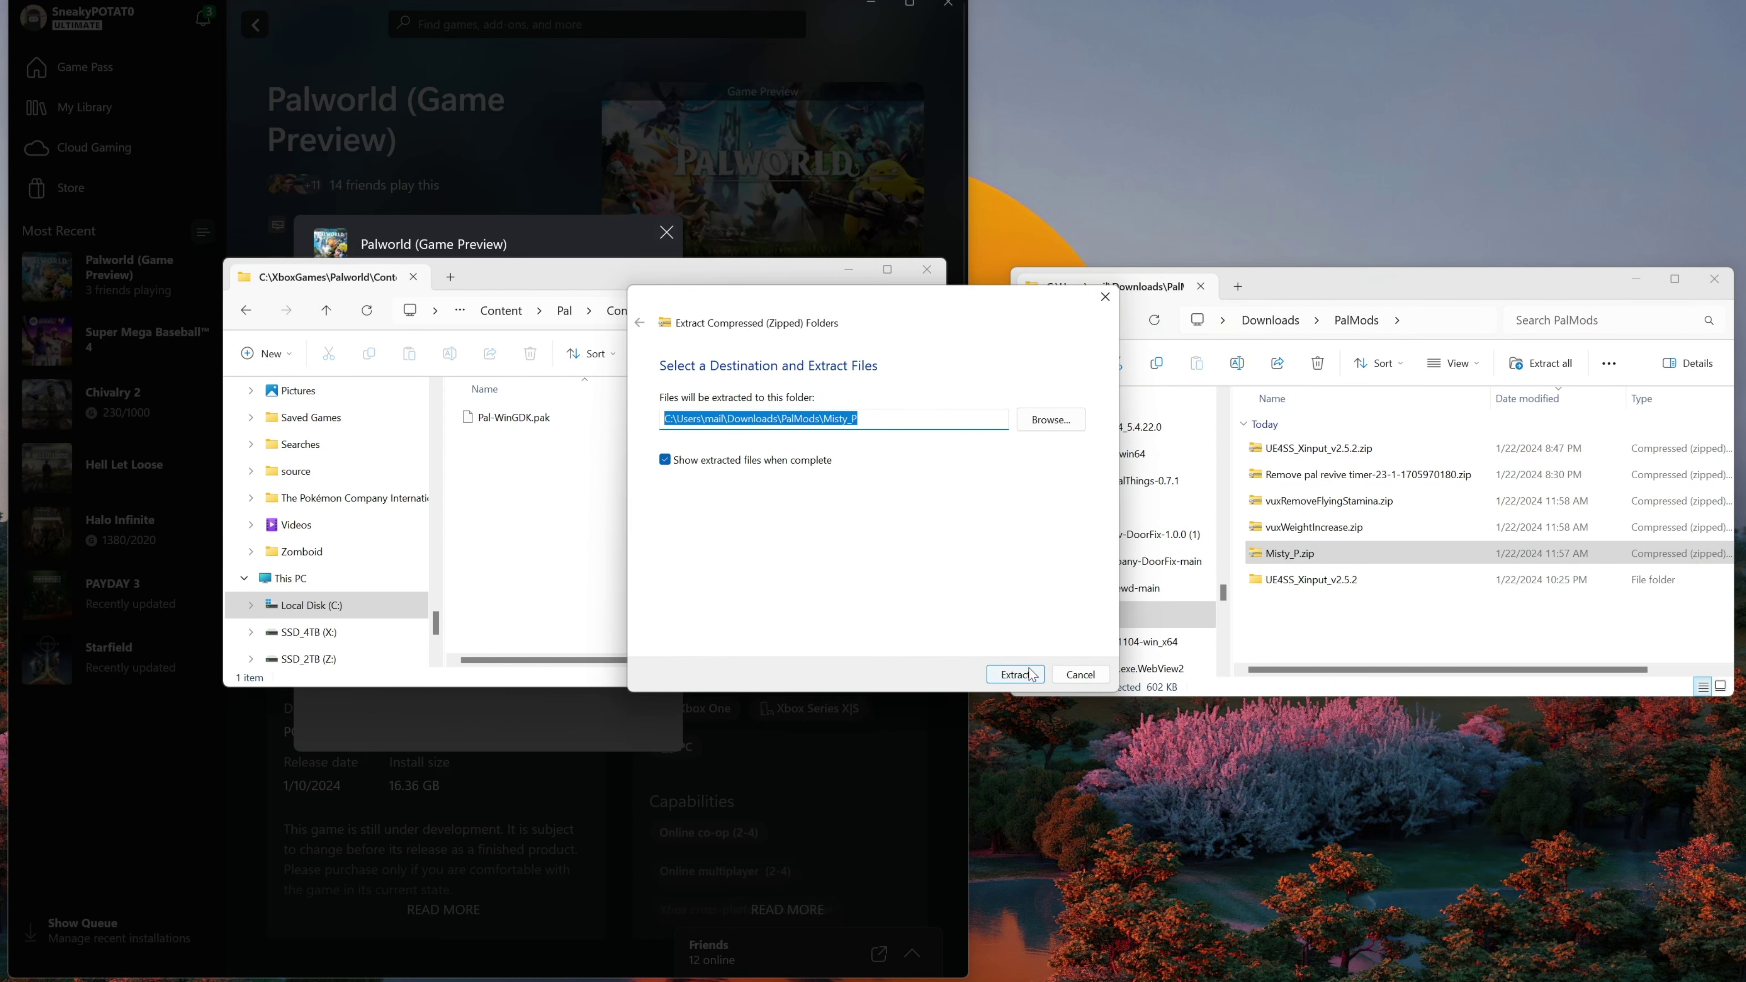
pyautogui.click(1016, 674)
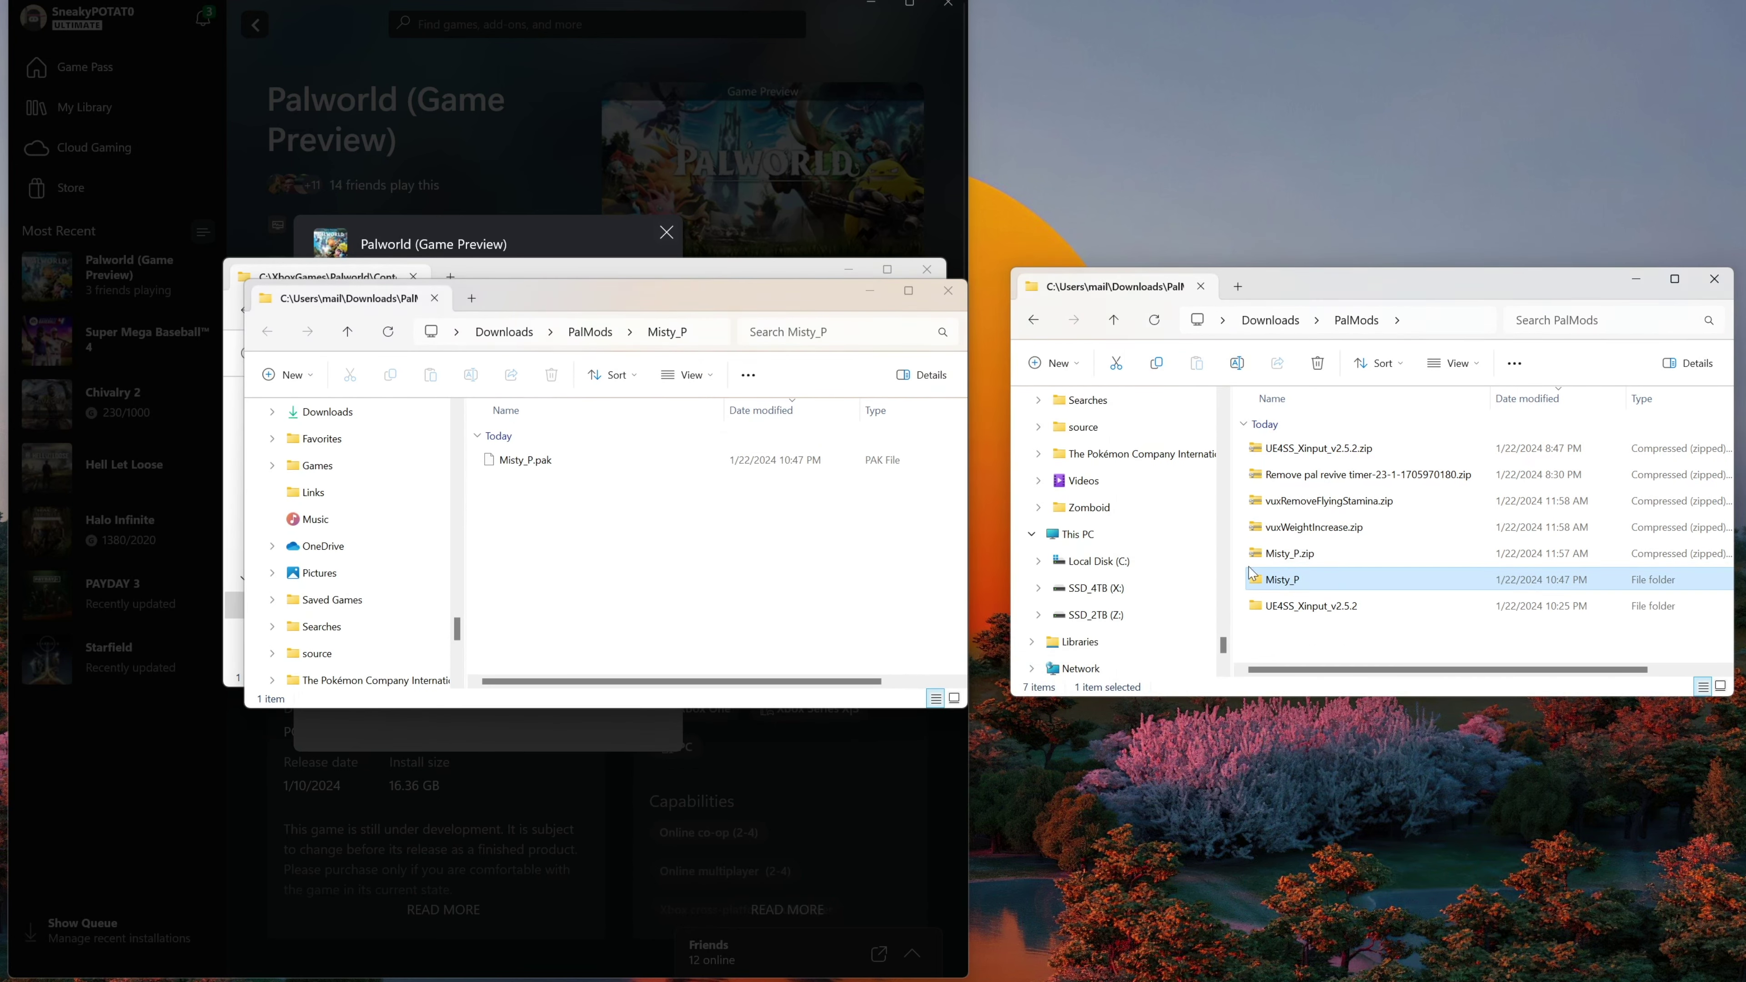
# Move Misty_P.pak into the Paks folder beside Pal-WinGDK.pak, close the windows, and launch Palworld.
pyautogui.moveTo(646, 300); pyautogui.dragTo(1321, 276)
pyautogui.moveTo(1200, 436); pyautogui.dragTo(709, 538)
pyautogui.click(509, 510)
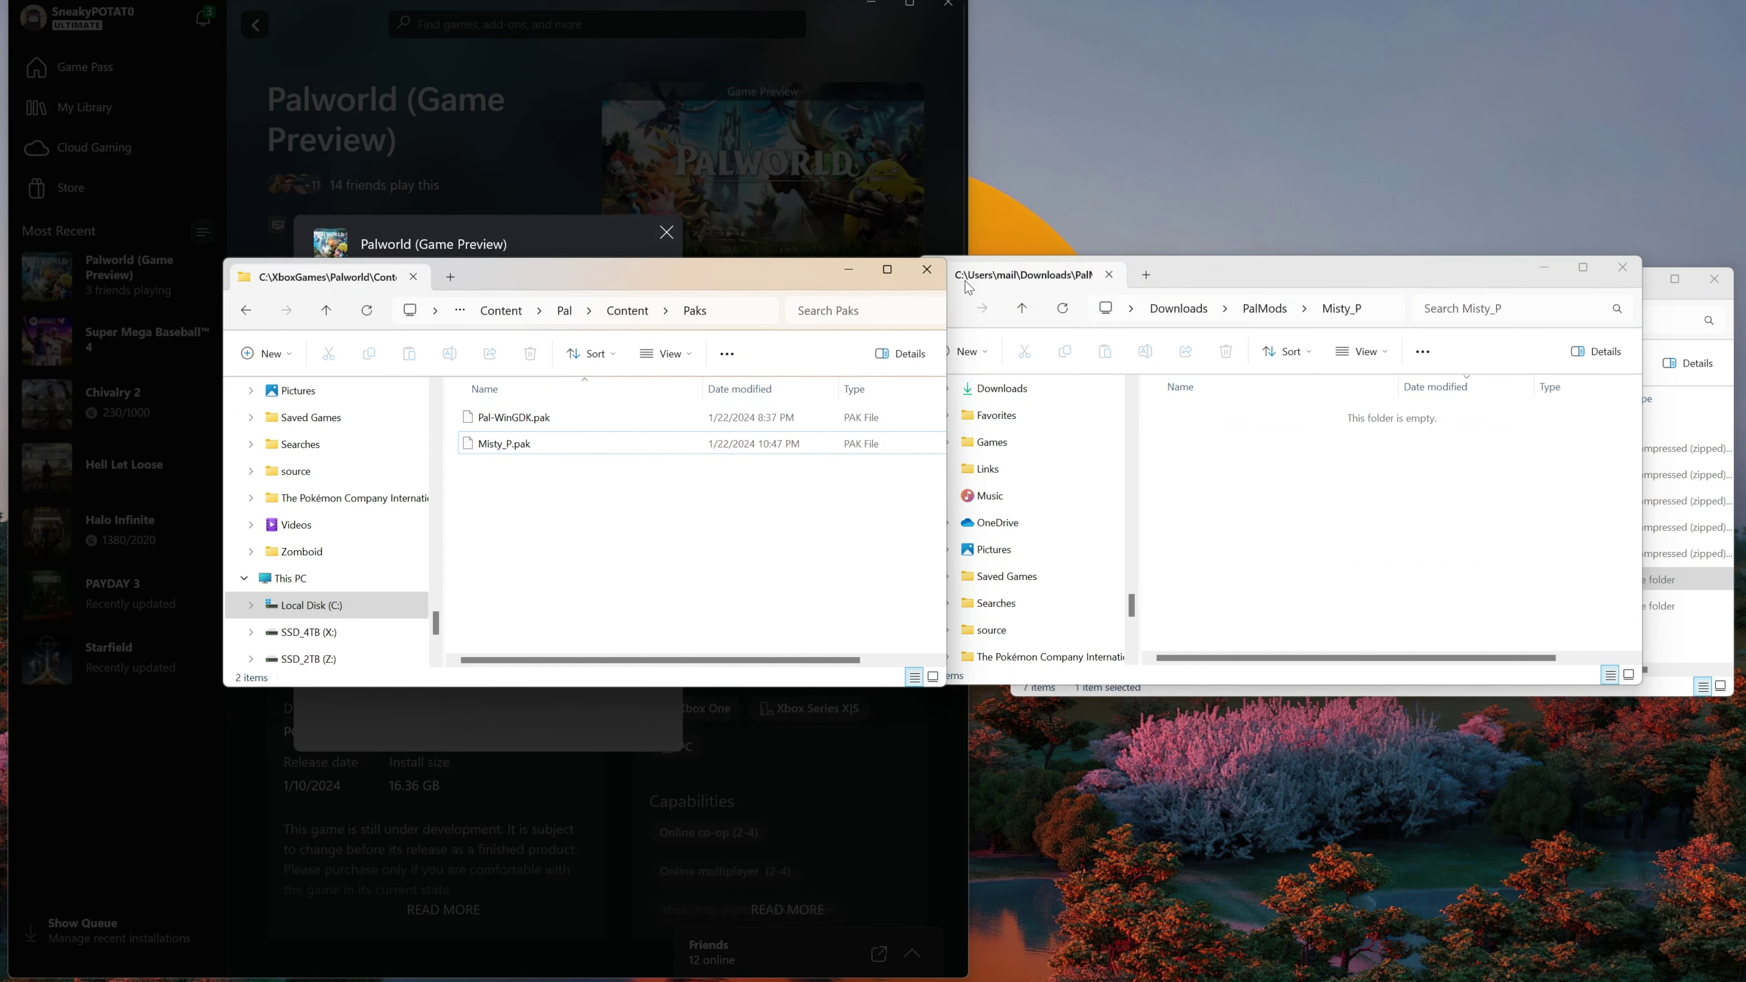
pyautogui.click(925, 272)
pyautogui.click(666, 234)
pyautogui.click(392, 411)
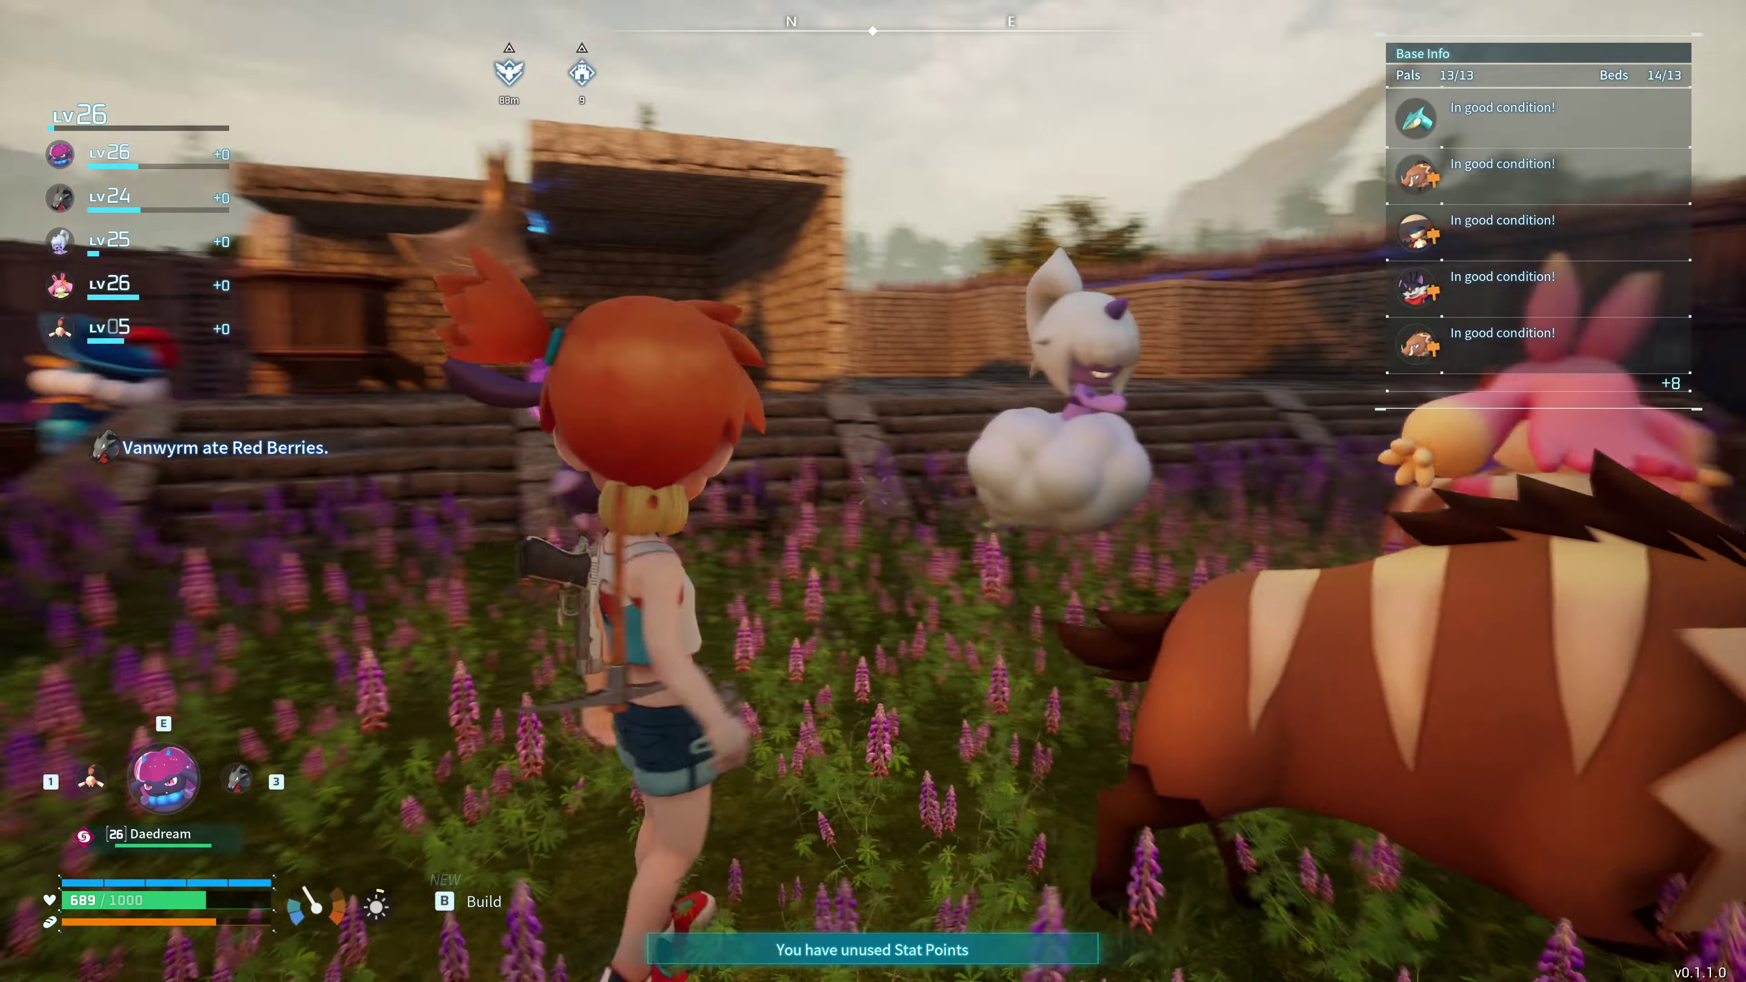
# Run the character toward the base to check the Misty character model.
pyautogui.press('w')
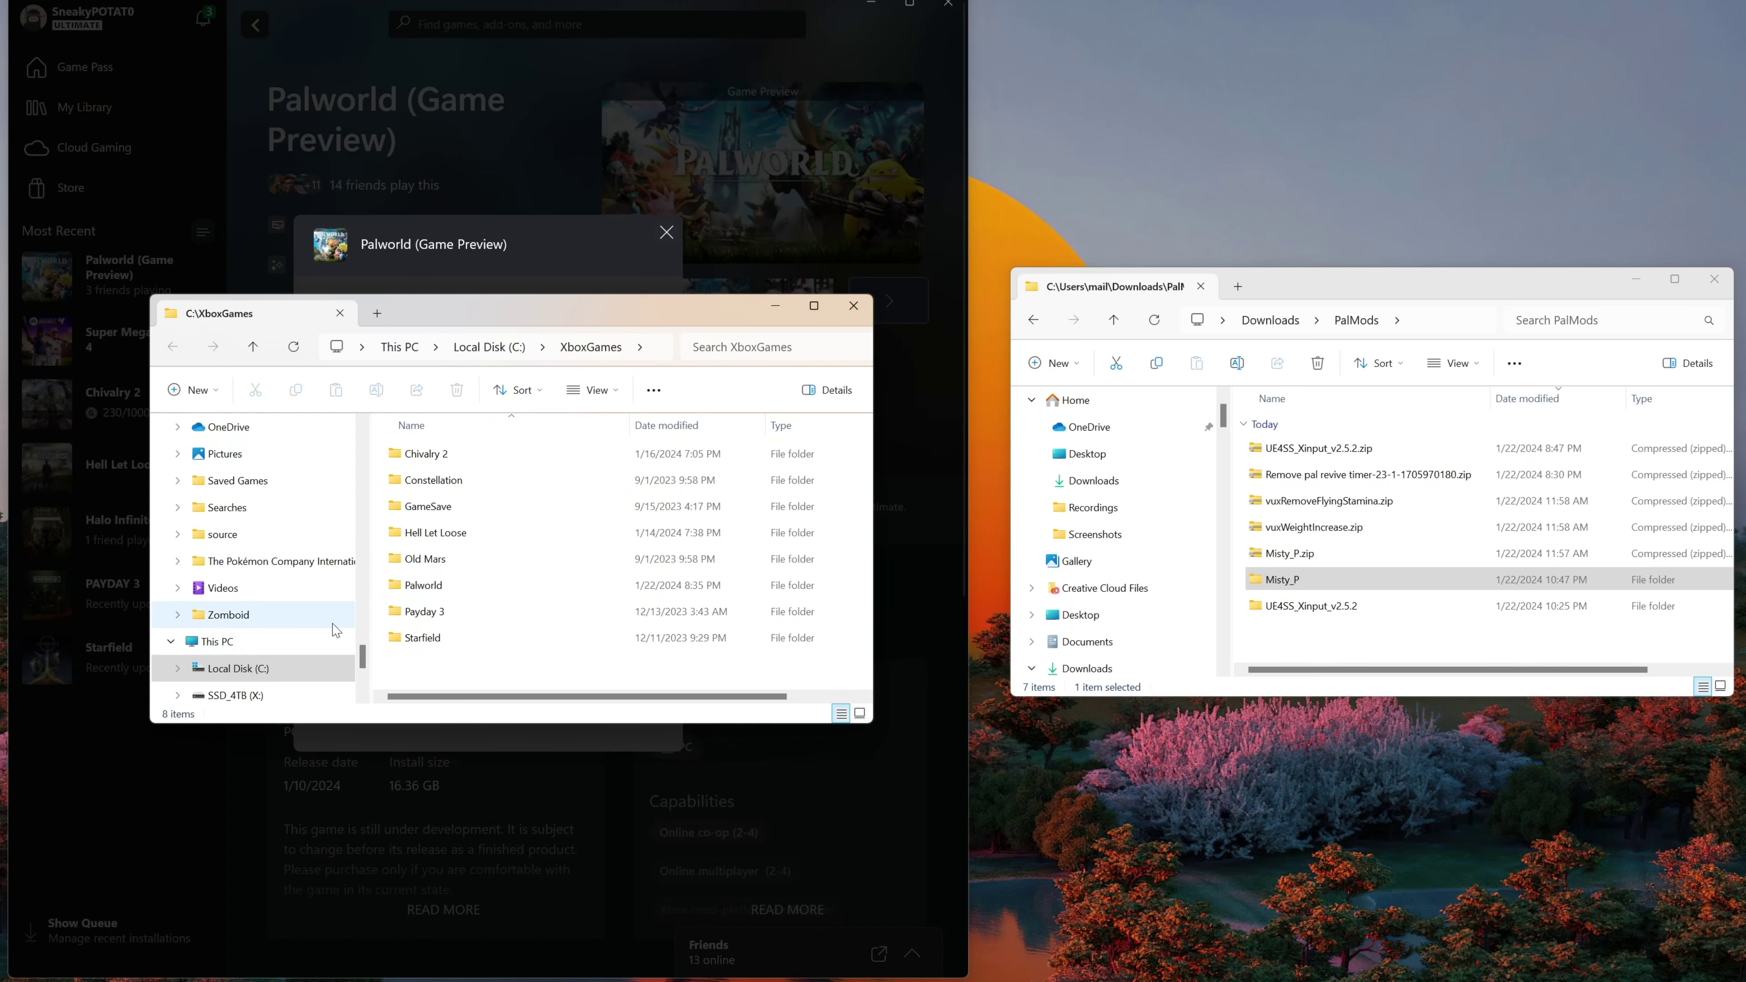
pyautogui.doubleClick(441, 585)
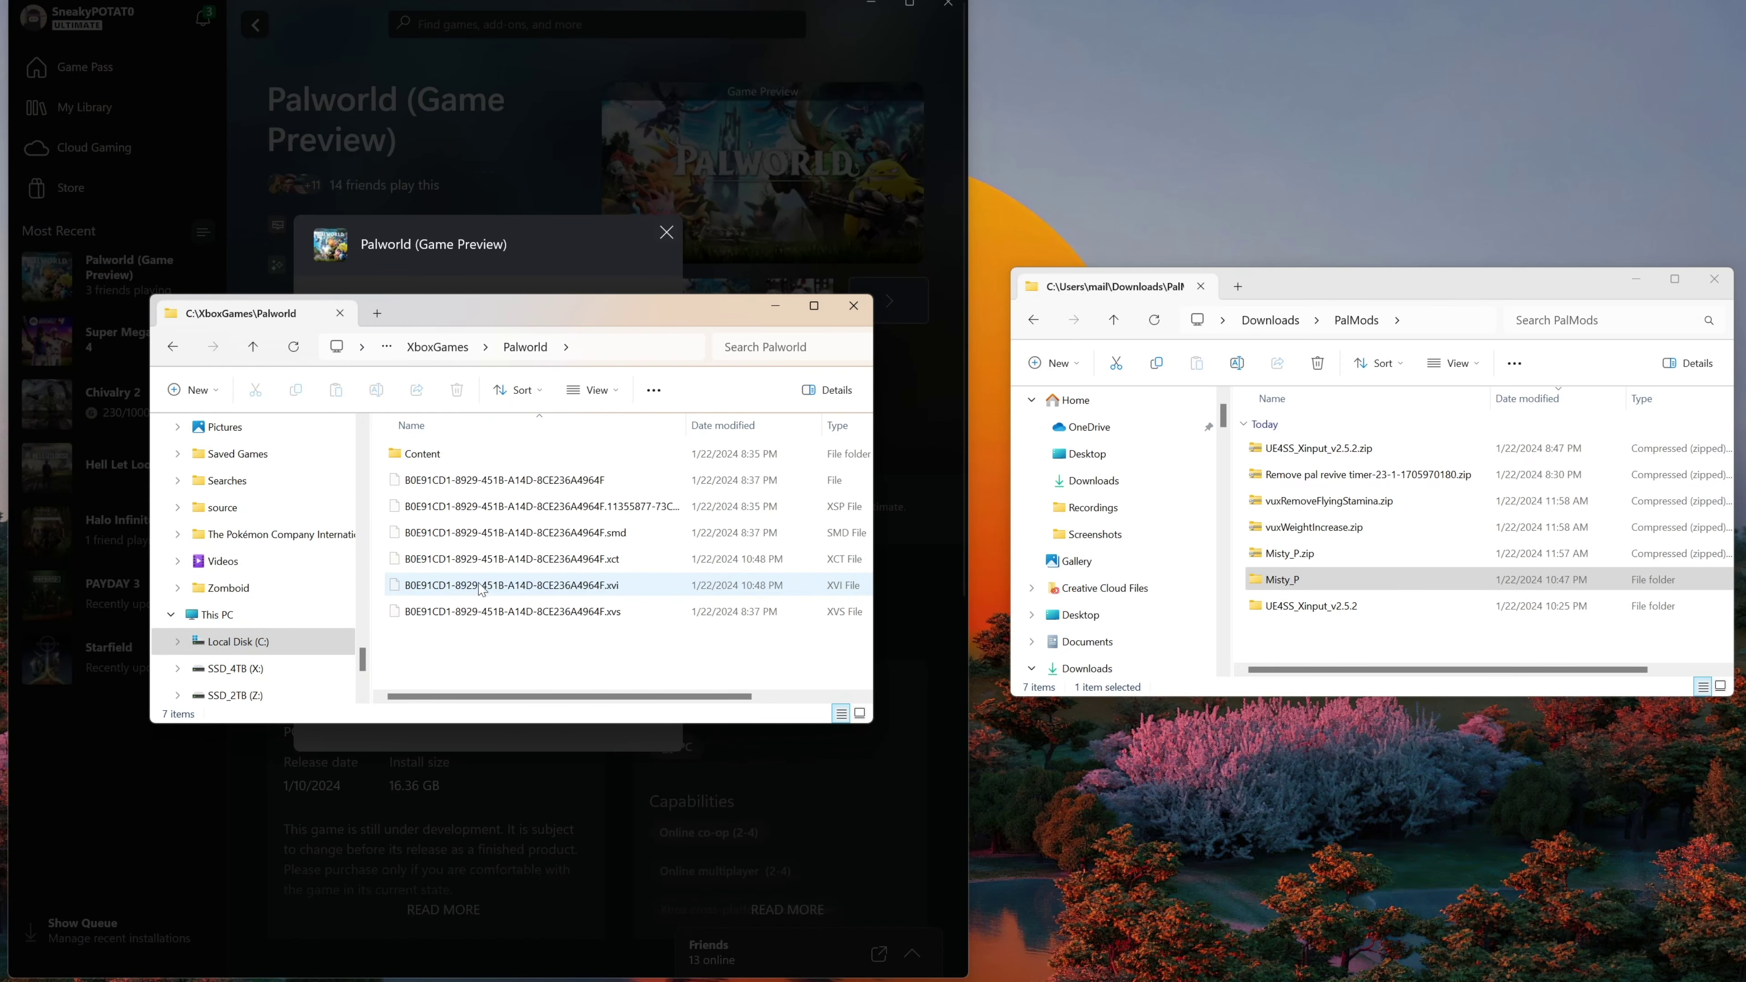
pyautogui.doubleClick(470, 454)
pyautogui.doubleClick(457, 482)
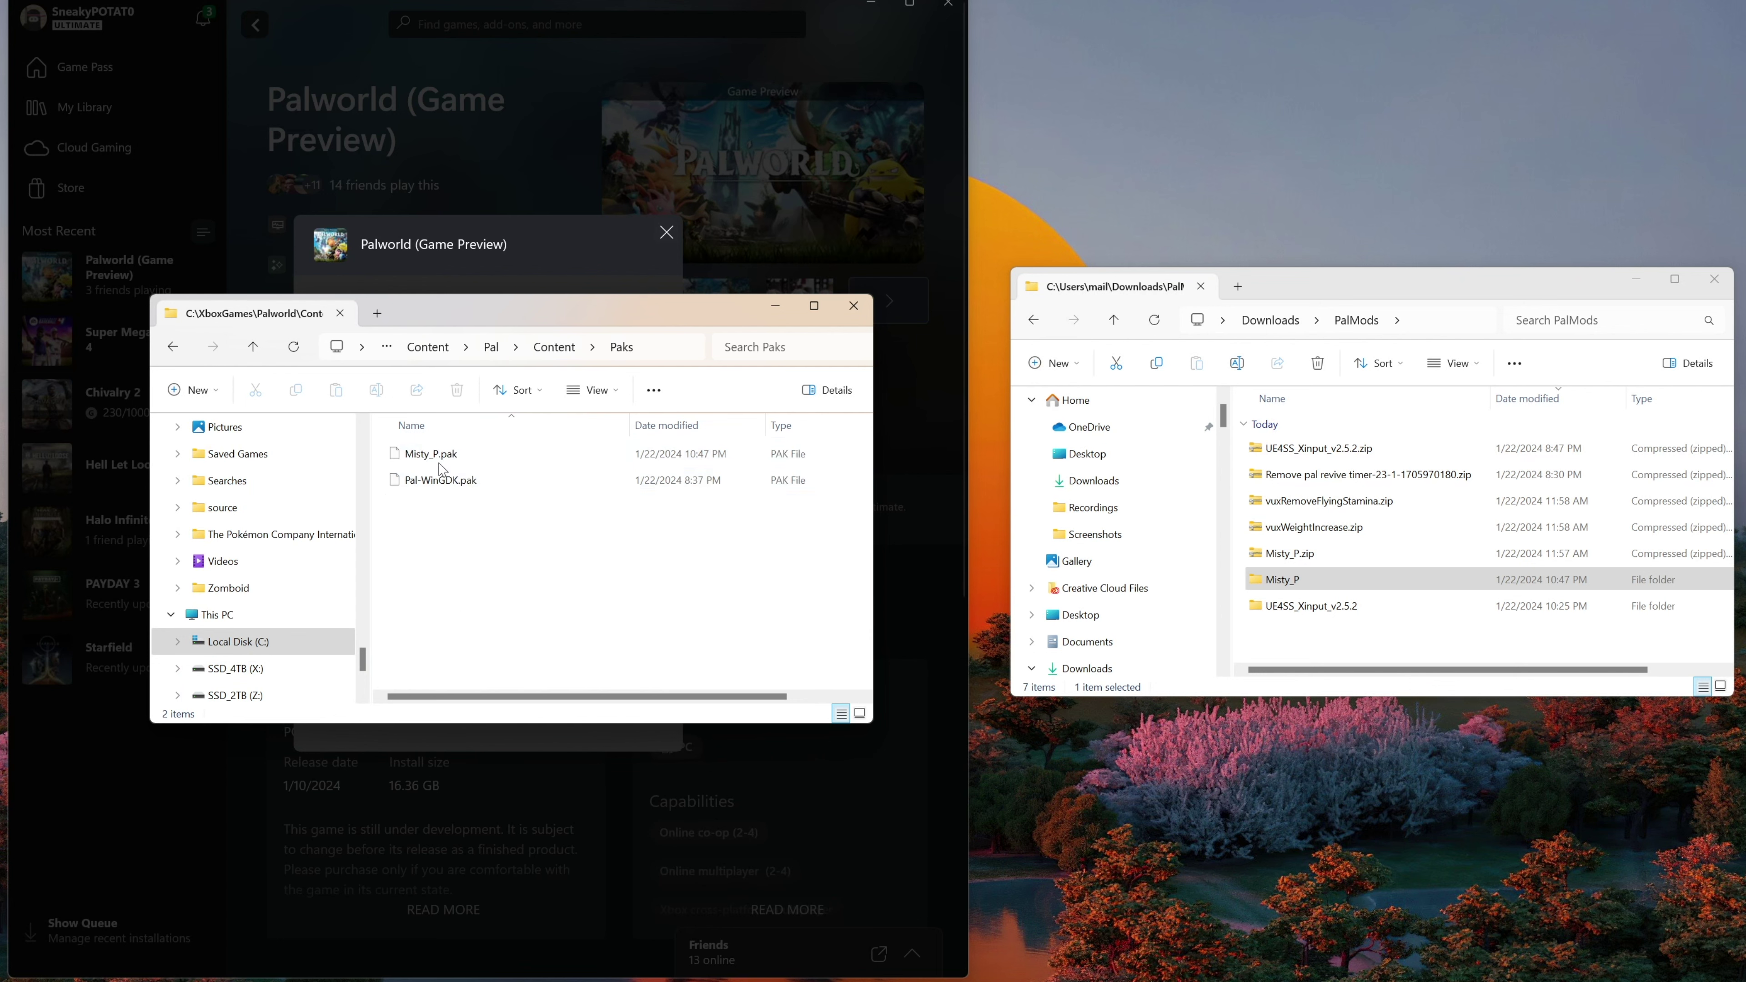
pyautogui.click(174, 347)
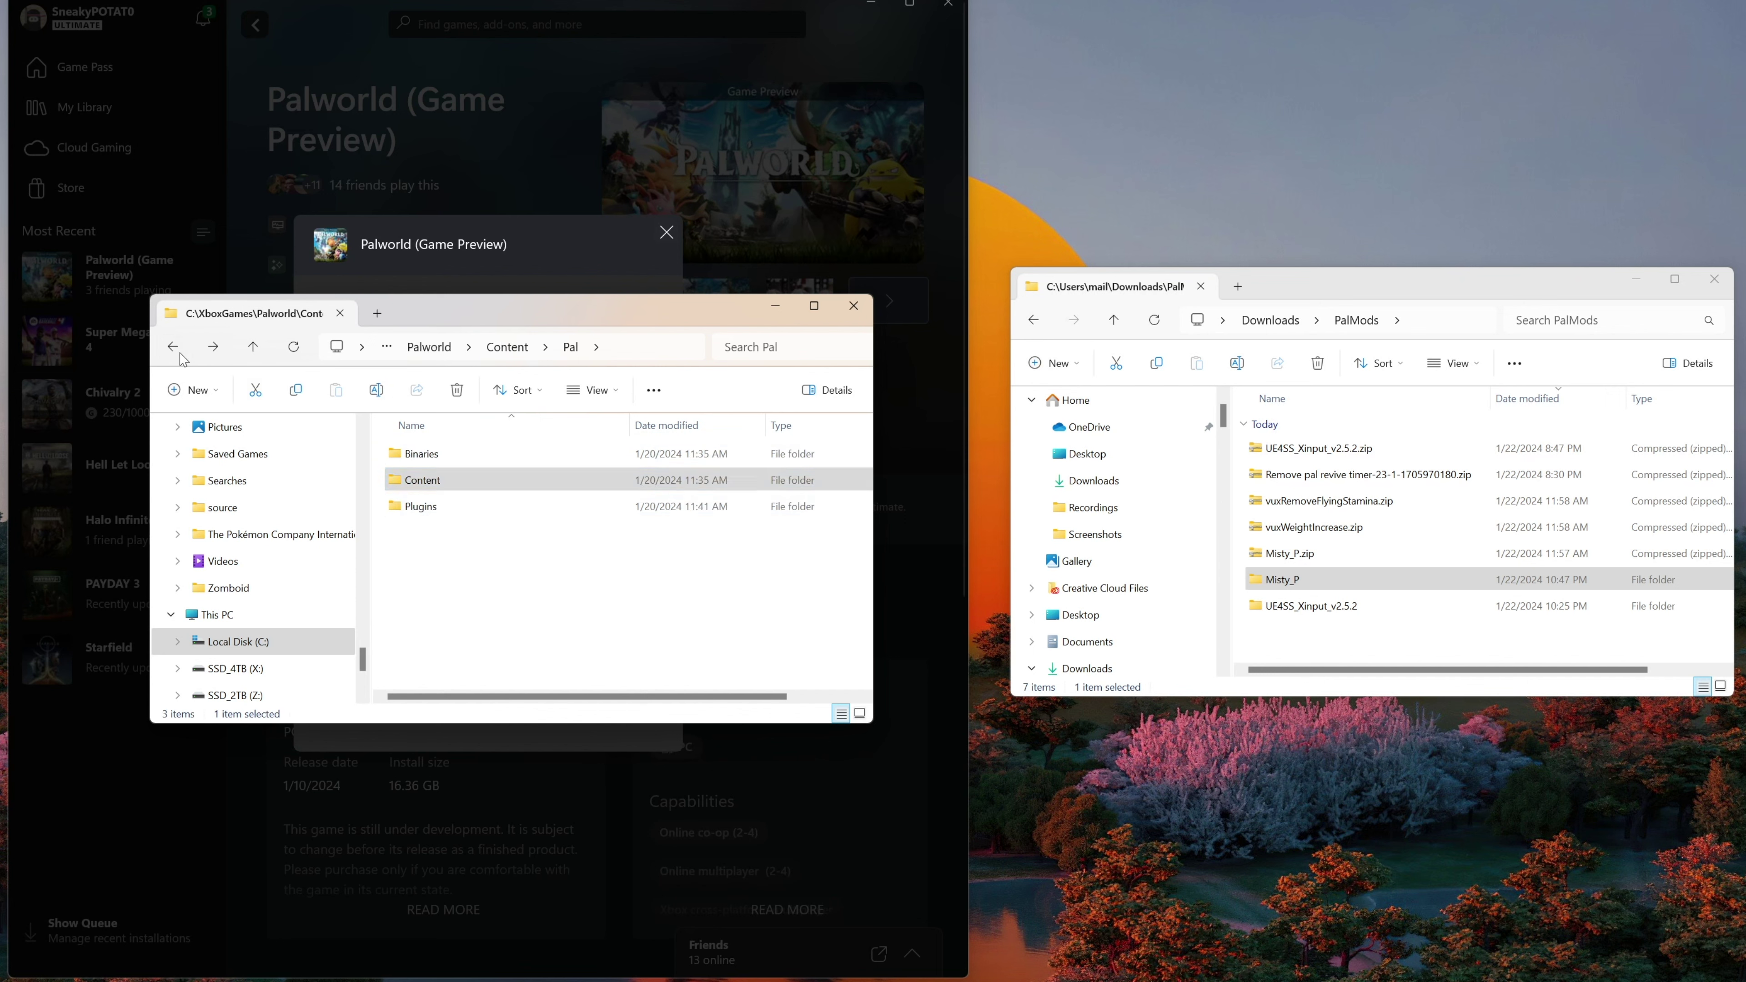
pyautogui.doubleClick(430, 455)
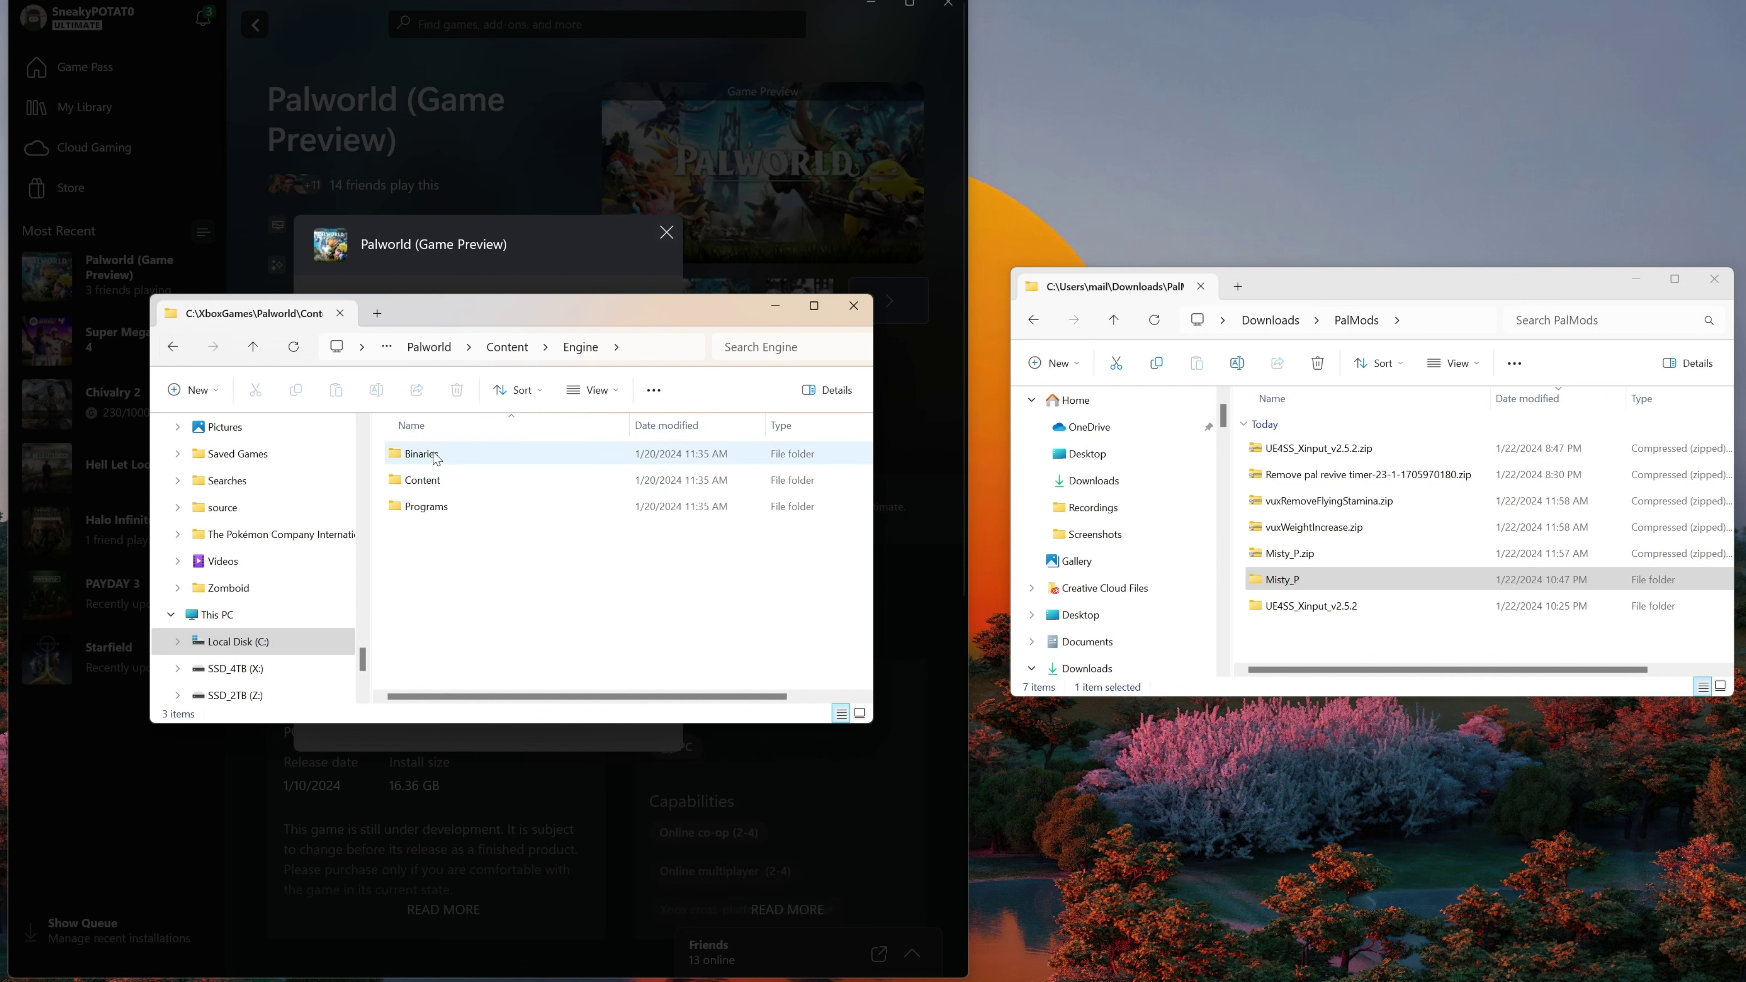
pyautogui.click(440, 458)
pyautogui.doubleClick(441, 458)
pyautogui.doubleClick(451, 506)
pyautogui.click(174, 347)
pyautogui.click(173, 347)
pyautogui.click(175, 349)
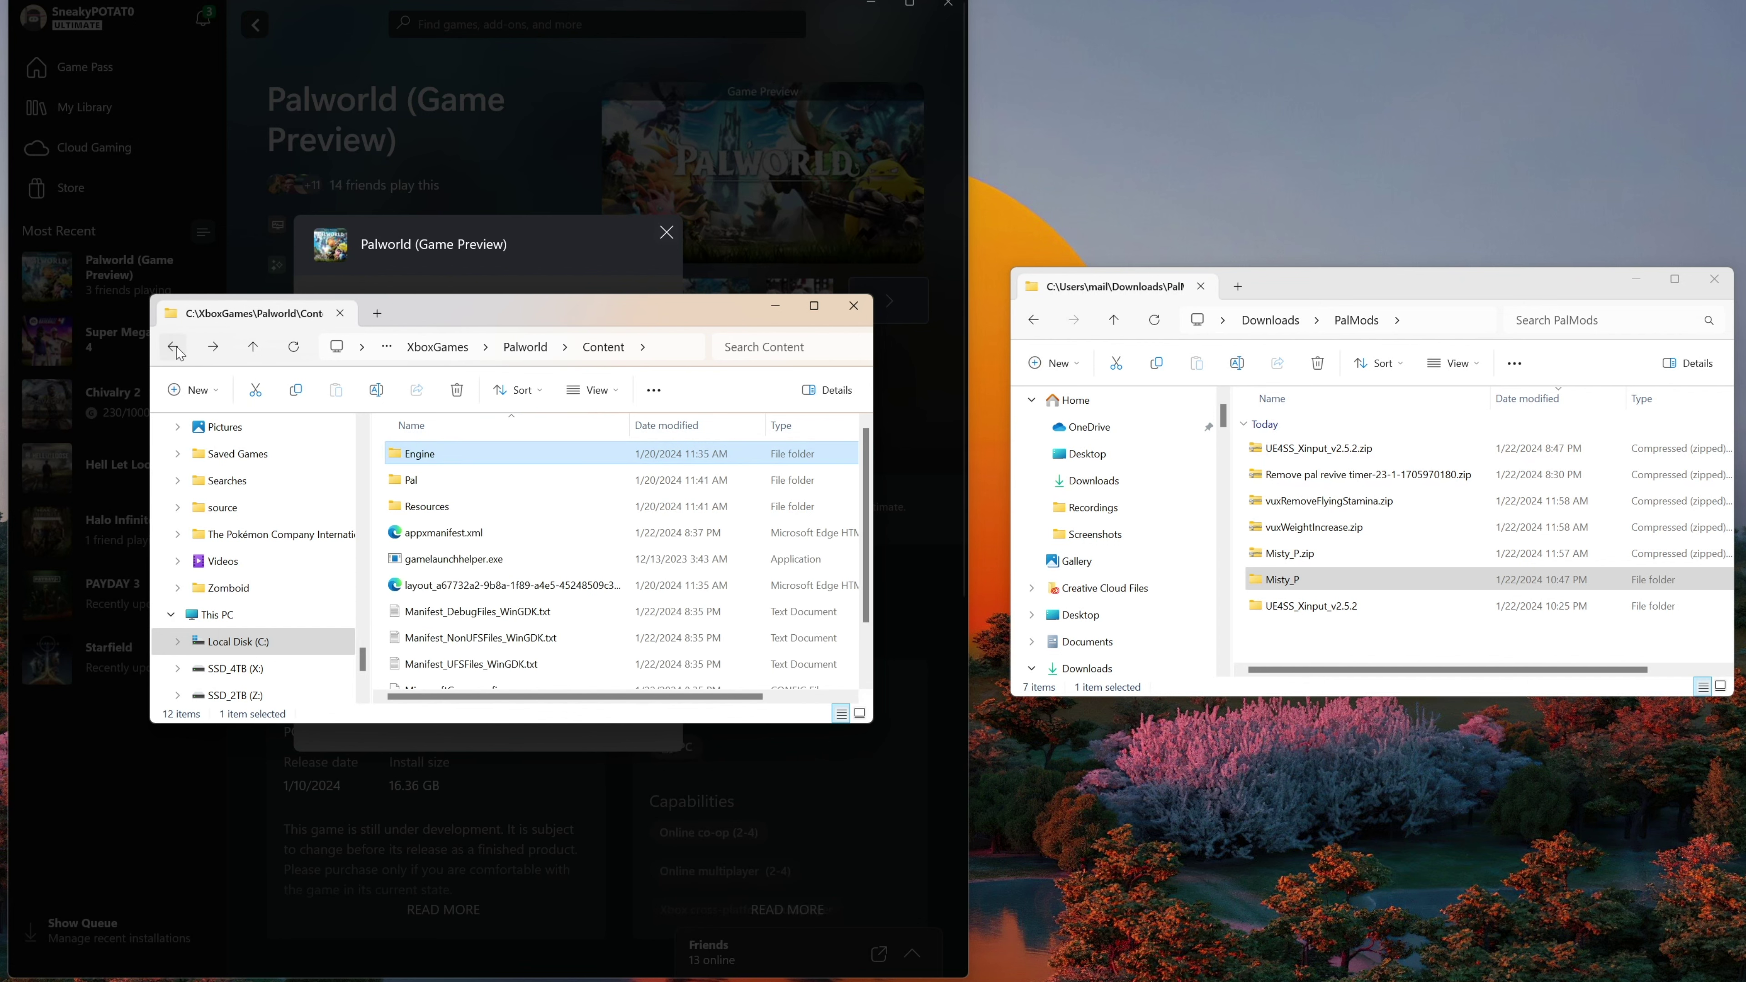
pyautogui.doubleClick(485, 482)
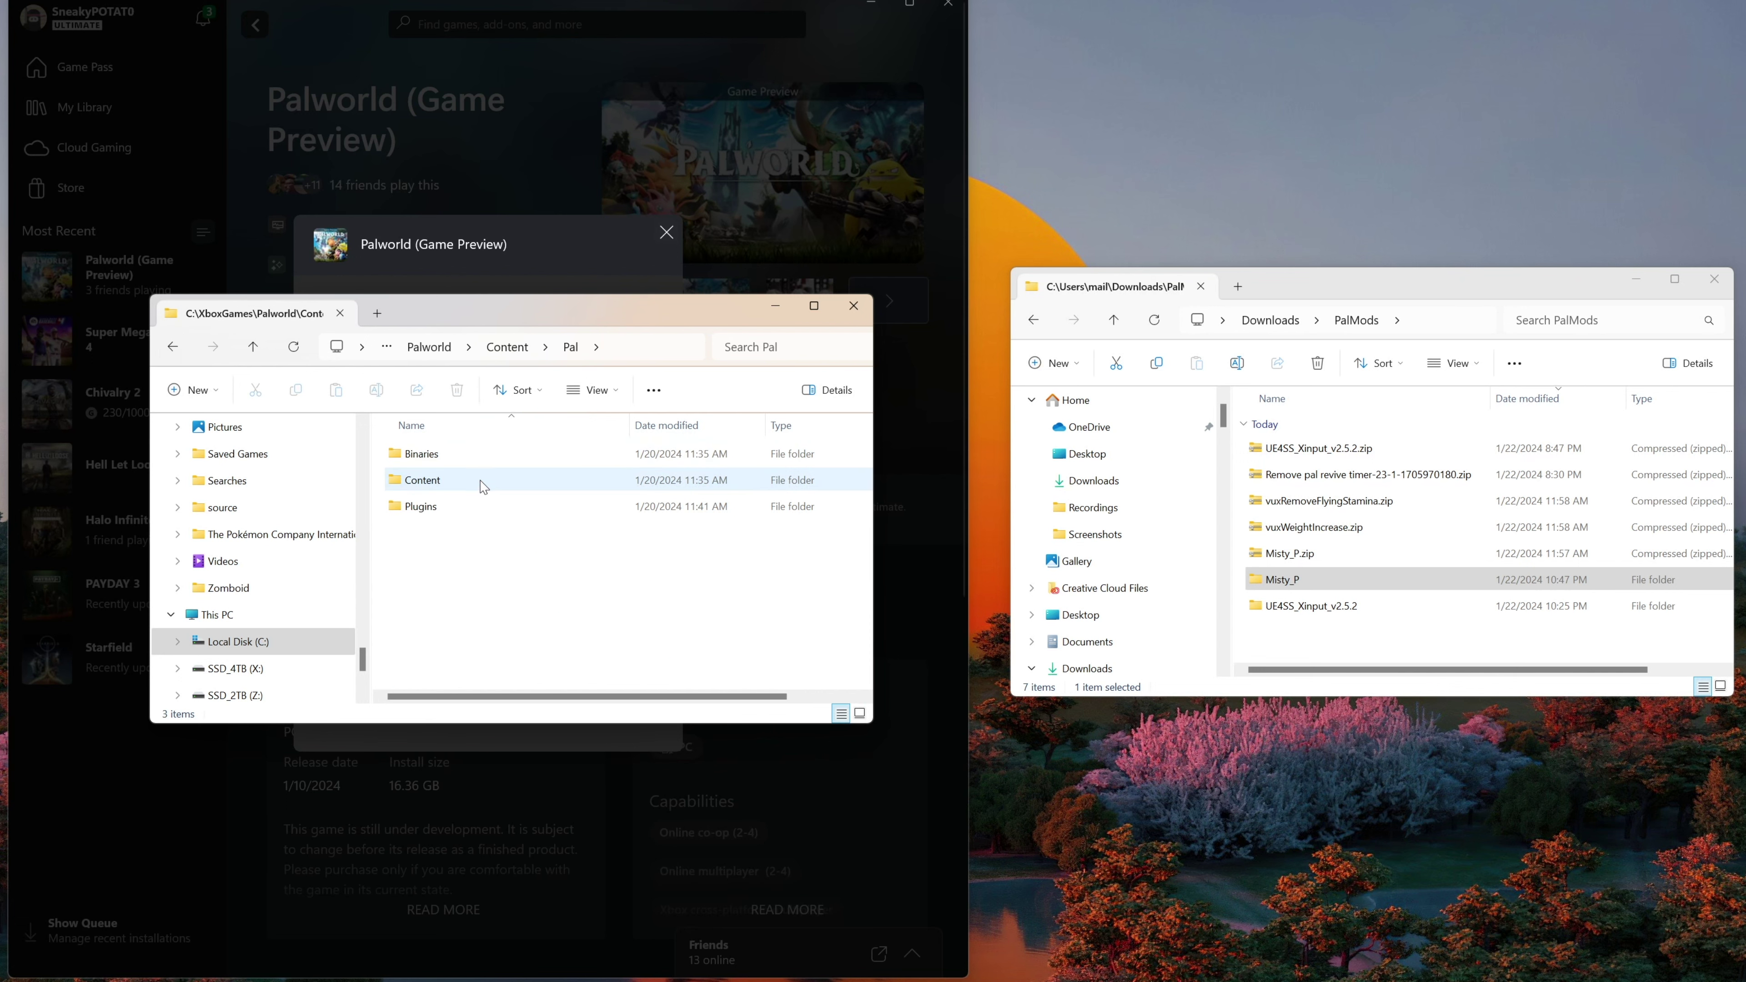
pyautogui.doubleClick(449, 458)
pyautogui.doubleClick(449, 457)
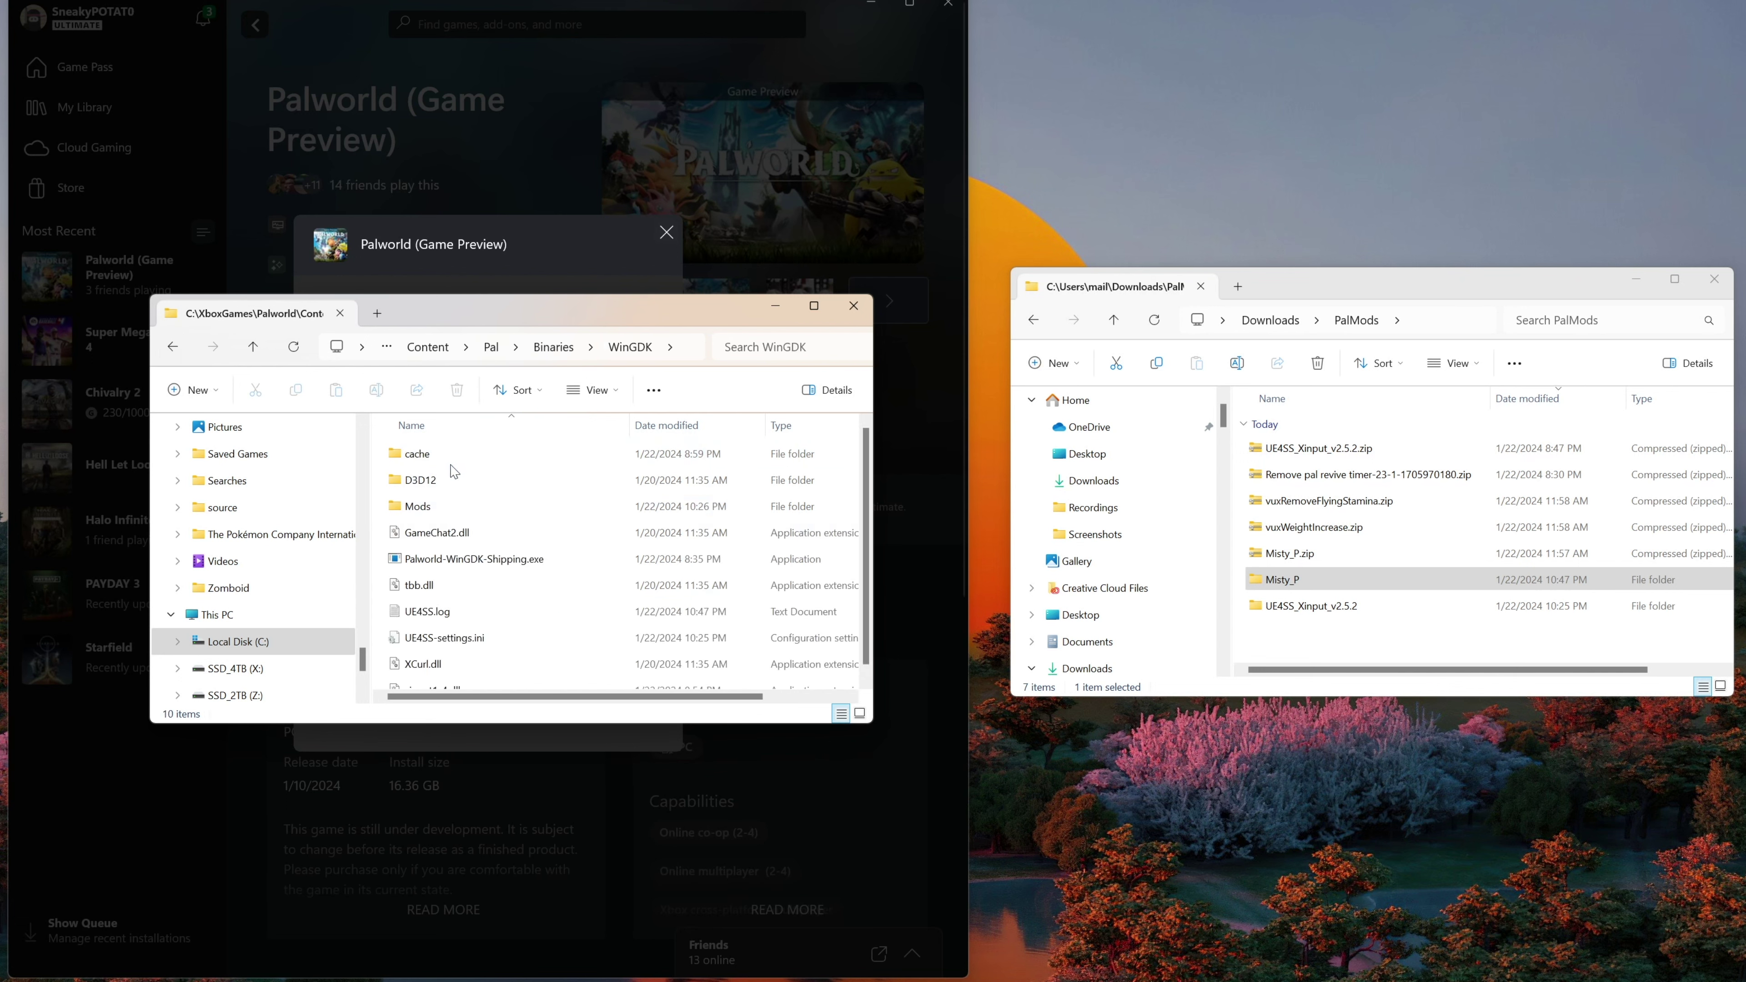
pyautogui.scroll(-1, 496, 507)
pyautogui.doubleClick(431, 503)
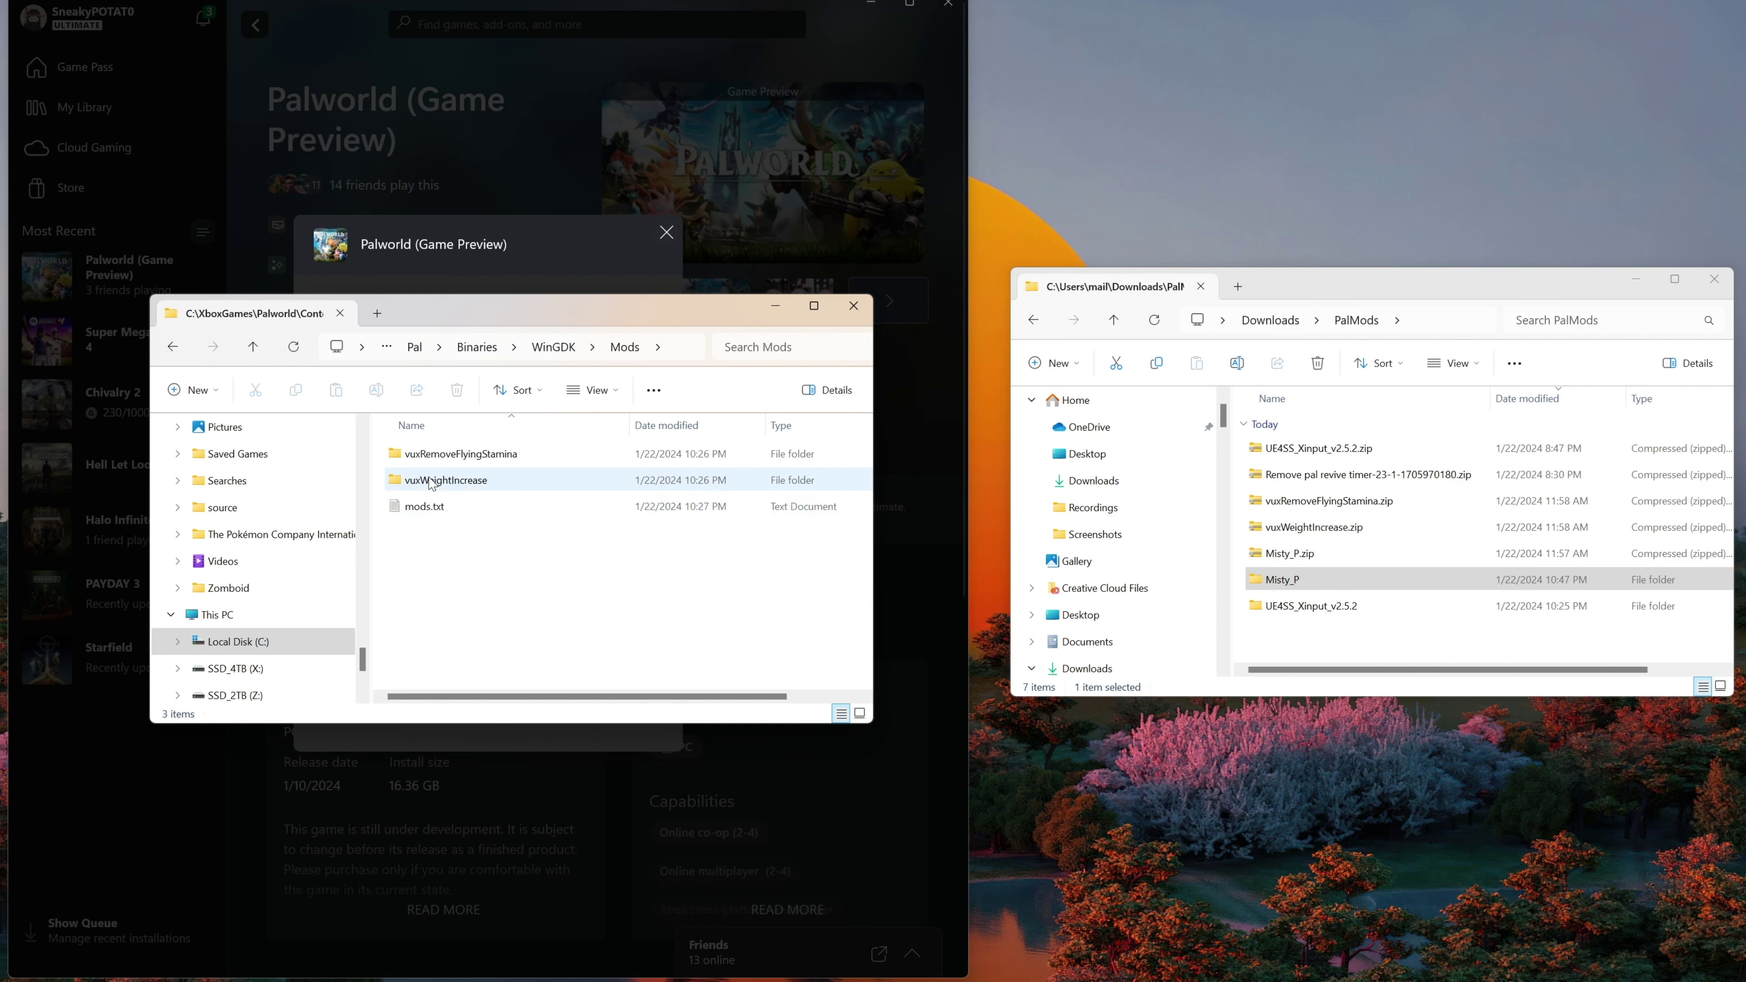
pyautogui.click(177, 354)
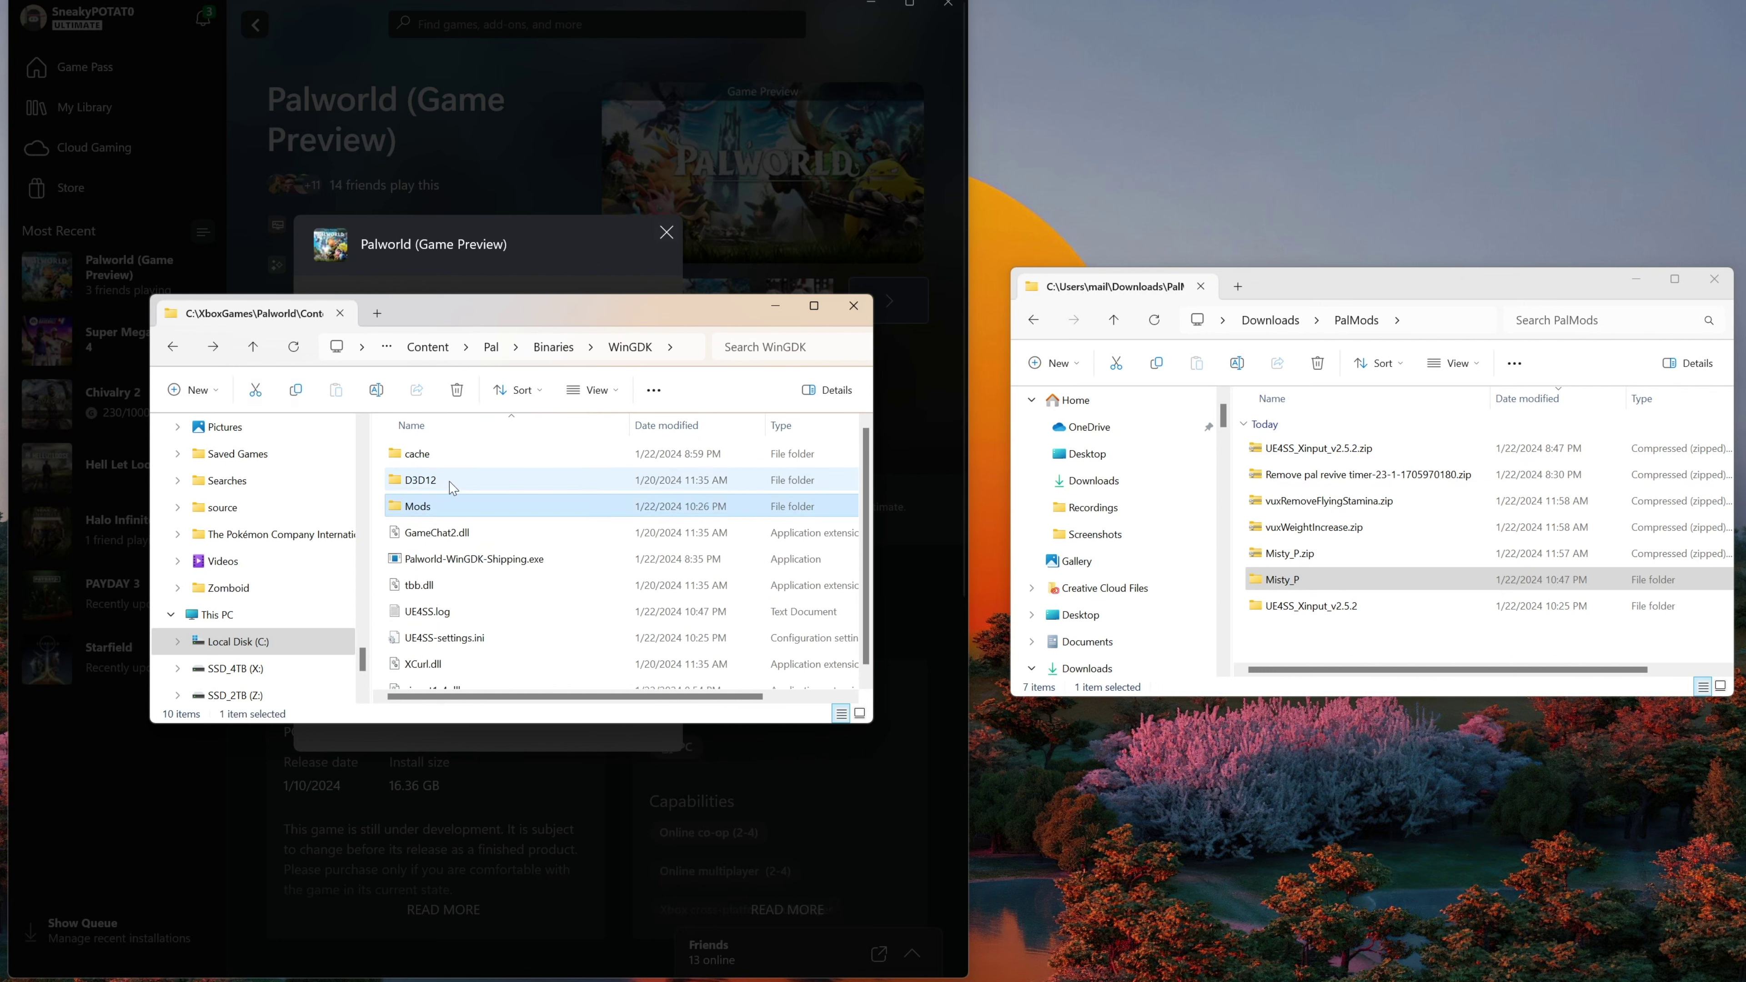
pyautogui.doubleClick(446, 509)
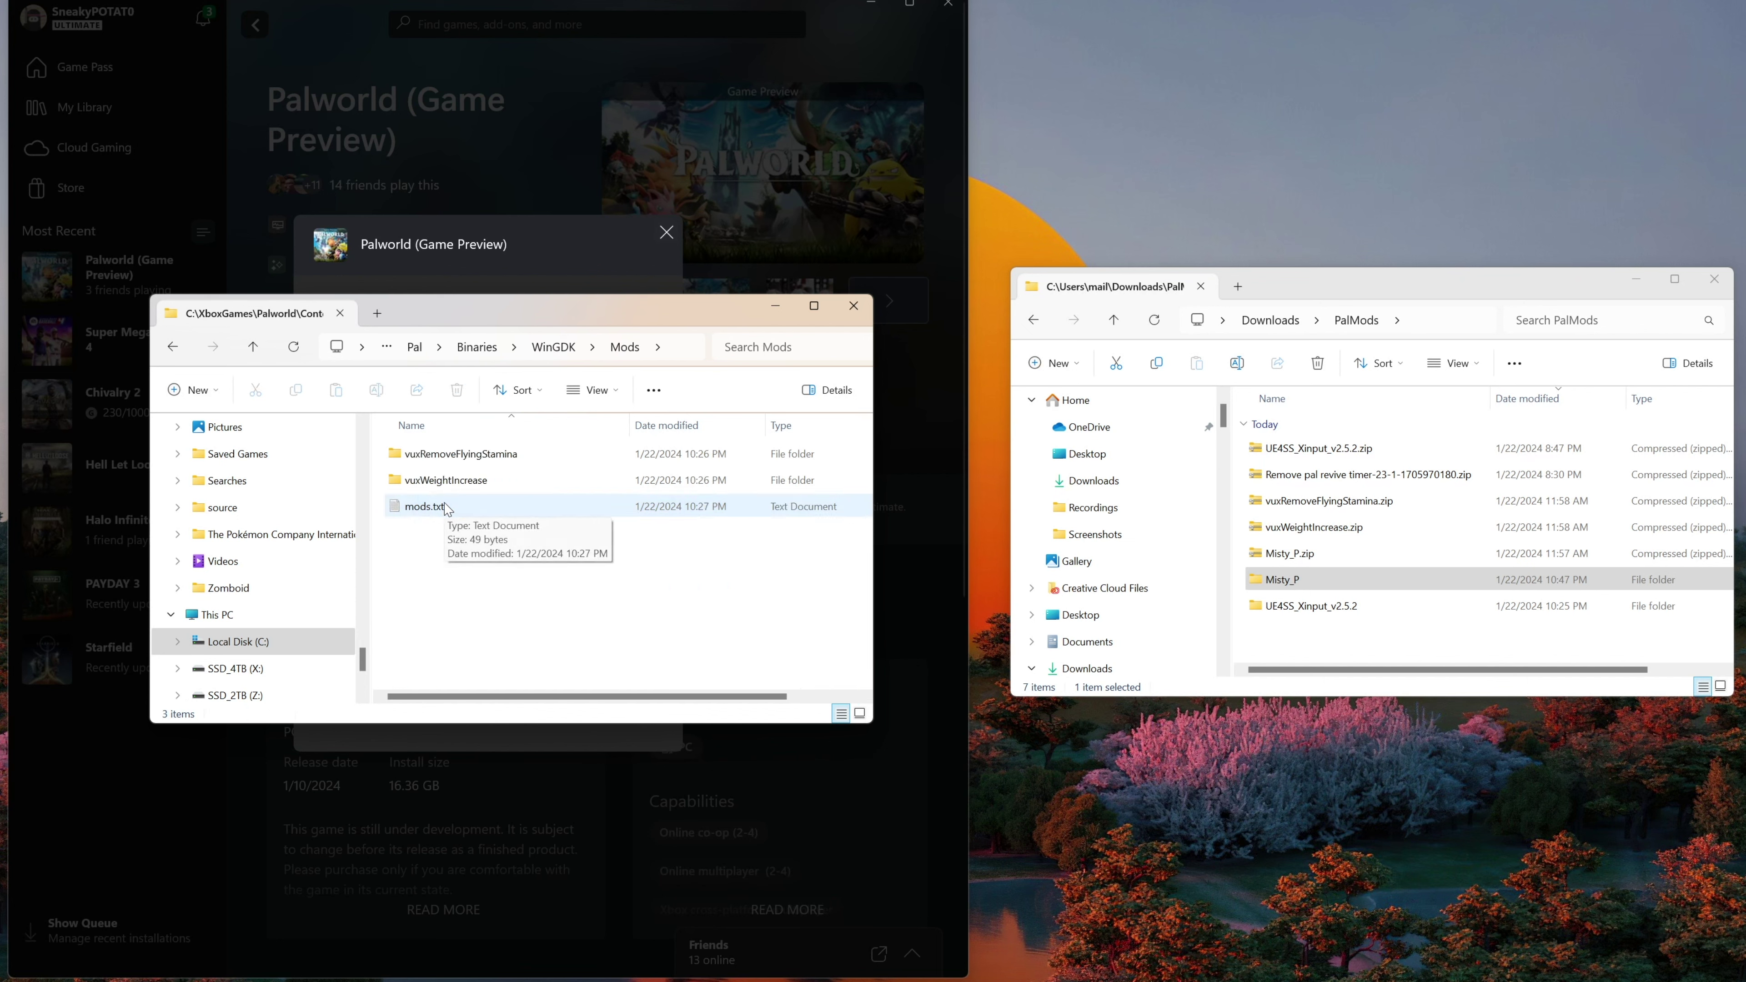
pyautogui.click(174, 351)
pyautogui.click(174, 351)
pyautogui.click(173, 350)
pyautogui.click(173, 350)
pyautogui.click(174, 351)
pyautogui.click(173, 351)
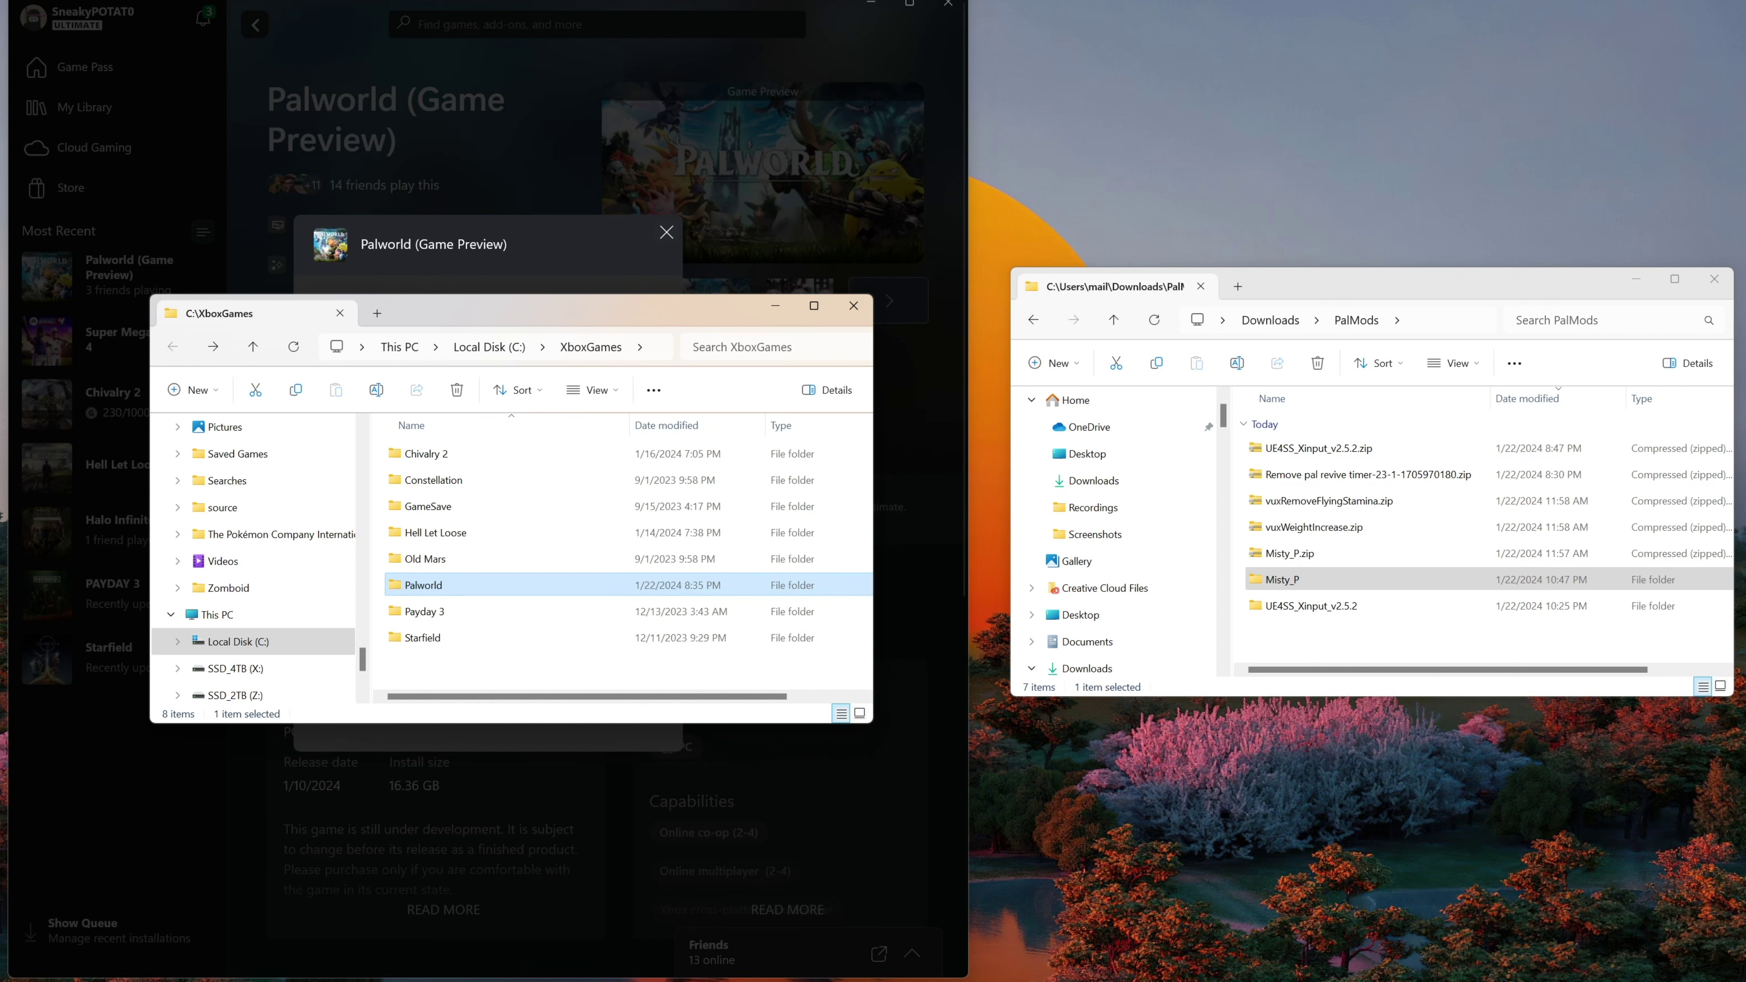
# Delete Misty_P.pak from Palworld's Content\Pal\Content\Paks folder.
pyautogui.doubleClick(433, 587)
pyautogui.doubleClick(447, 454)
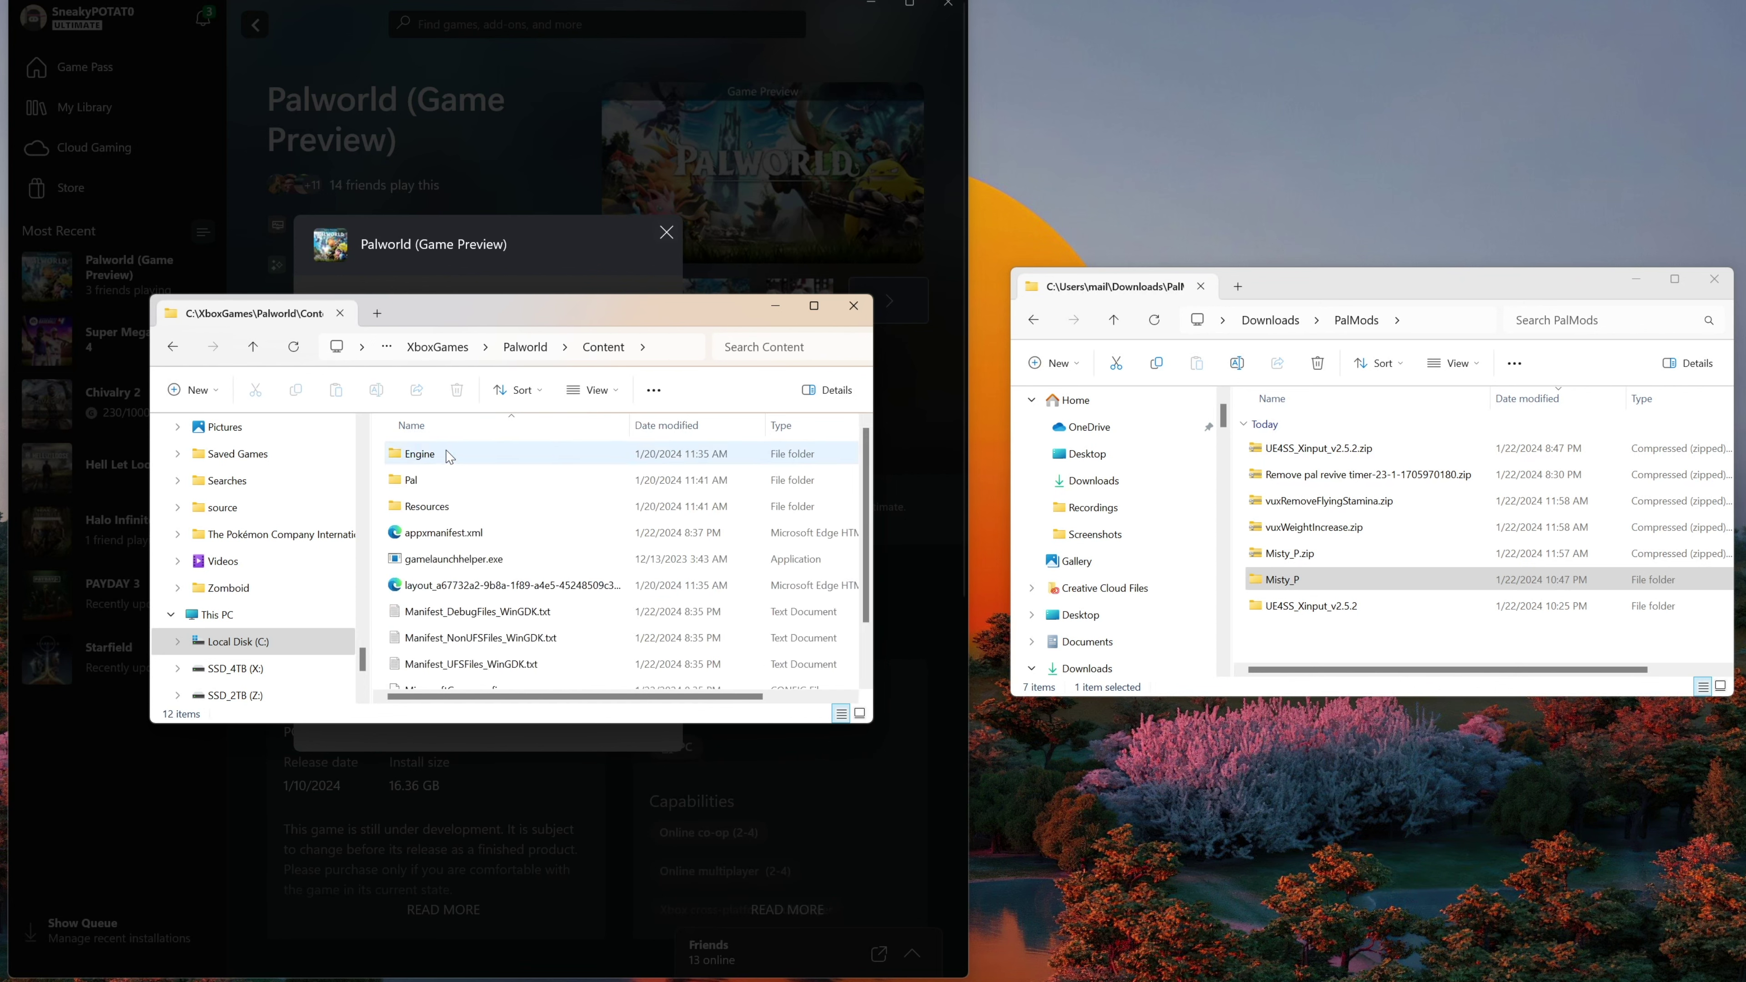
pyautogui.doubleClick(435, 482)
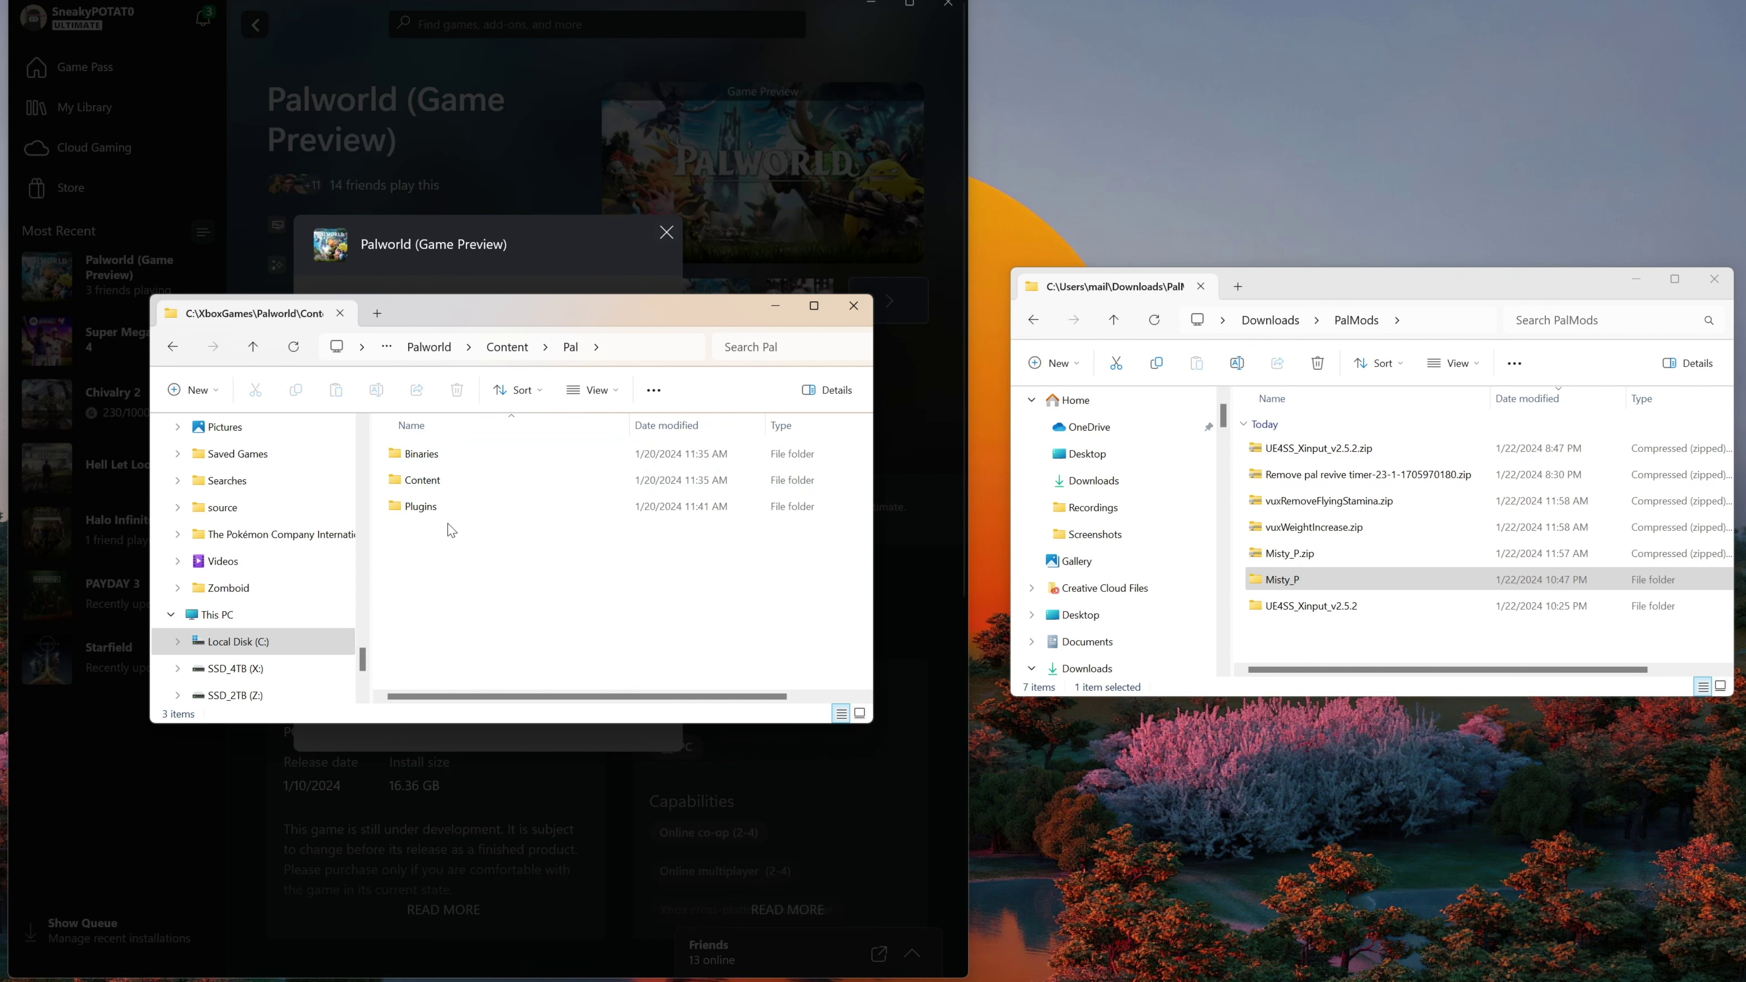
pyautogui.doubleClick(447, 484)
pyautogui.doubleClick(439, 457)
pyautogui.click(458, 458)
pyautogui.press('Delete')
# Delete the vuxRemoveFlyingStamina folder from Pal\Binaries\WinGDK\Mods.
pyautogui.click(178, 346)
pyautogui.click(178, 347)
pyautogui.click(178, 346)
pyautogui.click(178, 347)
pyautogui.doubleClick(425, 452)
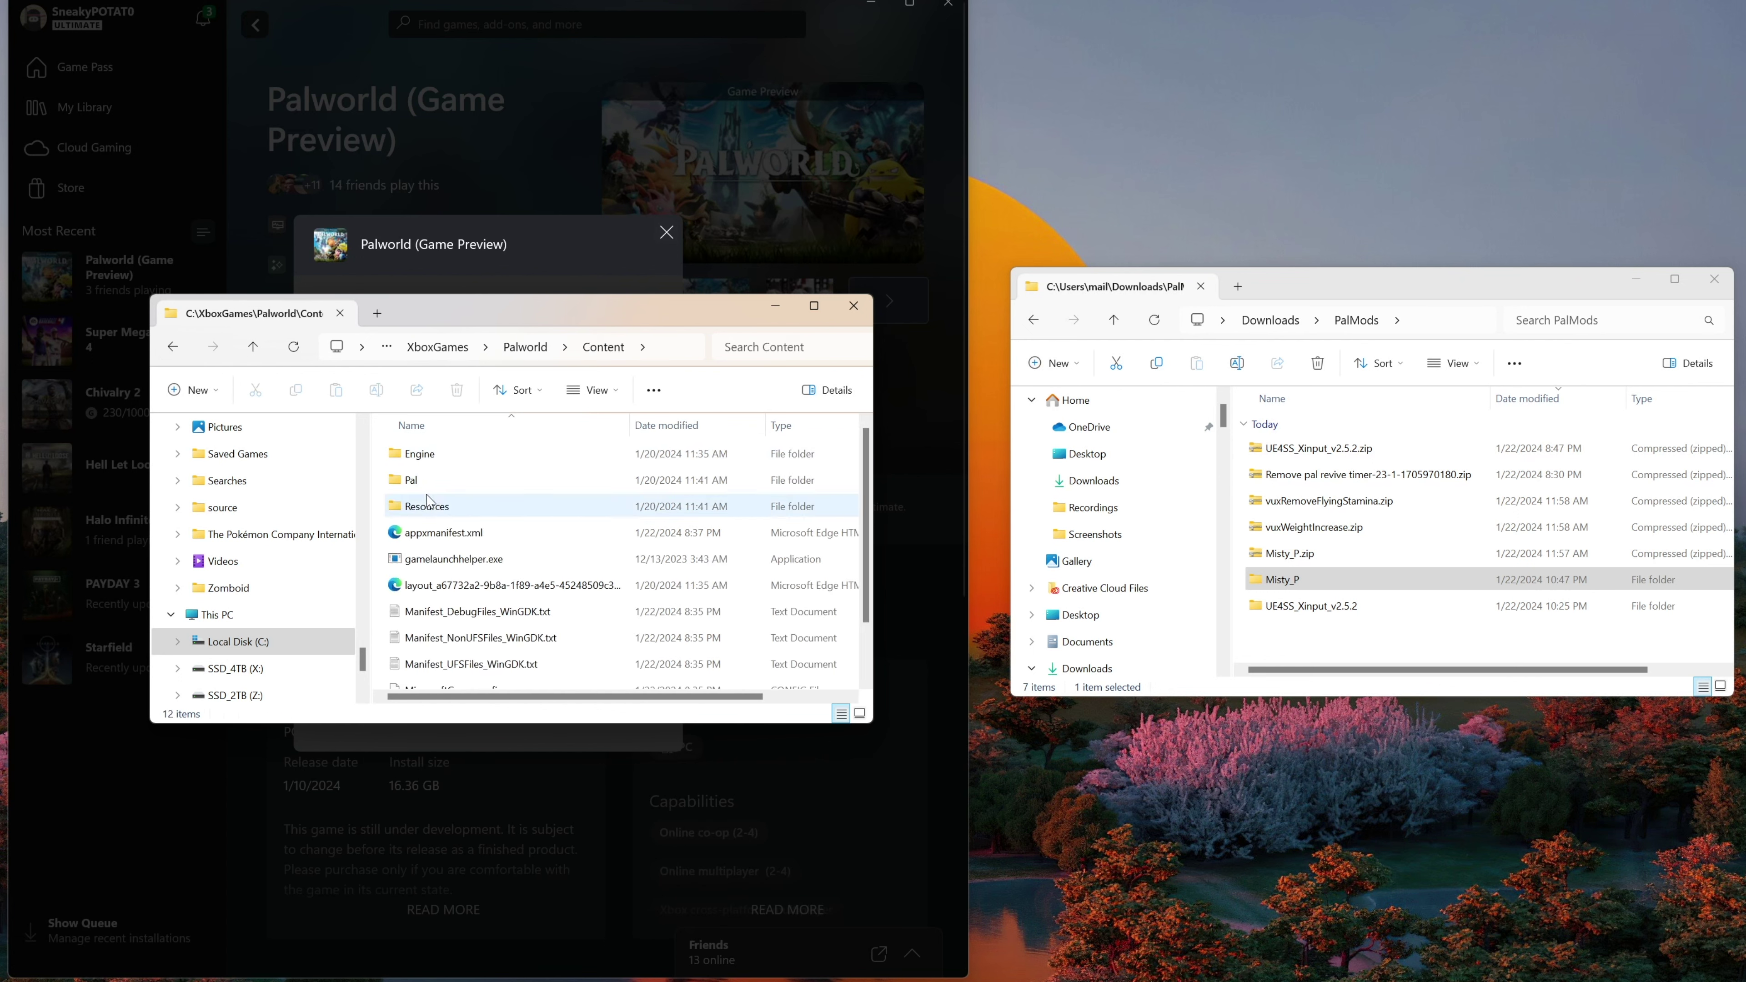
pyautogui.doubleClick(425, 485)
pyautogui.doubleClick(424, 454)
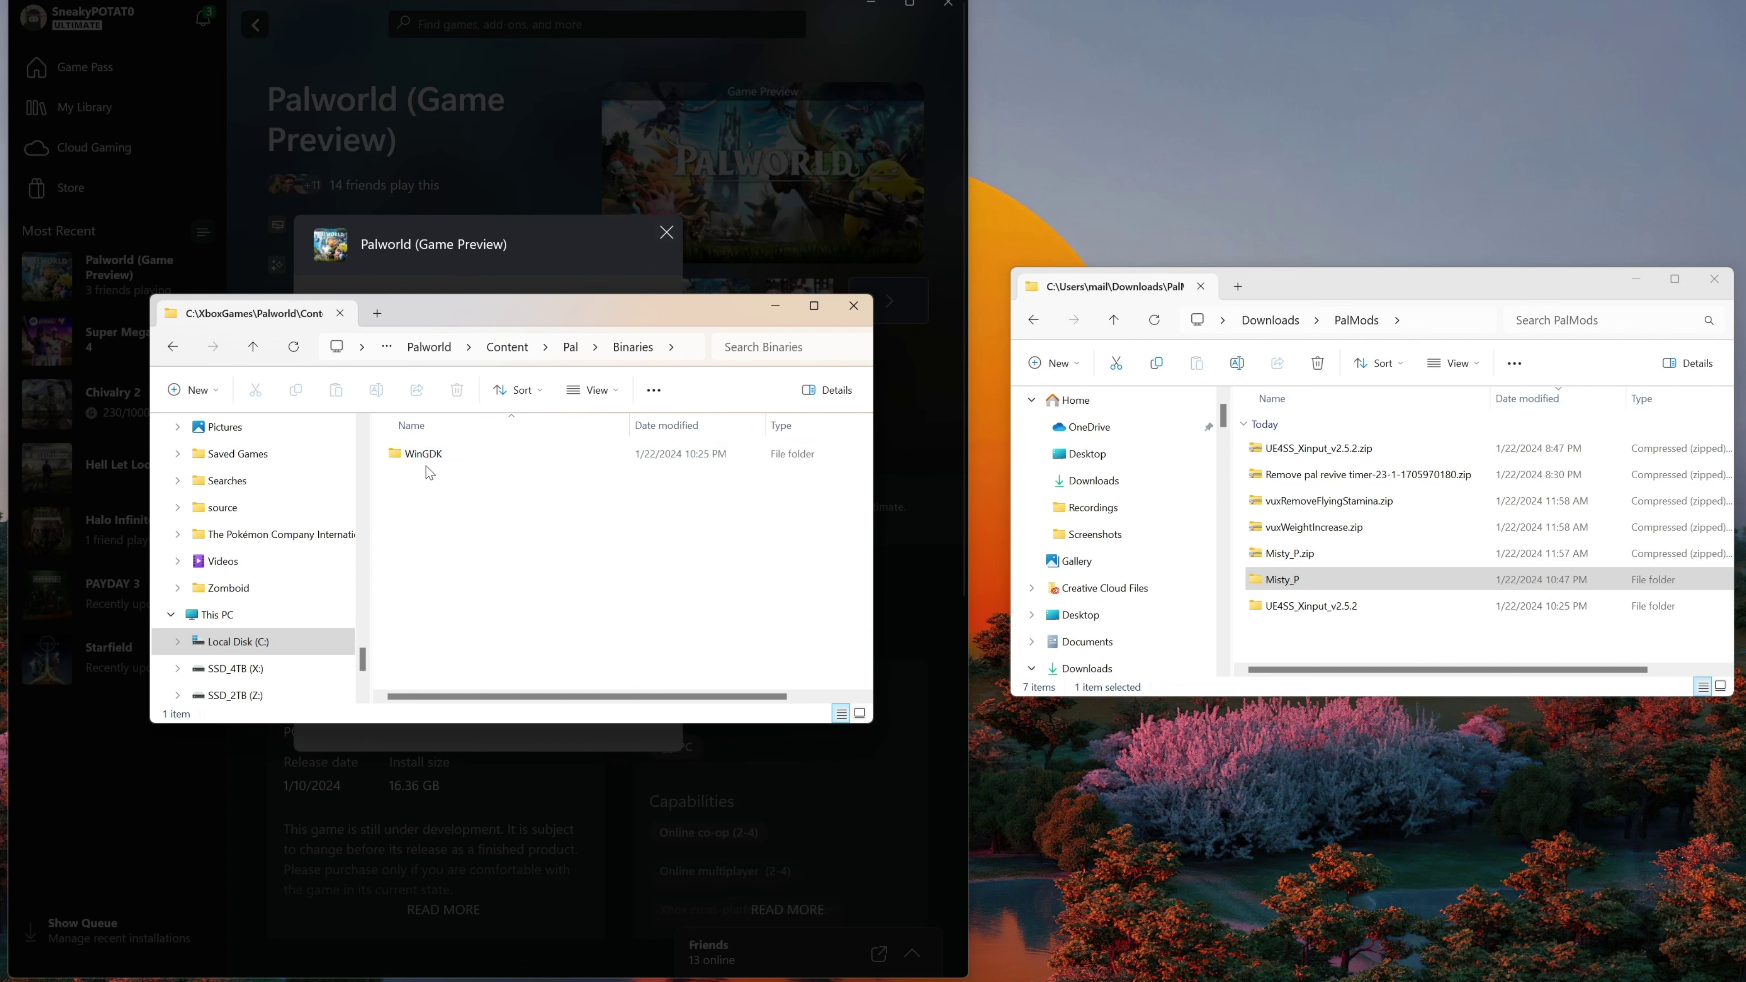
pyautogui.doubleClick(425, 455)
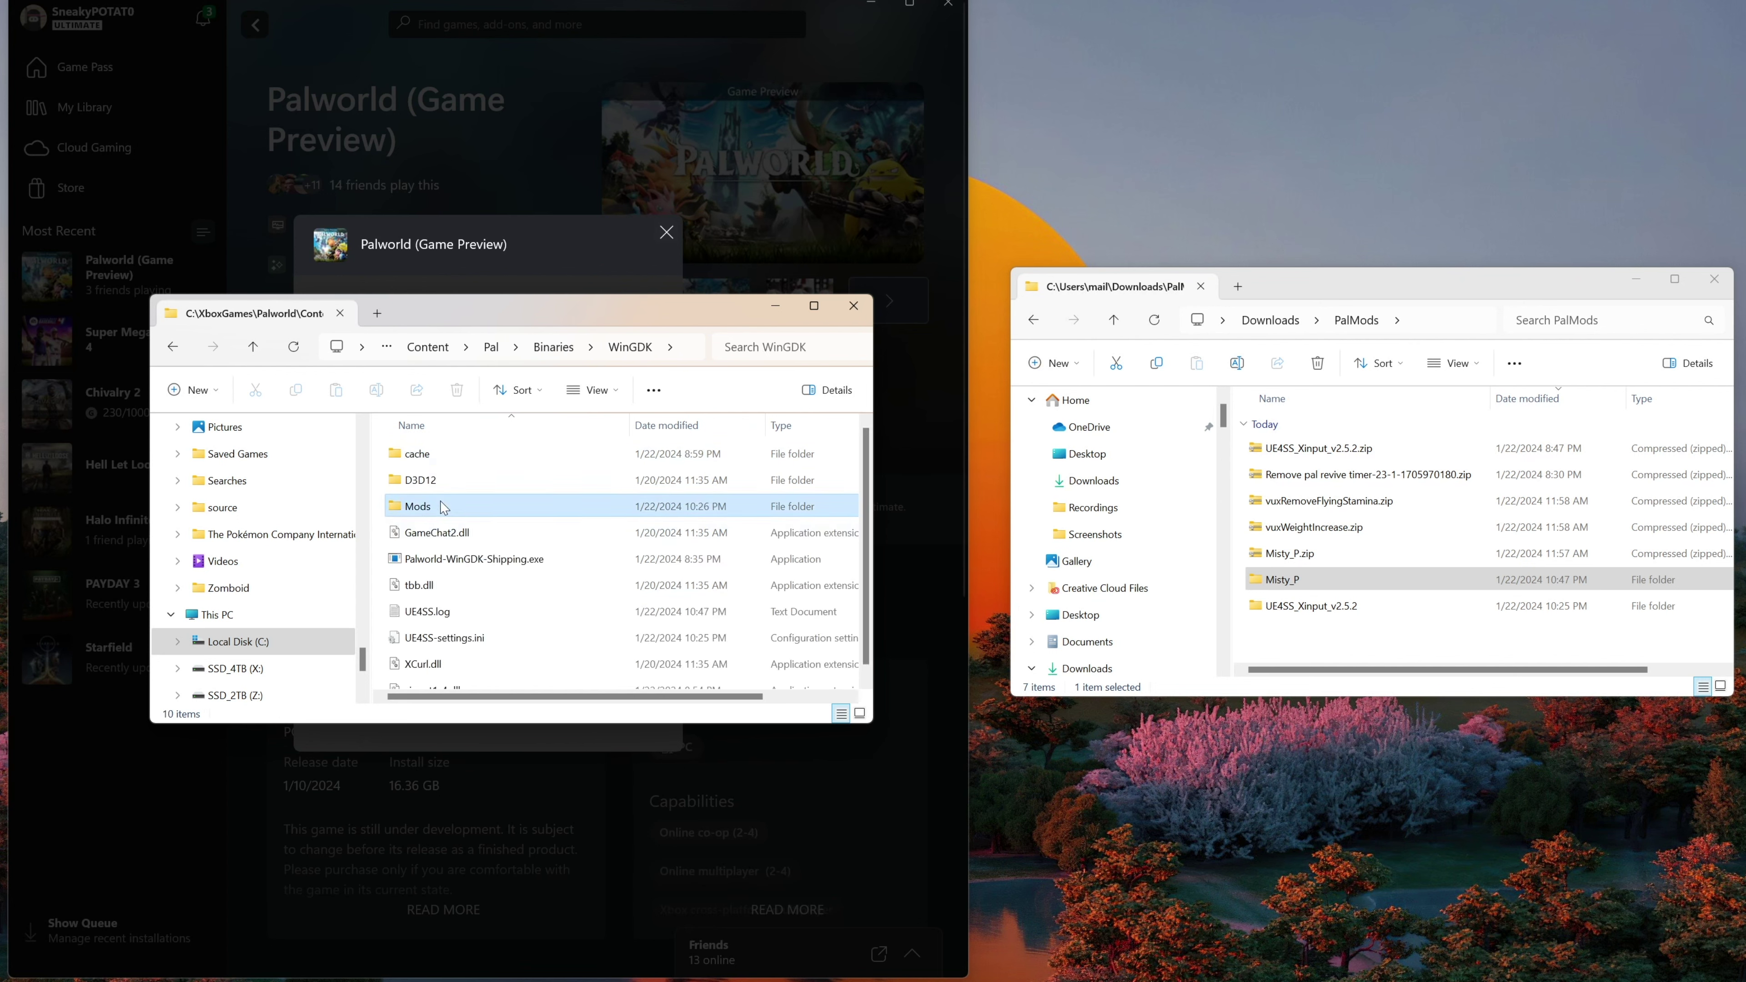
pyautogui.doubleClick(447, 507)
pyautogui.click(477, 488)
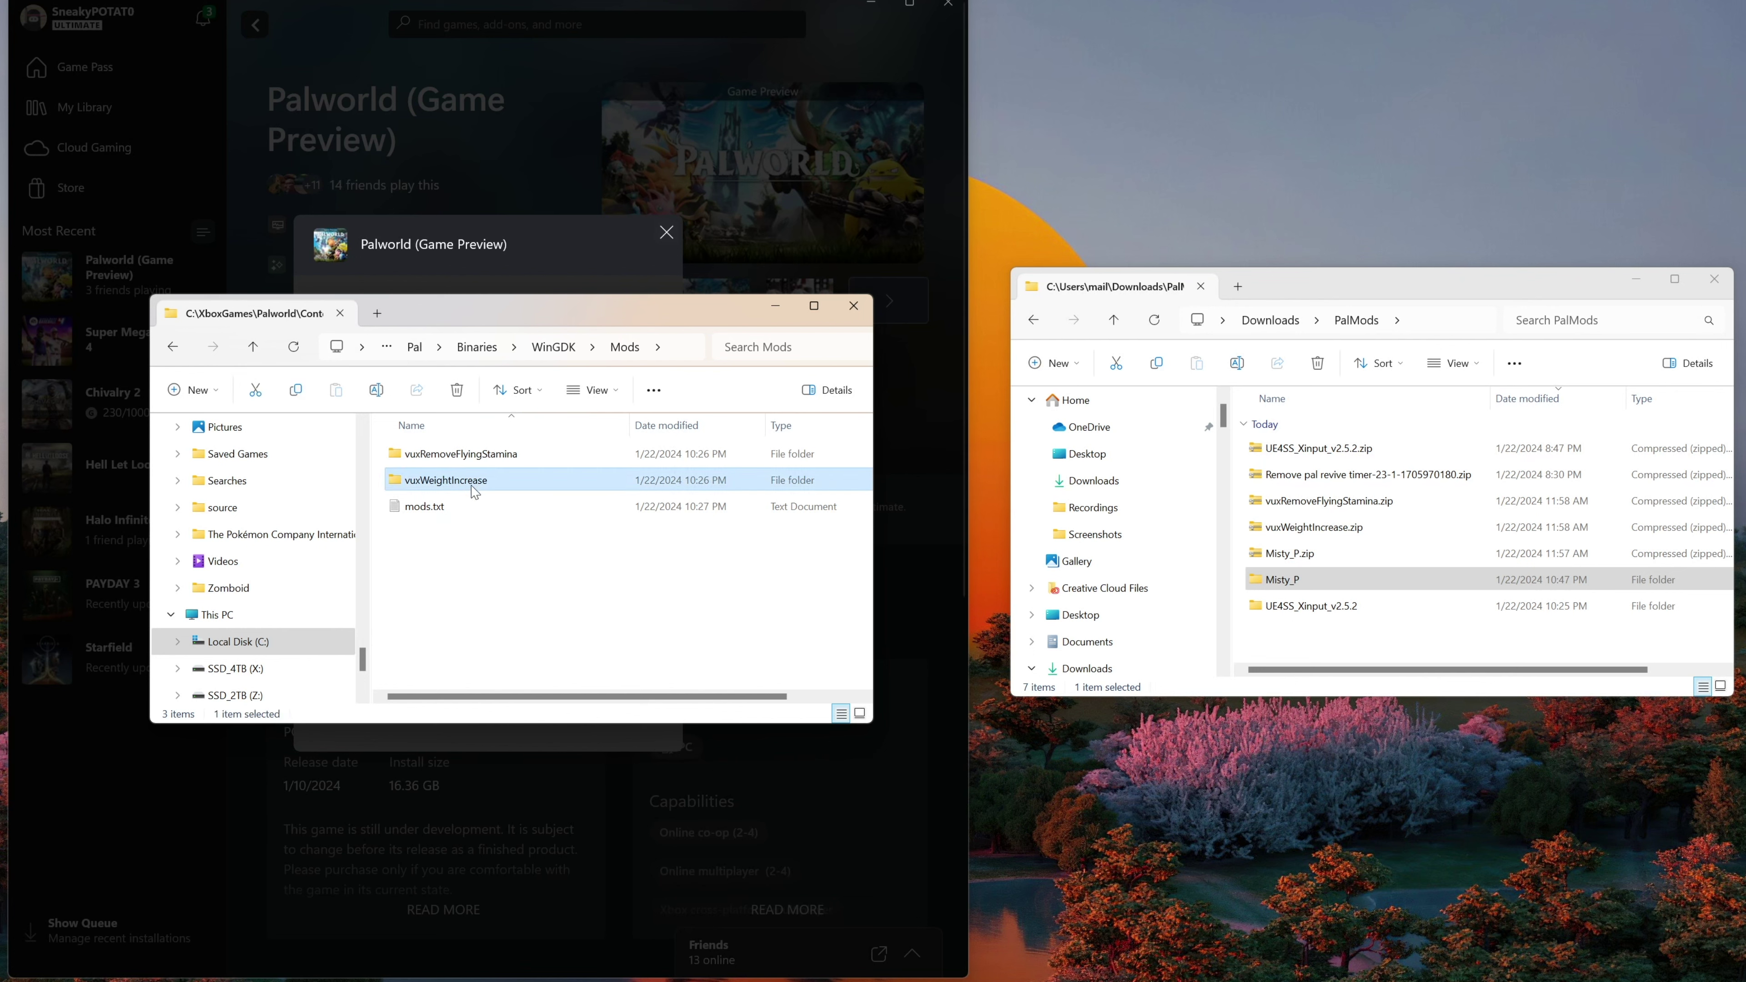
pyautogui.click(497, 457)
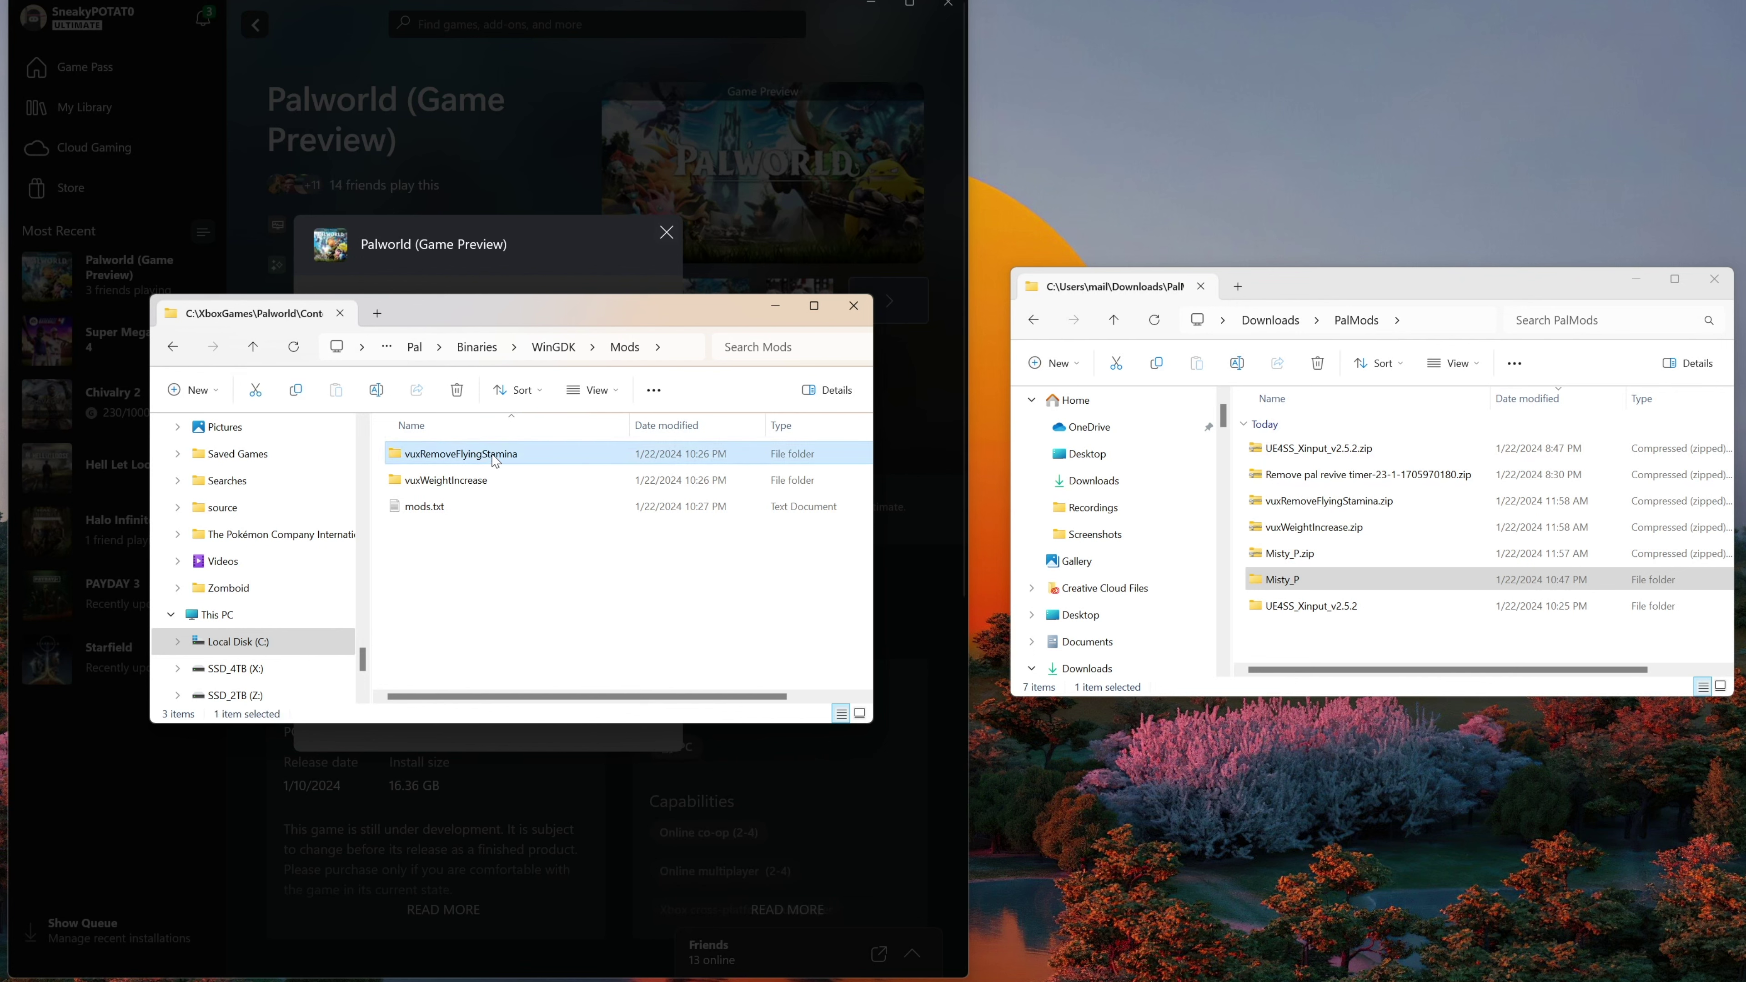
pyautogui.press('Delete')
# Remove the vuxRemoveFlyingStamina line from mods.txt, leaving only vuxWeightIncrease : 1.
pyautogui.doubleClick(441, 480)
pyautogui.moveTo(538, 340); pyautogui.dragTo(287, 342)
pyautogui.press('BackSpace')
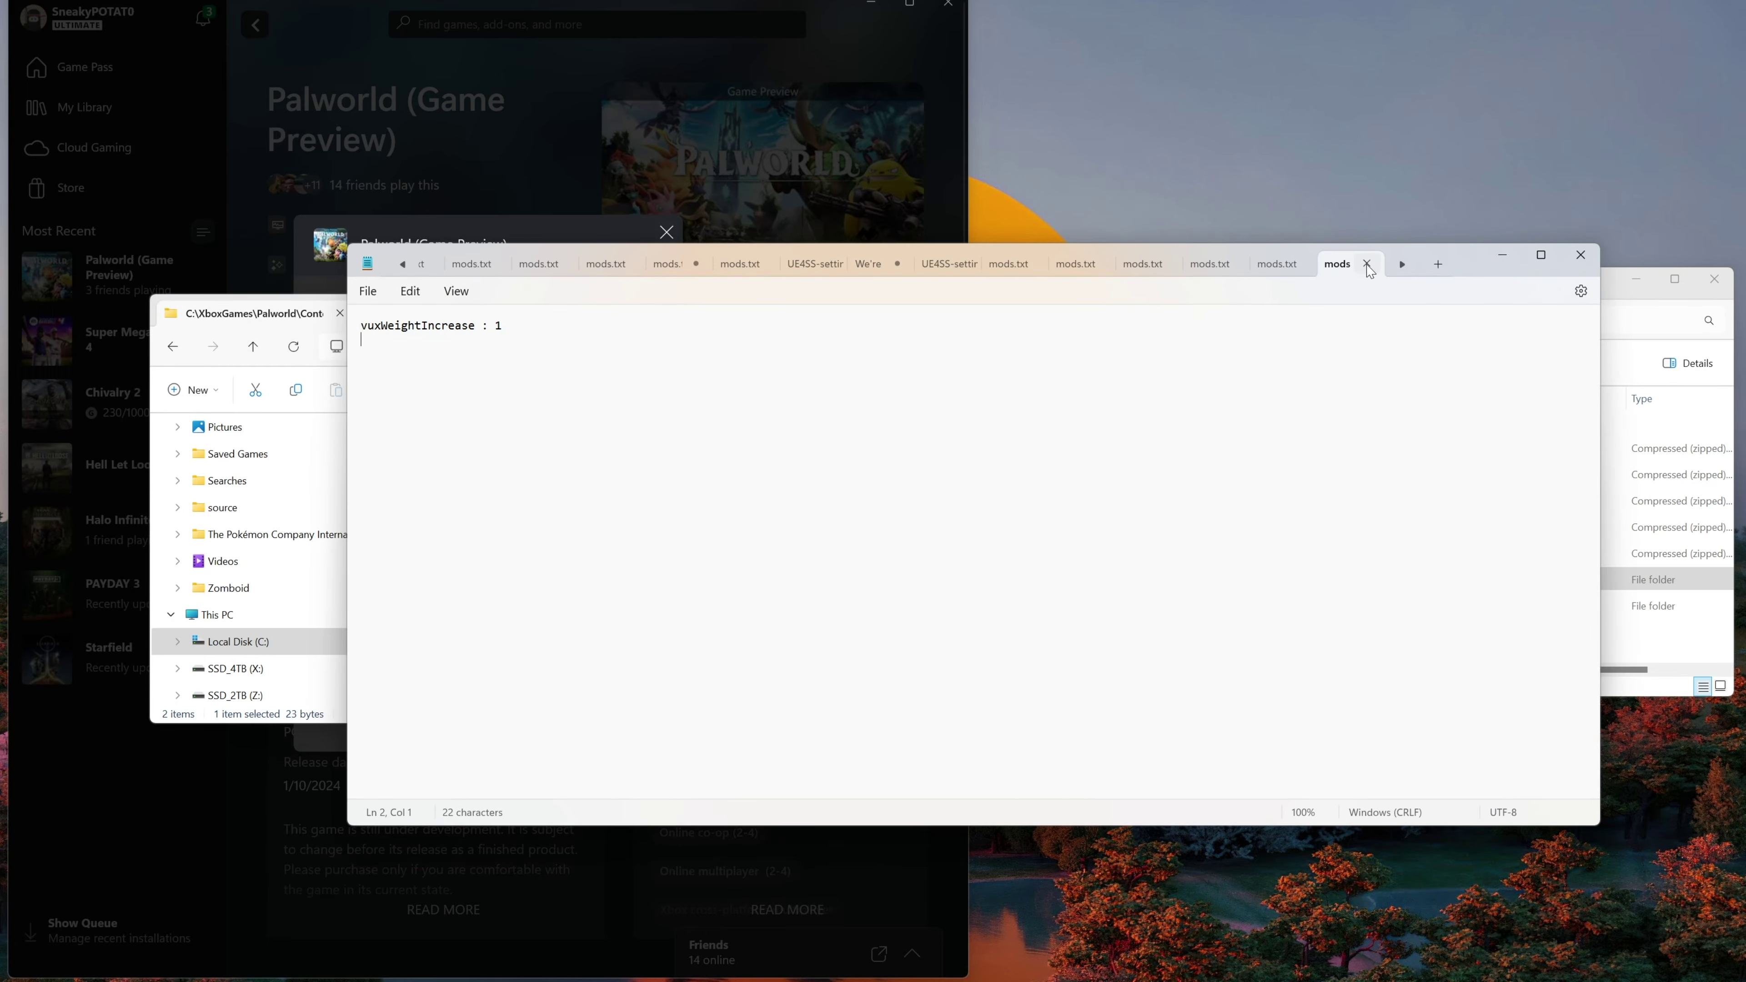
pyautogui.click(1367, 266)
pyautogui.click(1573, 254)
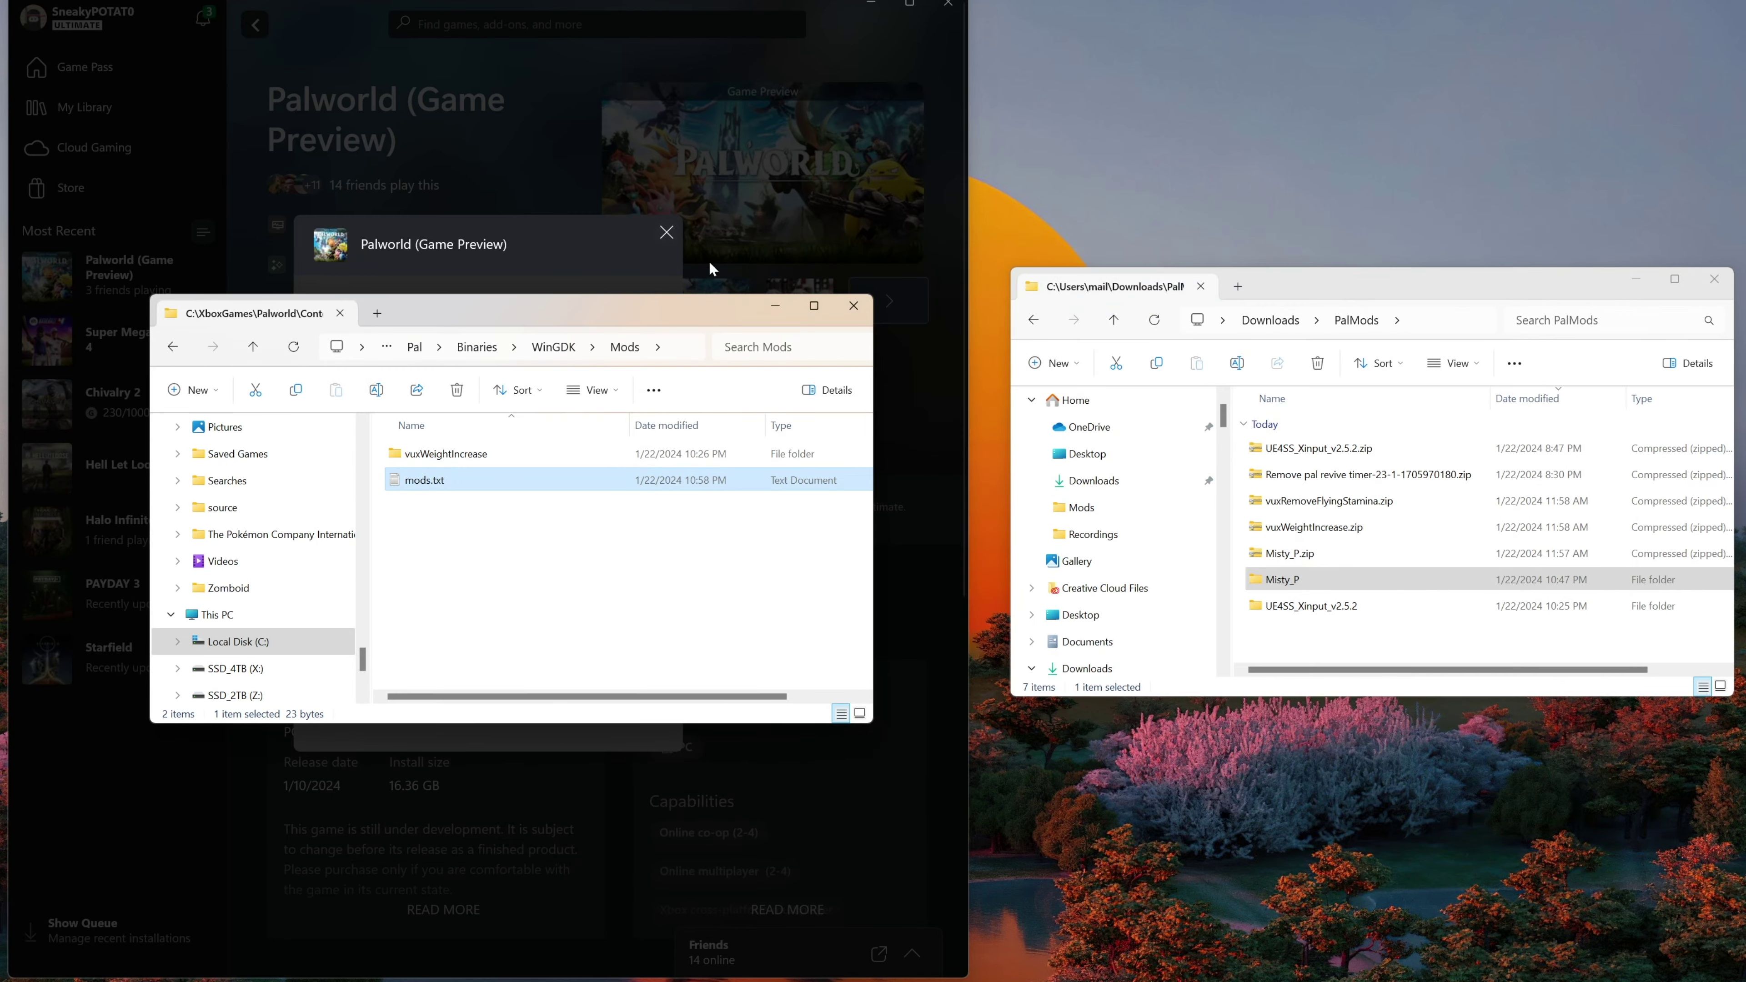
# Close the Xbox files dialog and relaunch Palworld without the Misty_P mod.
pyautogui.click(666, 234)
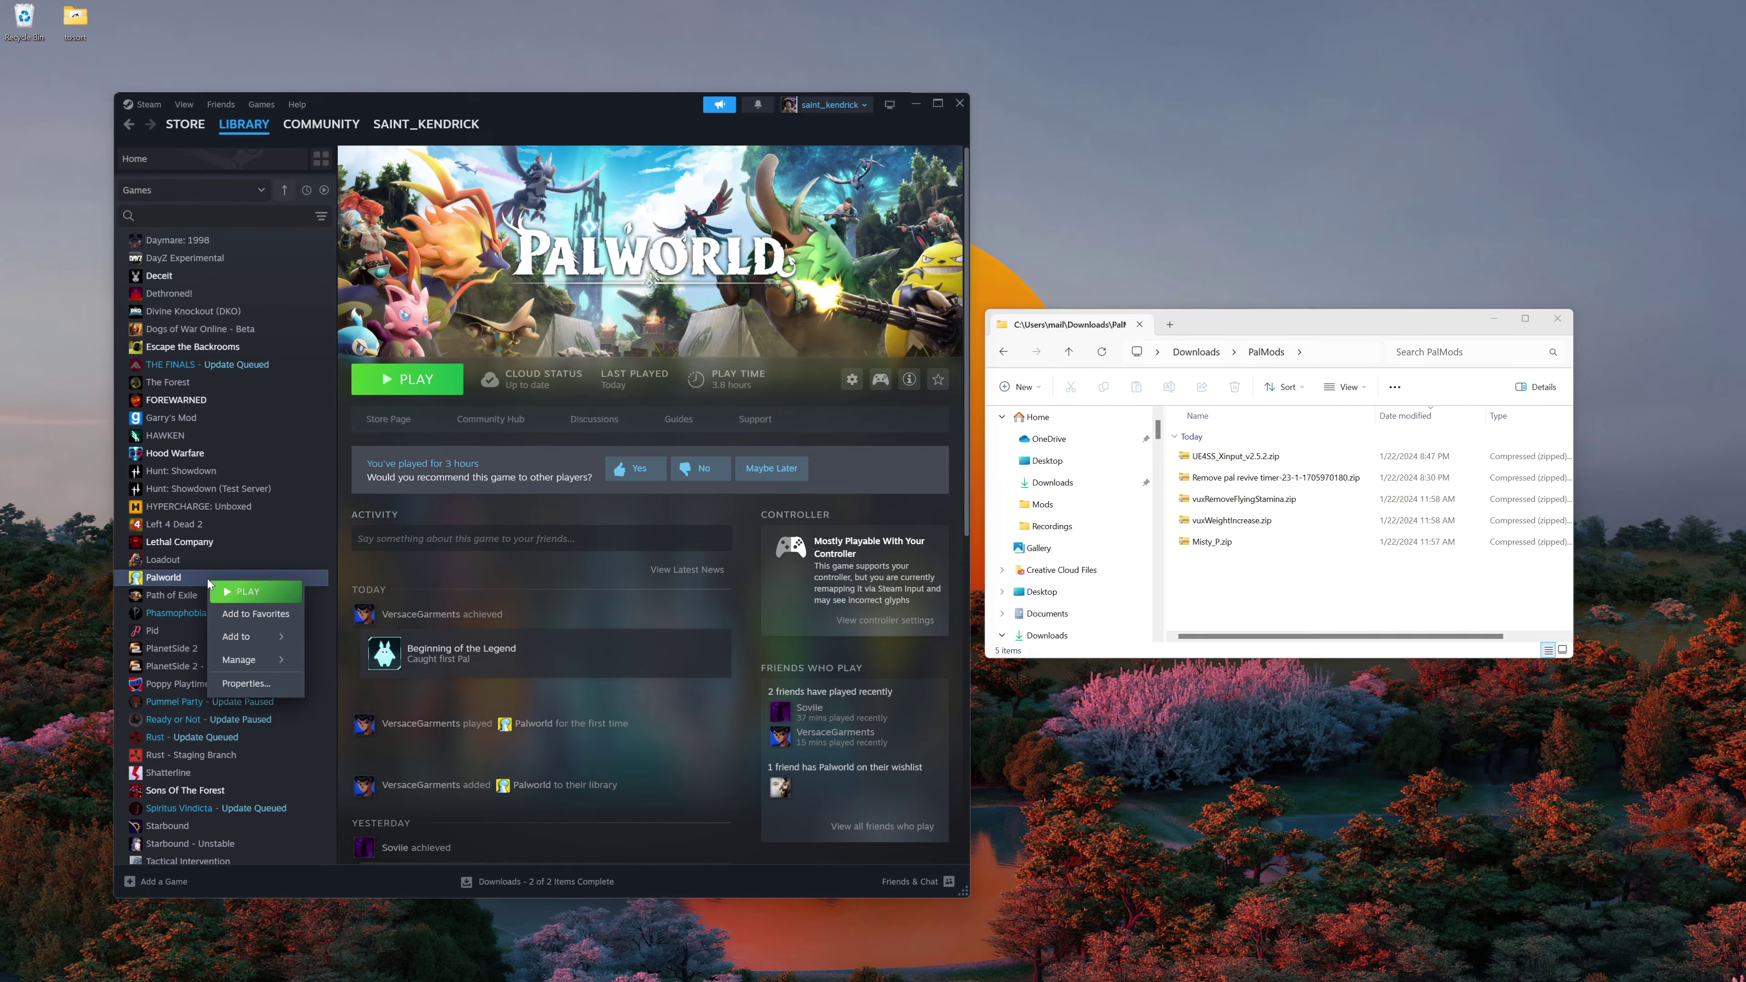
# Open the Steam copy of Palworld's local install files in File Explorer.
pyautogui.moveTo(265, 668)
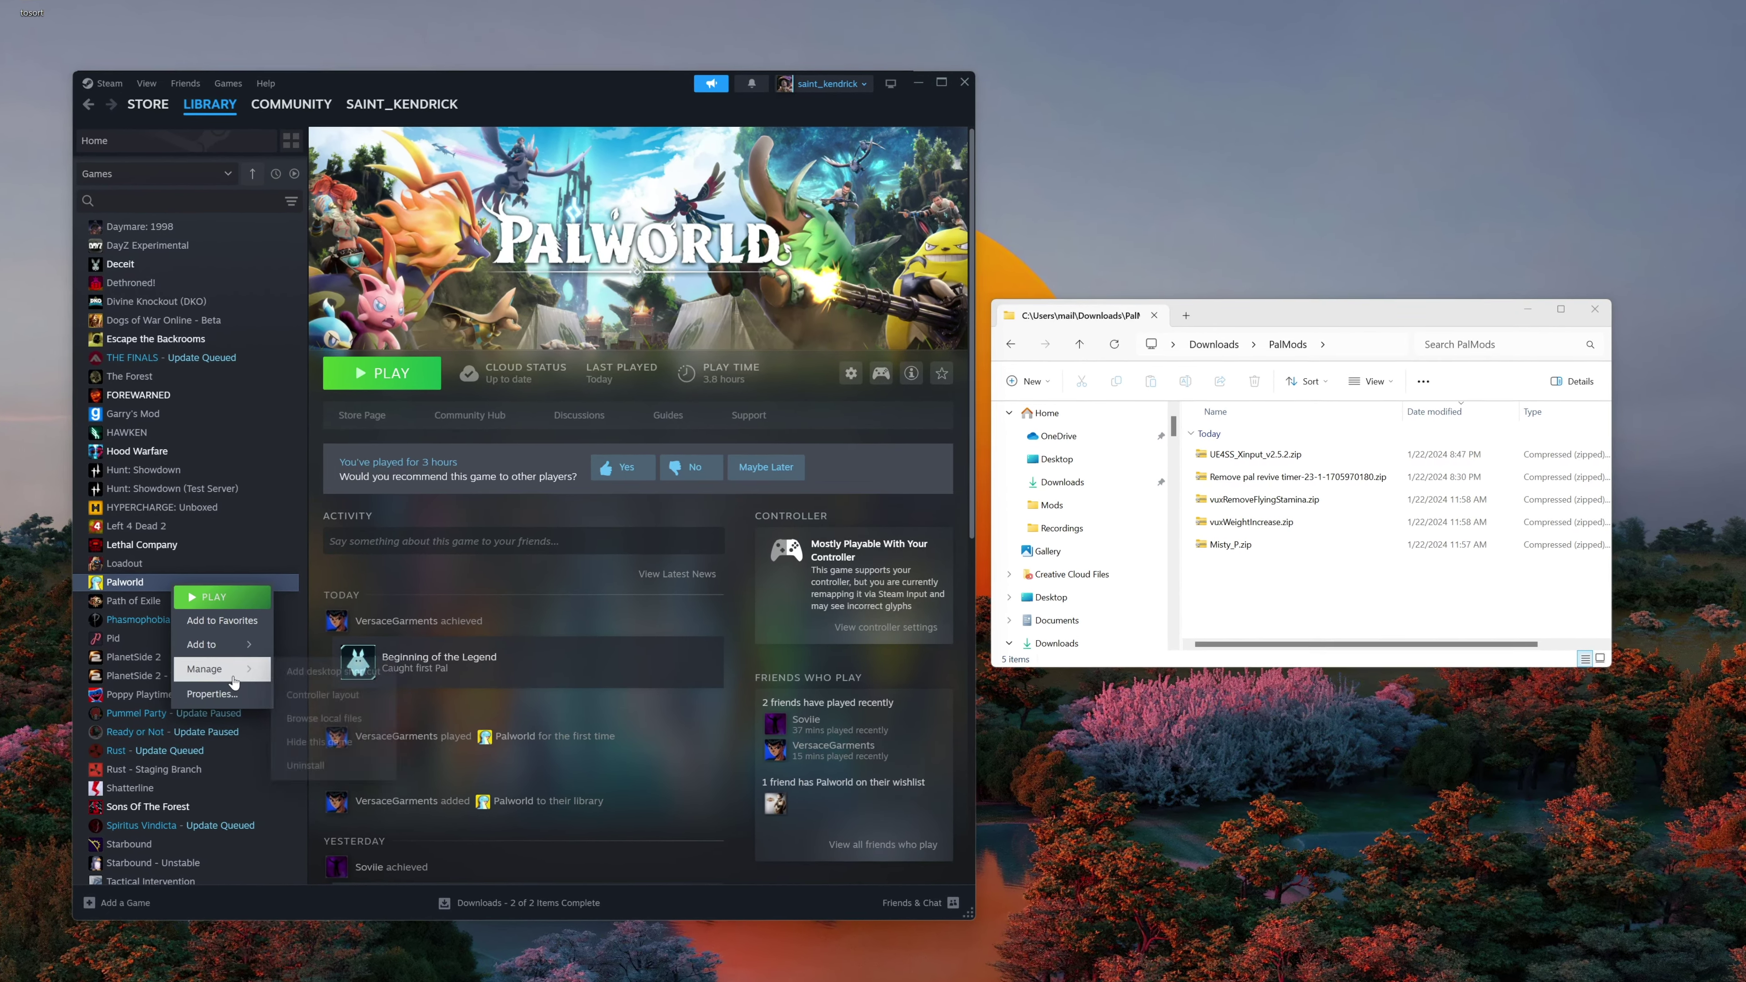
pyautogui.click(326, 731)
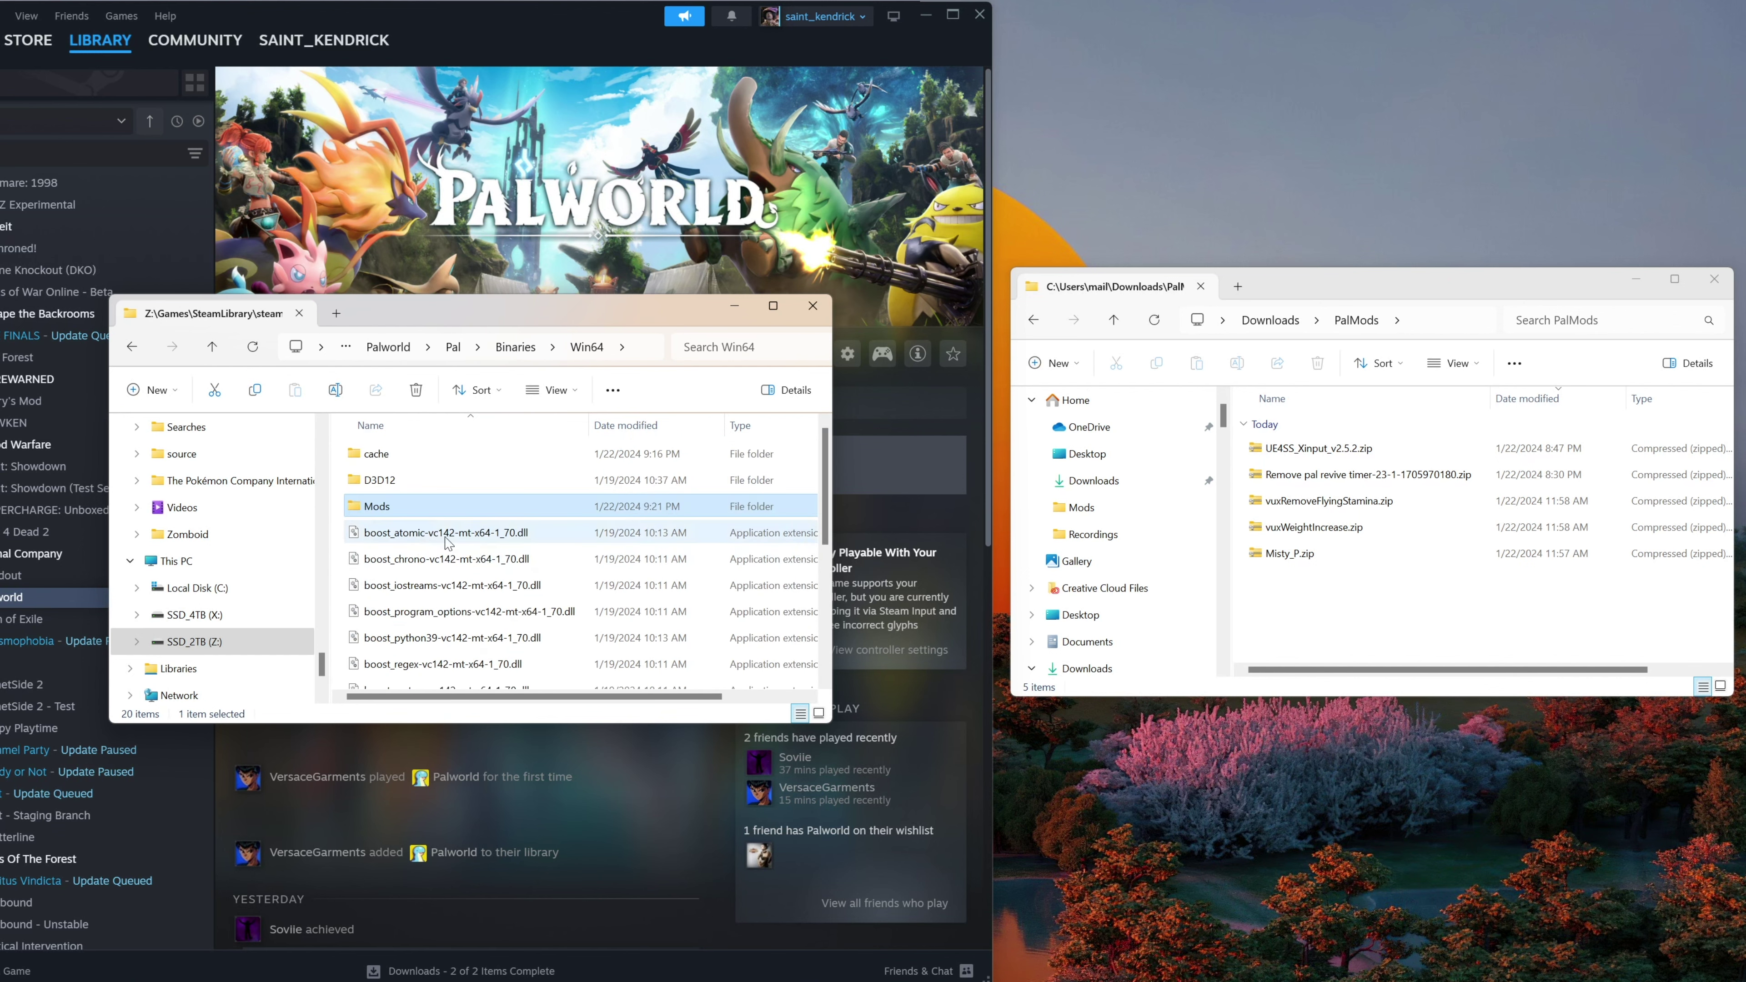
# Select the existing xinput1_3.dll and UE4SS-settings.ini in the Win64 folder.
pyautogui.scroll(-5, 440, 550)
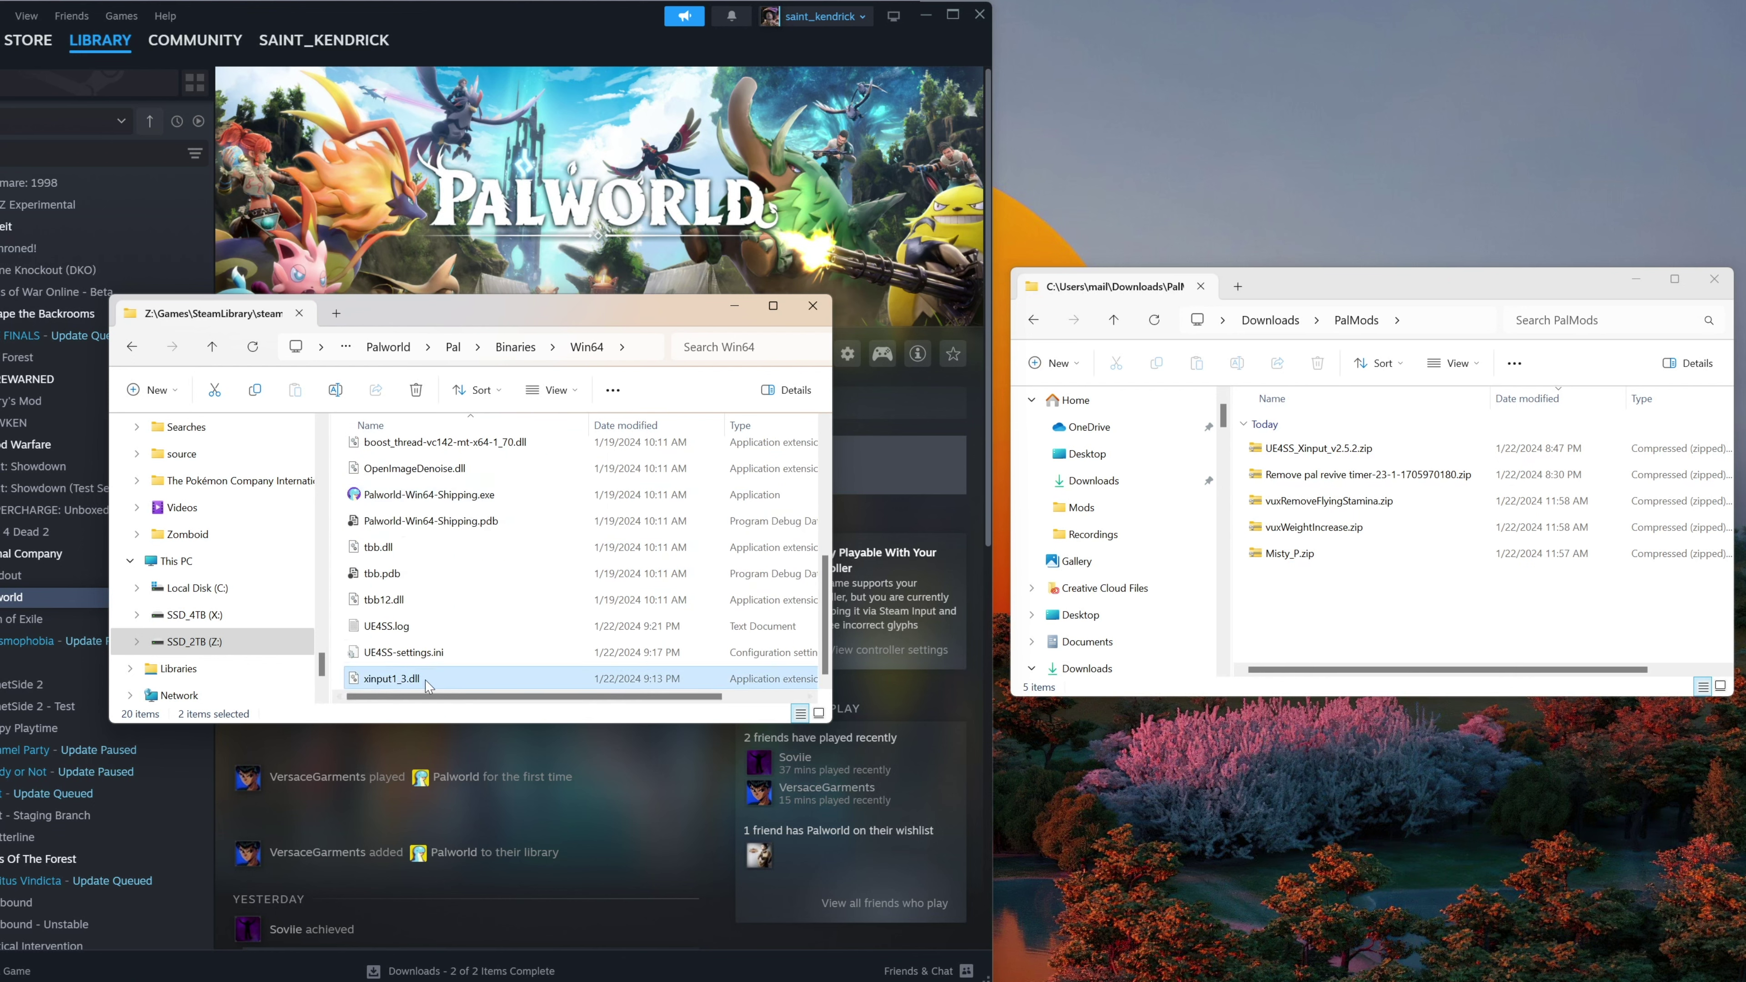
pyautogui.keyDown('ctrl'); pyautogui.click(421, 654); pyautogui.keyUp('ctrl')
pyautogui.keyDown('ctrl'); pyautogui.click(404, 657); pyautogui.keyUp('ctrl')
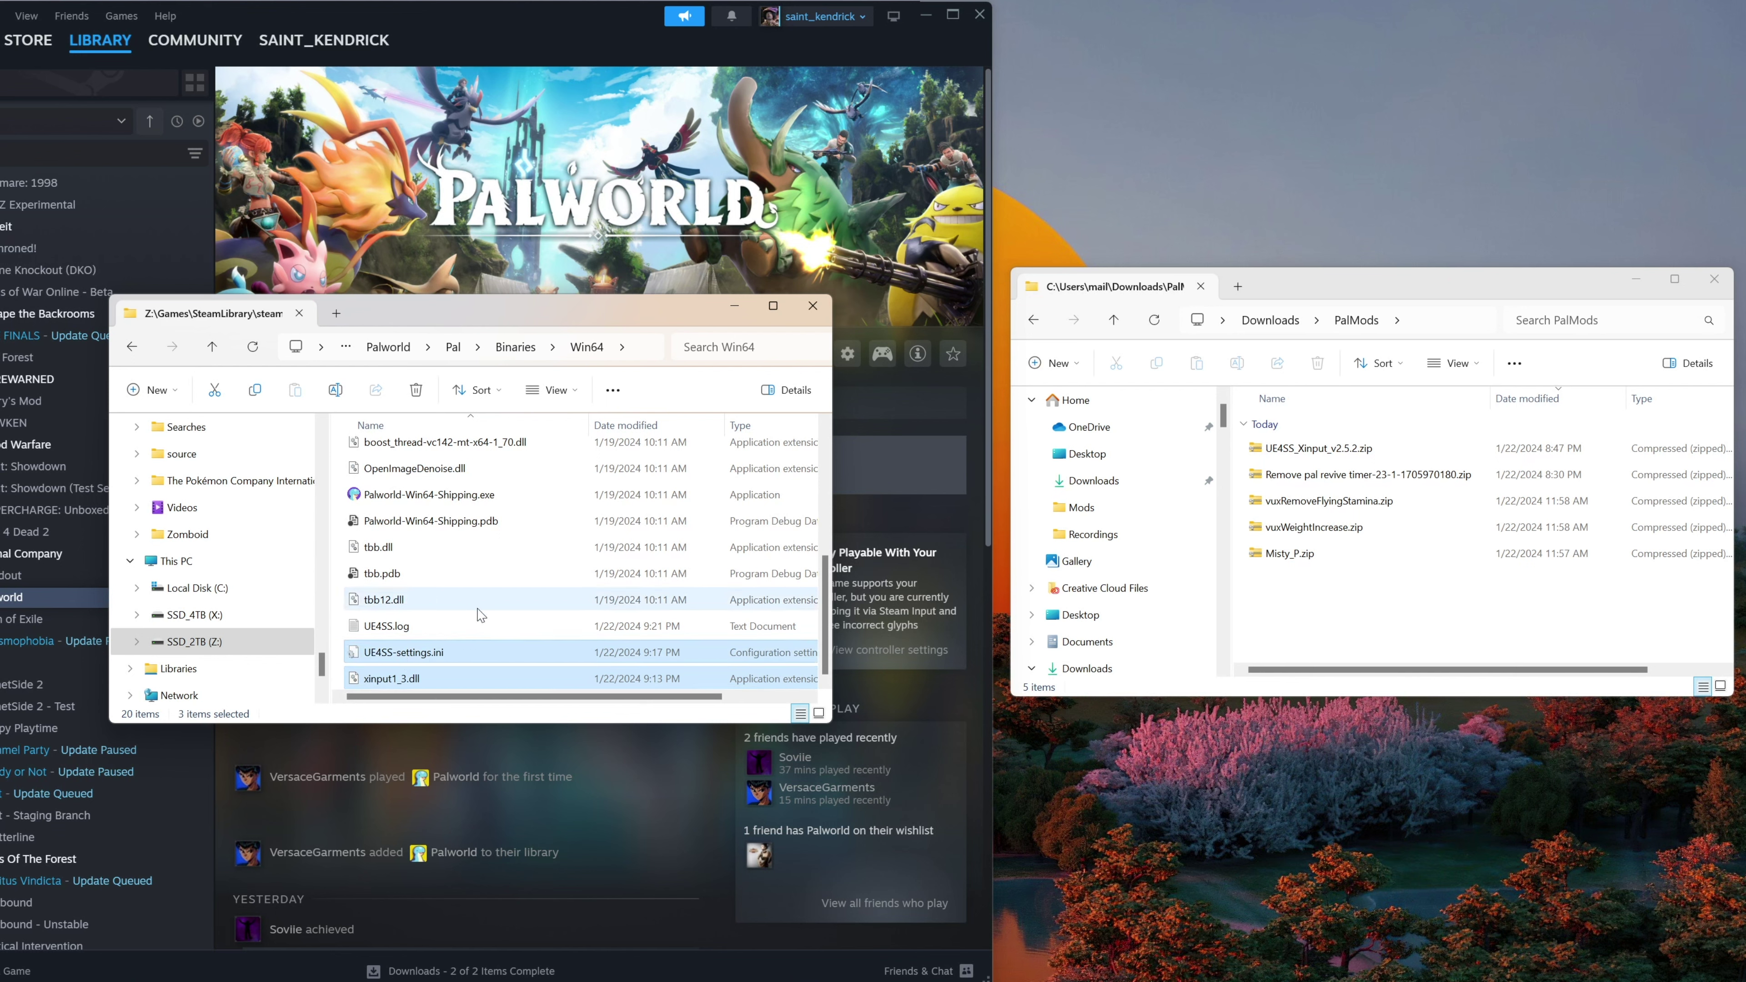
pyautogui.scroll(4, 454, 612)
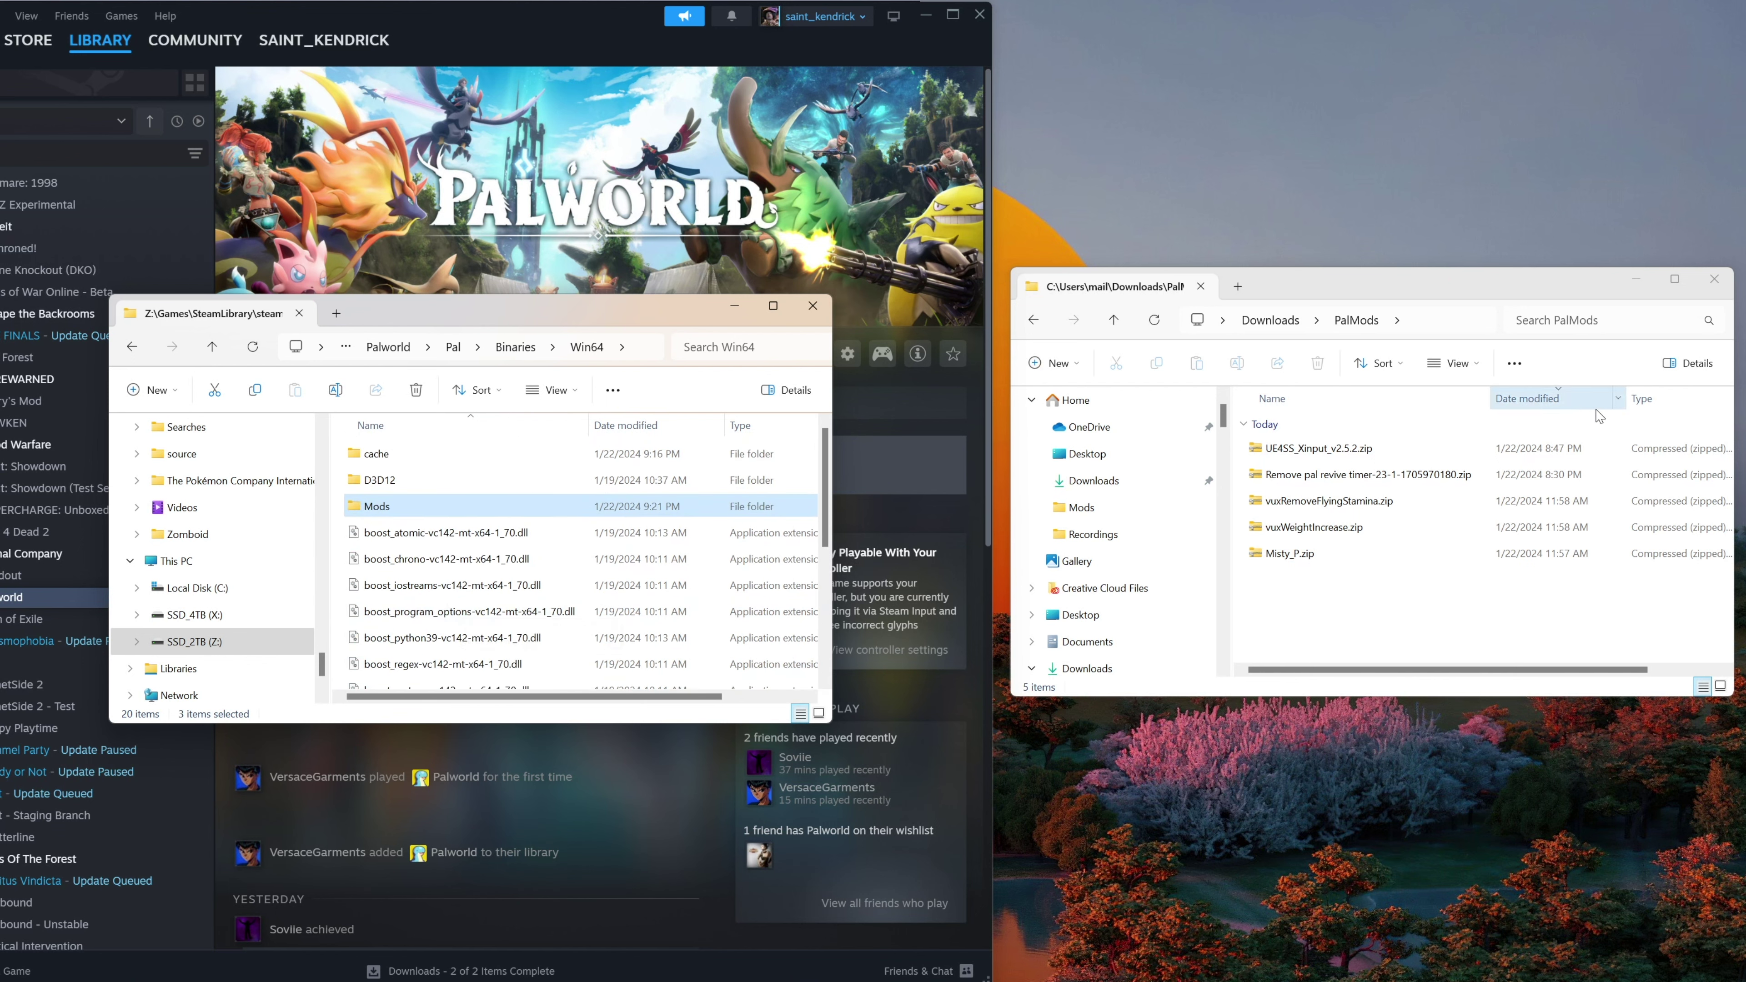
# Extract UE4SS_Xinput_v2.5.2.zip in the downloads folder.
pyautogui.click(1326, 451)
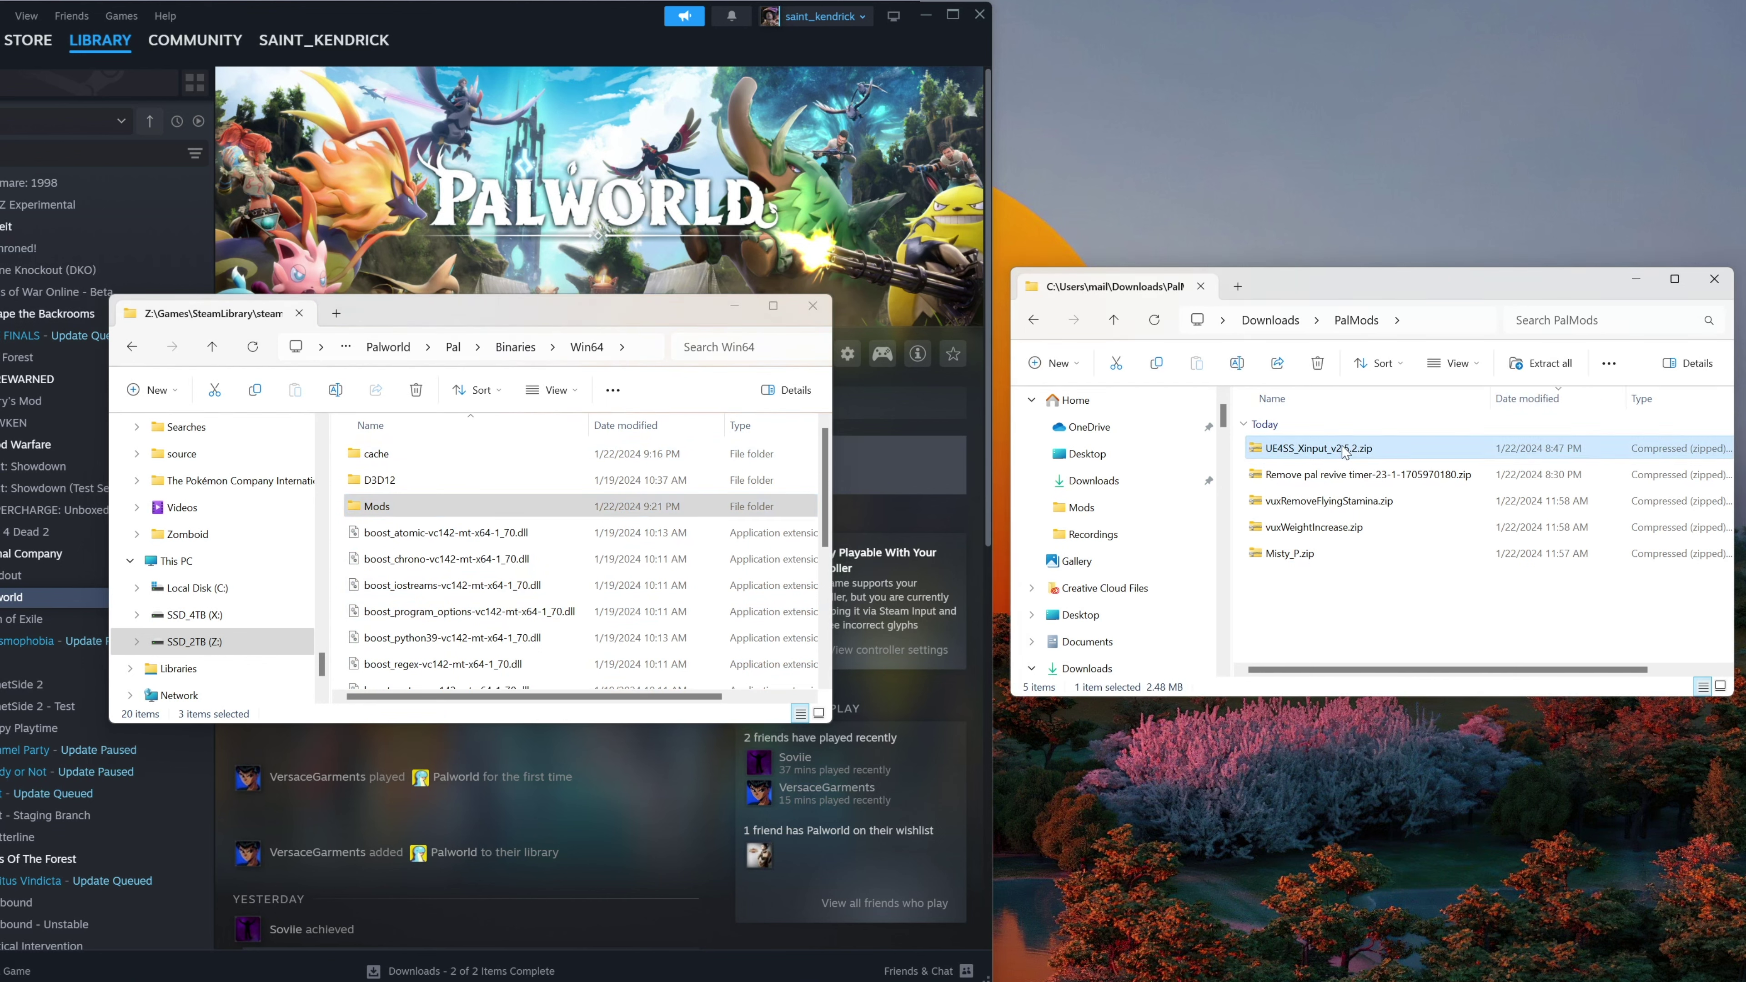
pyautogui.rightClick(1321, 451)
pyautogui.click(1389, 647)
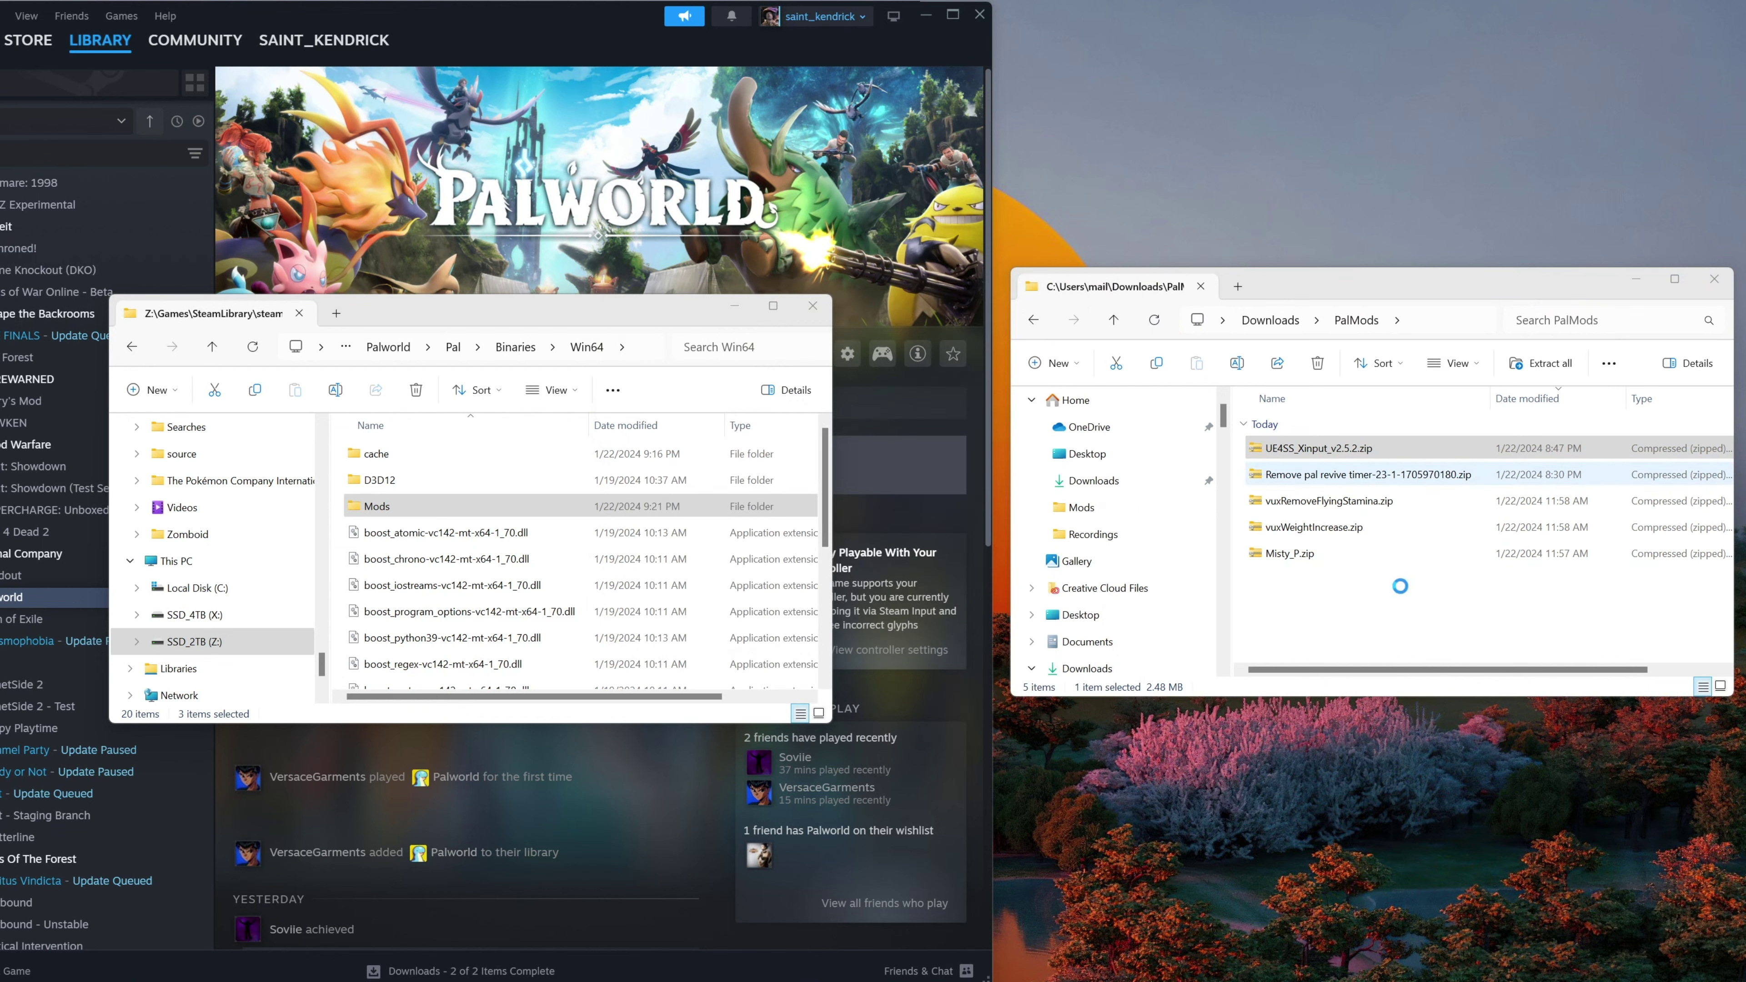
pyautogui.click(834, 326)
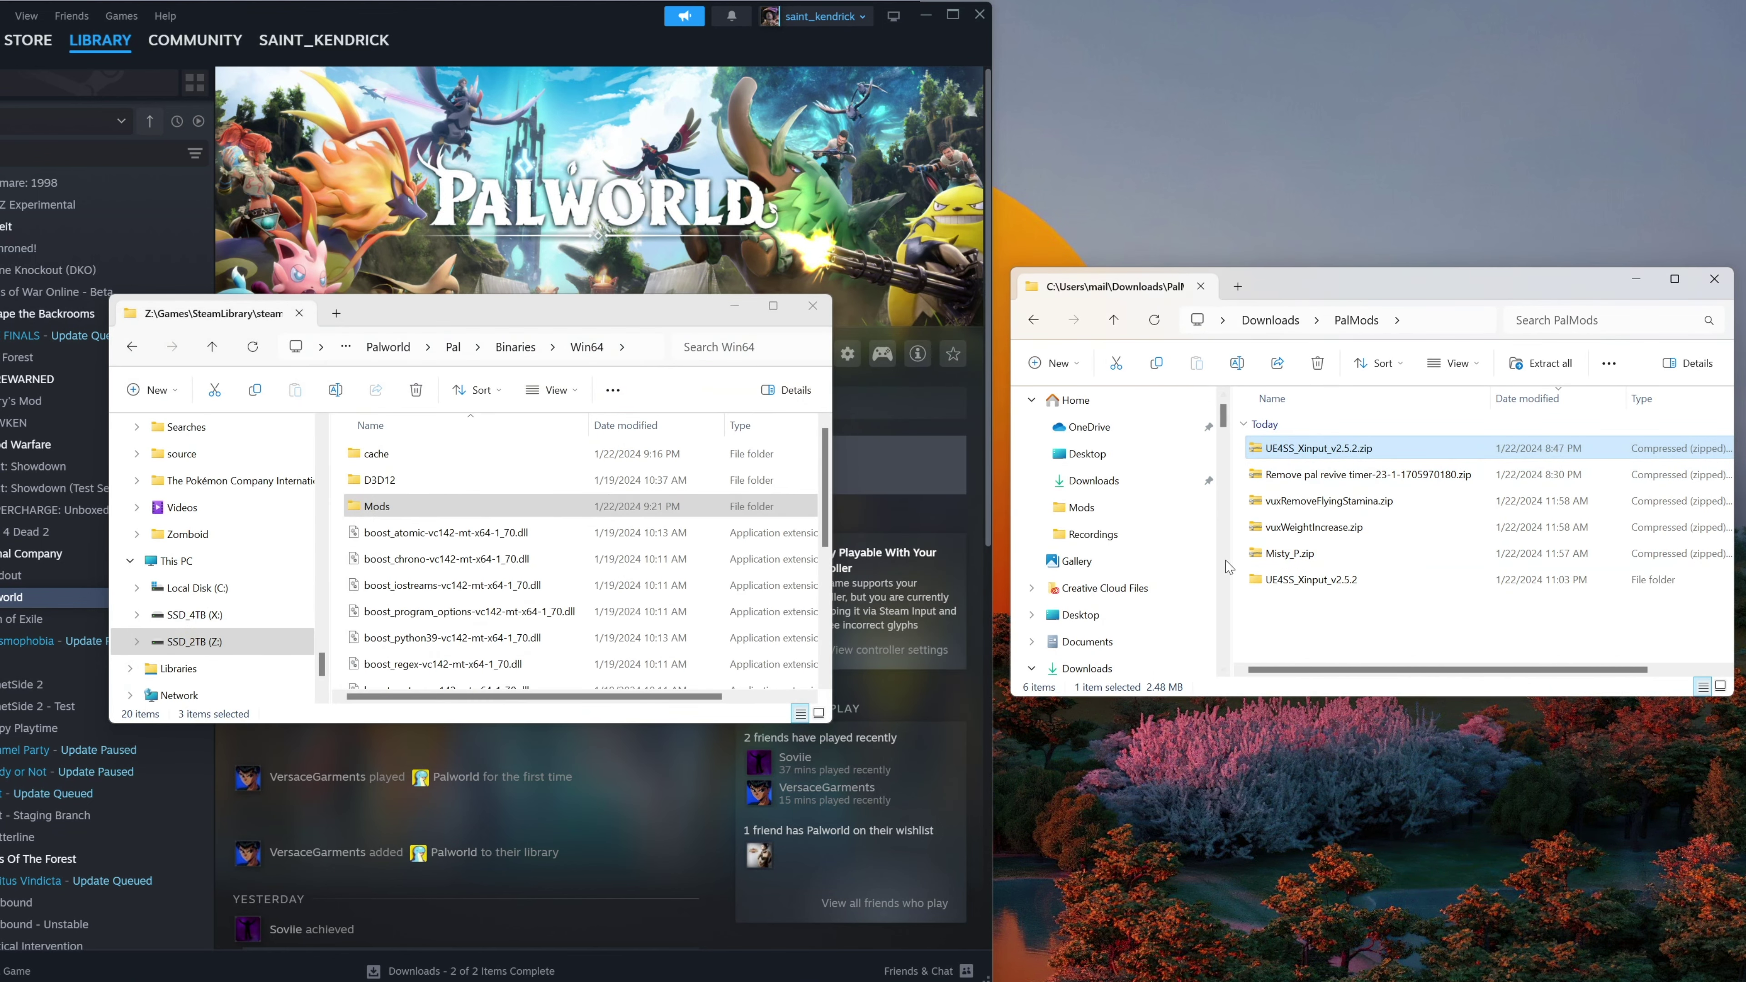
# Copy the Mods folder, xinput1_3.dll and UE4SS-settings.ini into Win64, replacing existing copies.
pyautogui.doubleClick(1303, 580)
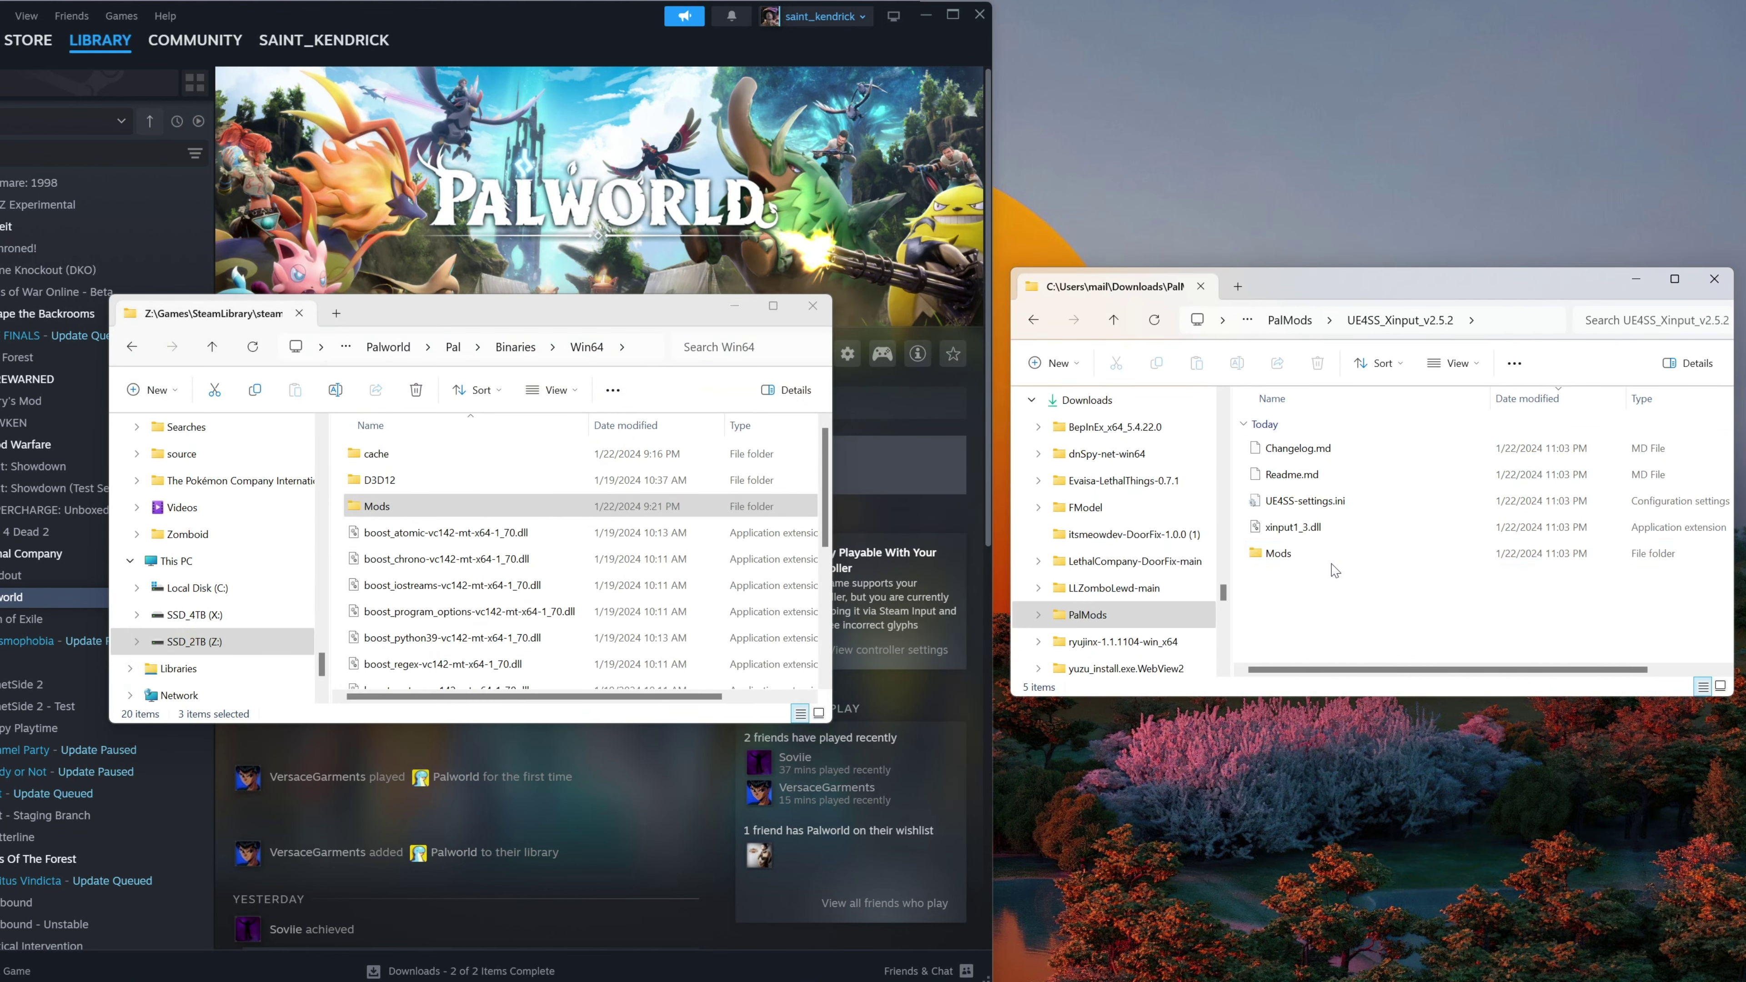
pyautogui.click(1299, 560)
pyautogui.keyDown('ctrl'); pyautogui.click(1308, 528); pyautogui.keyUp('ctrl')
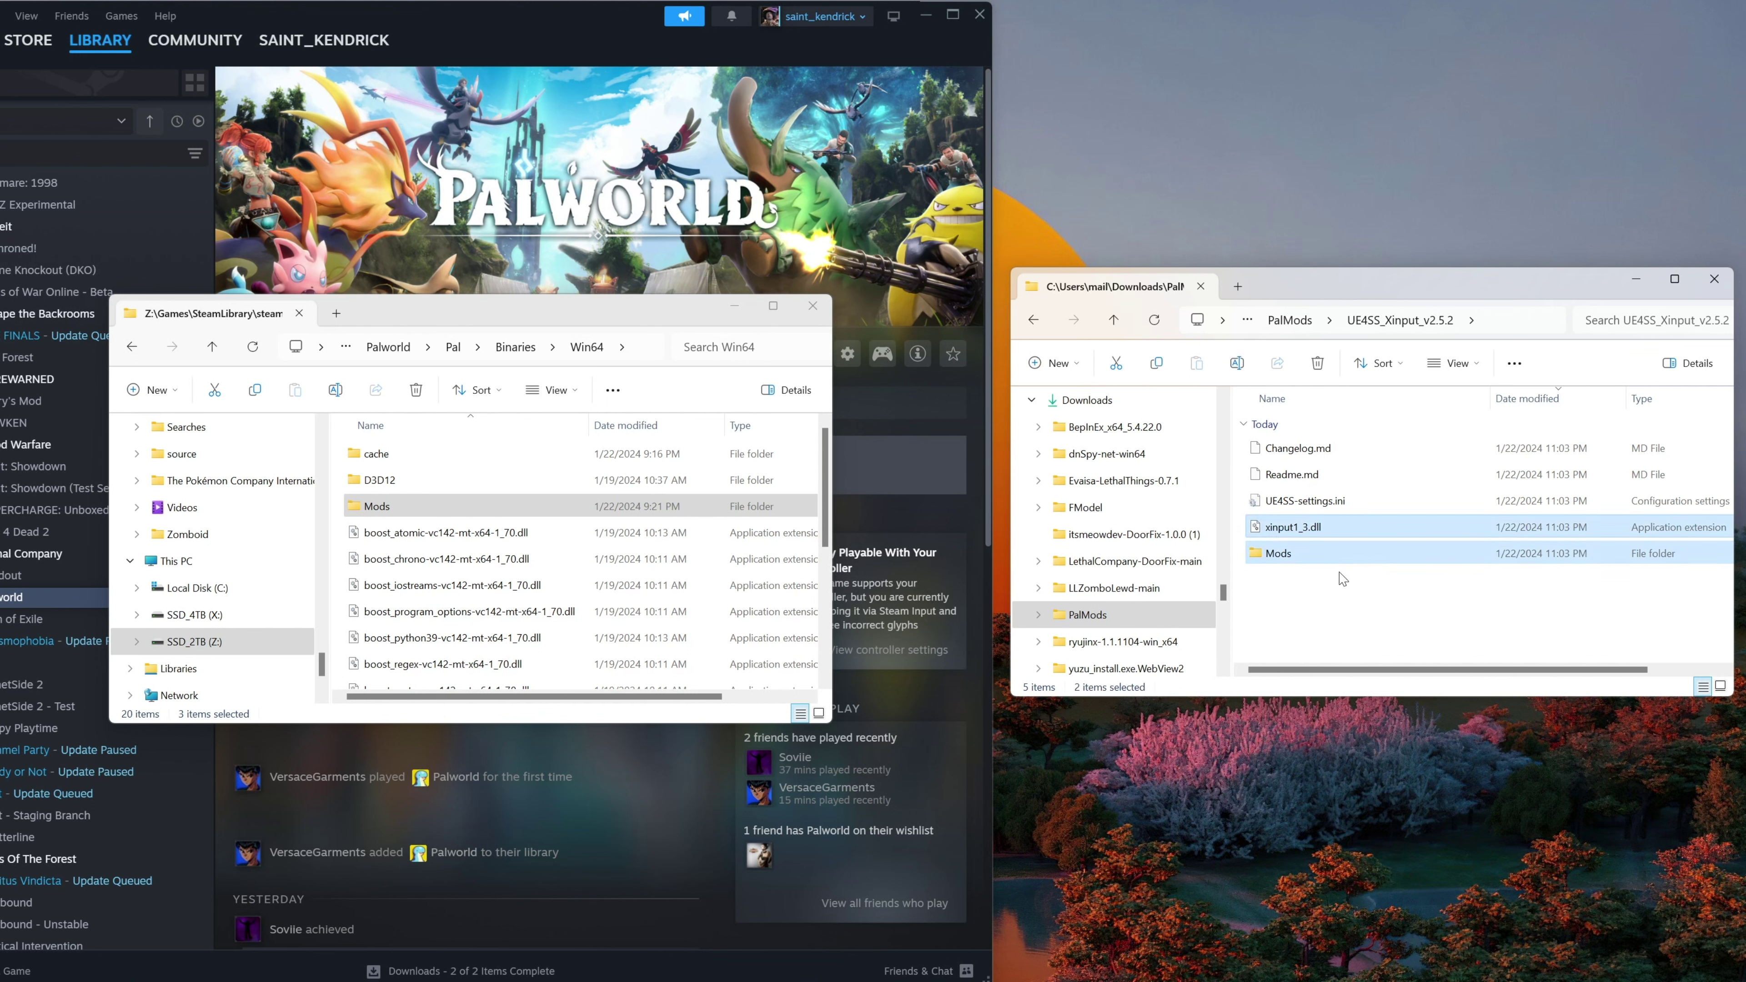
pyautogui.keyDown('ctrl'); pyautogui.click(1310, 500); pyautogui.keyUp('ctrl')
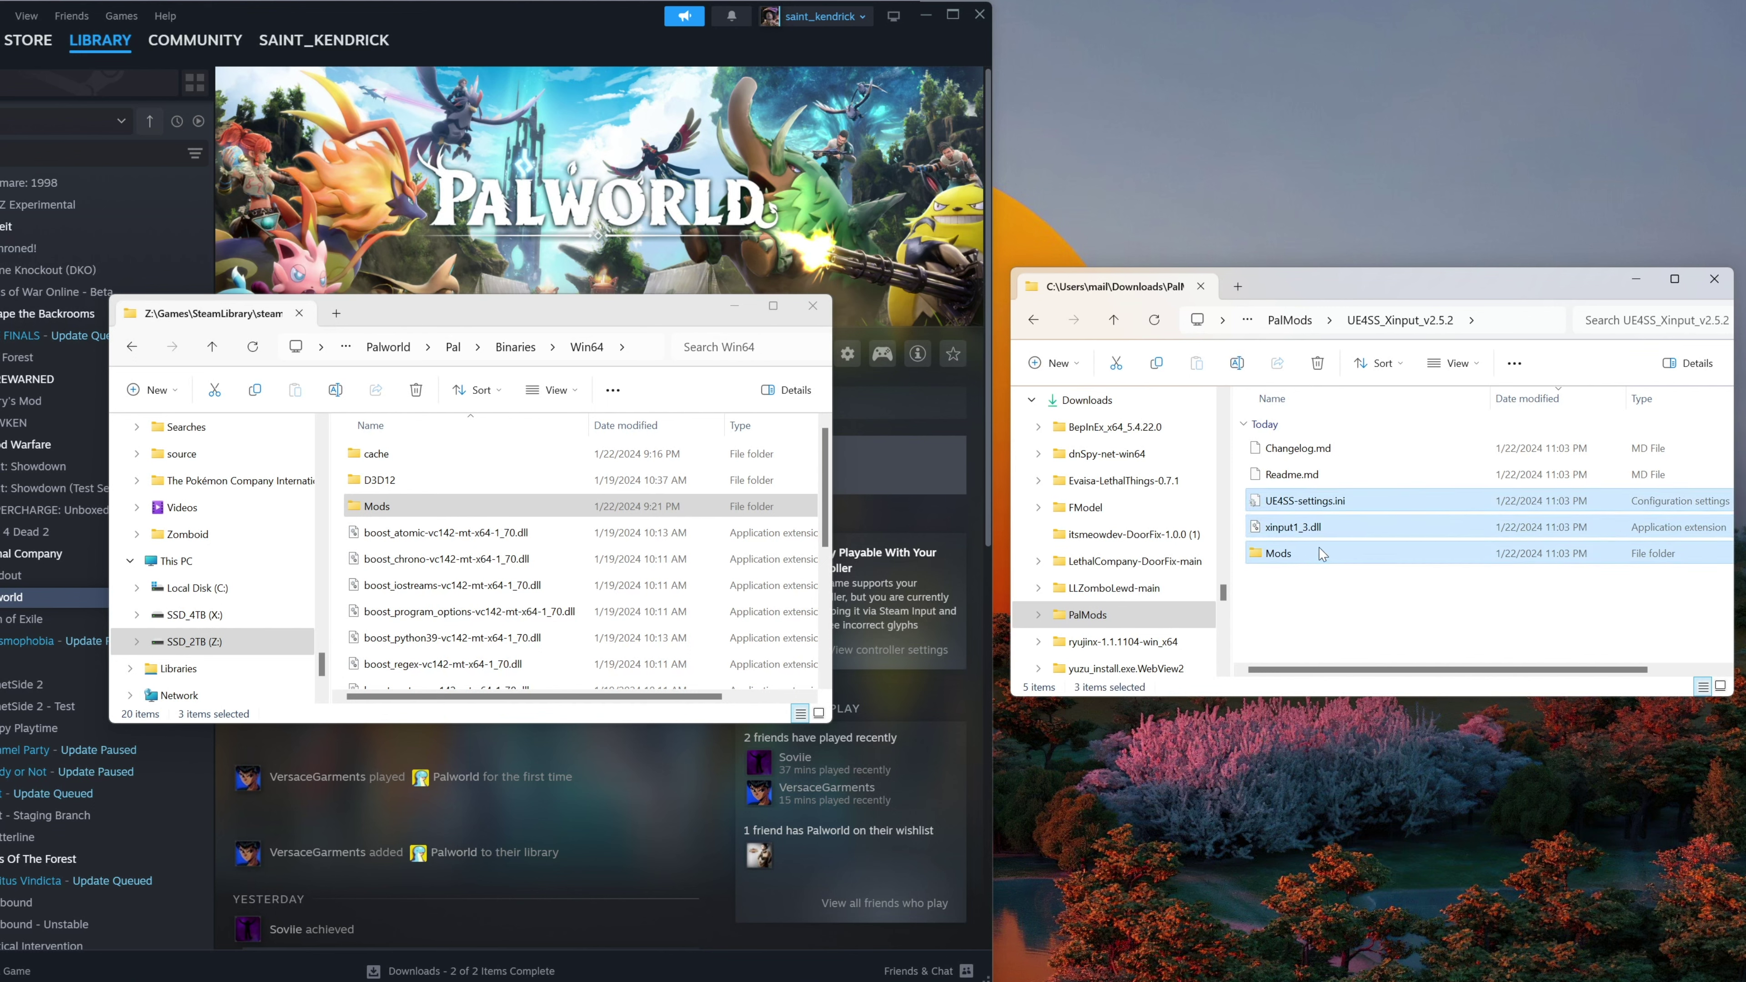
pyautogui.moveTo(1305, 526); pyautogui.dragTo(584, 605)
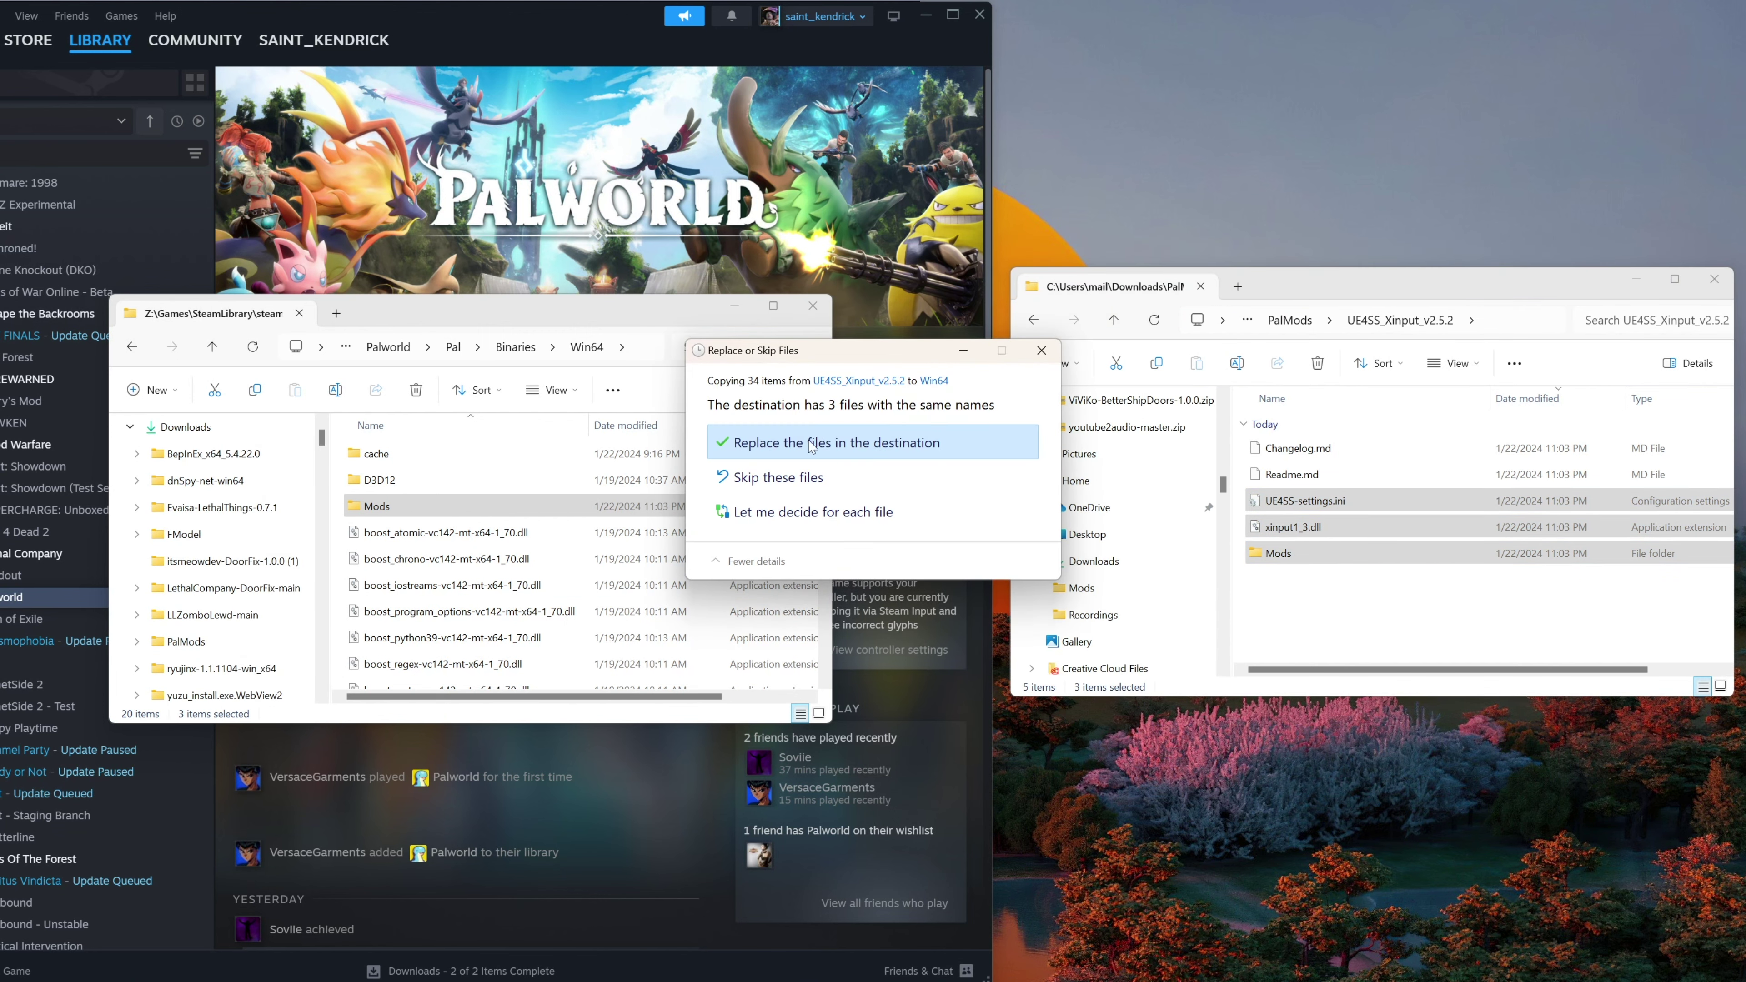
pyautogui.press('Return')
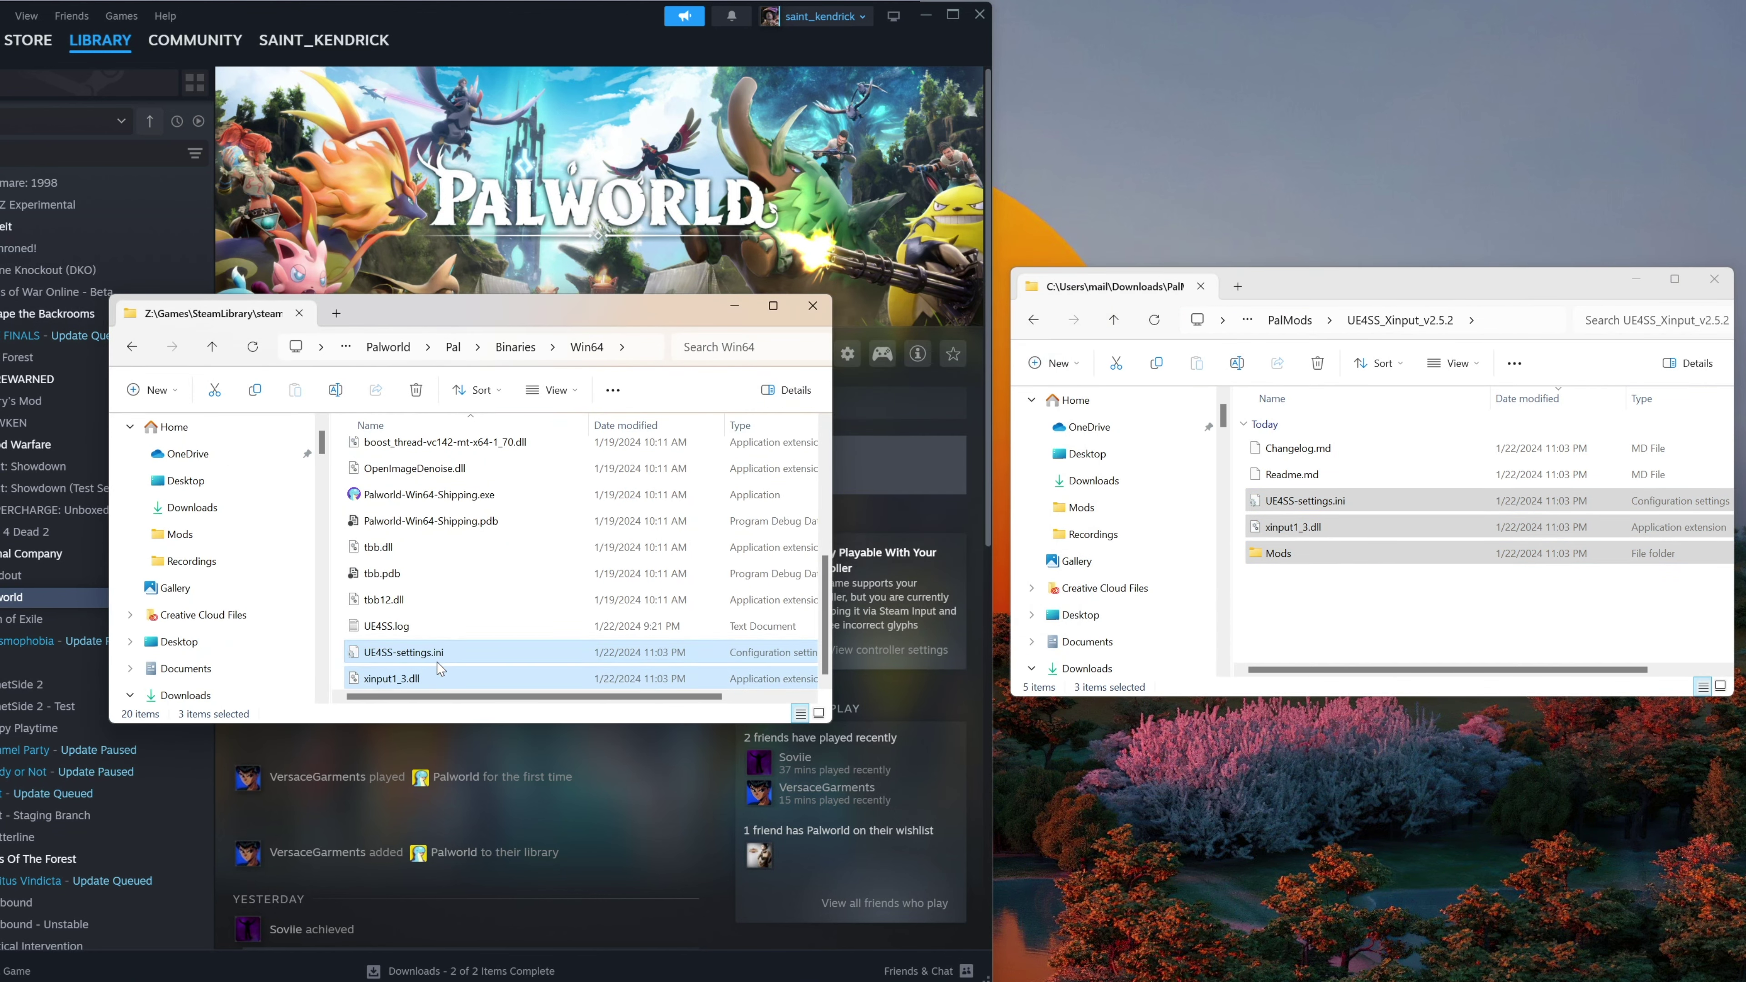
# Change bUseUObjectArrayCache from true to false in UE4SS-settings.ini and close Notepad.
pyautogui.doubleClick(438, 662)
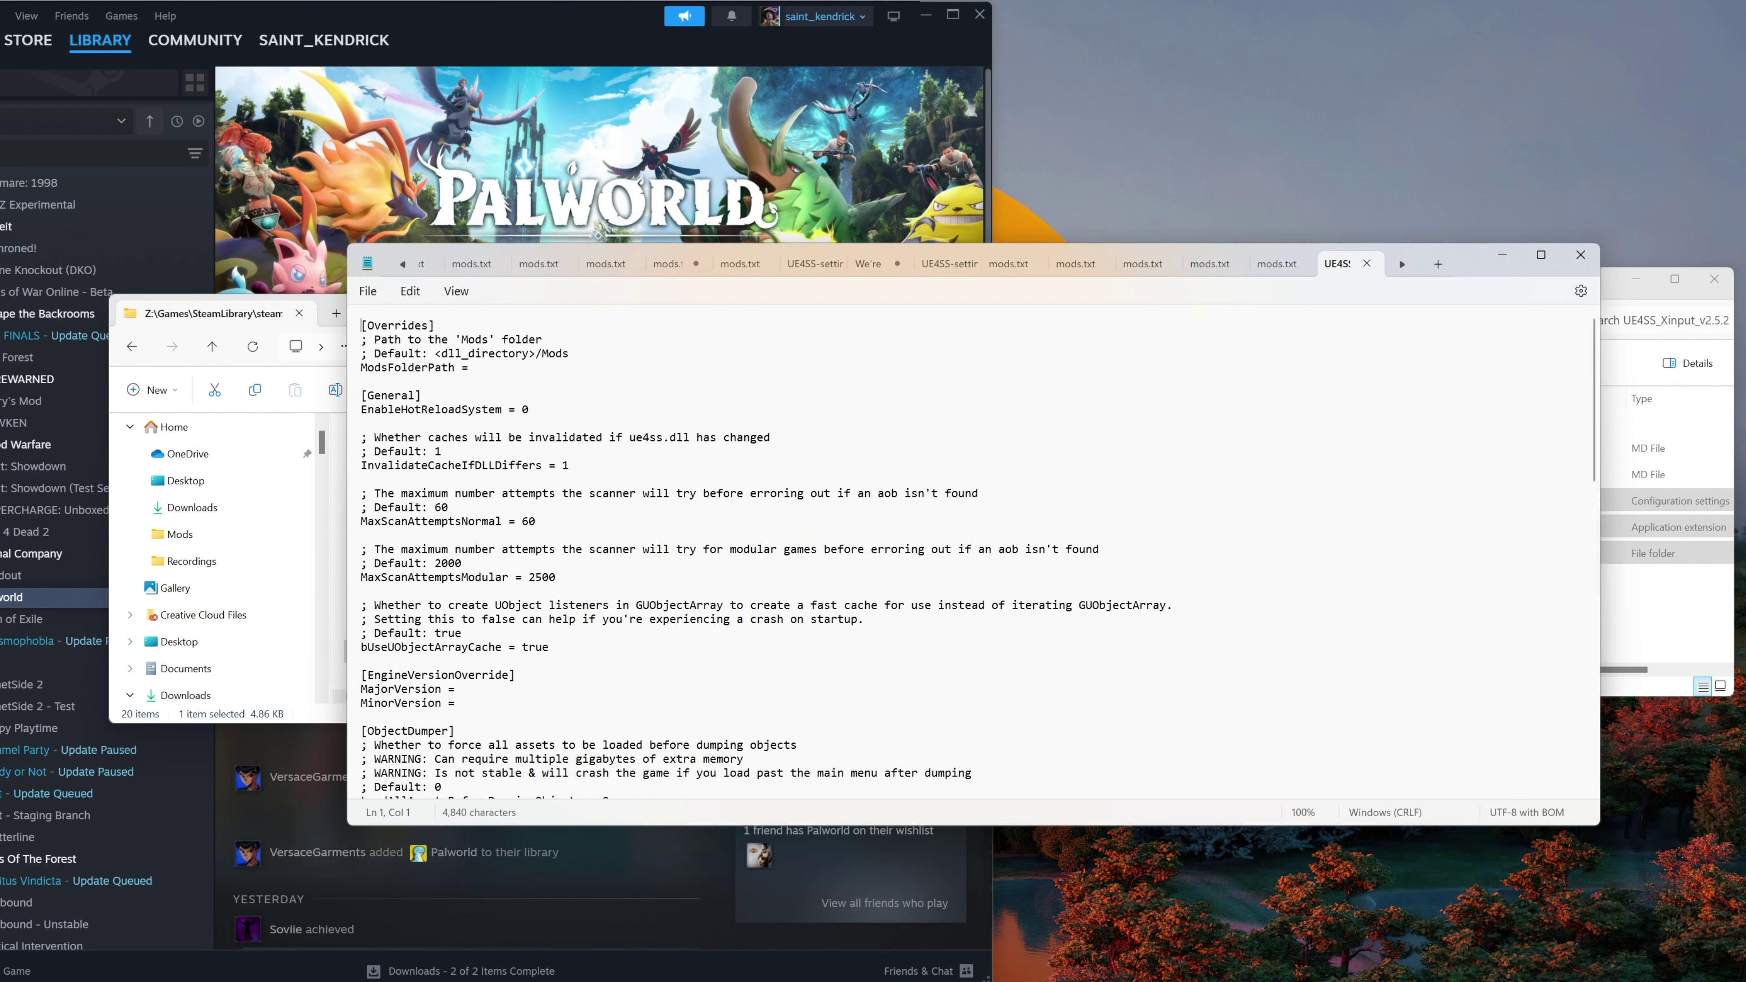
pyautogui.doubleClick(529, 648)
pyautogui.write('false')
pyautogui.press('Return')
pyautogui.hotkey('ctrl', 'z')
pyautogui.write('false')
pyautogui.click(1581, 255)
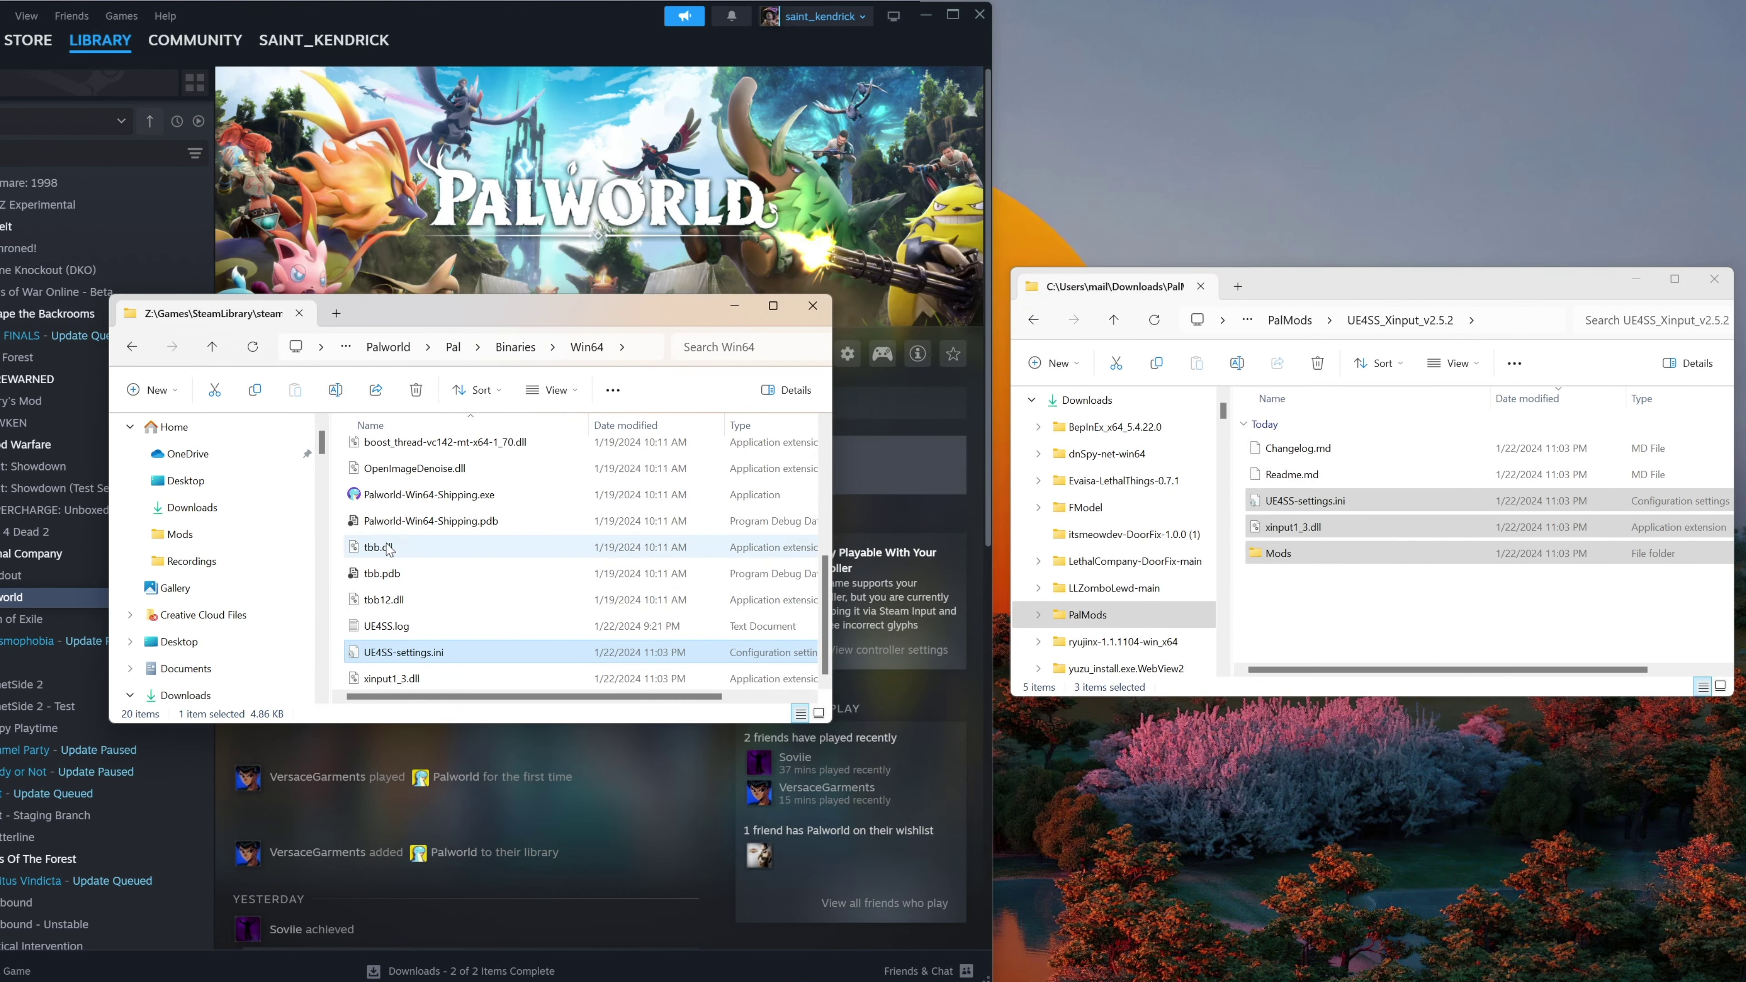
# Delete the nine bundled mod folders, ActorDumperMod through the last, from Win64\Mods.
pyautogui.scroll(2, 420, 560)
pyautogui.doubleClick(392, 510)
pyautogui.click(413, 453)
pyautogui.scroll(-1, 501, 520)
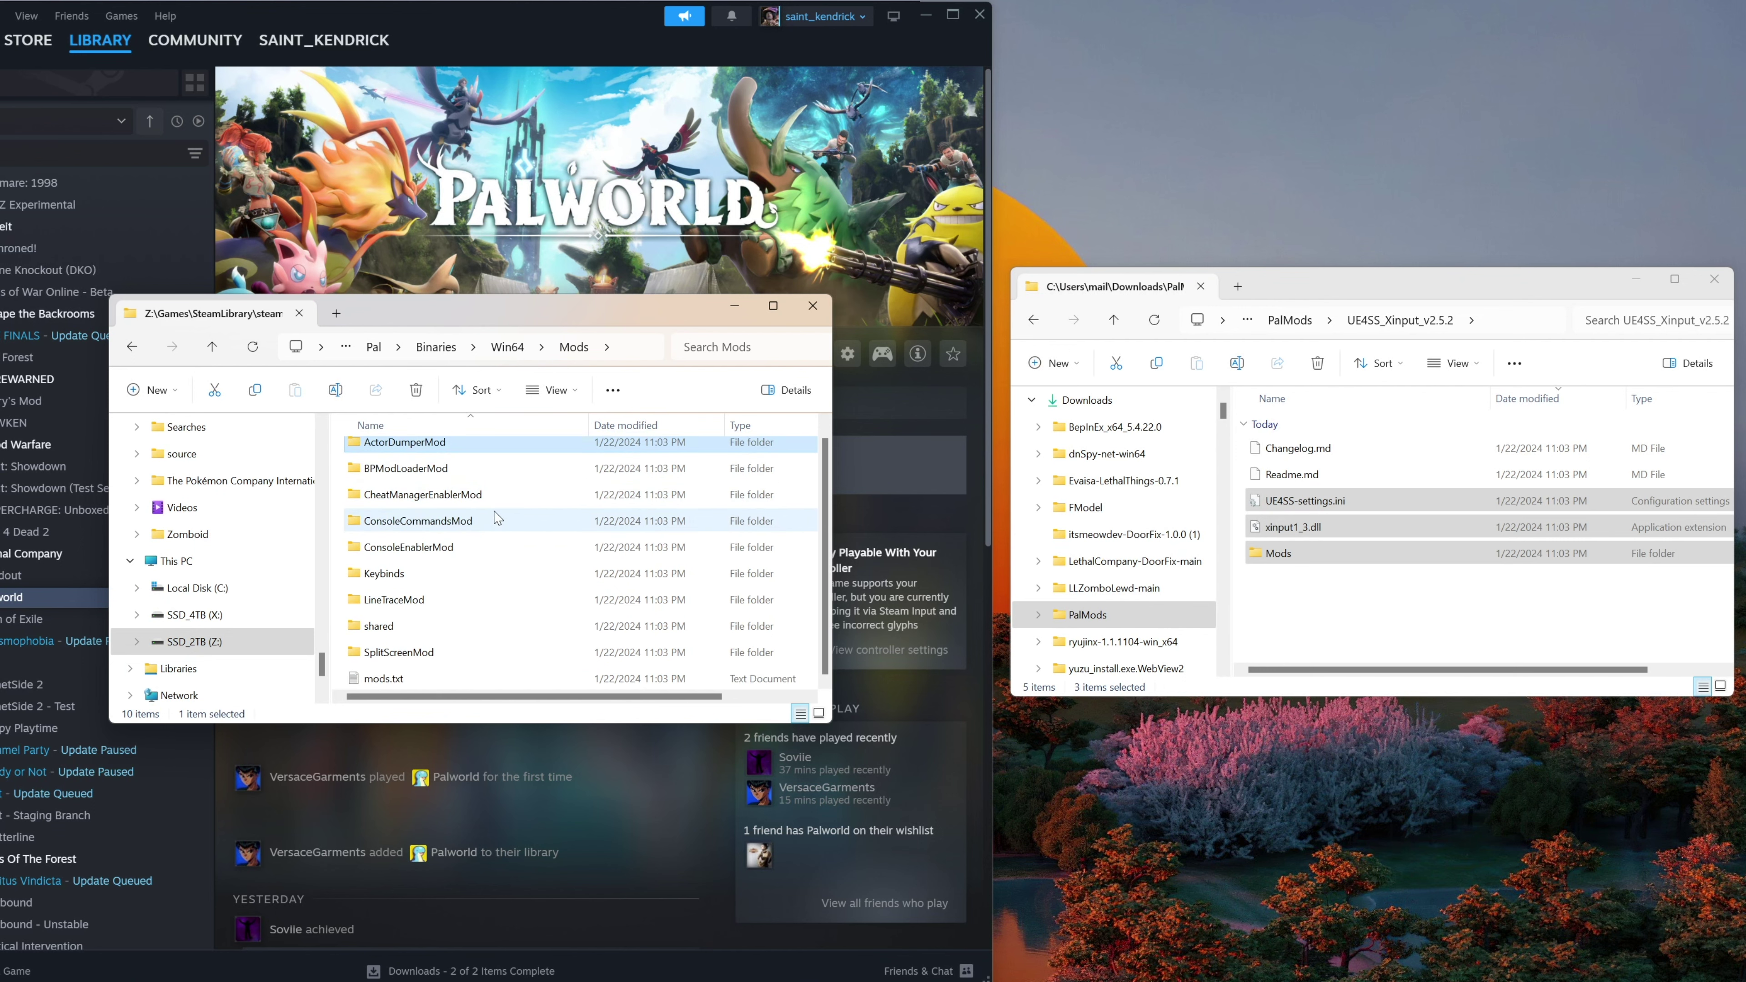
pyautogui.keyDown('shift'); pyautogui.click(436, 653); pyautogui.keyUp('shift')
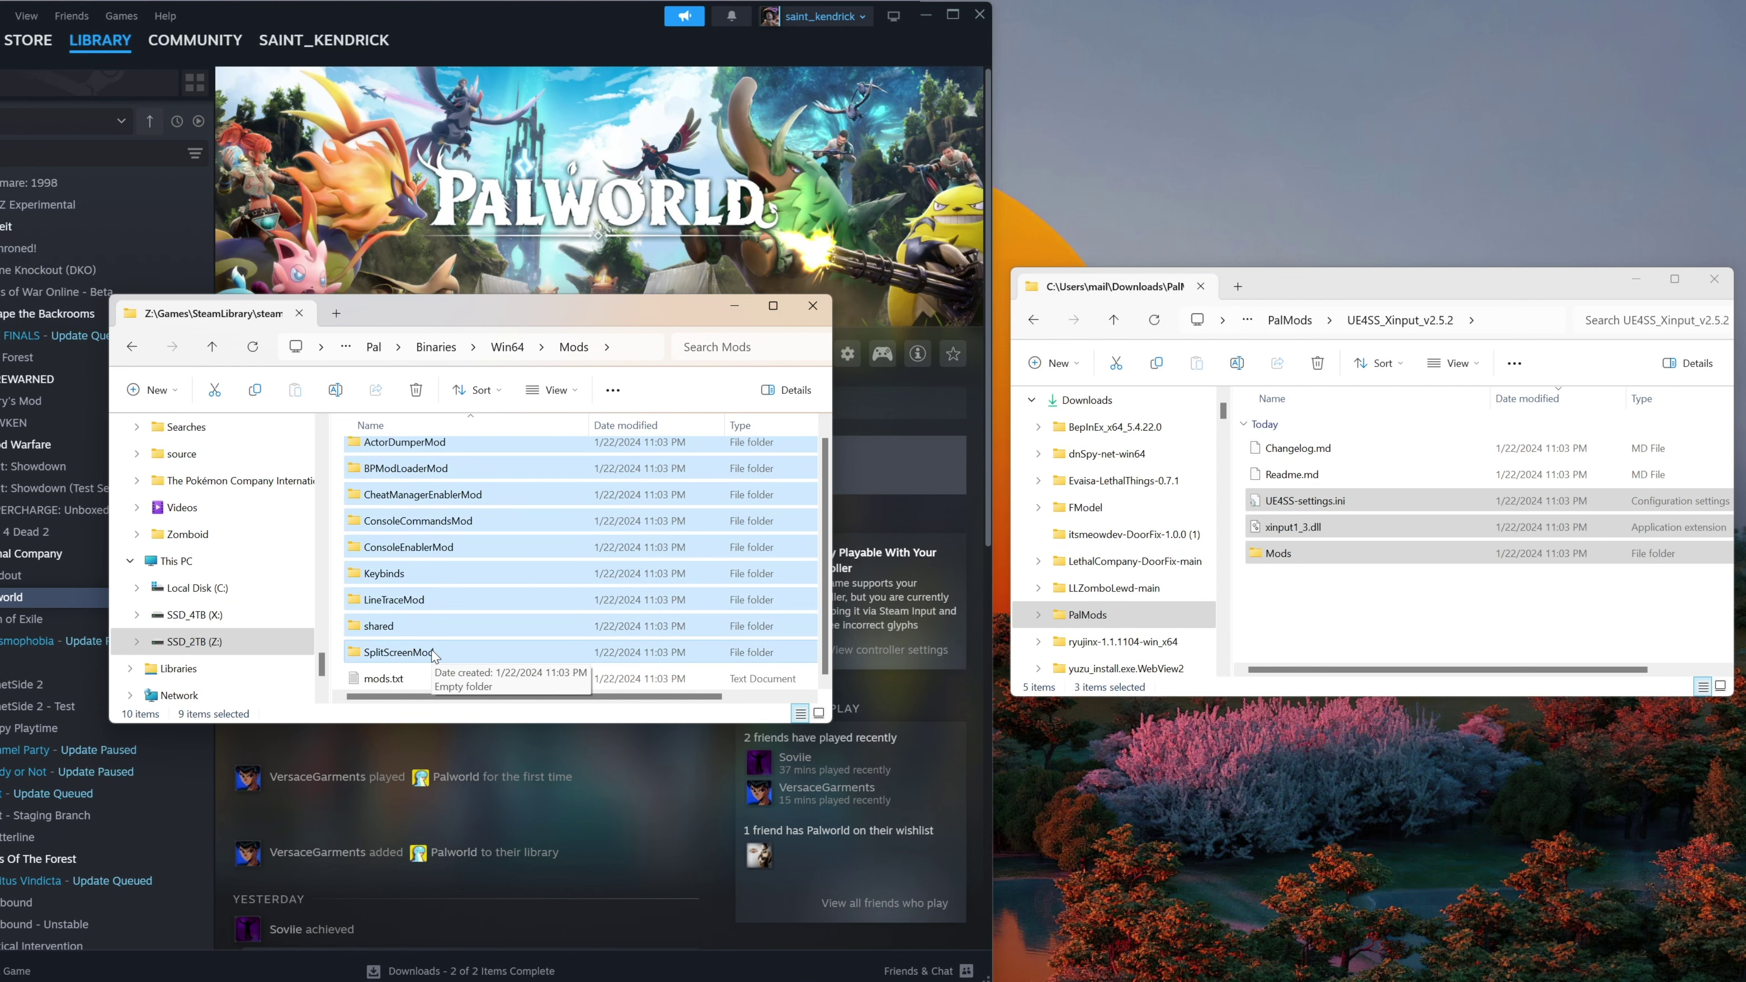
pyautogui.press('Delete')
# Erase all text in mods.txt and close it.
pyautogui.press('Return')
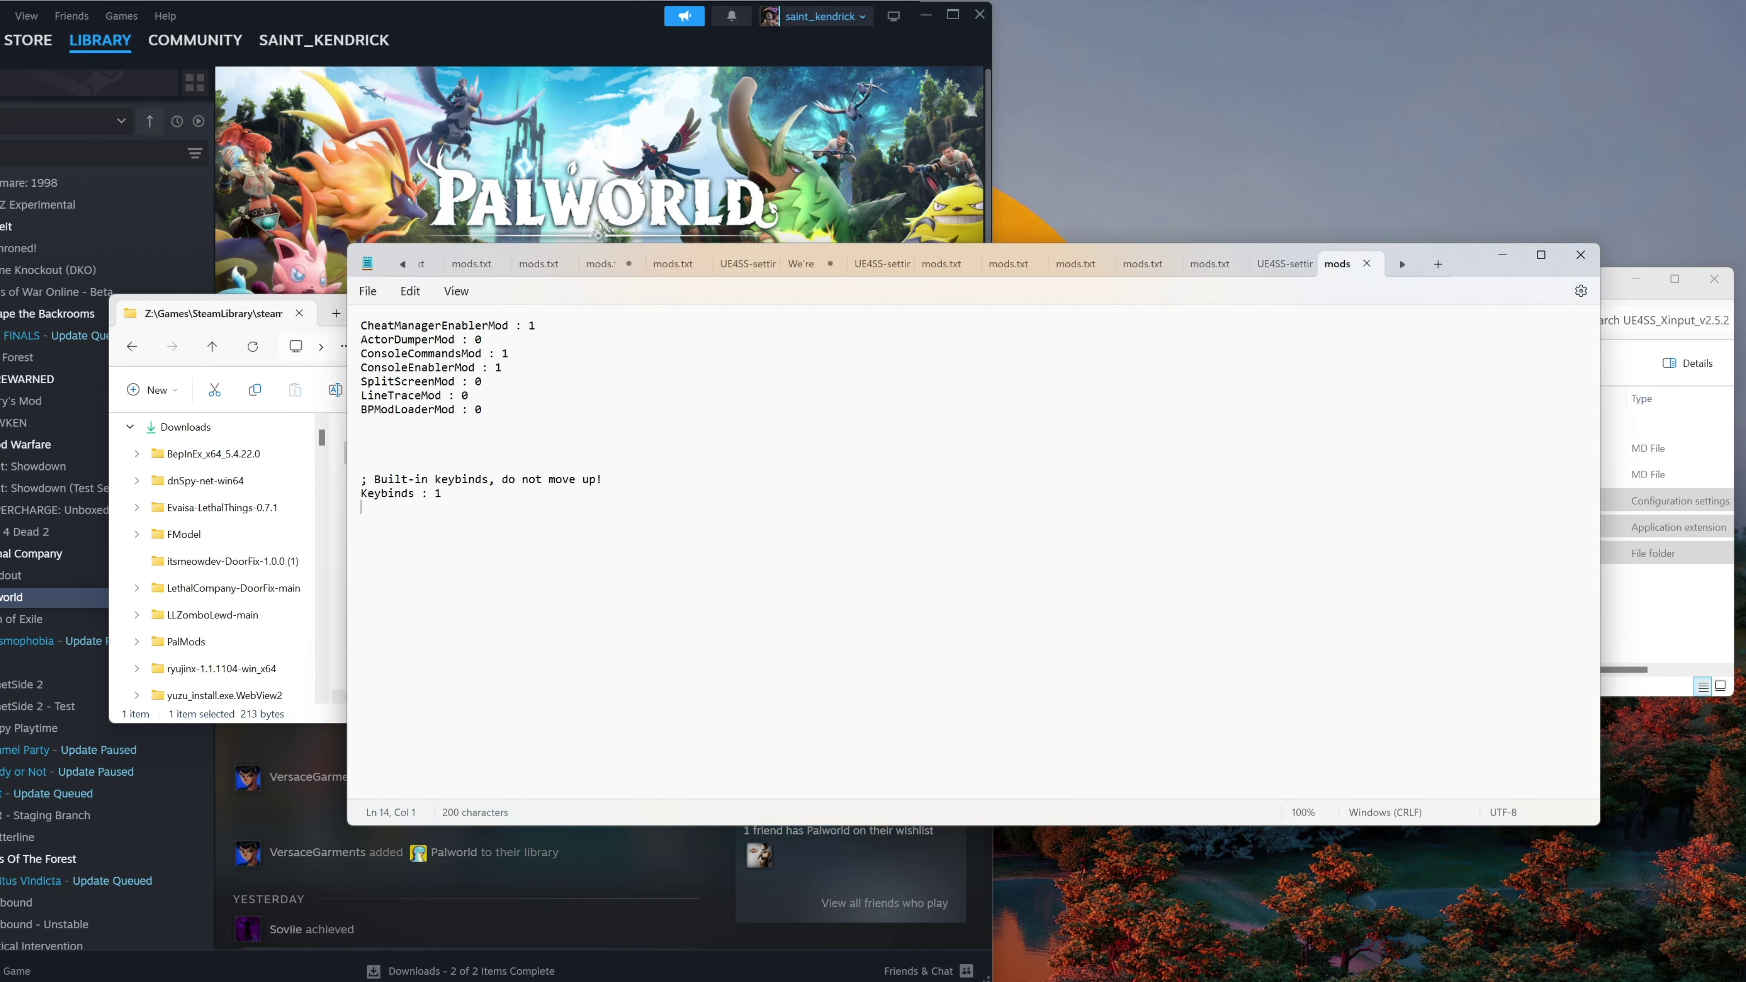
pyautogui.hotkey('ctrl', 'a')
pyautogui.press('Delete')
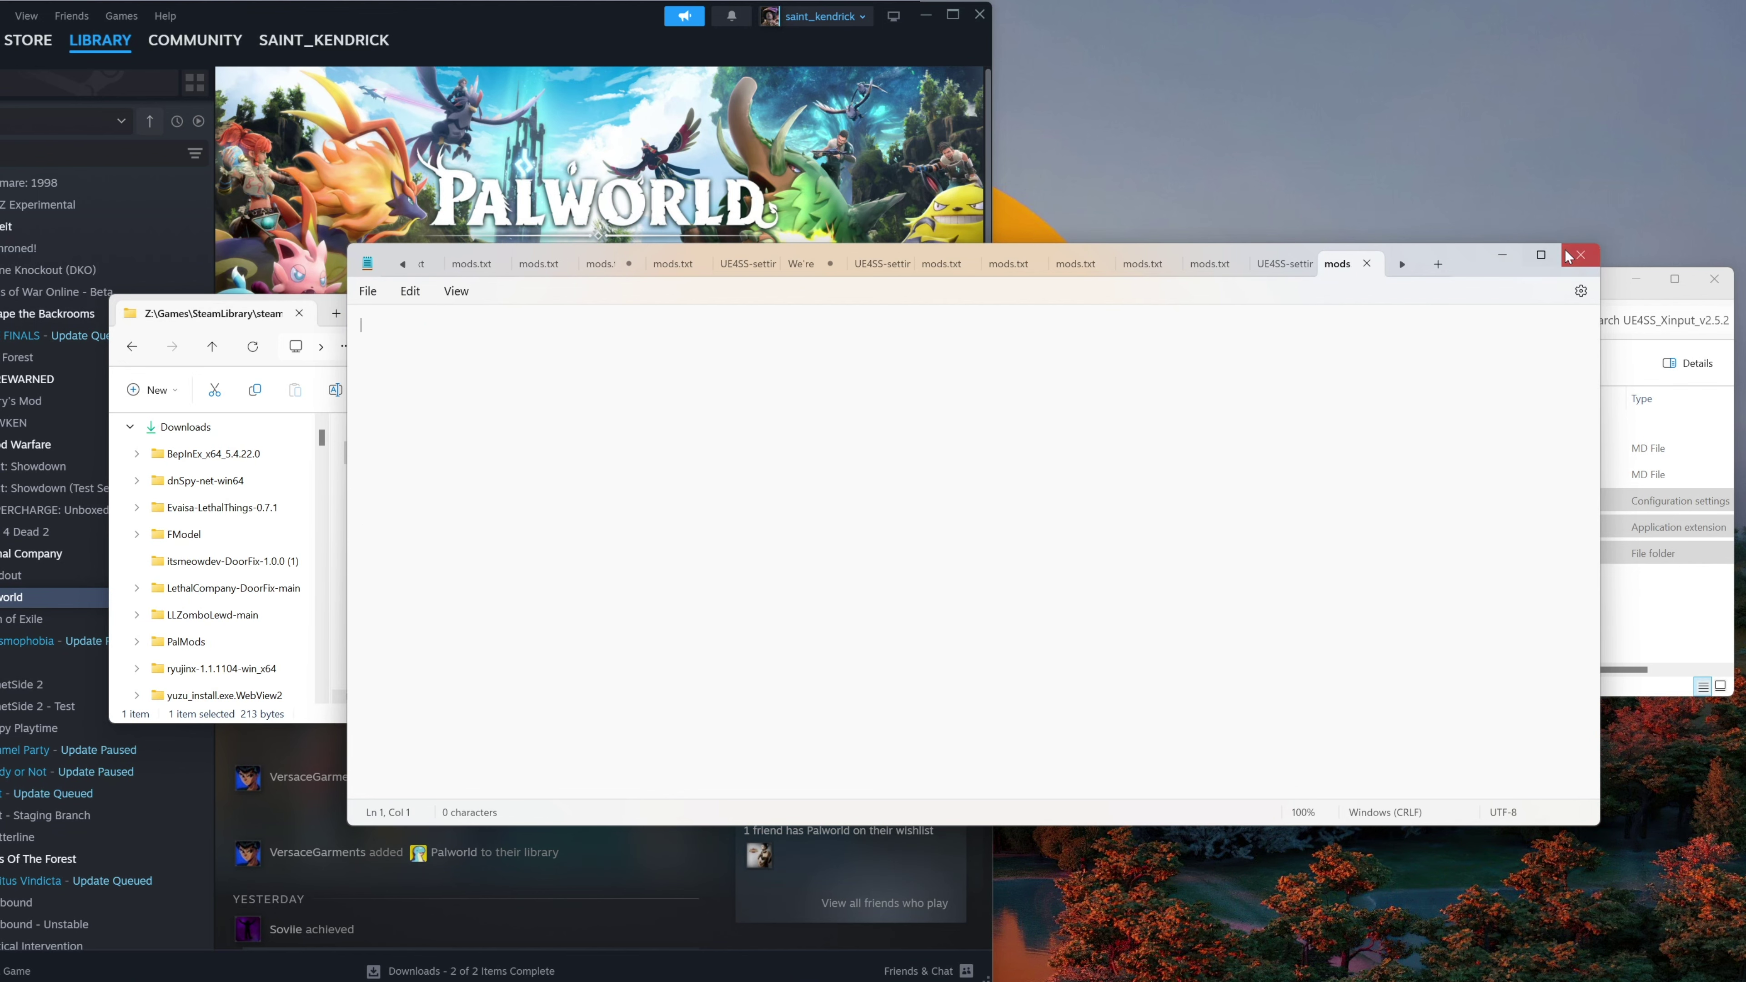
pyautogui.click(1579, 255)
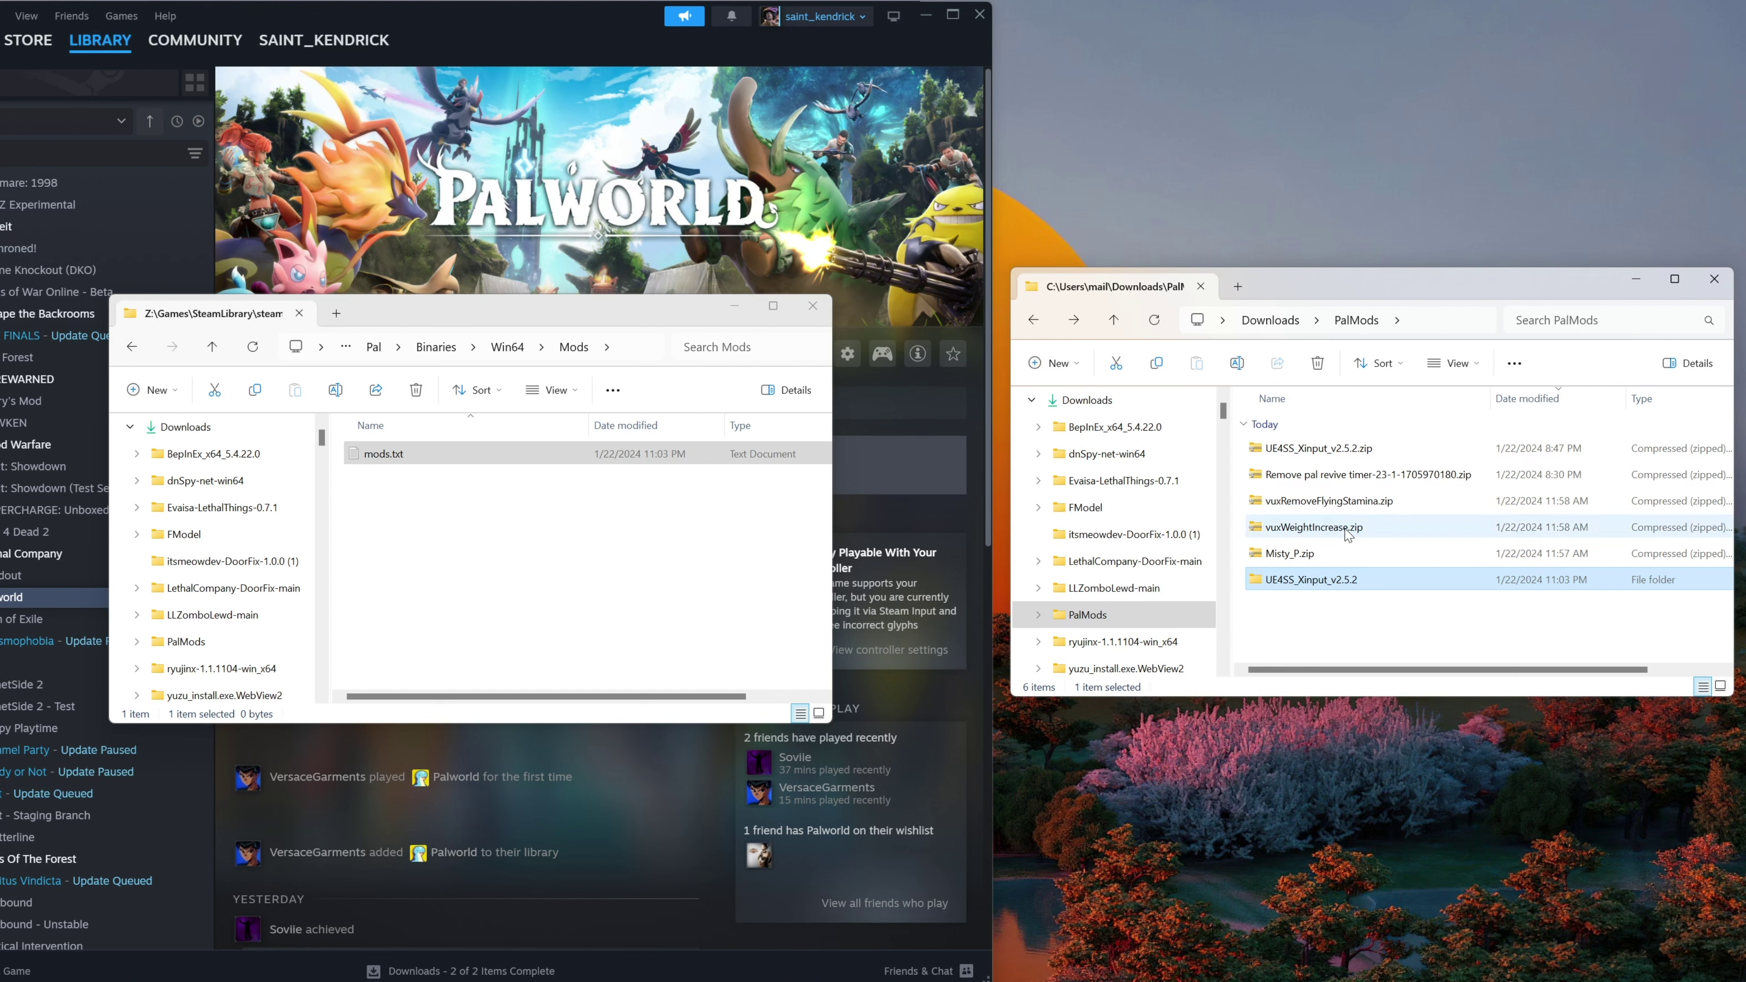
# Copy the vuxWeightIncrease folder from vuxWeightIncrease.zip into Mods.
pyautogui.click(1348, 534)
pyautogui.doubleClick(1330, 534)
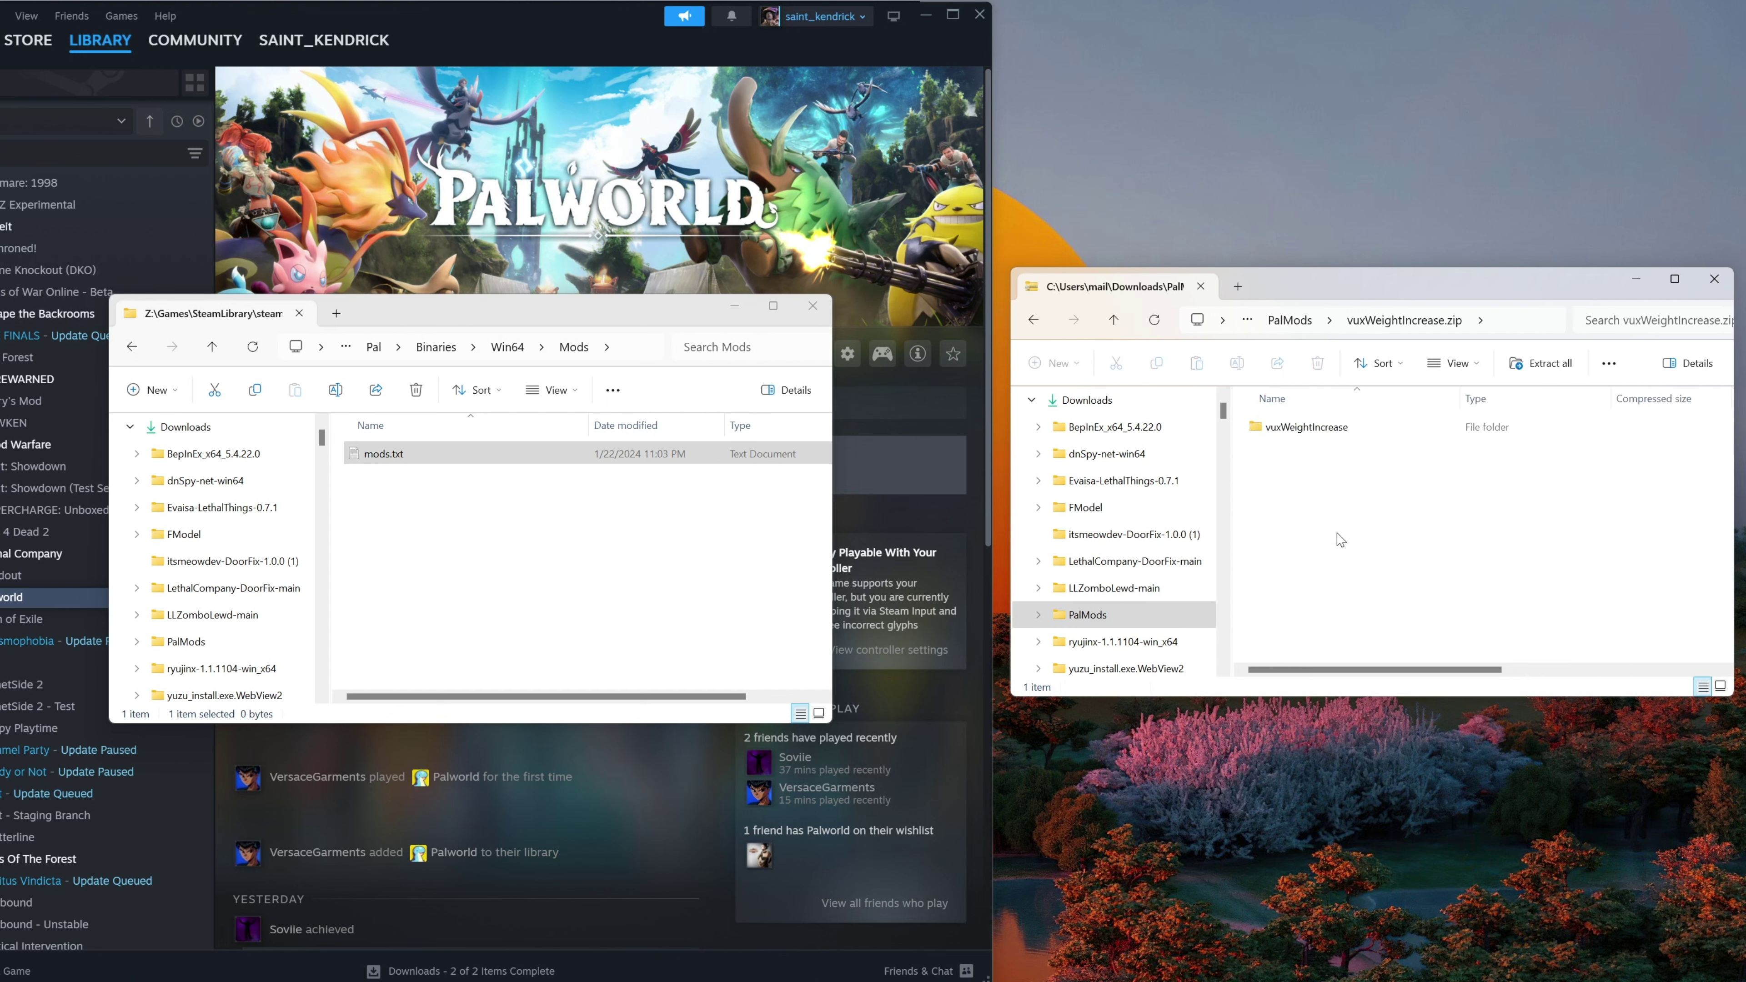
pyautogui.click(1033, 322)
pyautogui.moveTo(1299, 432); pyautogui.dragTo(417, 538)
# Copy the vuxRemoveFlyingStamina folder from vuxRemoveFlyingStamina.zip into Mods.
pyautogui.click(1033, 320)
pyautogui.doubleClick(1318, 507)
pyautogui.click(1306, 426)
pyautogui.doubleClick(1316, 428)
pyautogui.click(1032, 320)
pyautogui.moveTo(1314, 430); pyautogui.dragTo(425, 554)
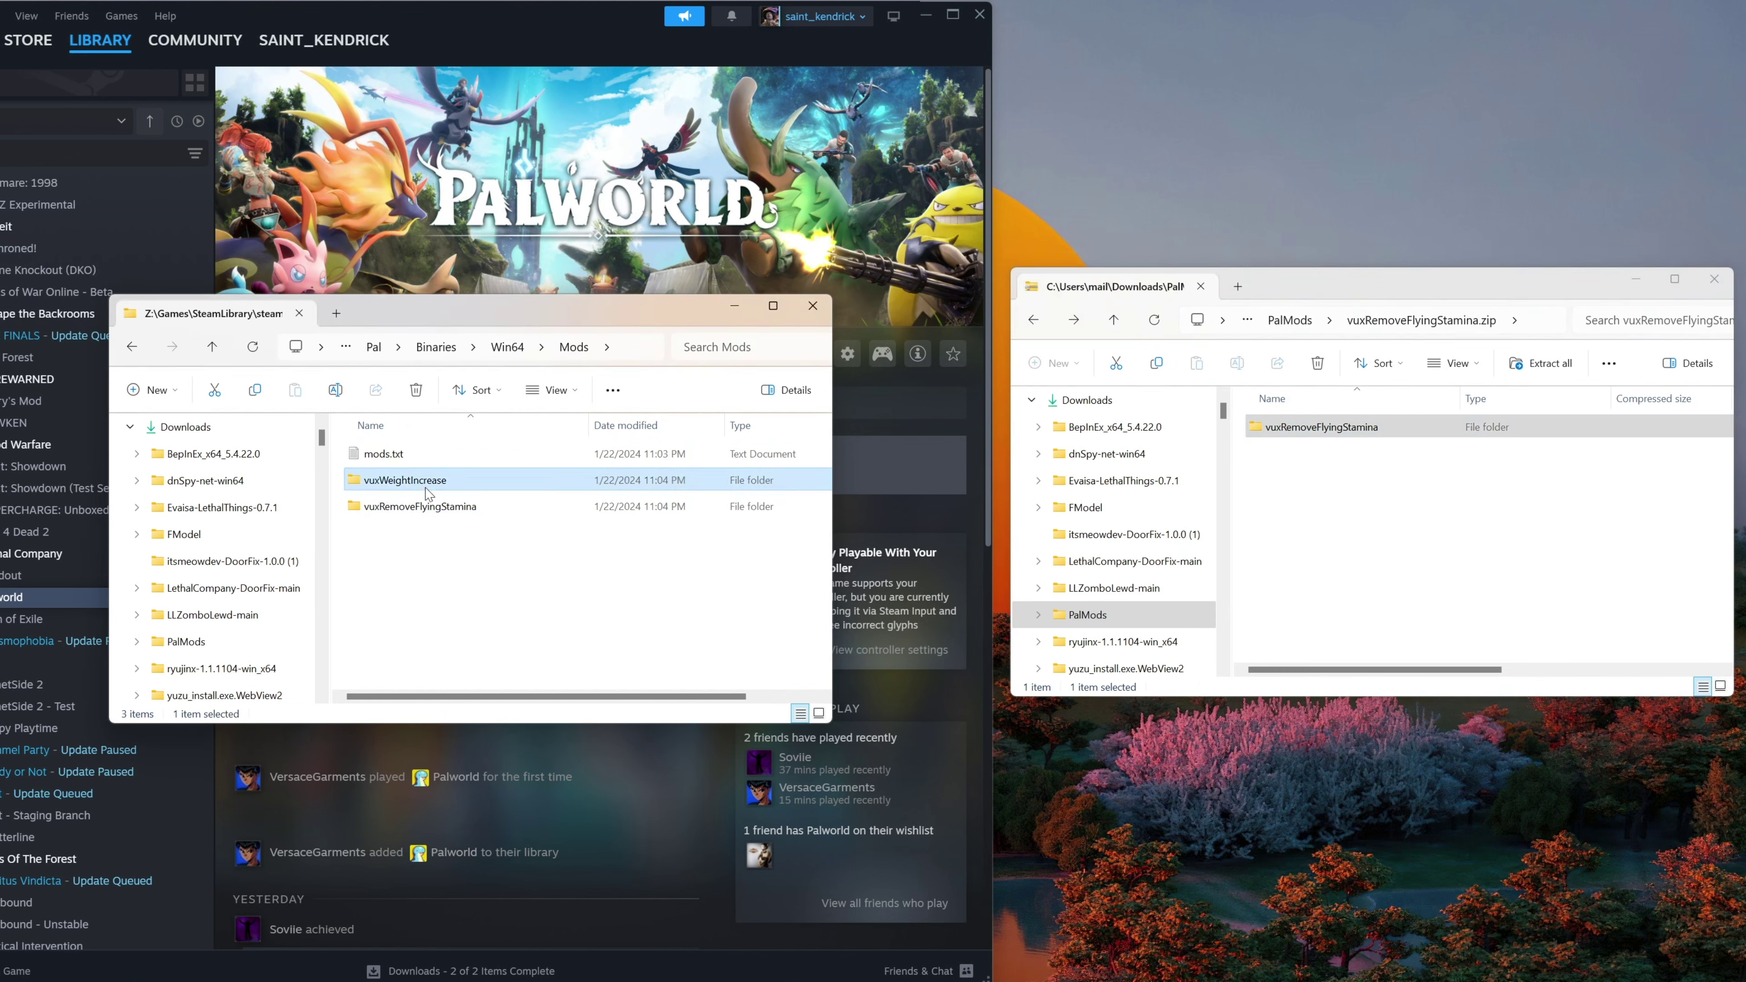
# Check the copied vuxRemoveFlyingStamina contents, then copy the vuxWeightIncrease folder name.
pyautogui.click(415, 509)
pyautogui.doubleClick(415, 508)
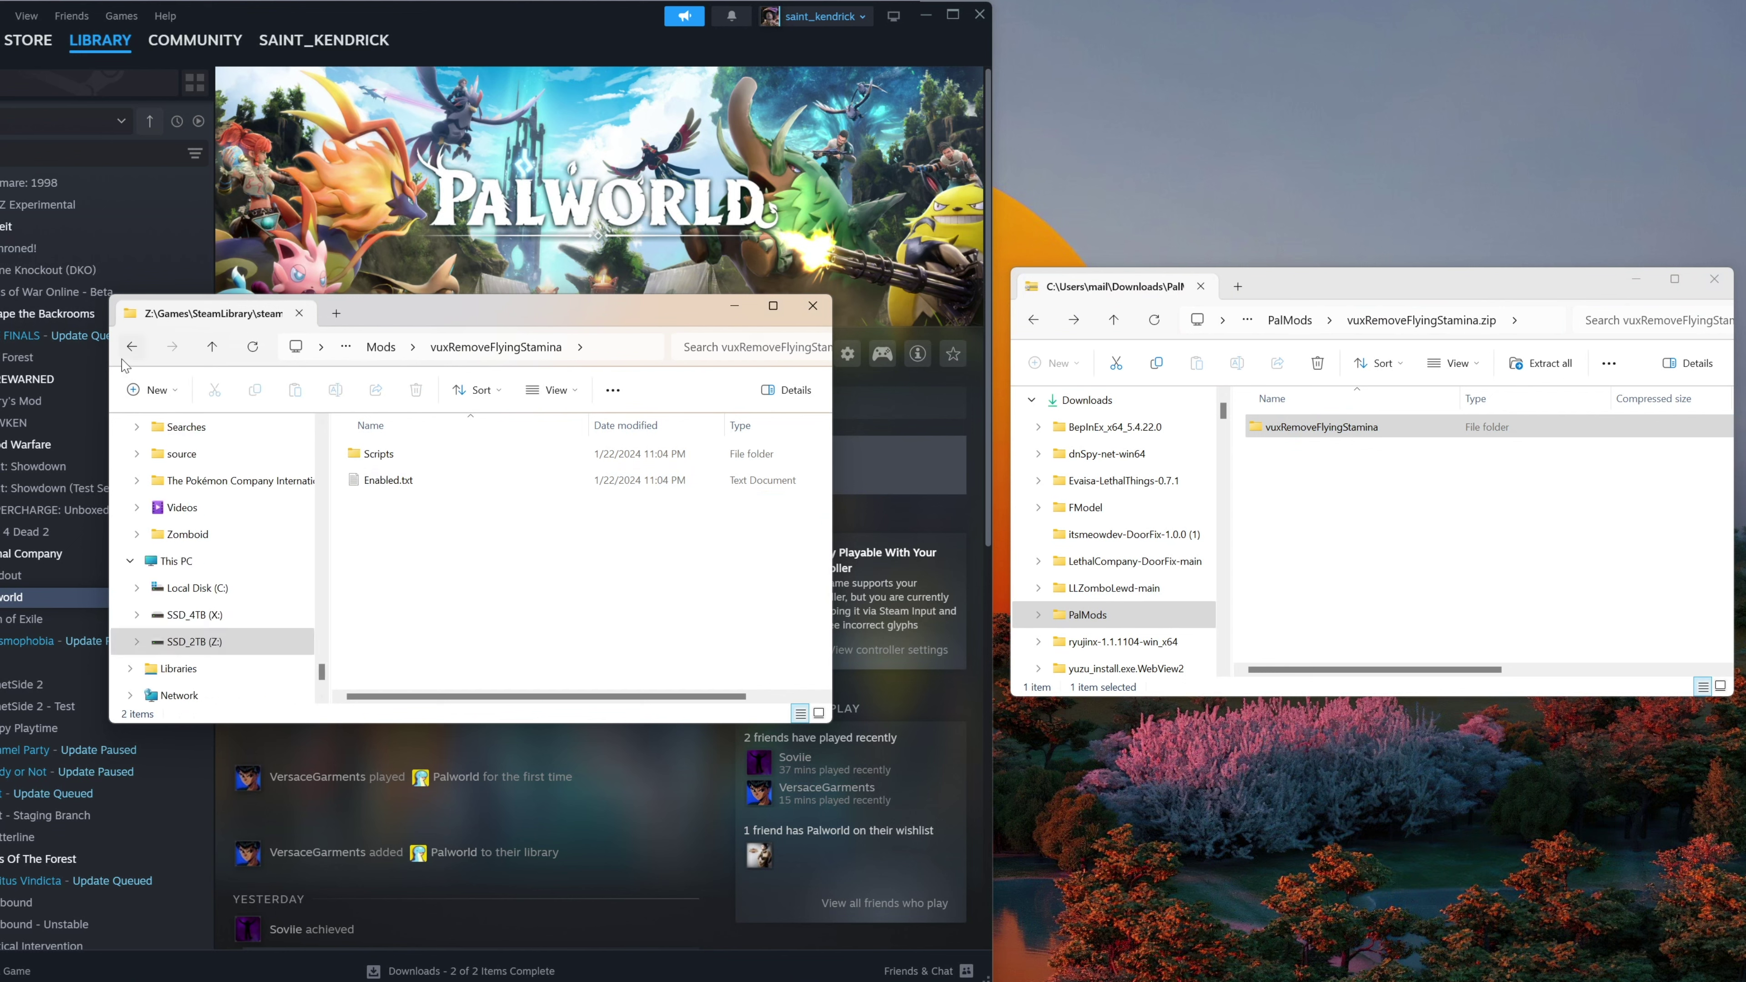
pyautogui.click(127, 352)
pyautogui.click(423, 484)
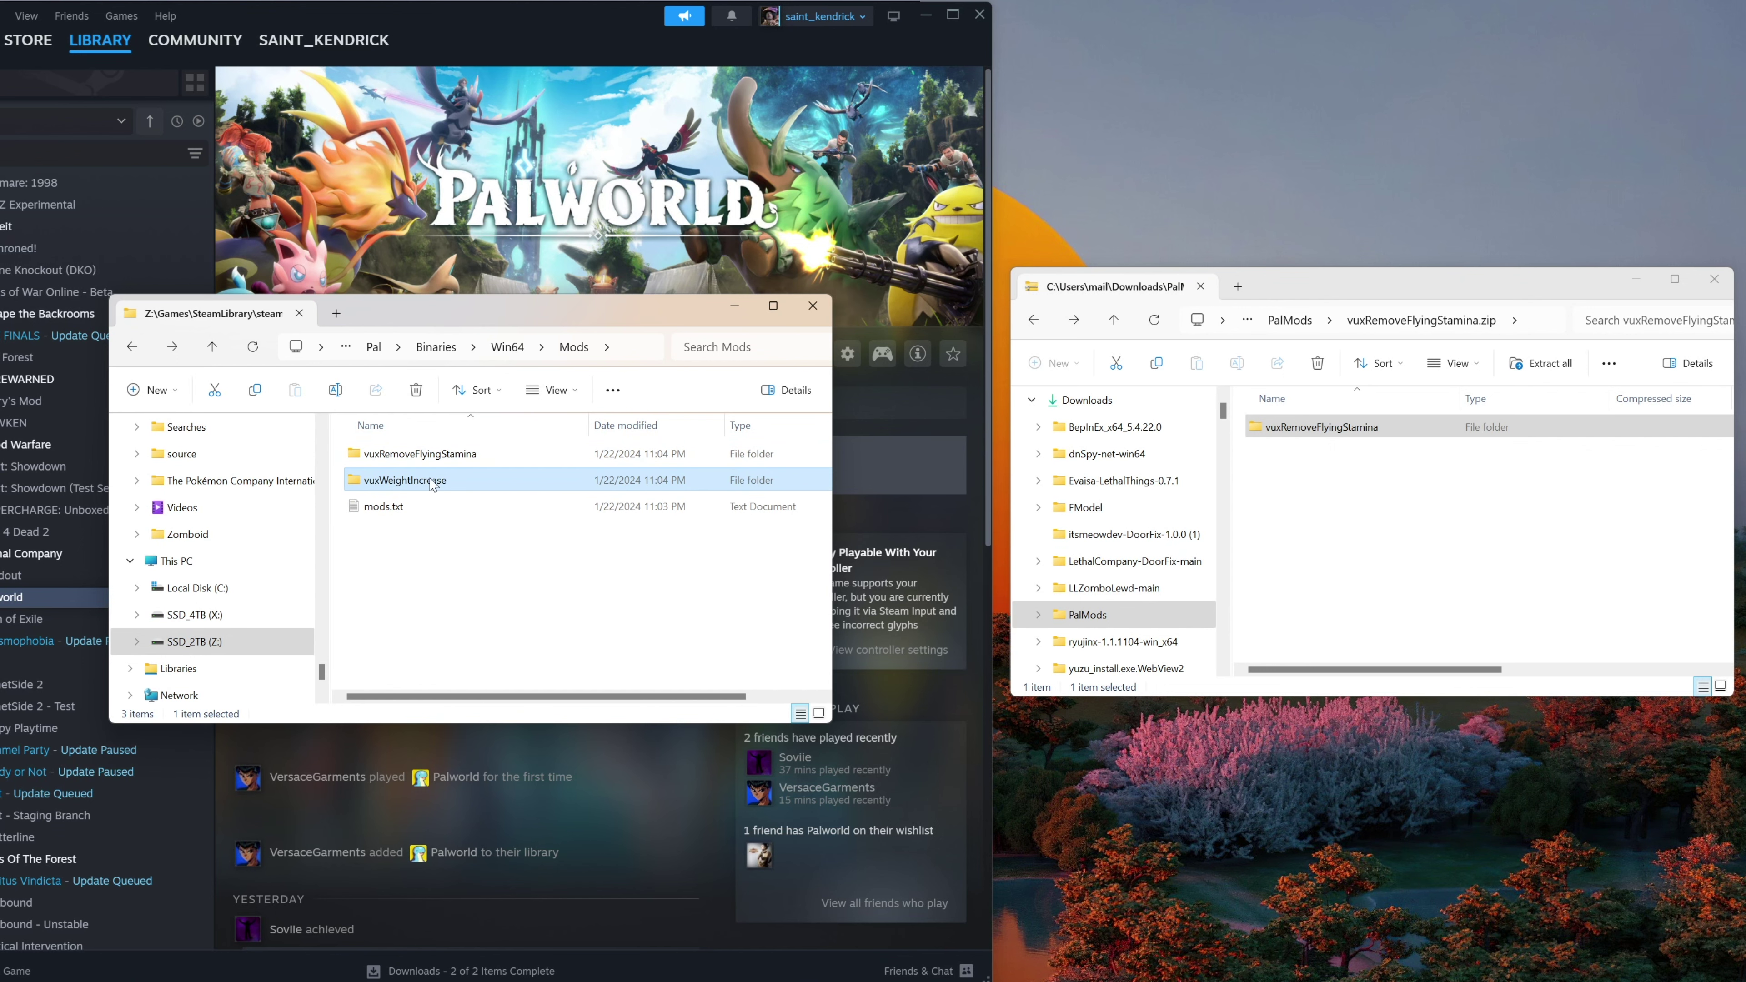
pyautogui.click(454, 475)
pyautogui.hotkey('ctrl', 'c')
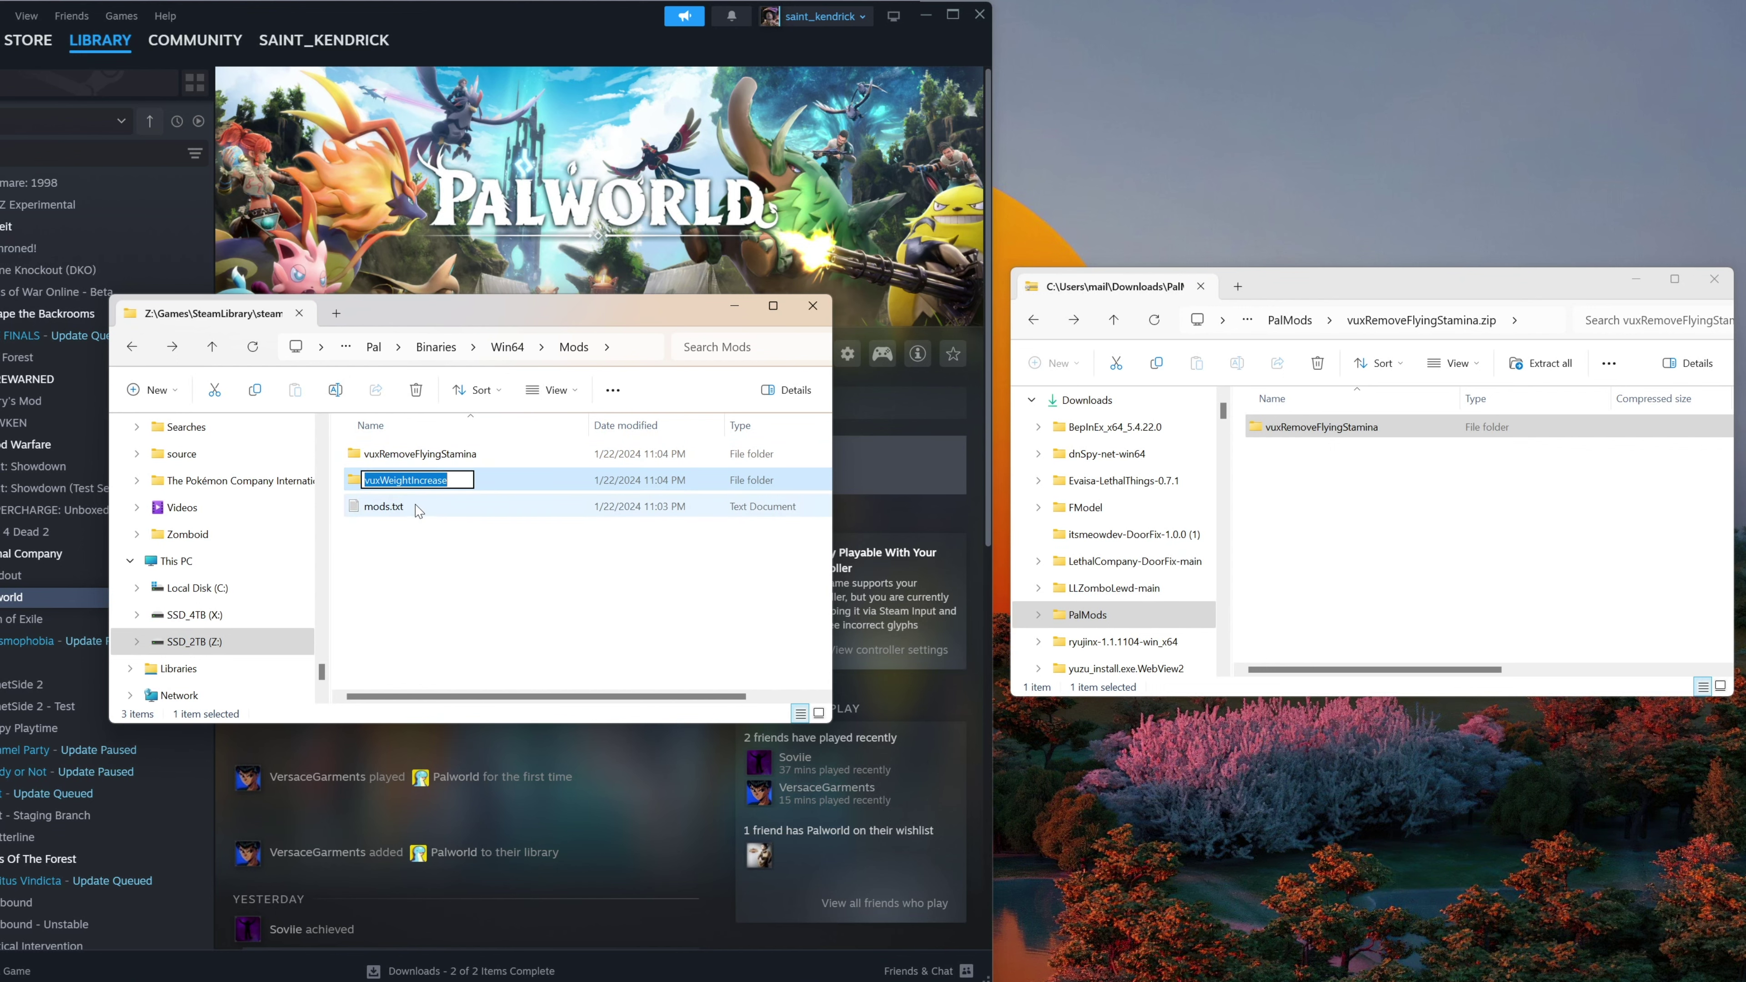
# Add the line 'vuxWeightIncrease : 1' to mods.txt.
pyautogui.click(417, 512)
pyautogui.doubleClick(417, 512)
pyautogui.hotkey('ctrl', 'v')
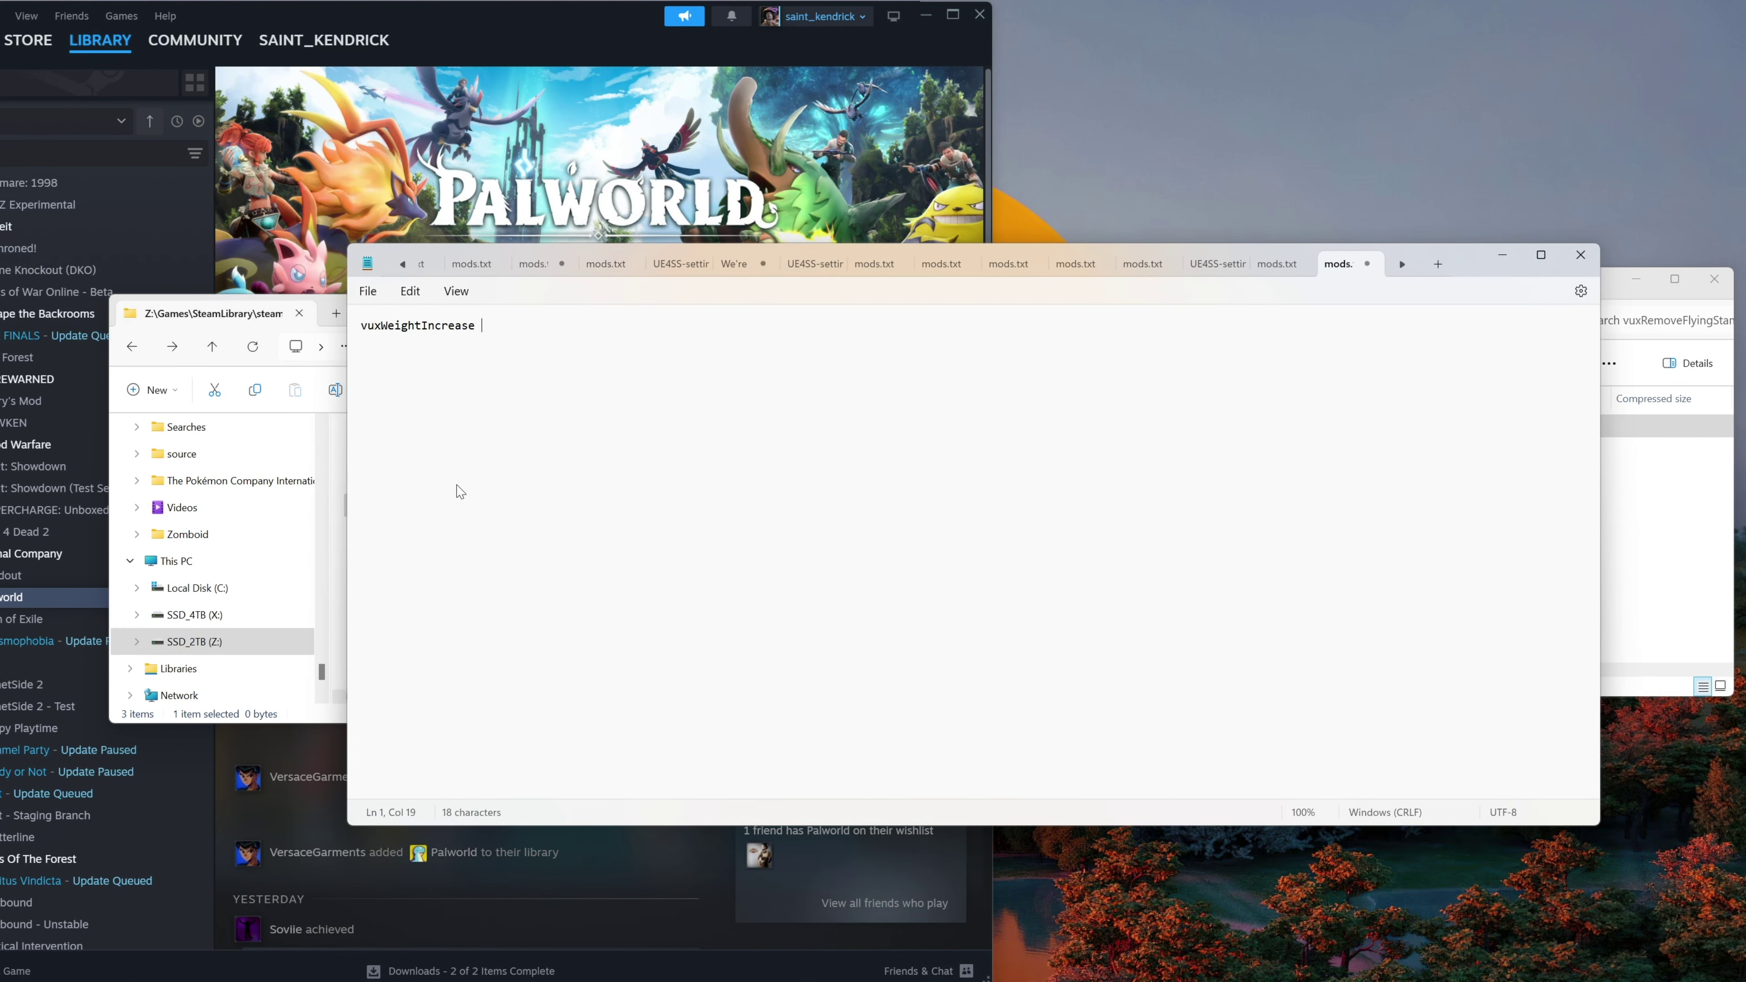
pyautogui.write(': 1')
# Add a vuxRemoveFlyingStamina entry on a new line below, then close mods.txt.
pyautogui.moveTo(1463, 261); pyautogui.dragTo(1615, 253)
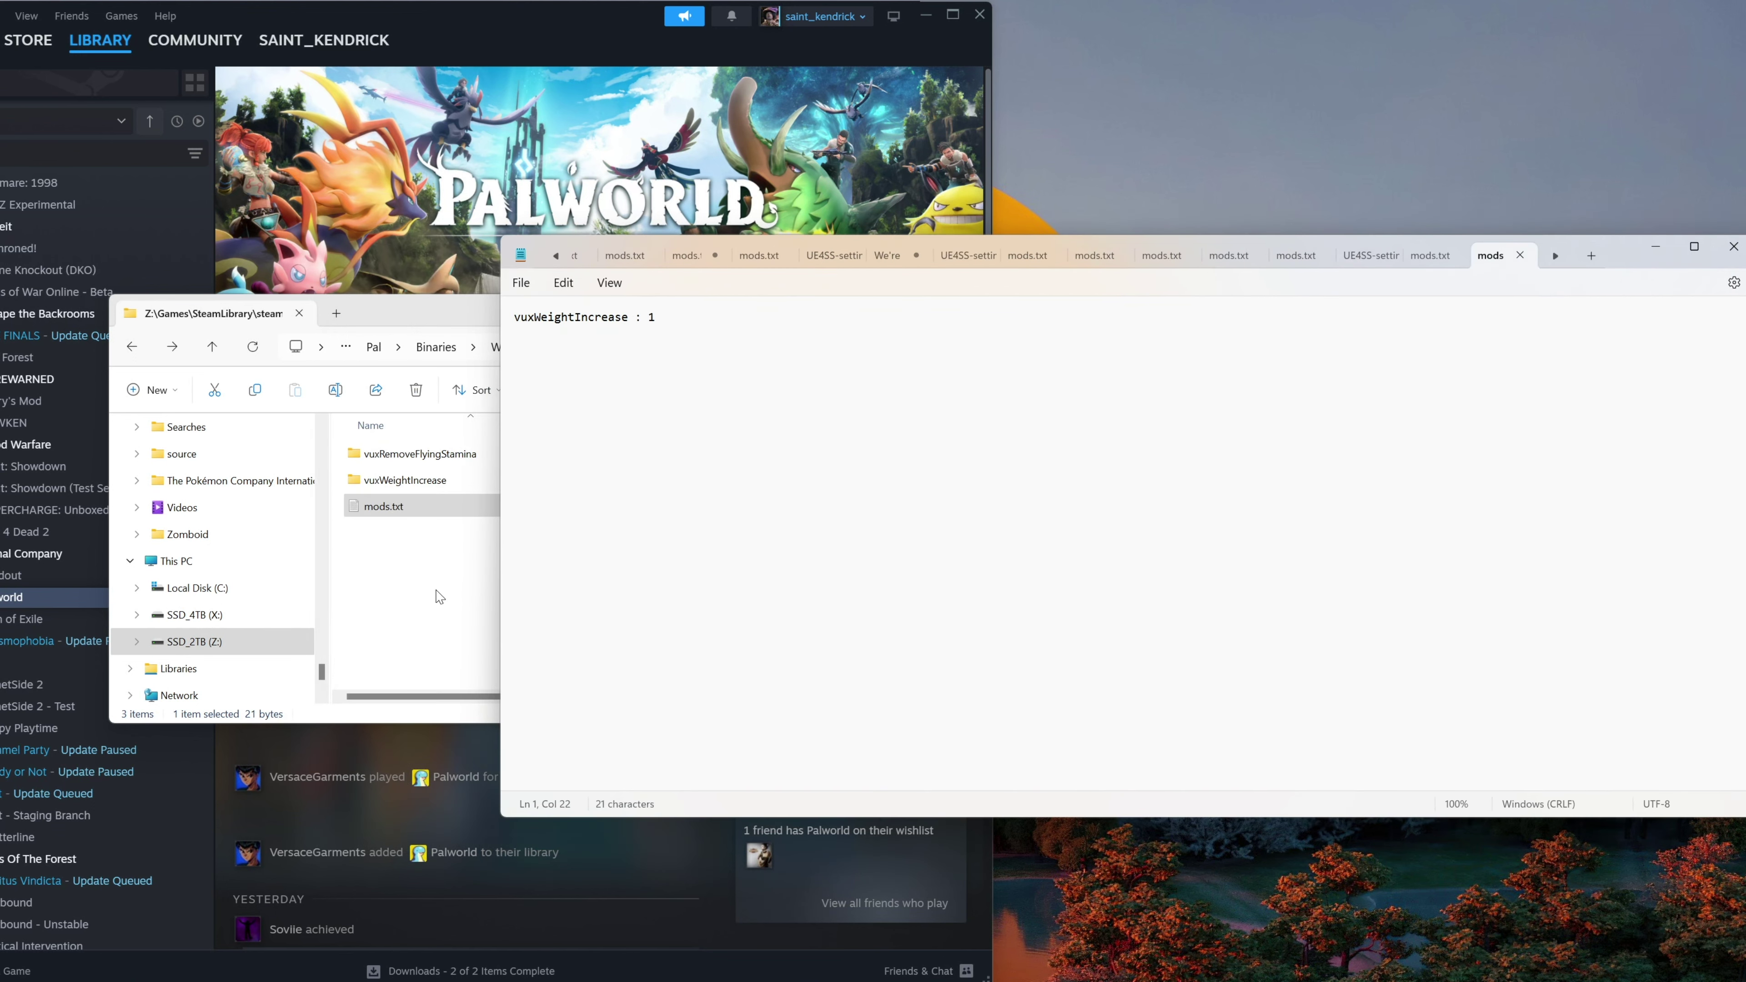
pyautogui.click(440, 596)
pyautogui.click(423, 455)
pyautogui.rightClick(423, 458)
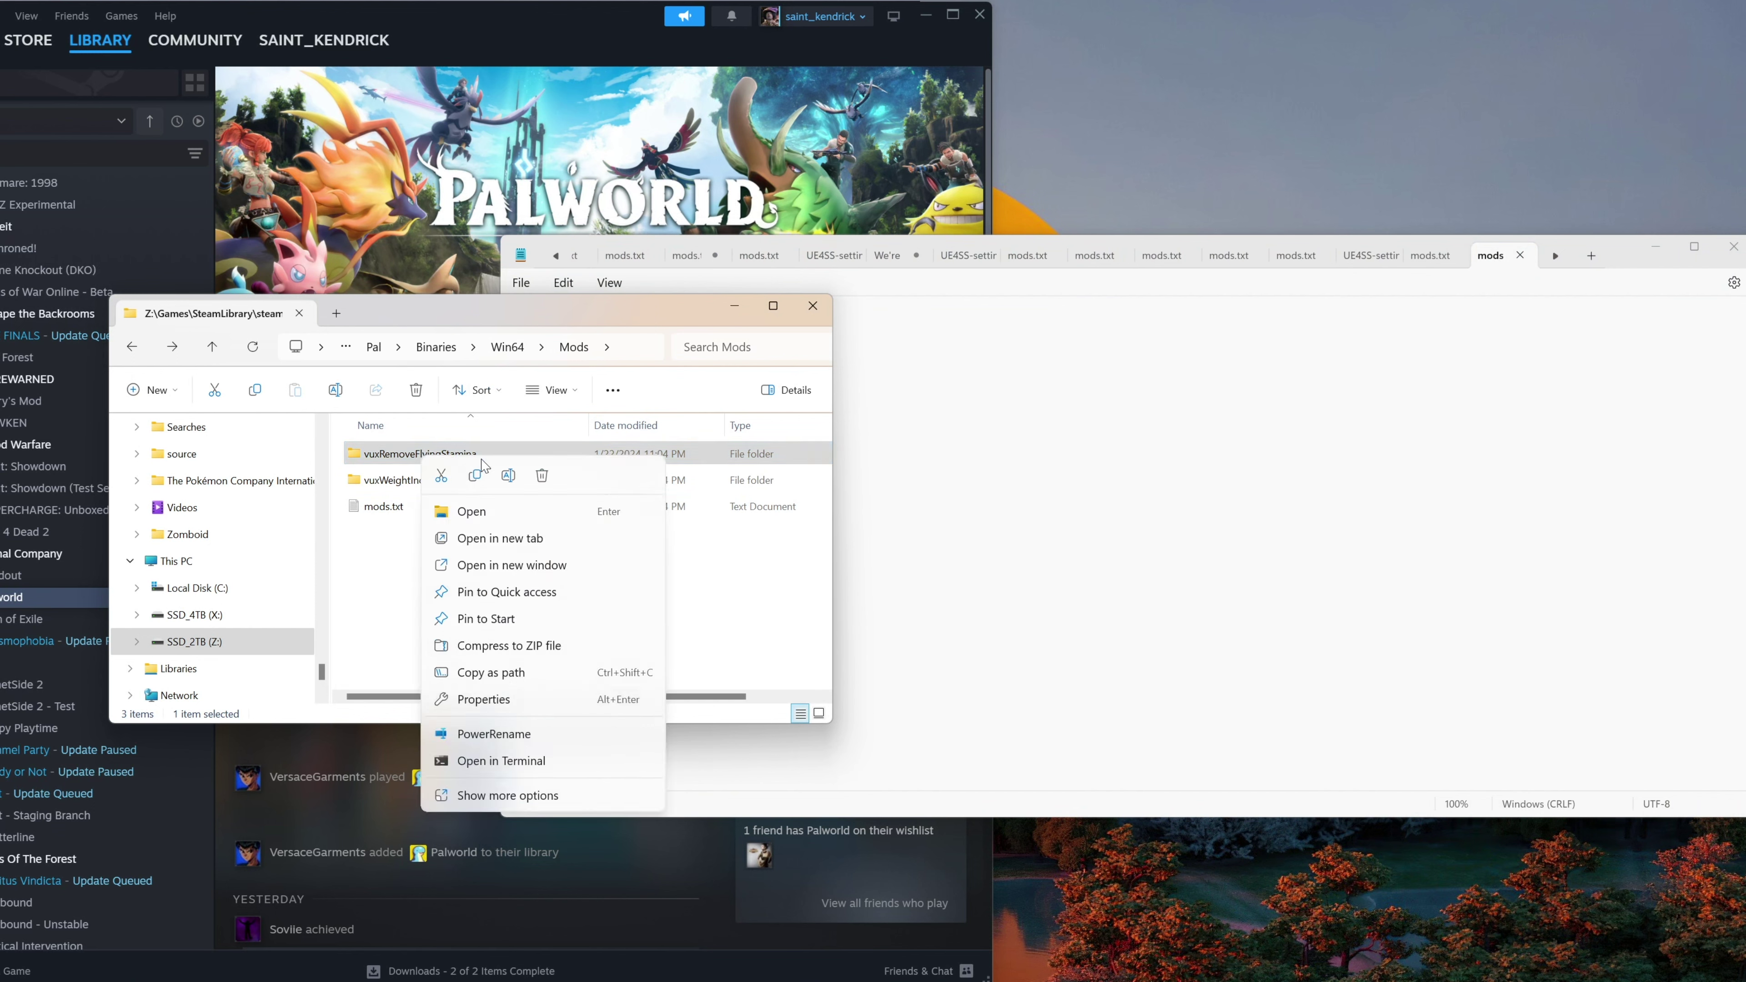
pyautogui.click(491, 471)
pyautogui.hotkey('ctrl', 'c')
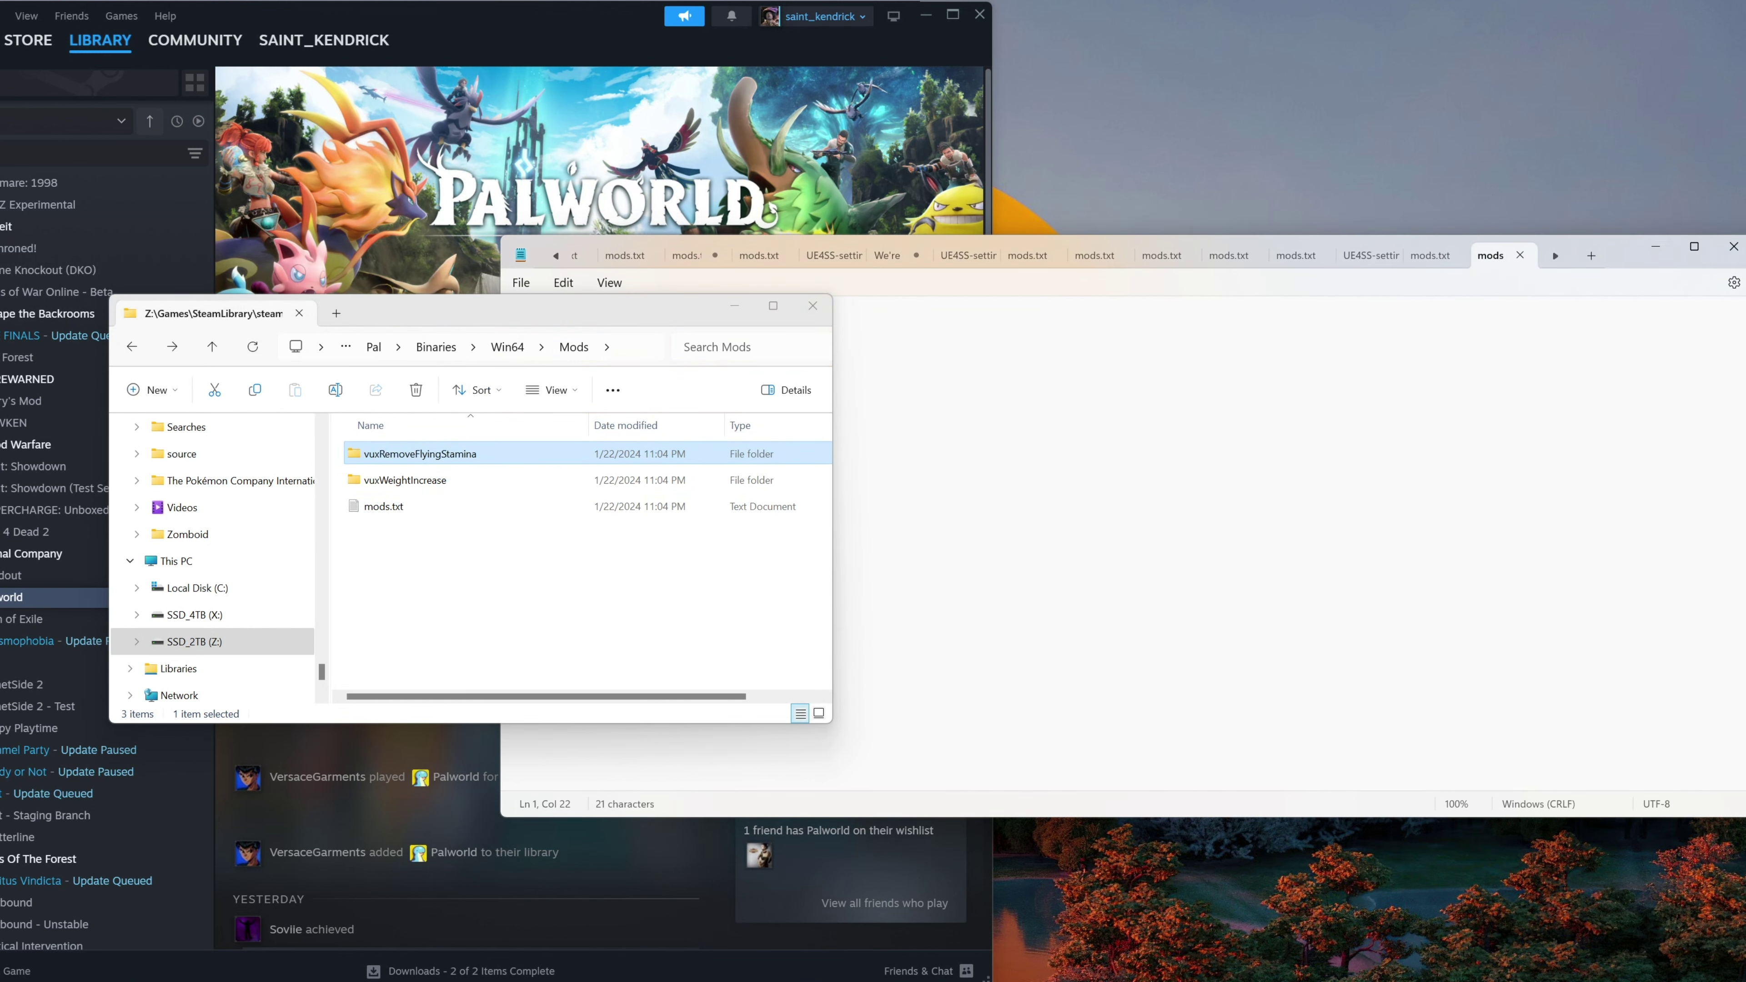
pyautogui.click(869, 366)
pyautogui.press('Return')
pyautogui.hotkey('ctrl', 'v')
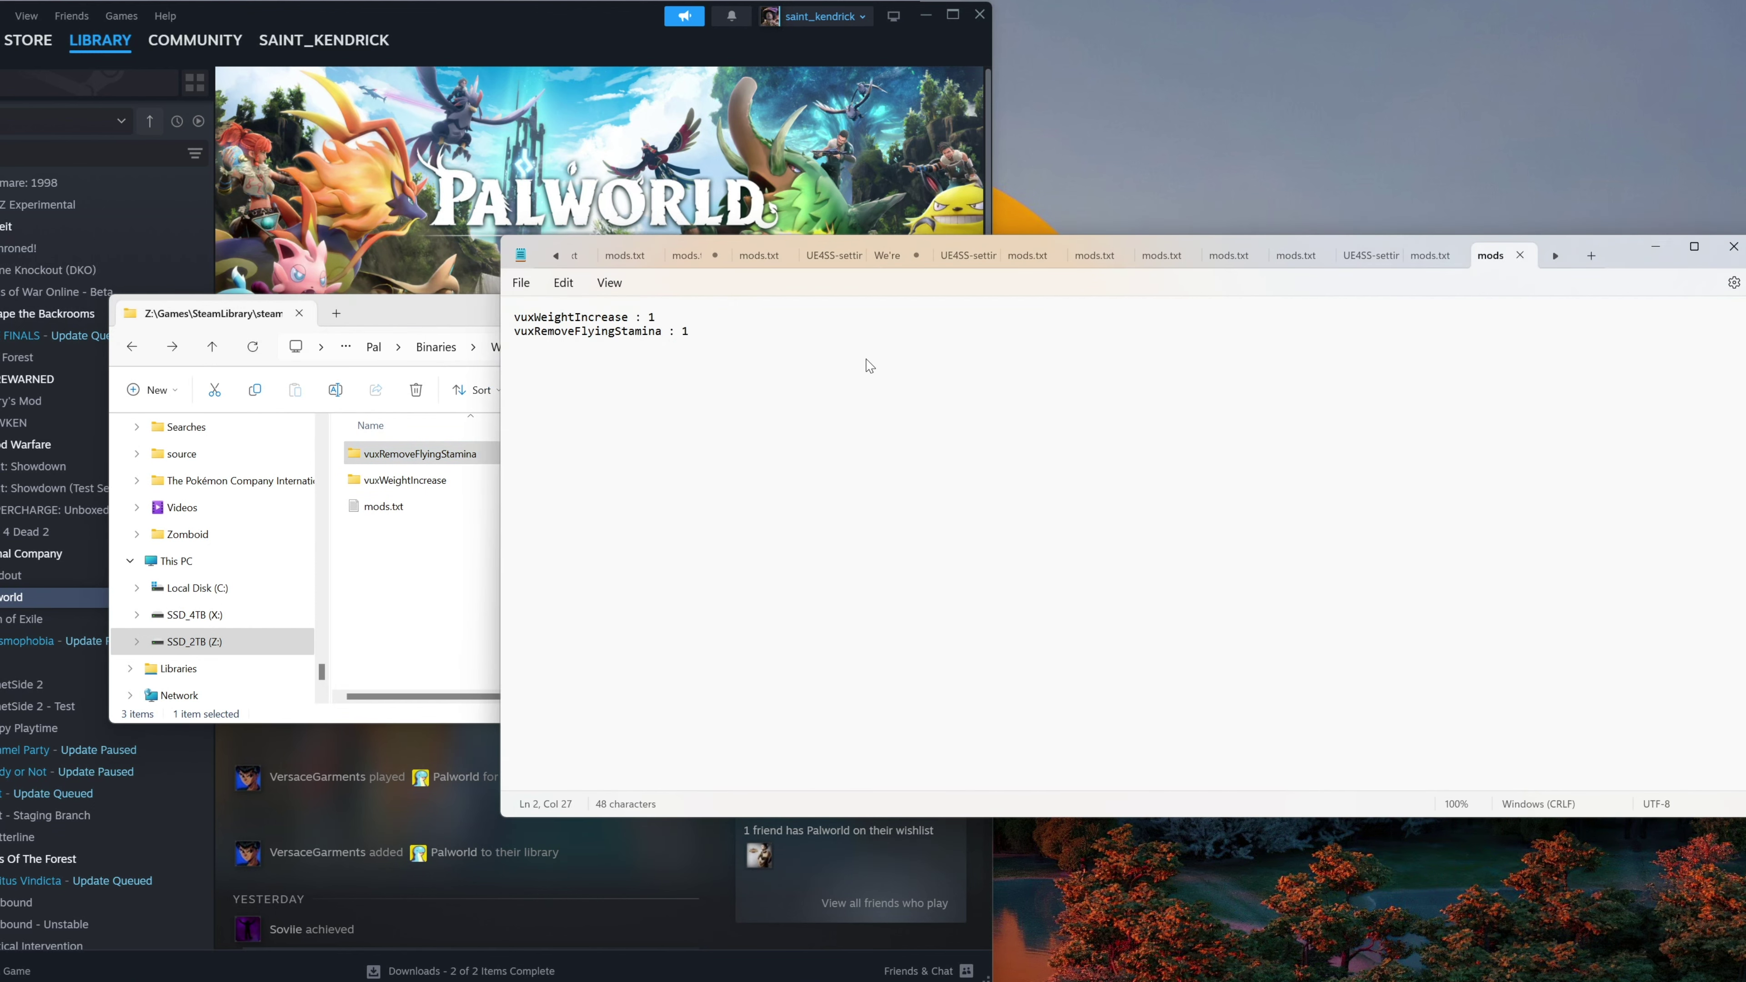
pyautogui.click(1734, 246)
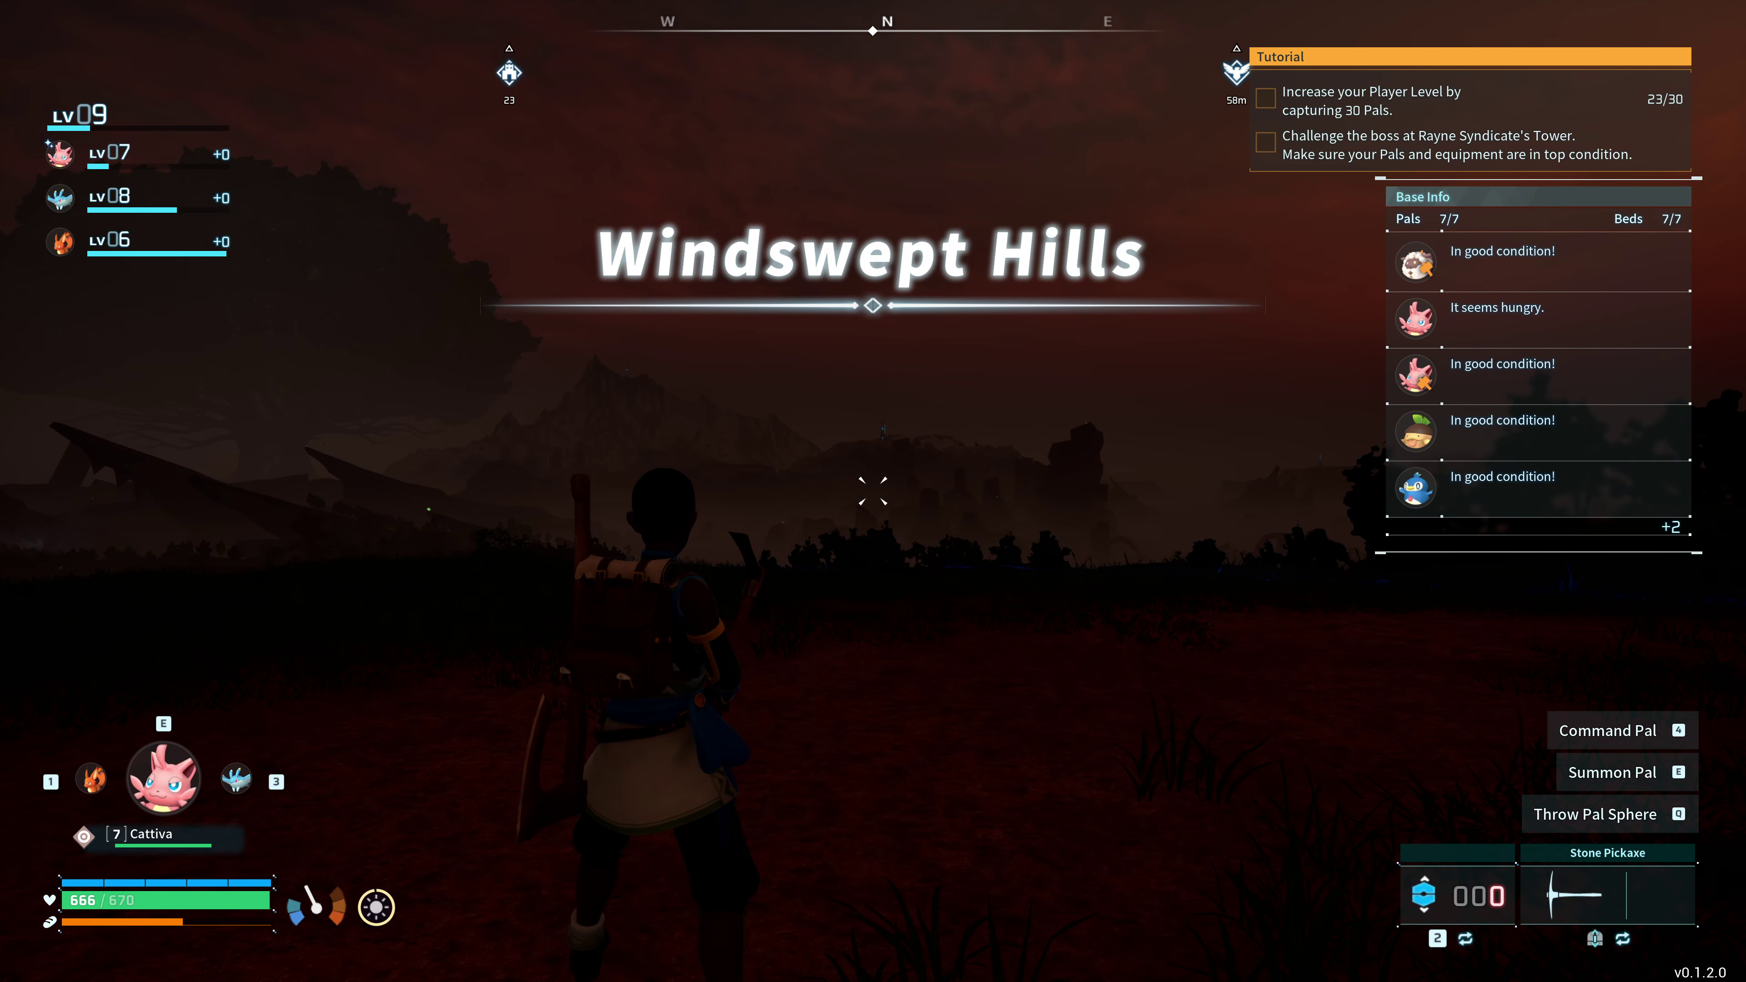
pyautogui.press('w')
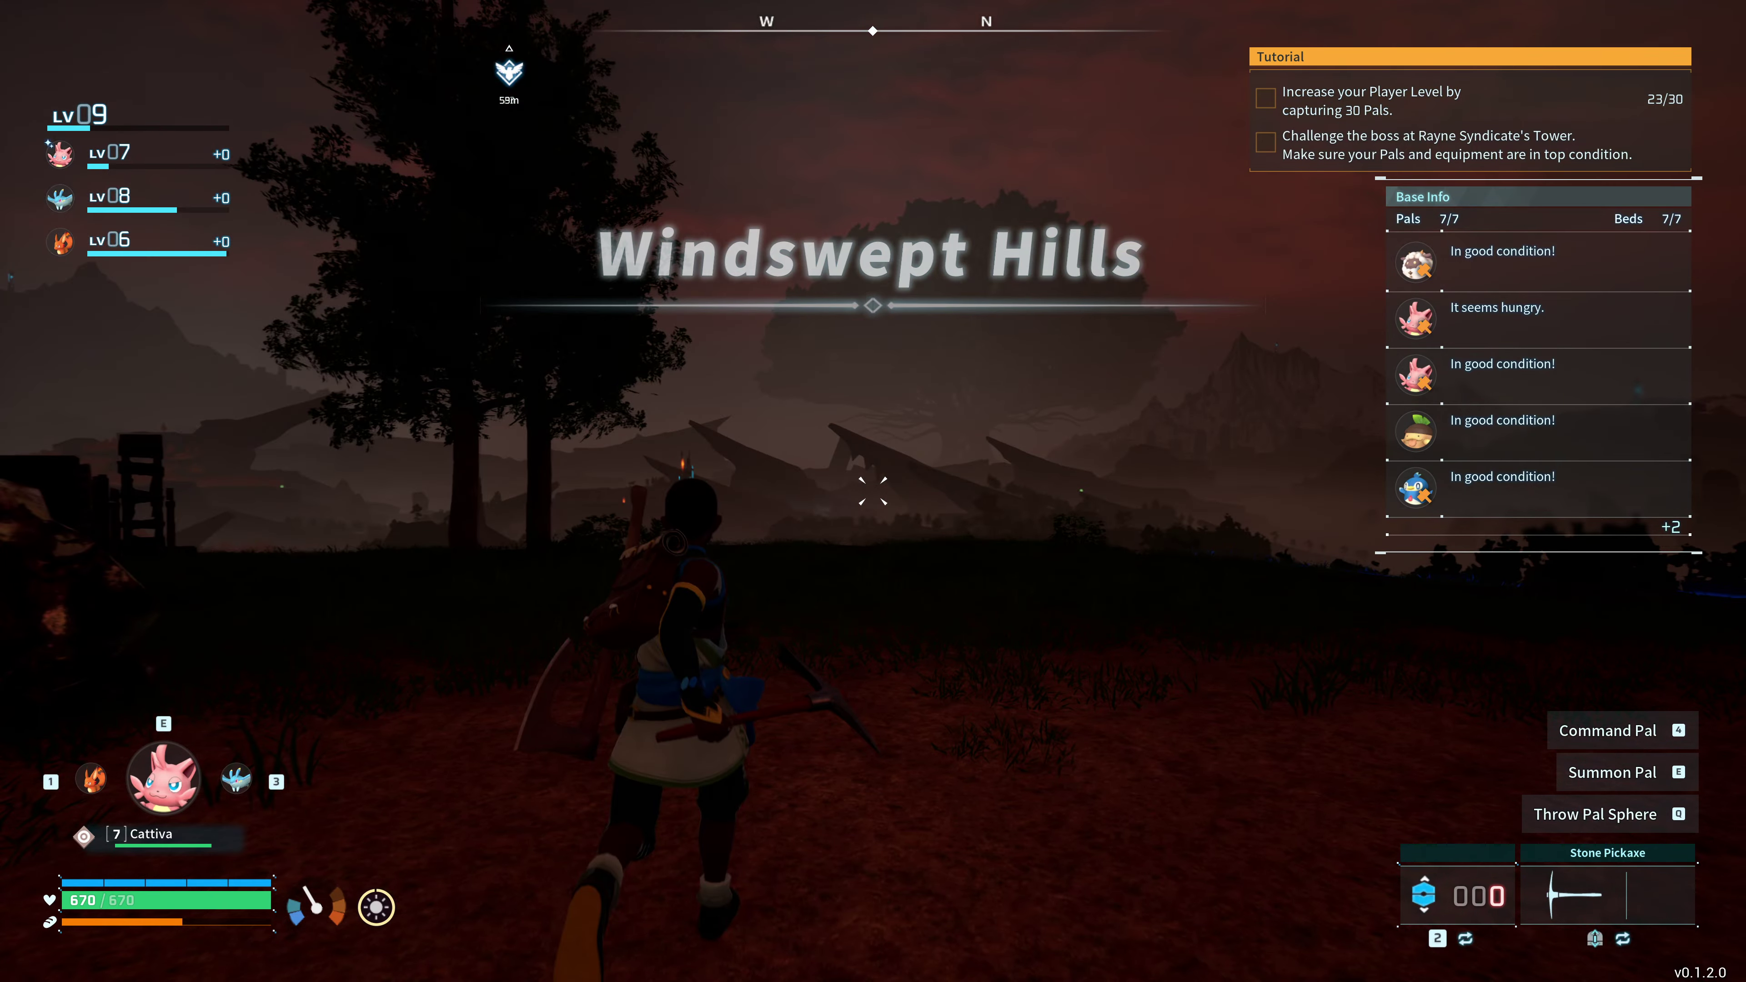
pyautogui.press('Tab')
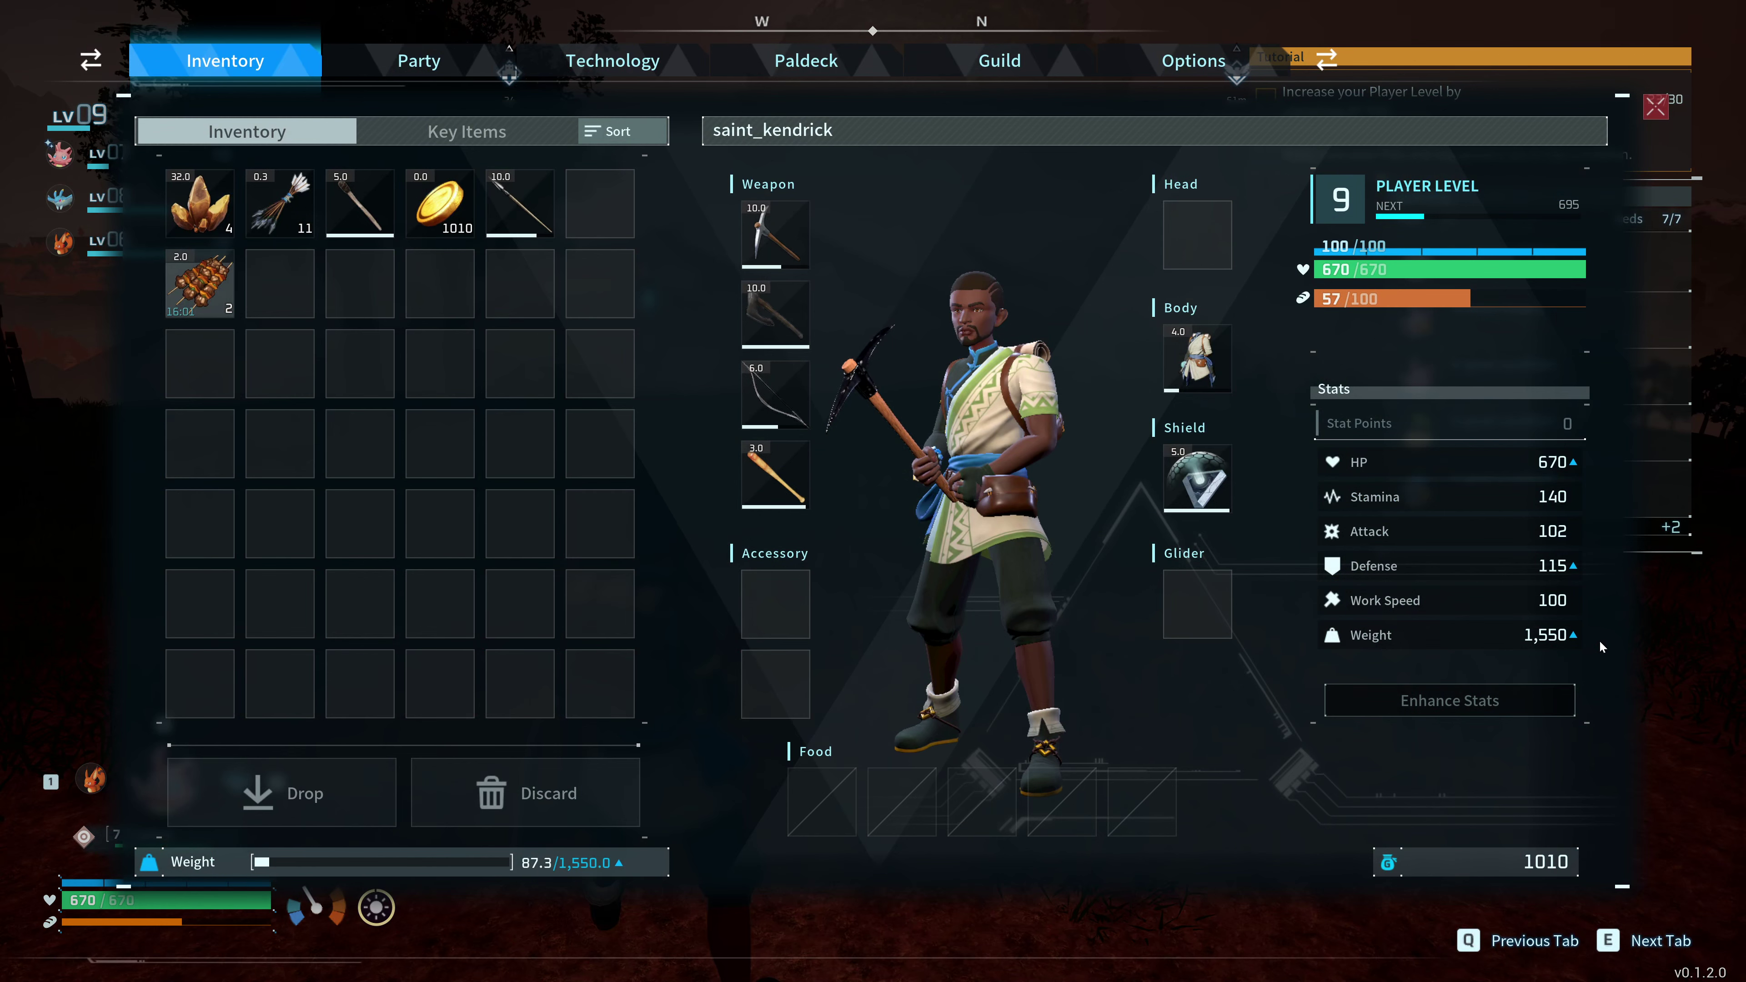
pyautogui.moveTo(1559, 645)
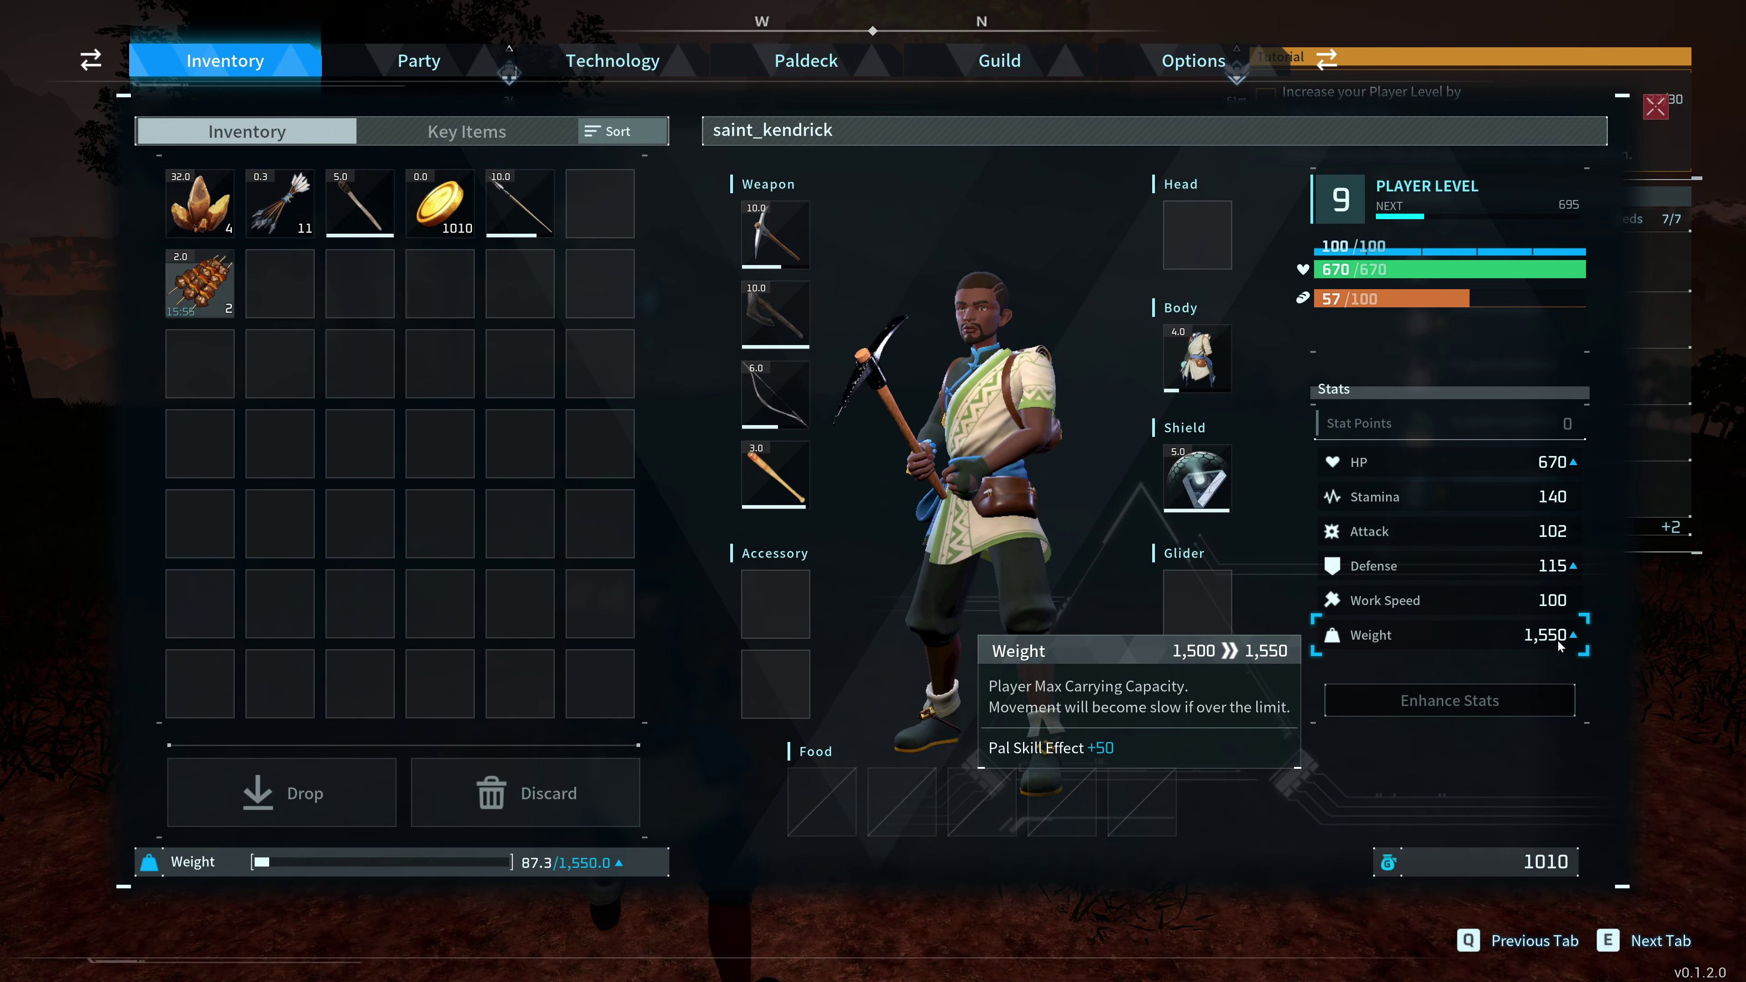
pyautogui.press('Escape')
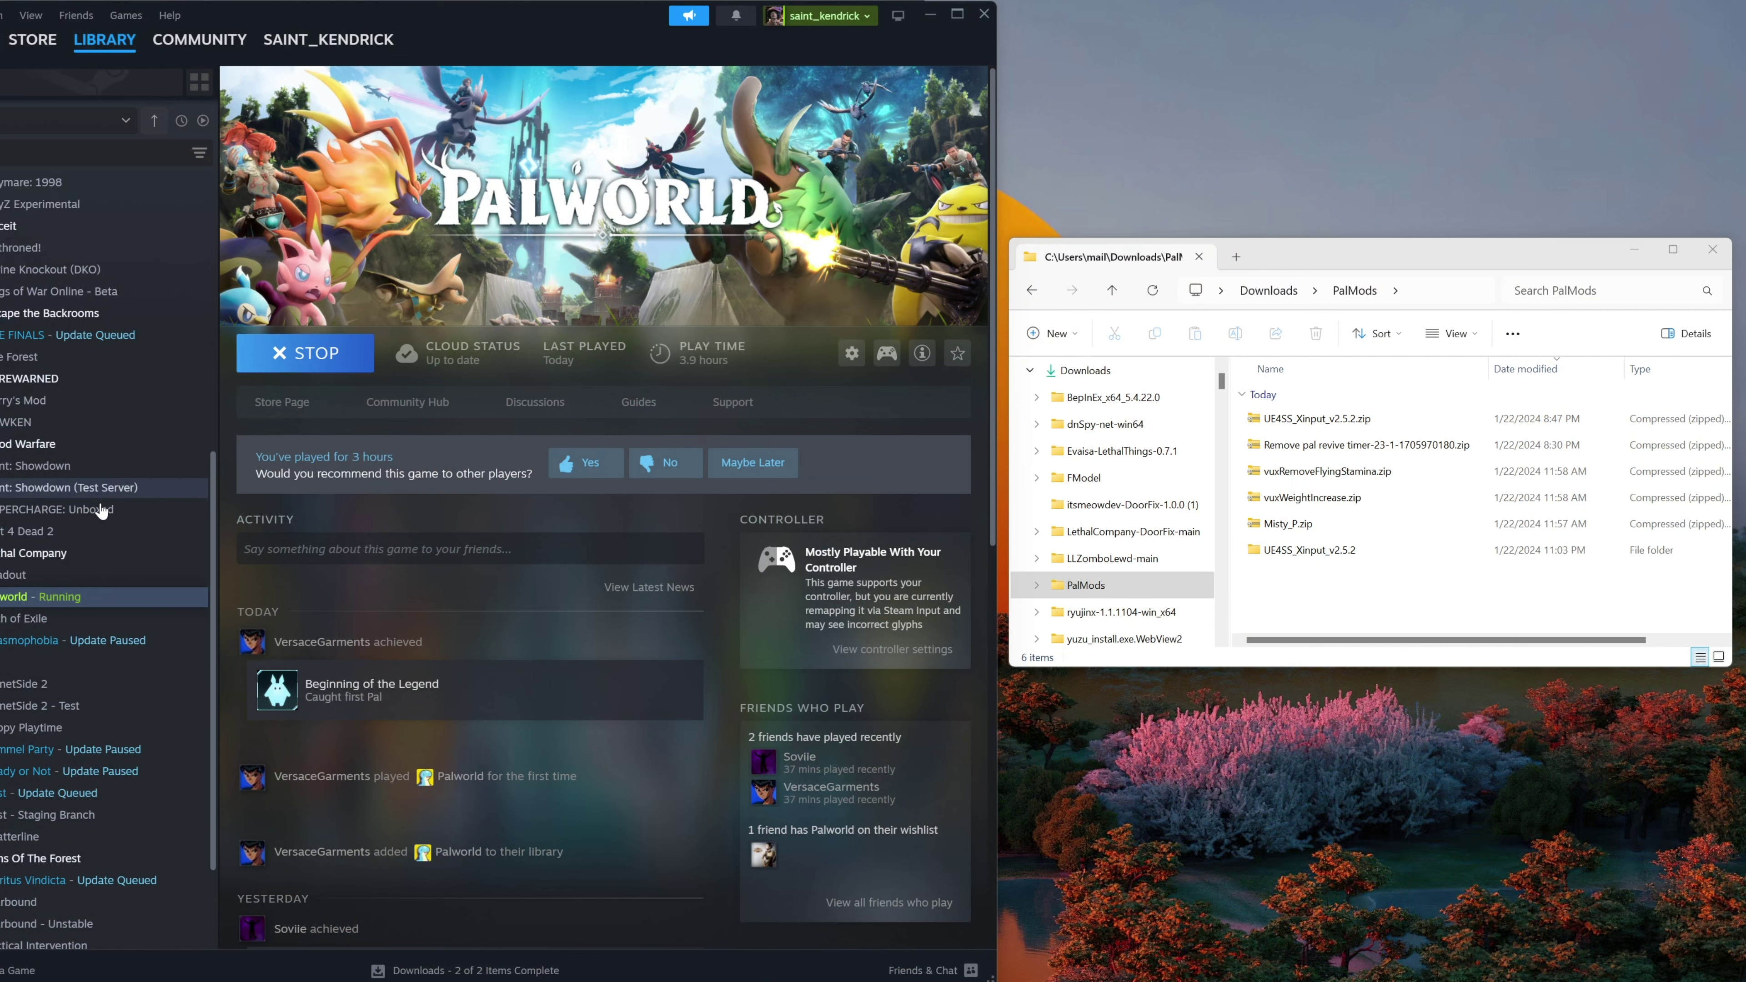
# Browse Palworld's local files from Steam to Pal\Content\Paks.
pyautogui.rightClick(88, 604)
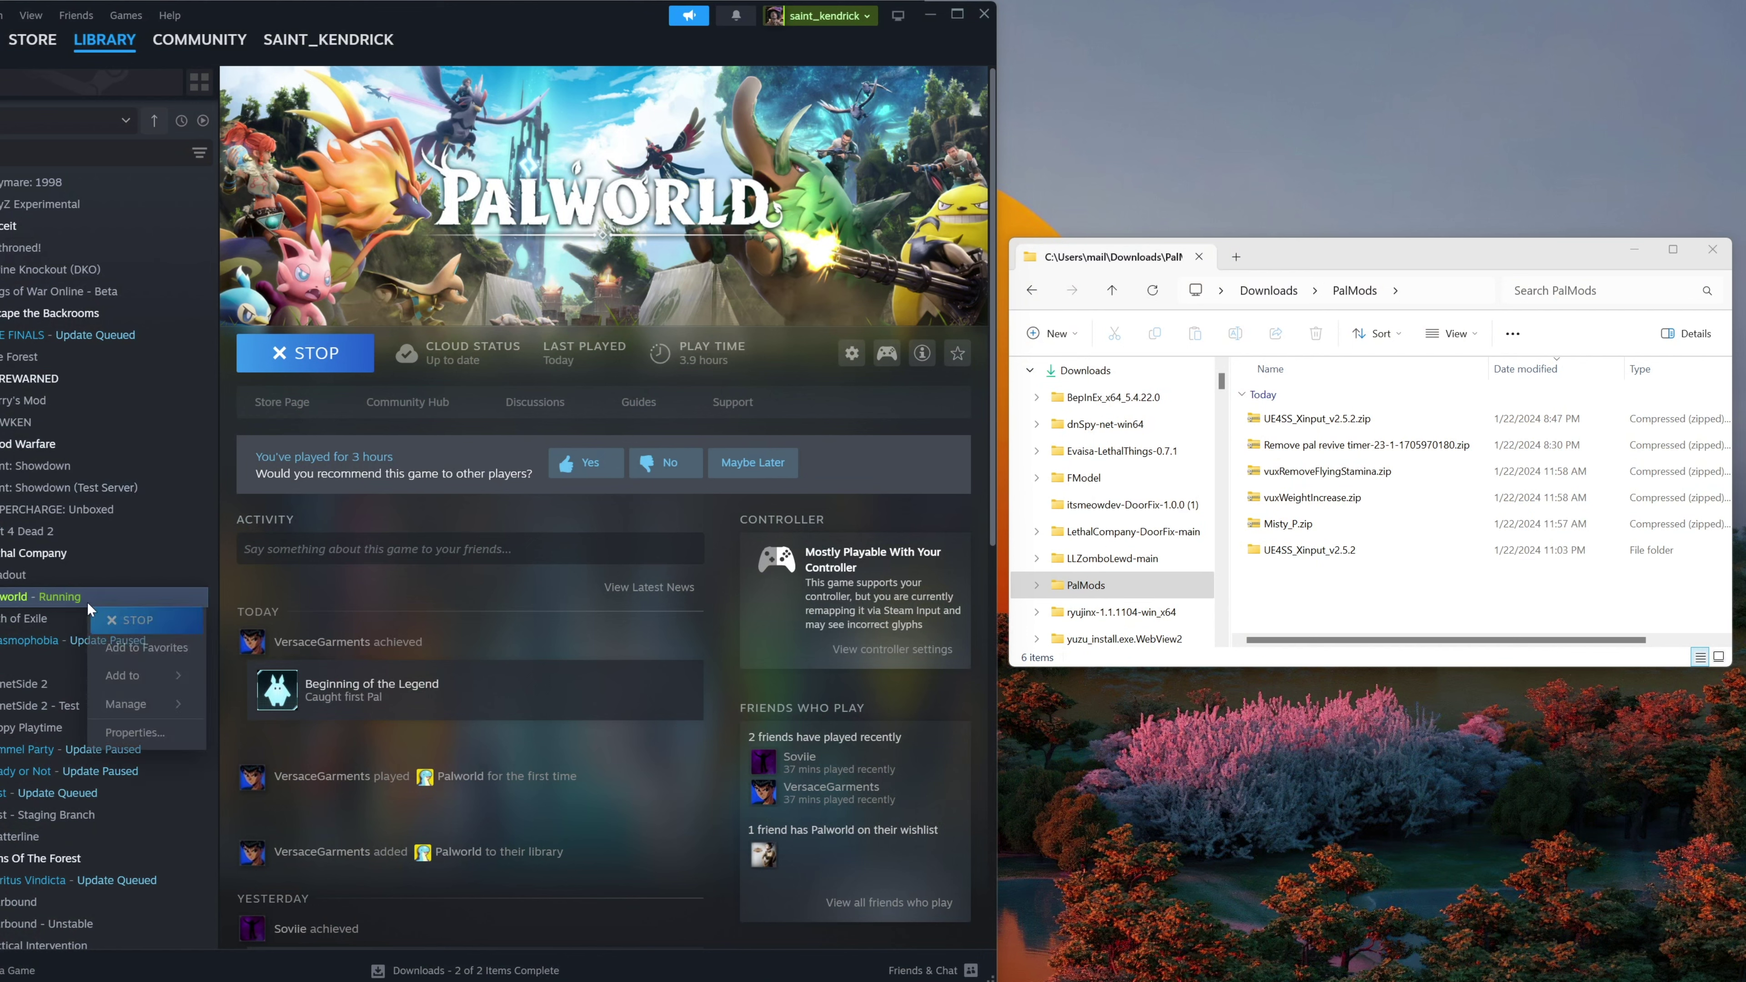
pyautogui.moveTo(161, 709)
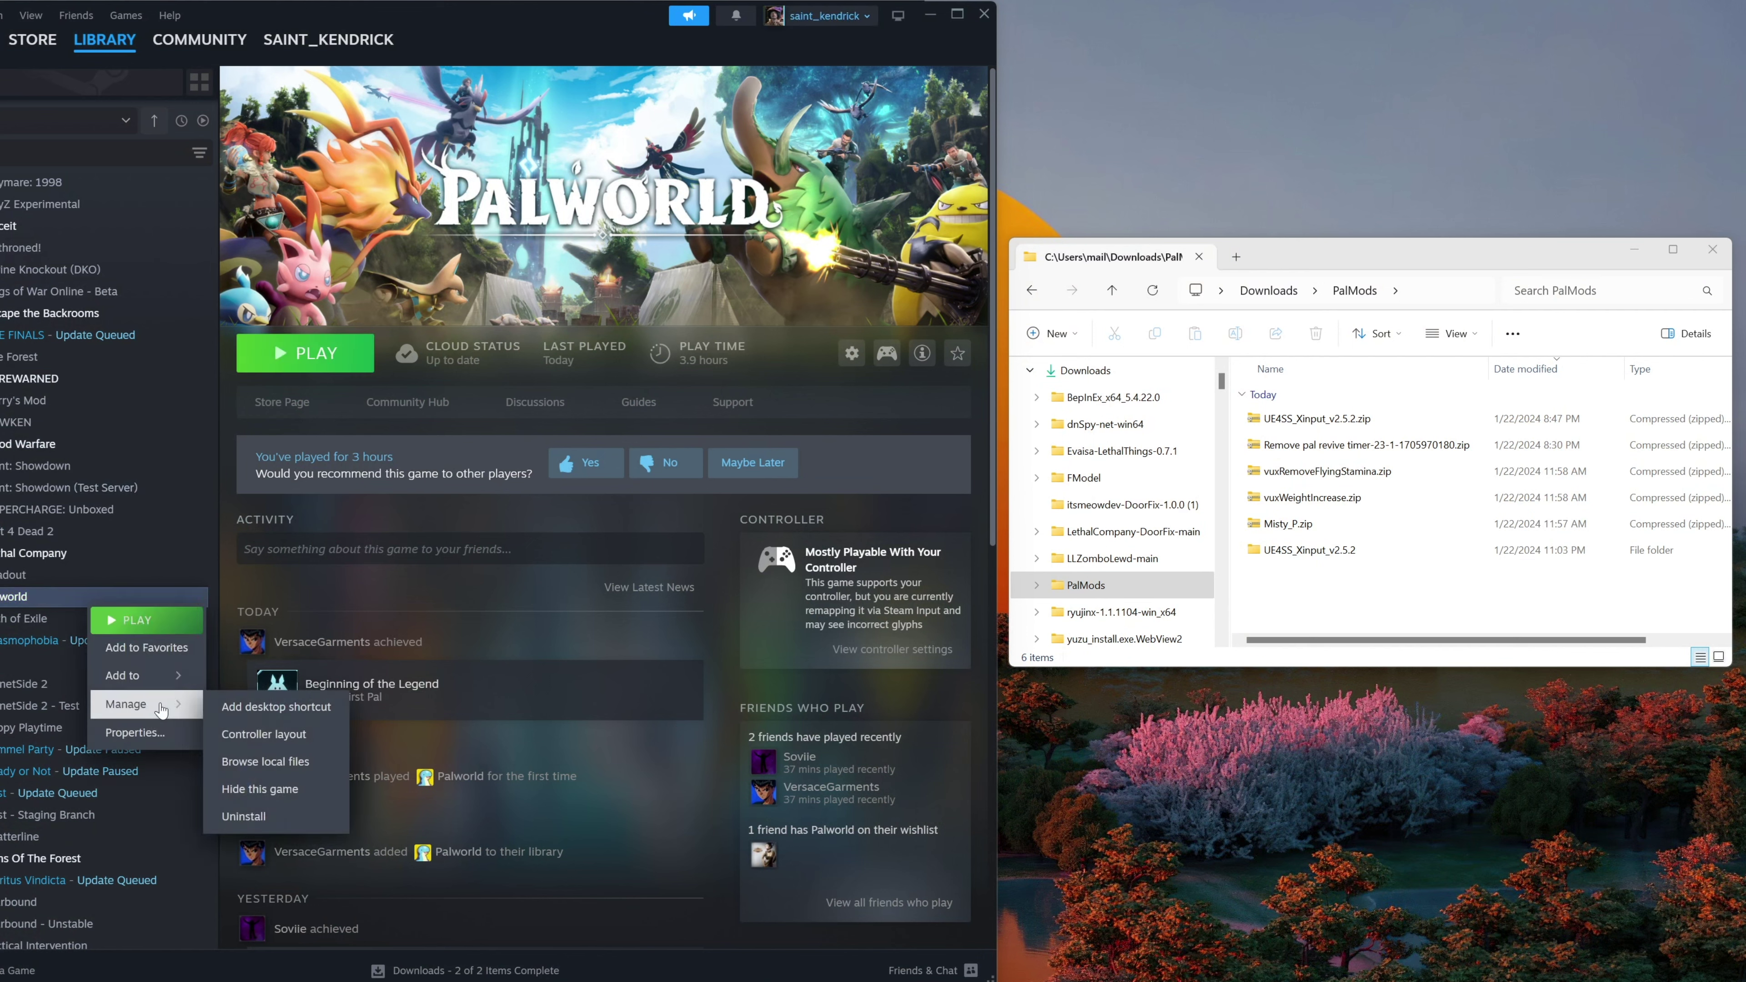
pyautogui.click(316, 772)
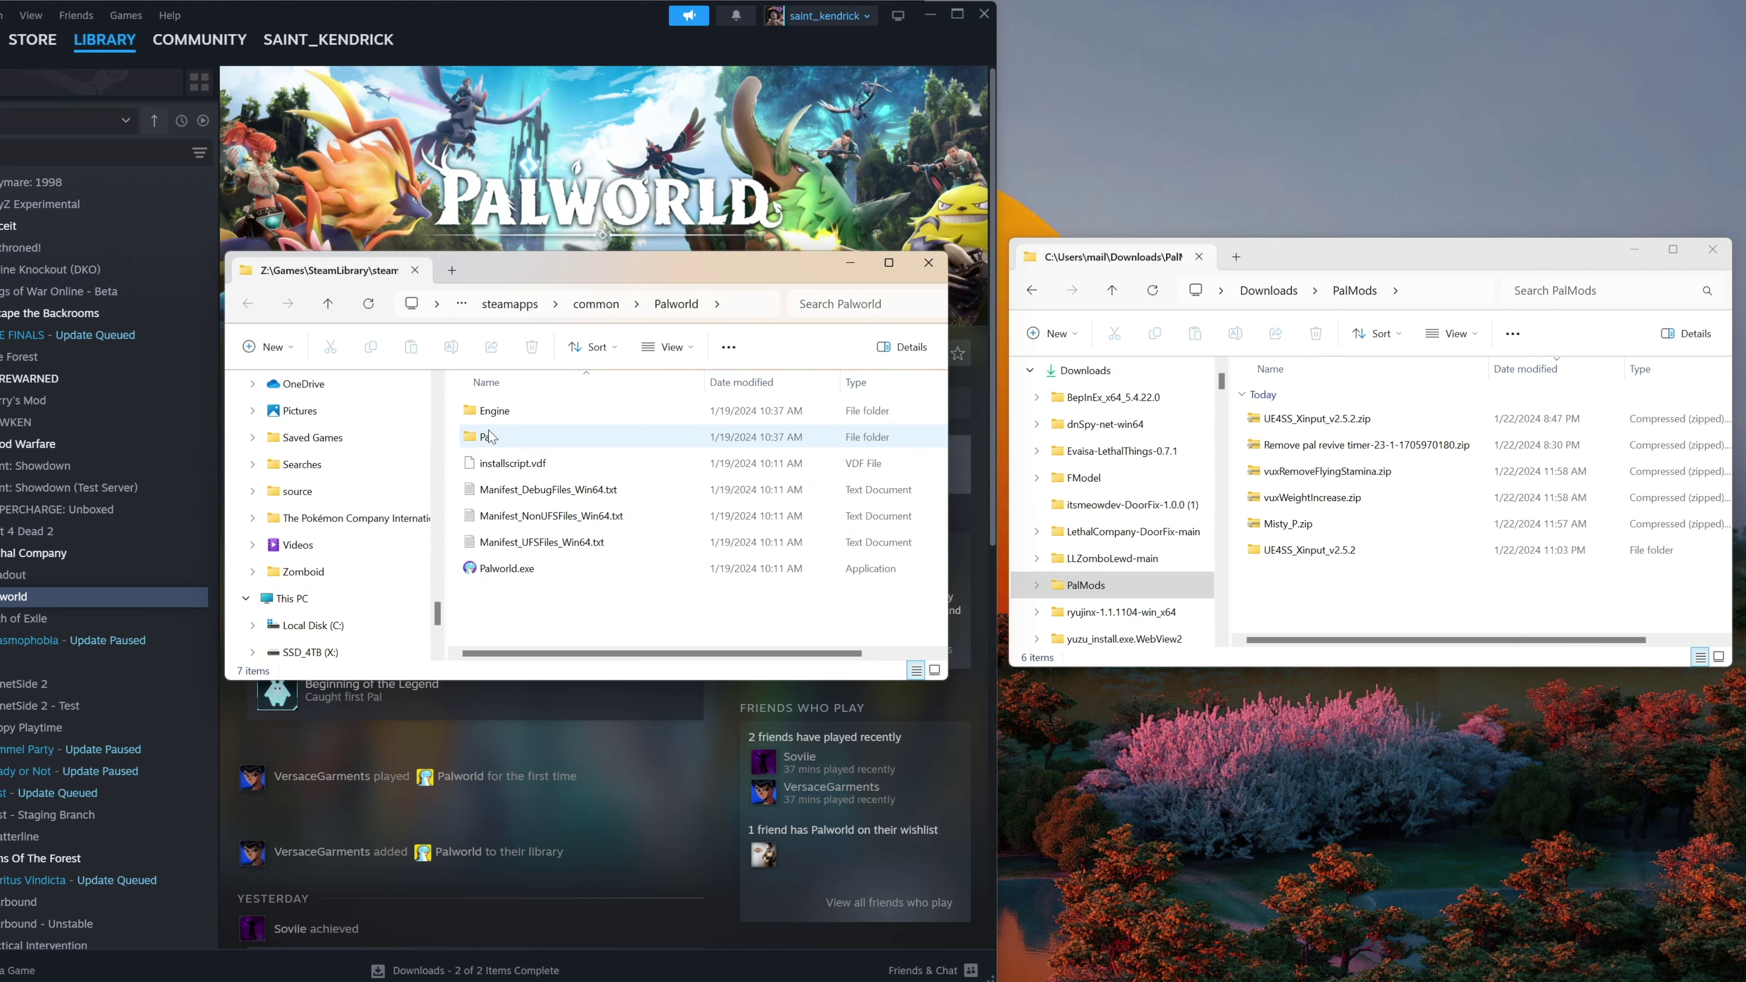
pyautogui.doubleClick(489, 436)
pyautogui.doubleClick(526, 441)
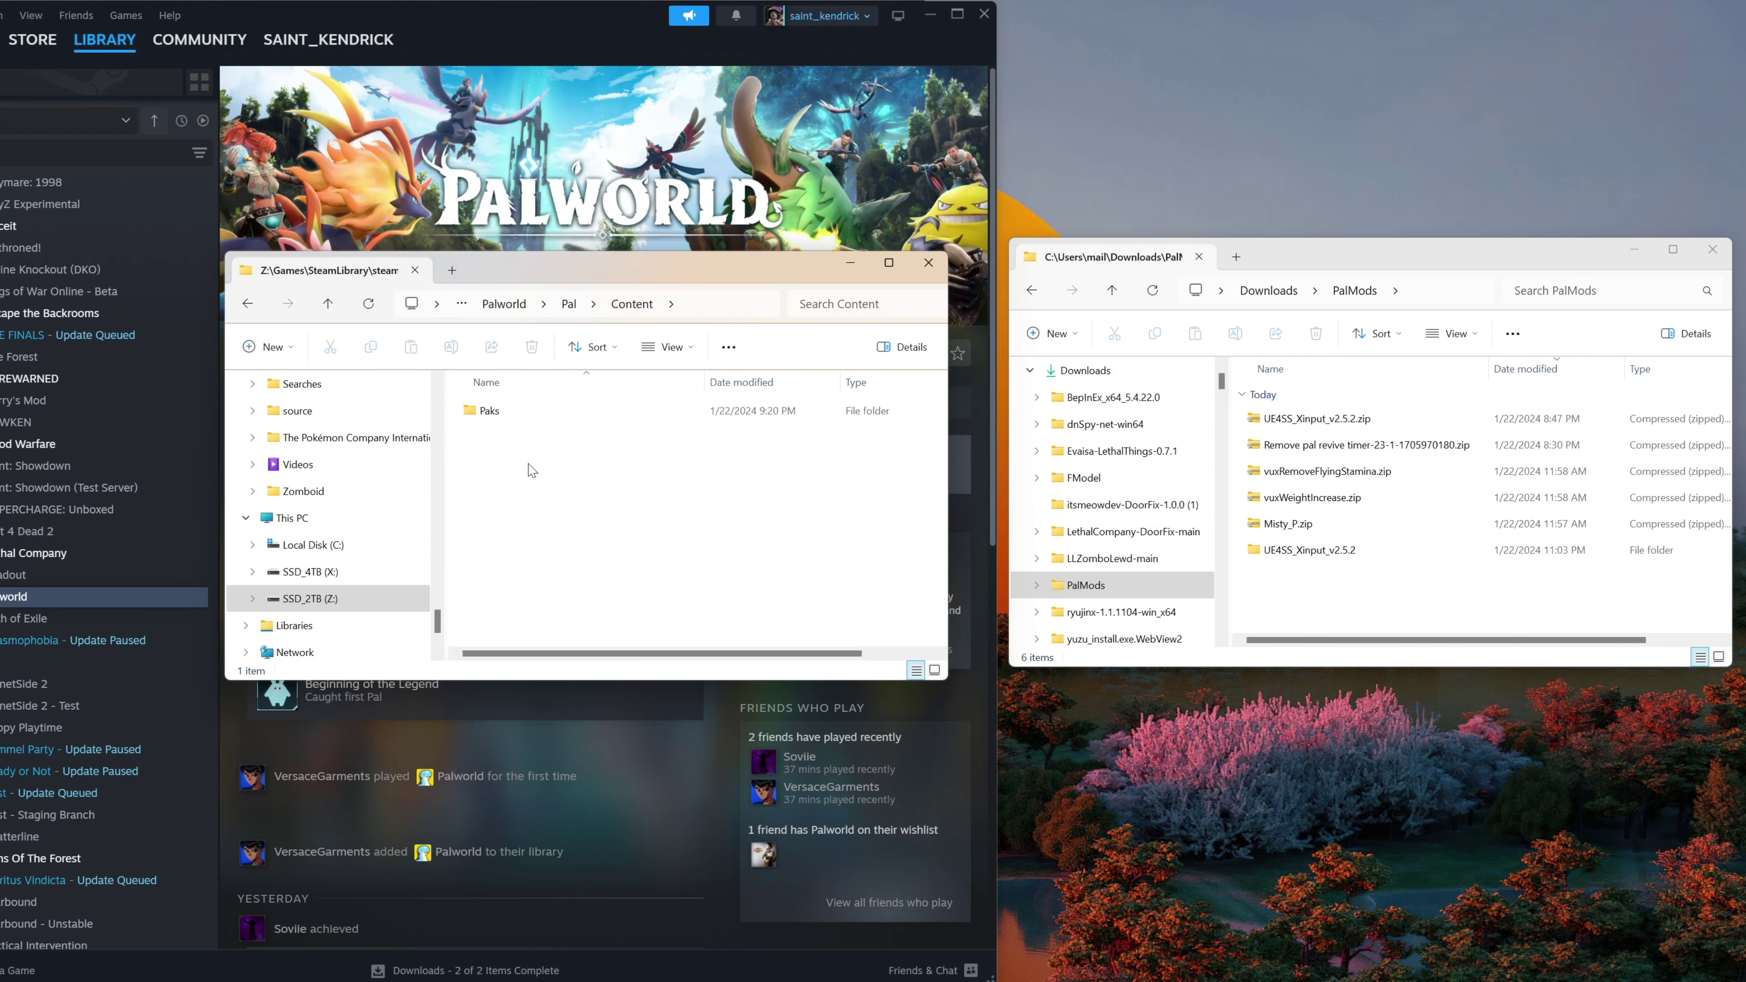
pyautogui.doubleClick(543, 413)
# Extract Misty_P.zip and paste Misty_P.pak into the Paks folder.
pyautogui.click(1310, 525)
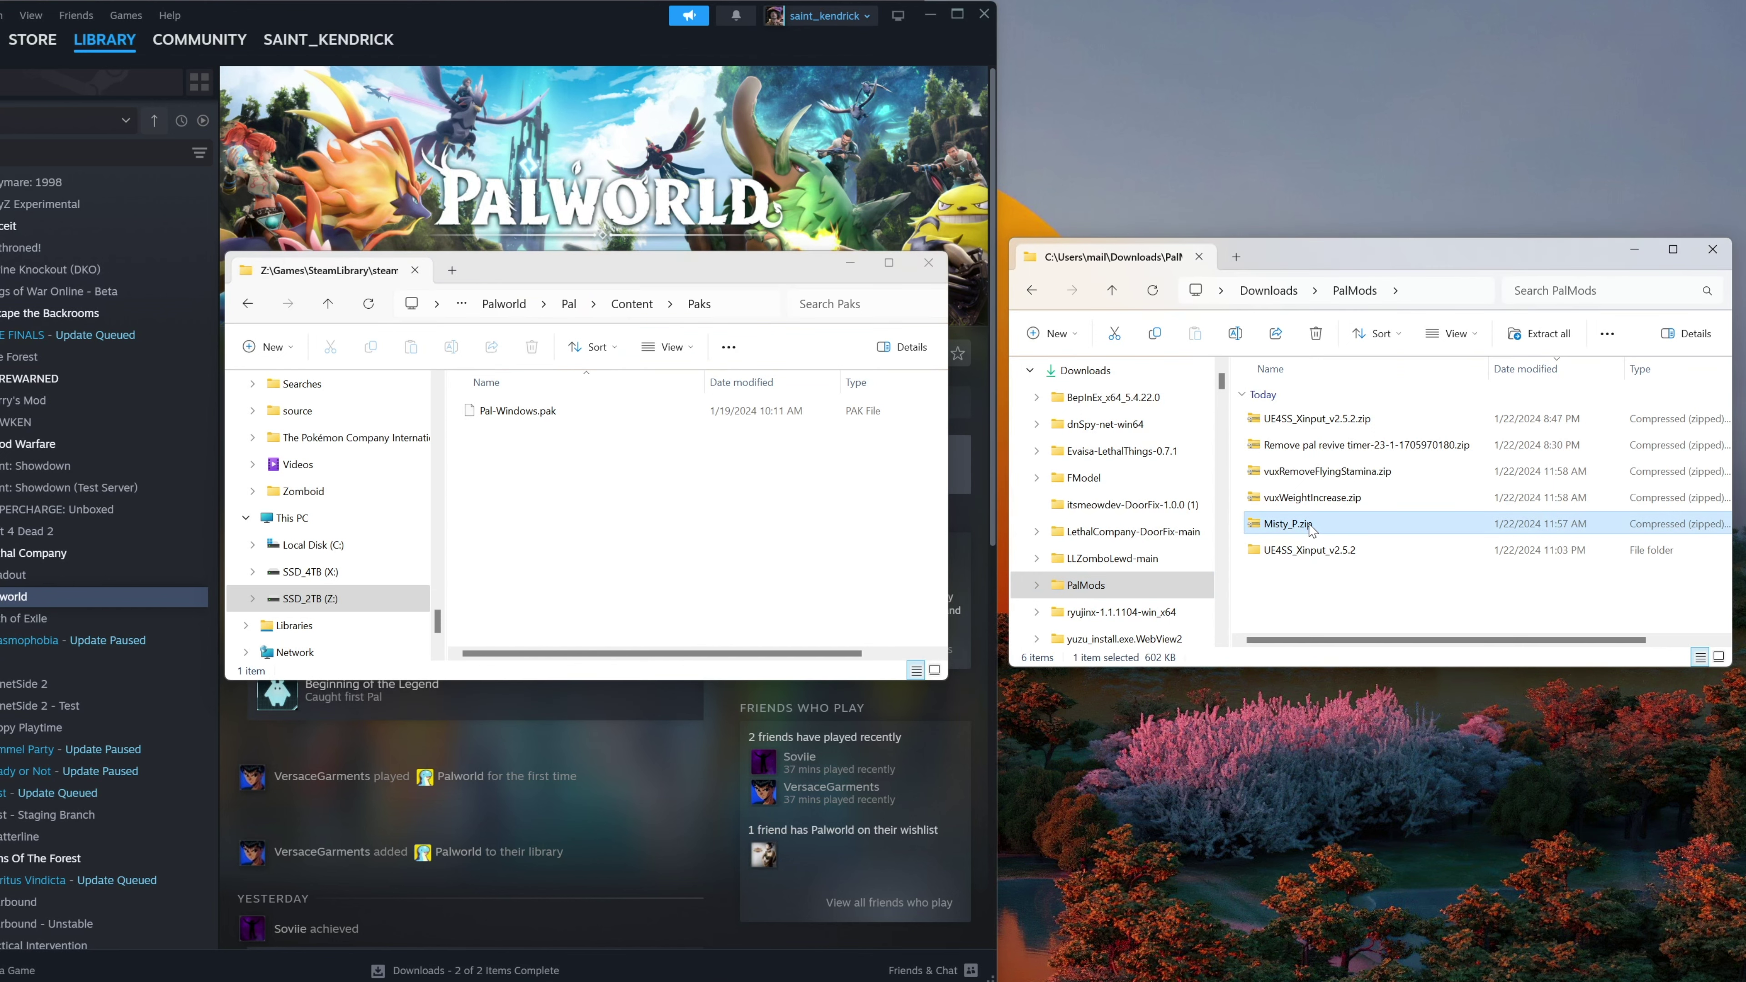
pyautogui.rightClick(1311, 525)
pyautogui.click(1348, 281)
pyautogui.press('Return')
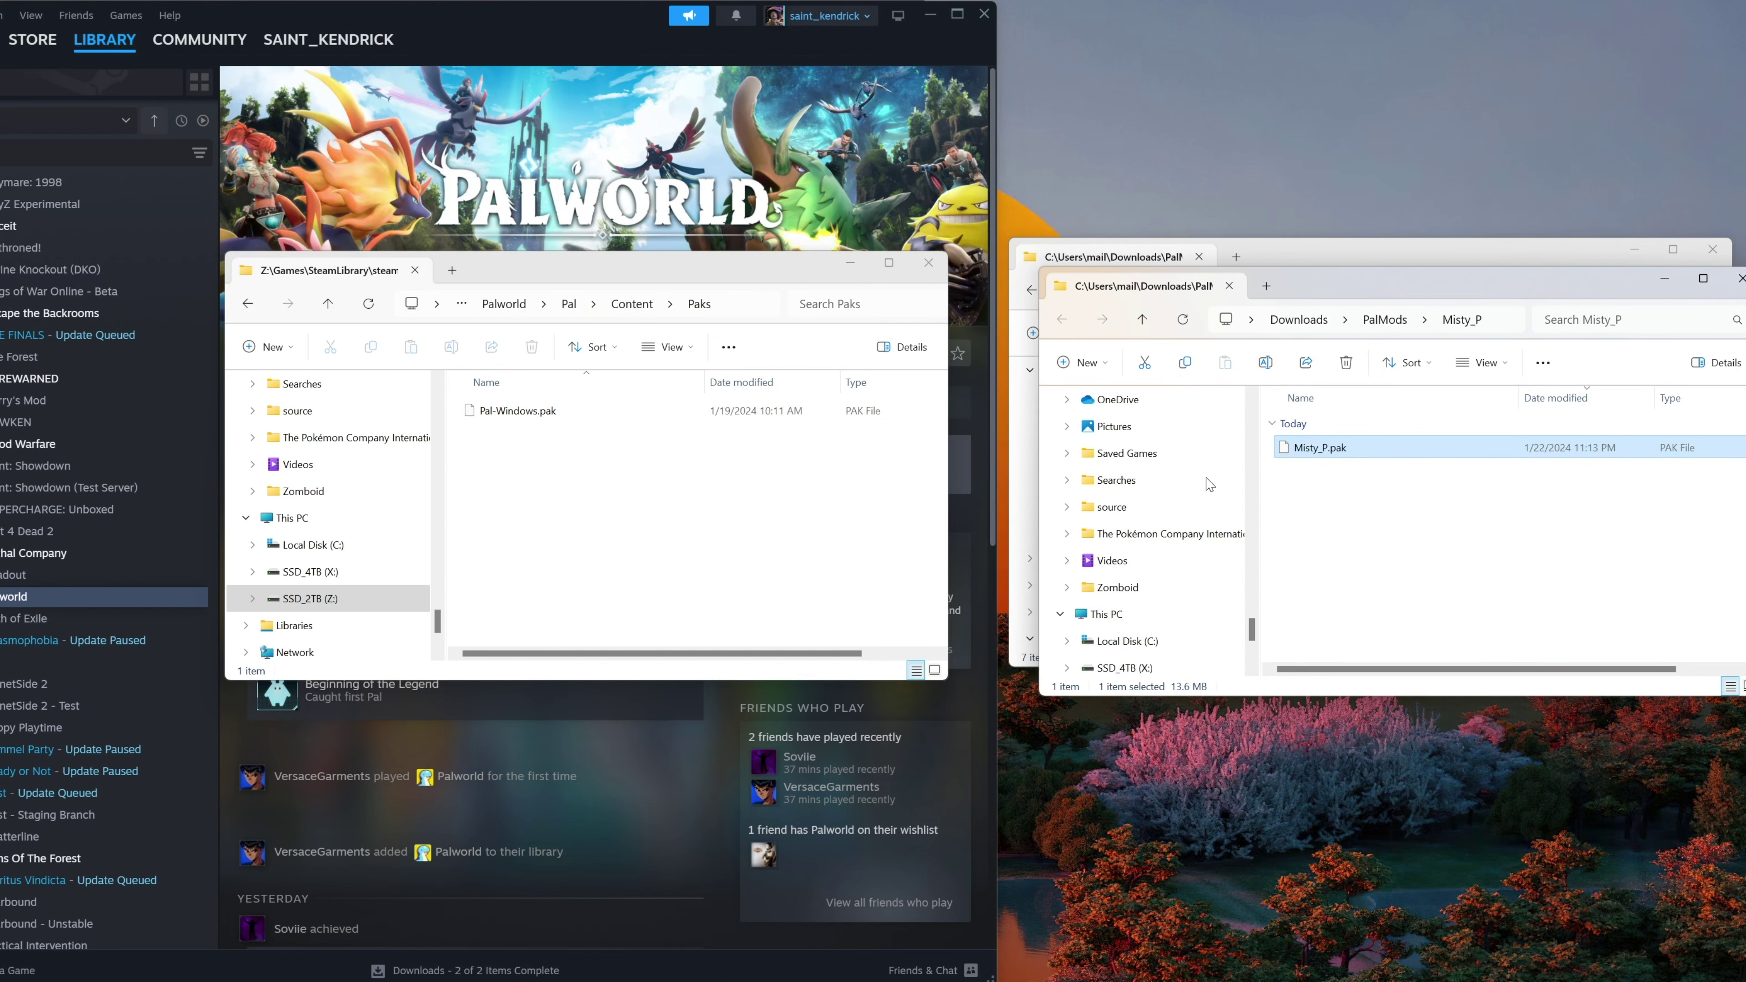
pyautogui.click(614, 547)
pyautogui.hotkey('ctrl', 'v')
# Close the Paks window and relaunch Palworld from Steam.
pyautogui.click(614, 547)
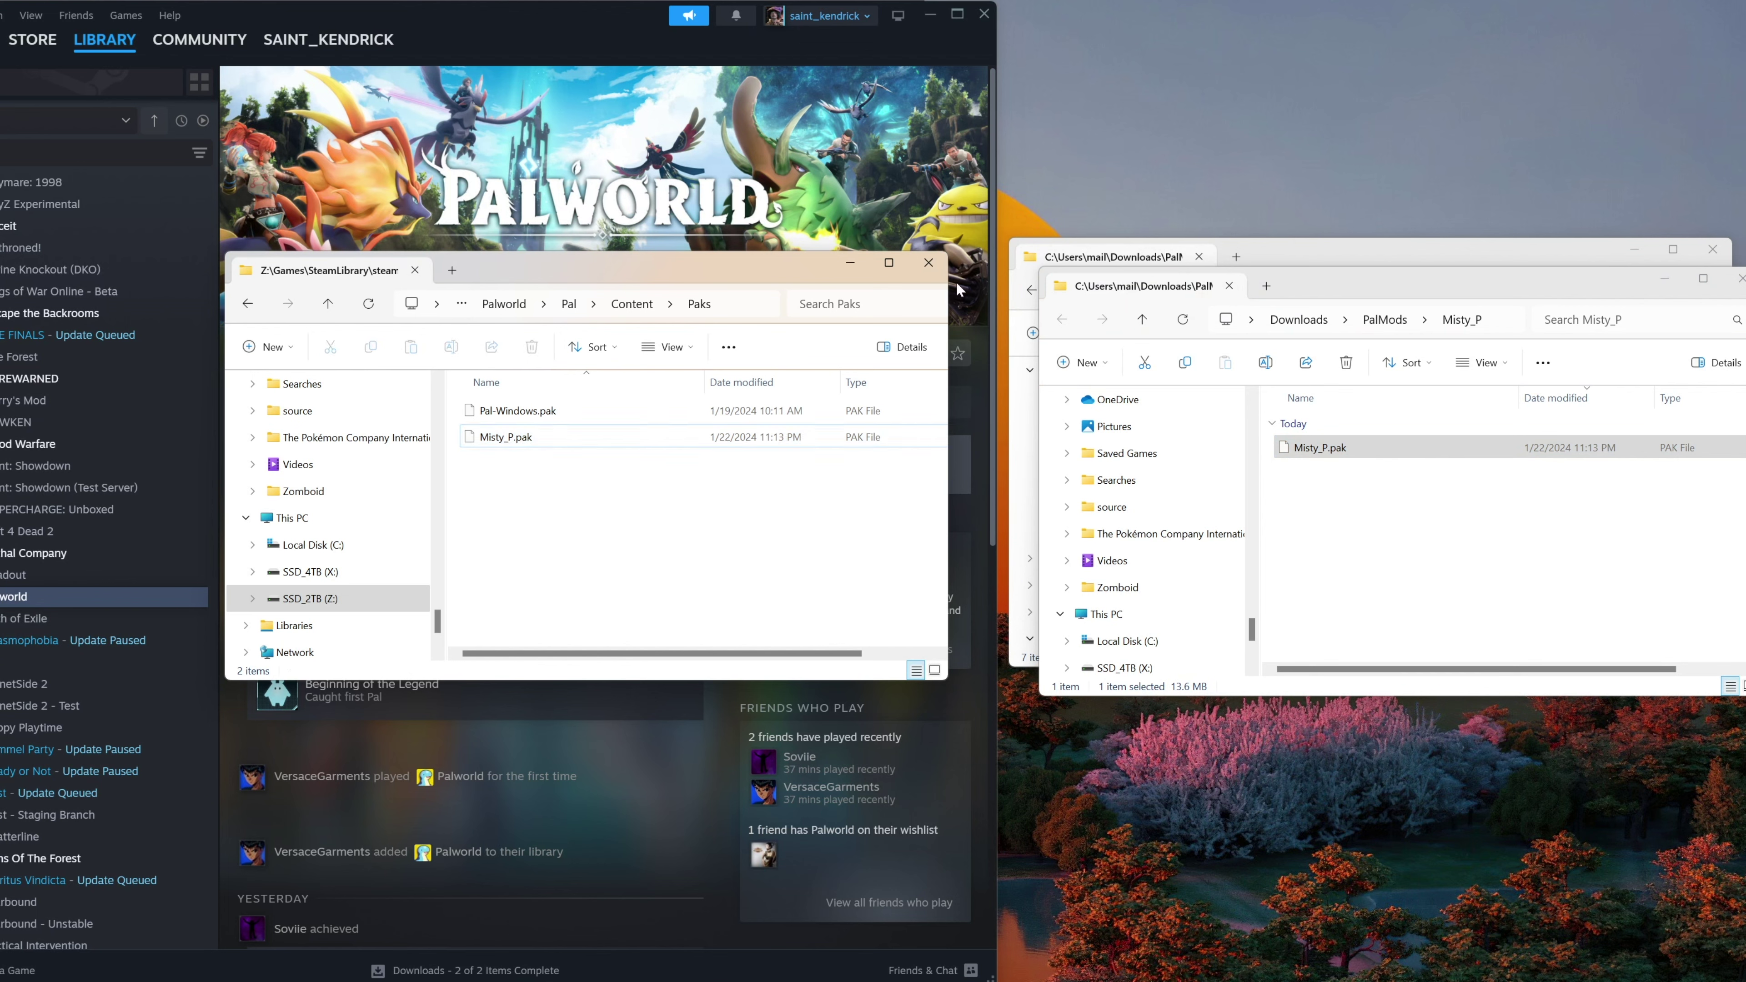
pyautogui.click(938, 269)
pyautogui.click(308, 358)
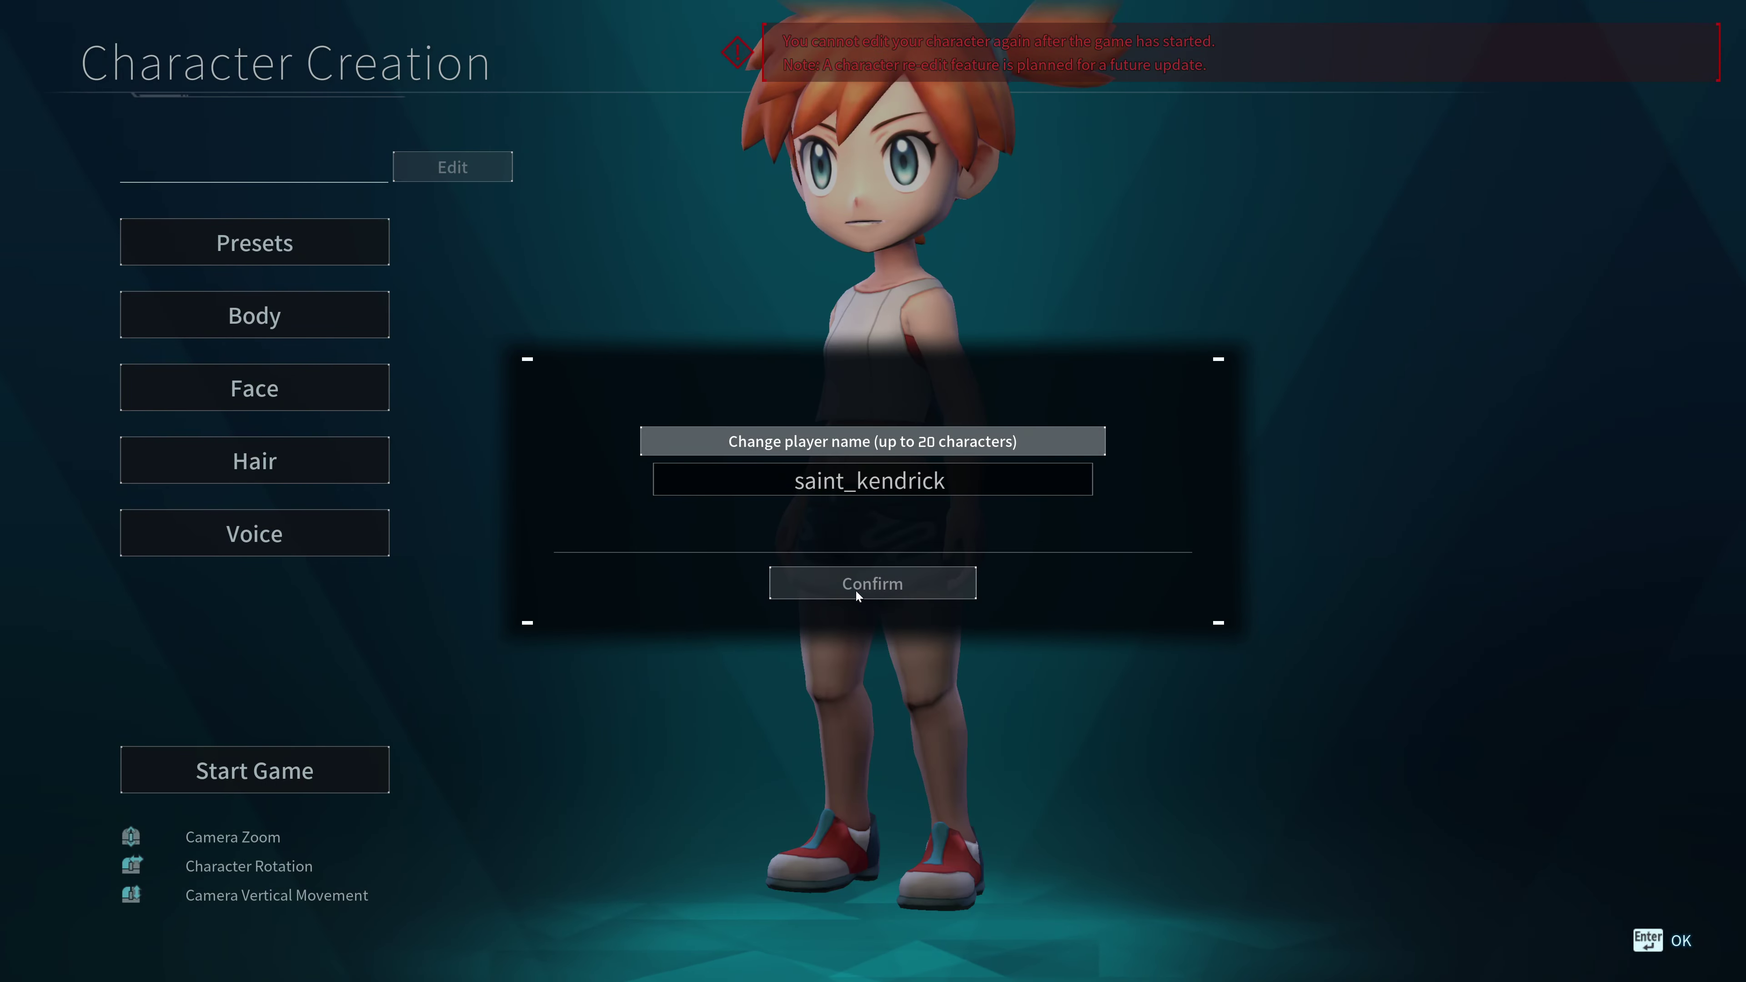
# Confirm the player name for the new world's character.
pyautogui.click(889, 589)
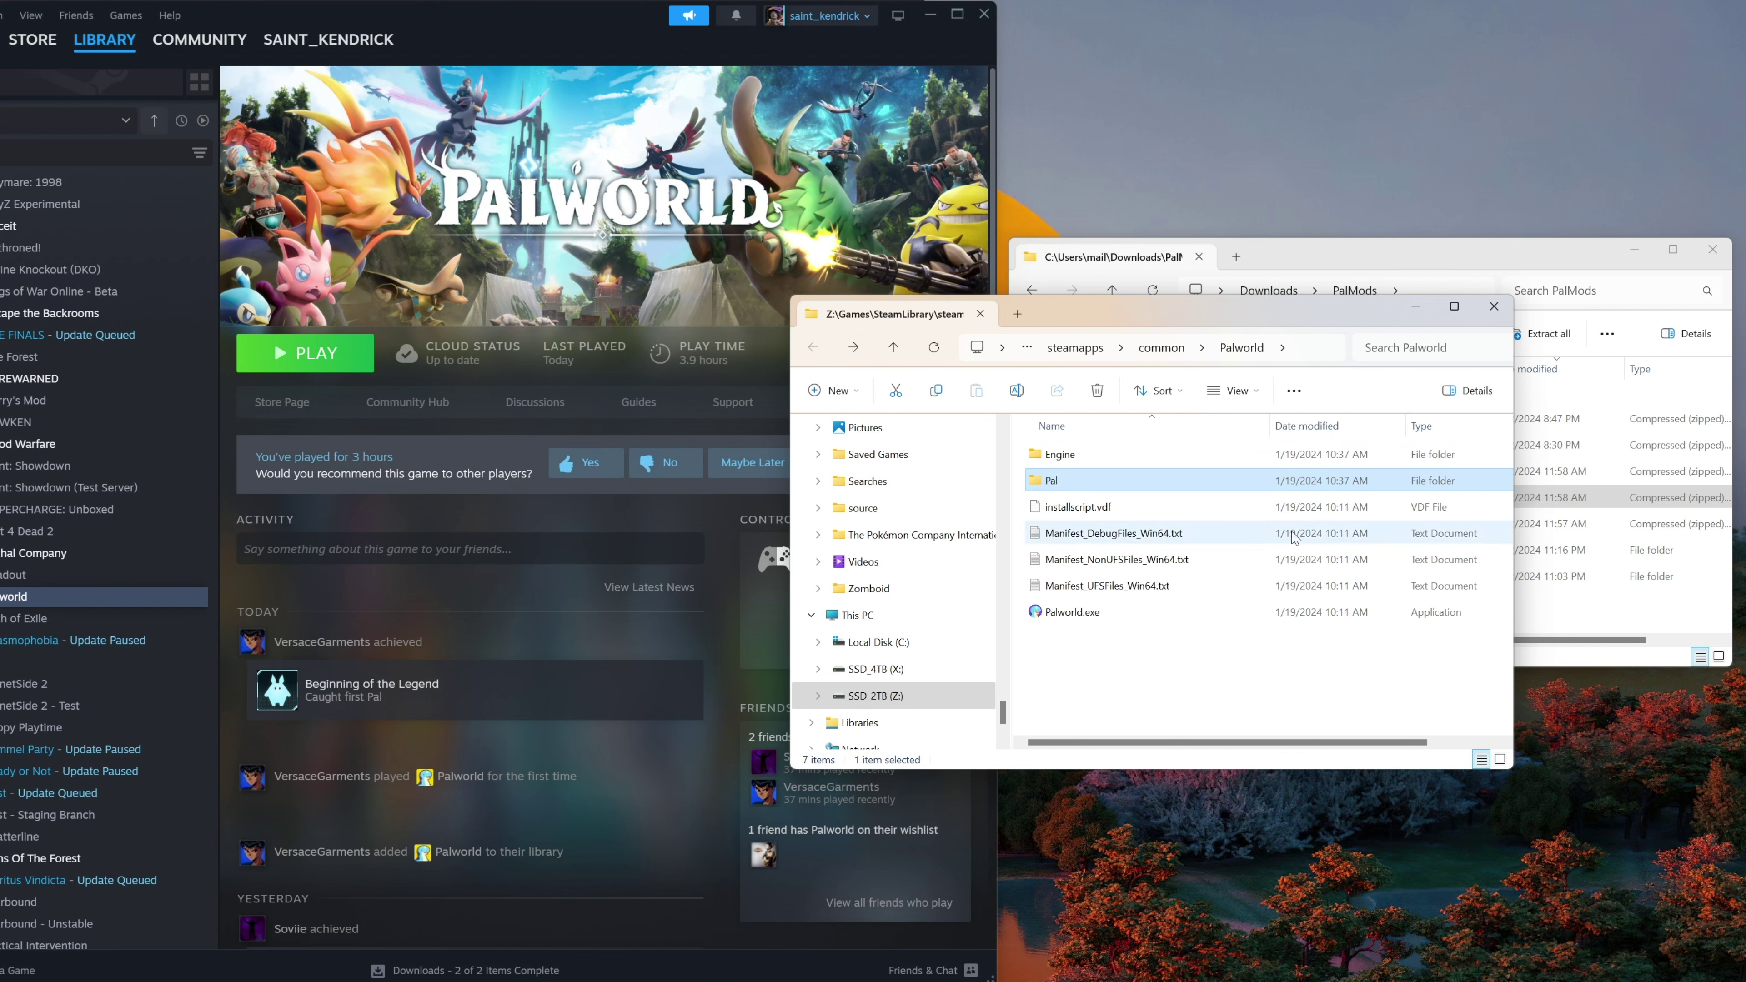
# Check Misty_P.pak in Pal\Content\Paks, then go to Pal\Binaries\Win64\Mods.
pyautogui.doubleClick(1114, 479)
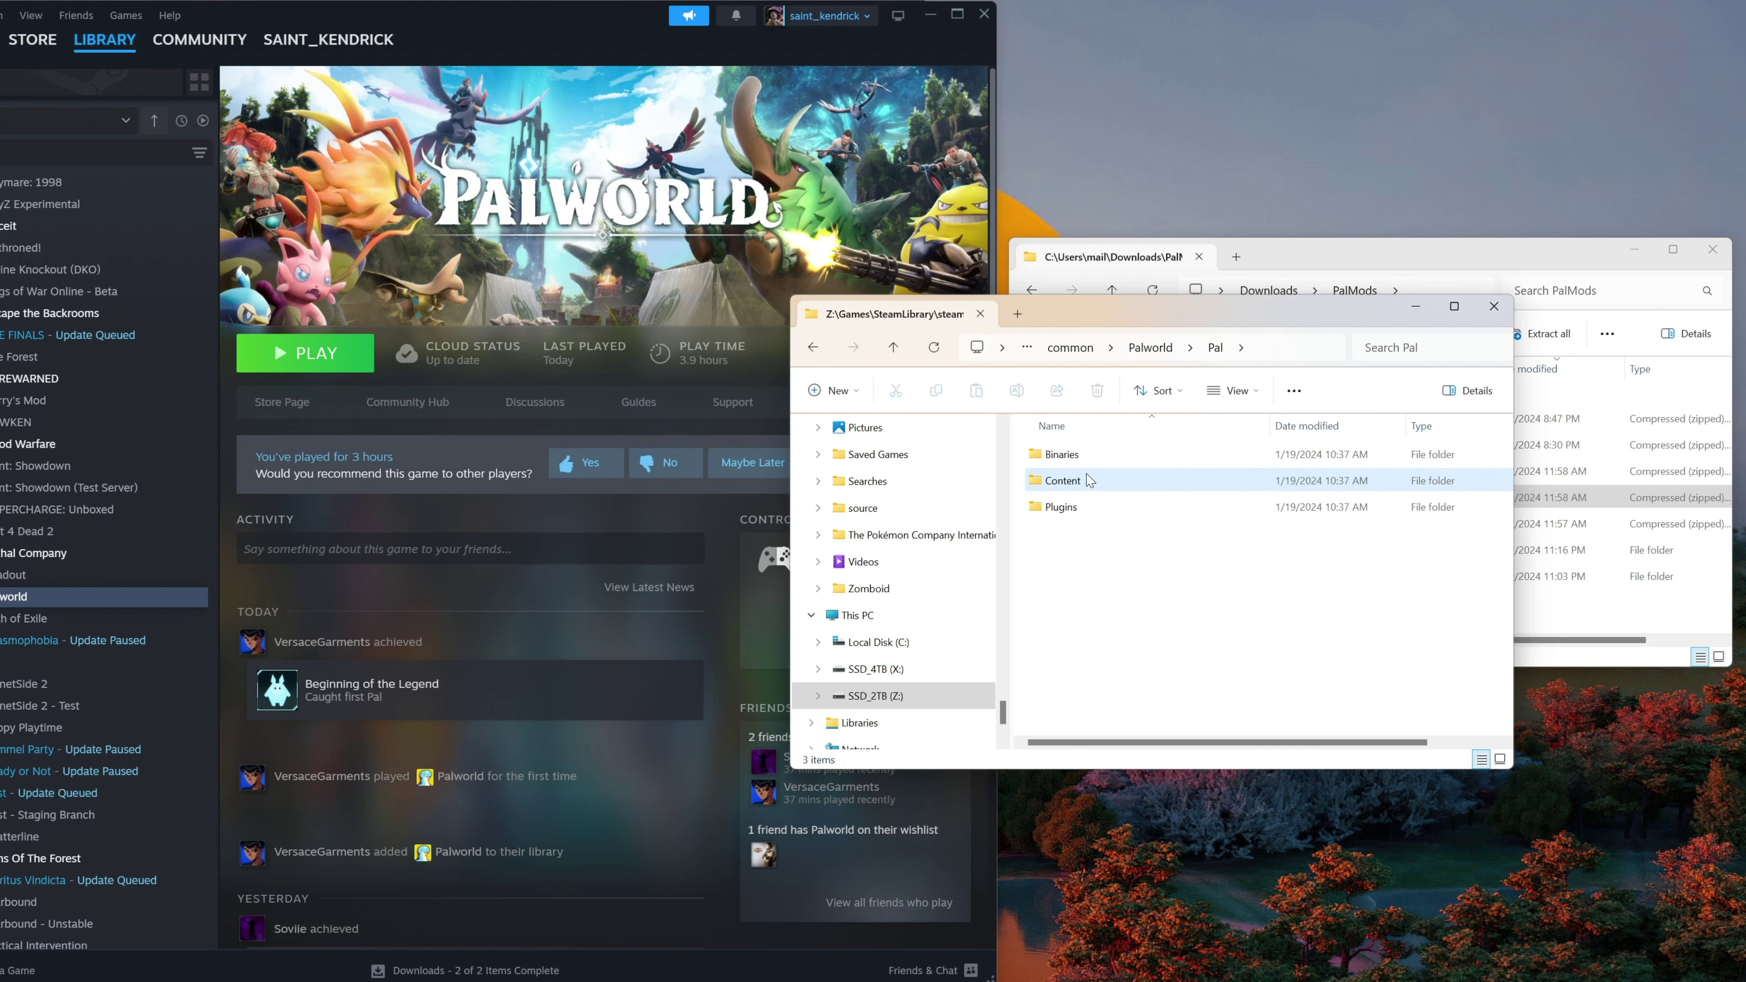
pyautogui.doubleClick(1089, 480)
pyautogui.doubleClick(1076, 454)
pyautogui.click(1080, 455)
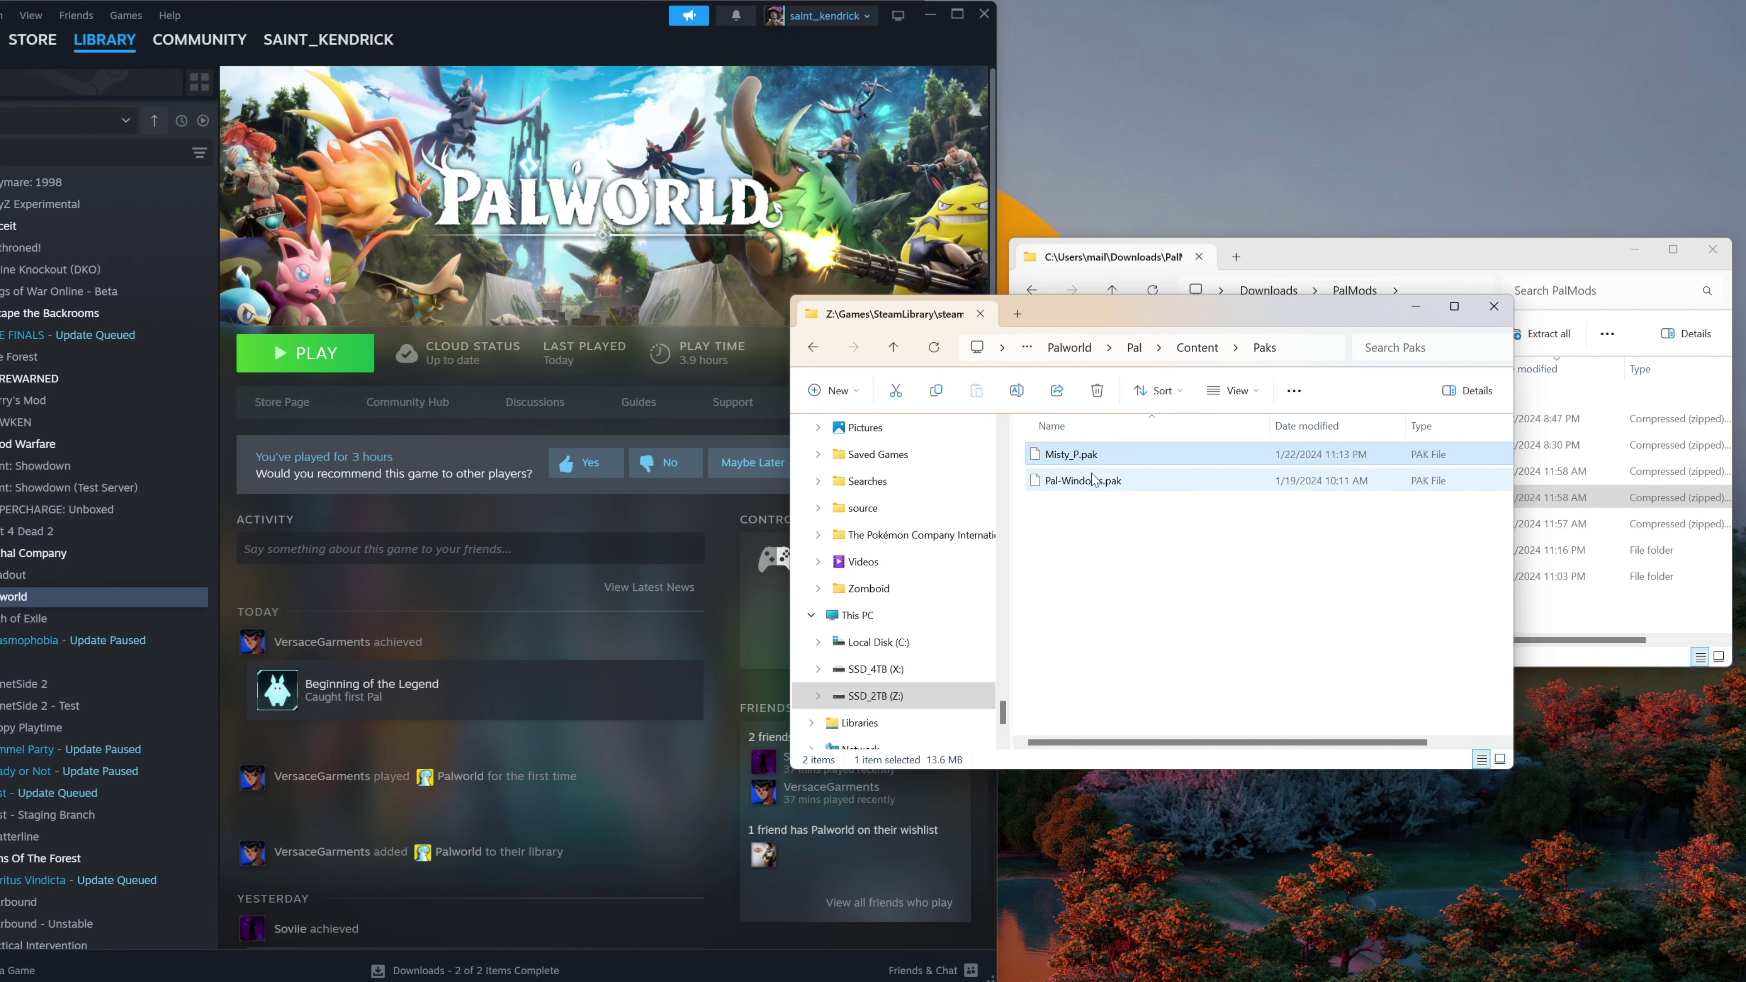
pyautogui.hotkey('alt', 'Left')
pyautogui.click(812, 346)
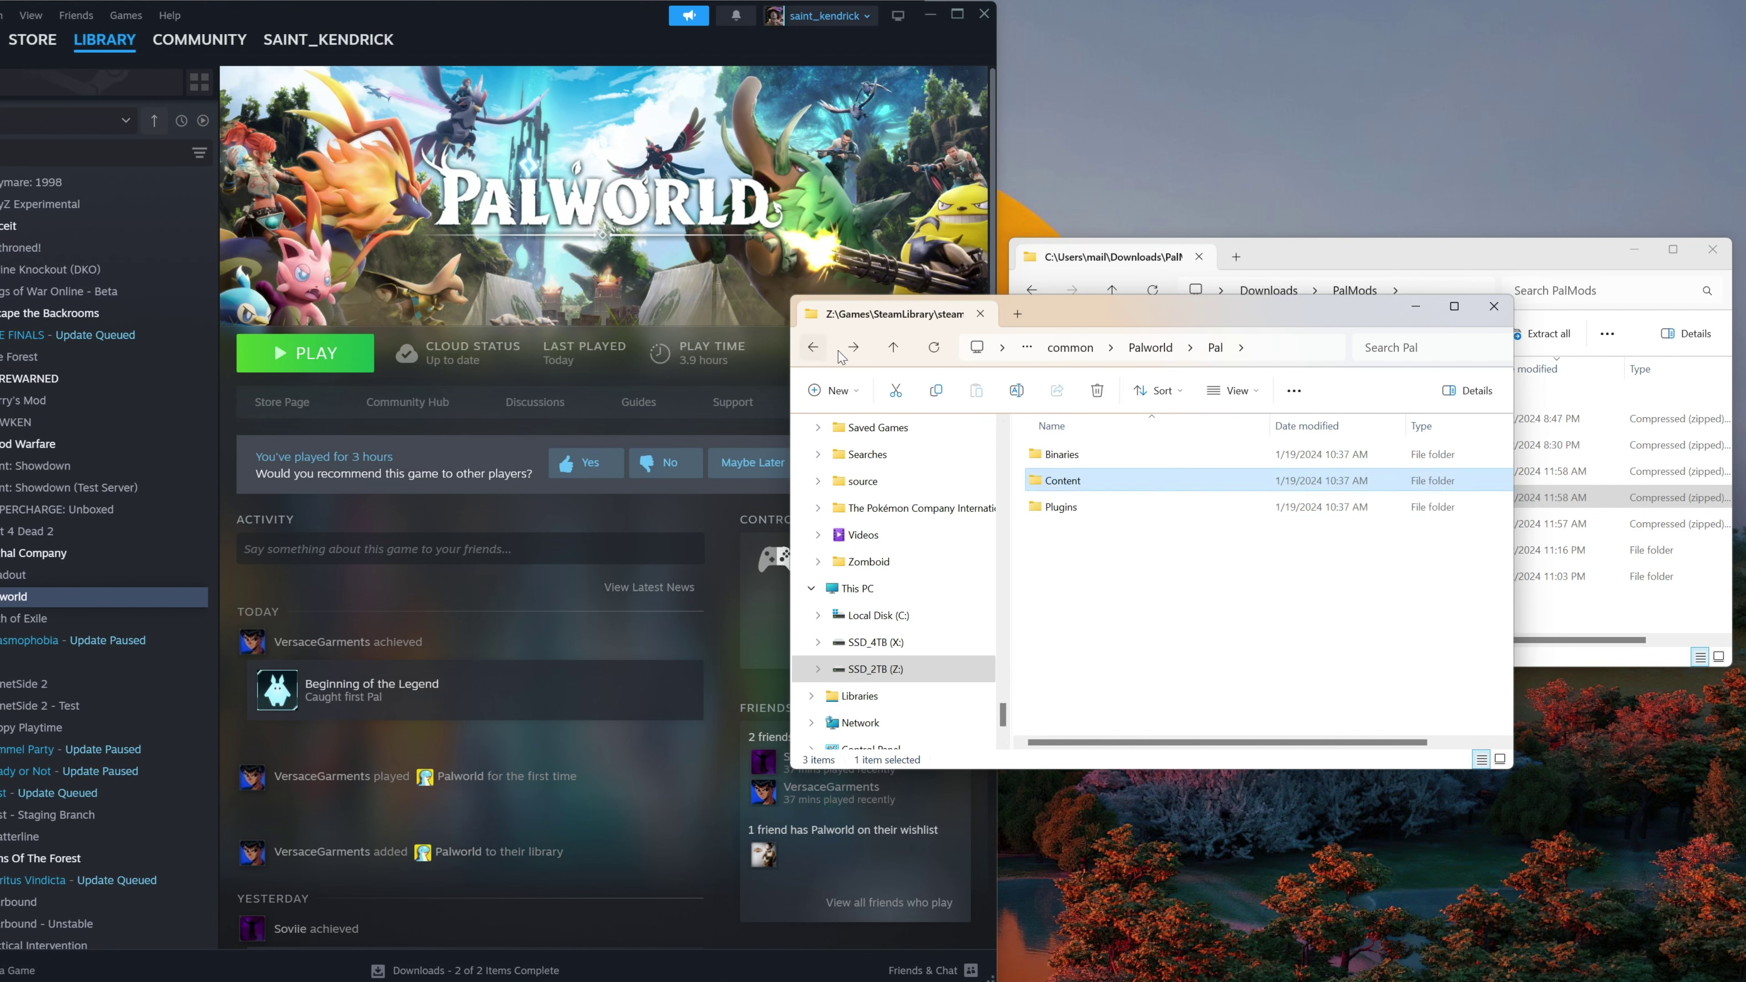
pyautogui.doubleClick(1074, 455)
pyautogui.doubleClick(1085, 457)
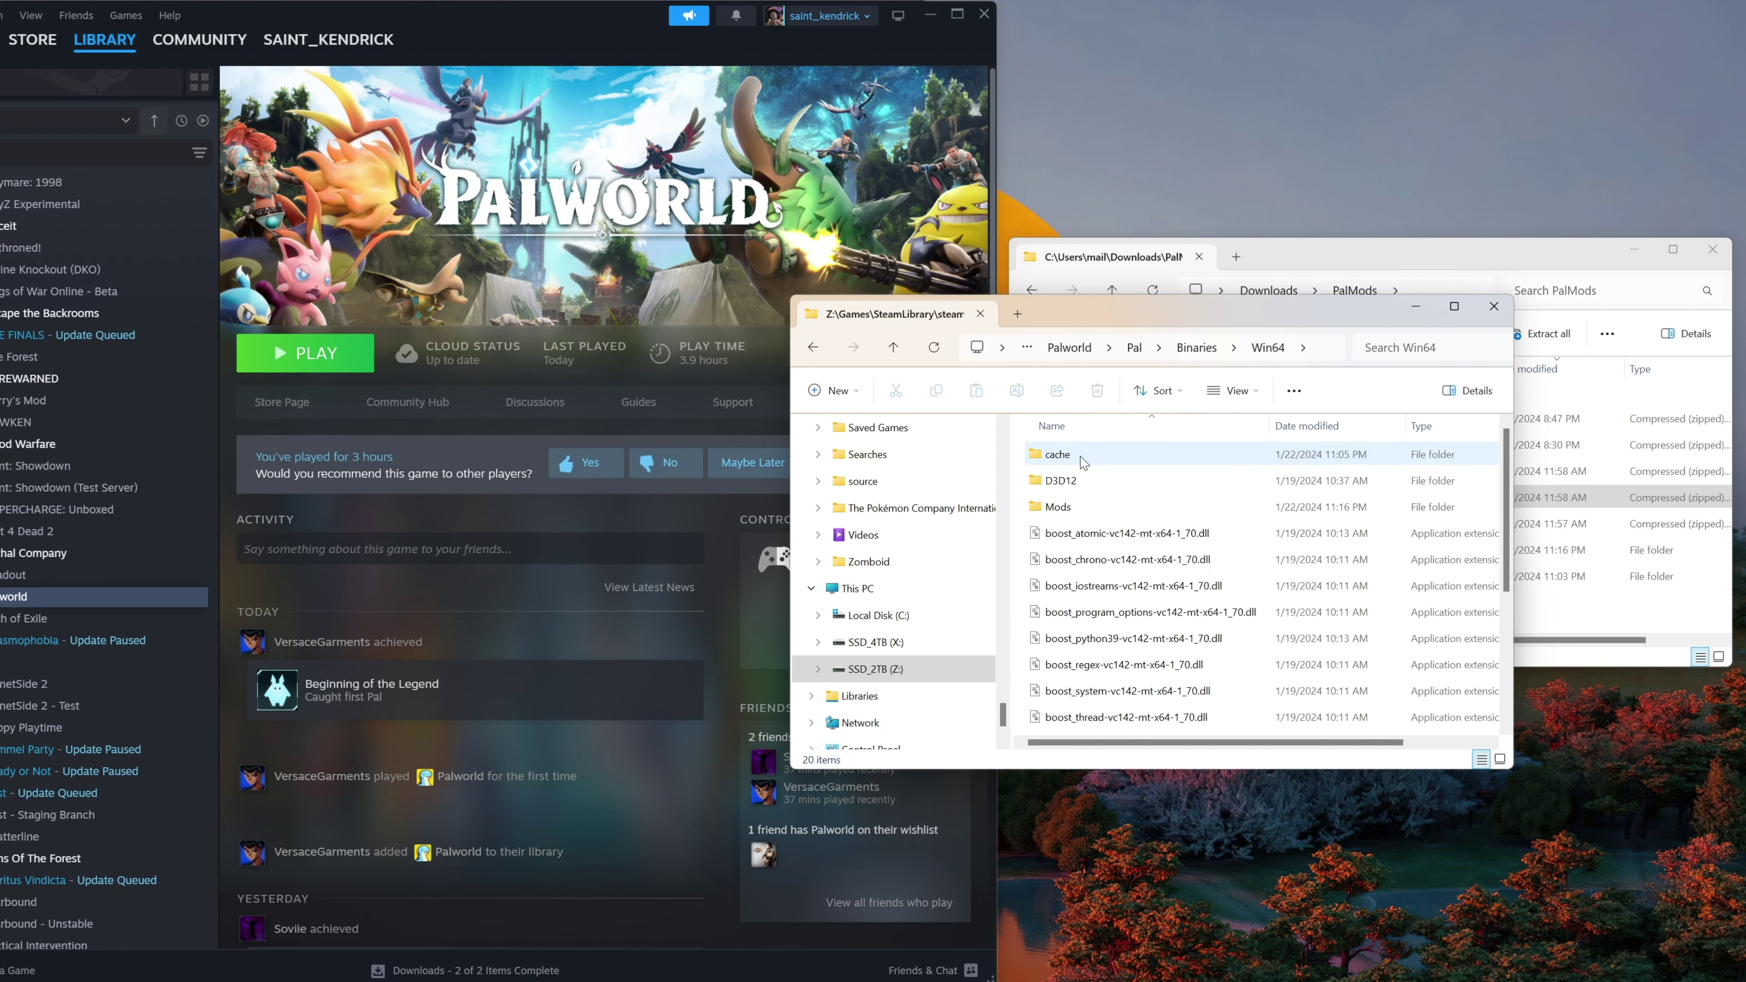
pyautogui.doubleClick(1086, 508)
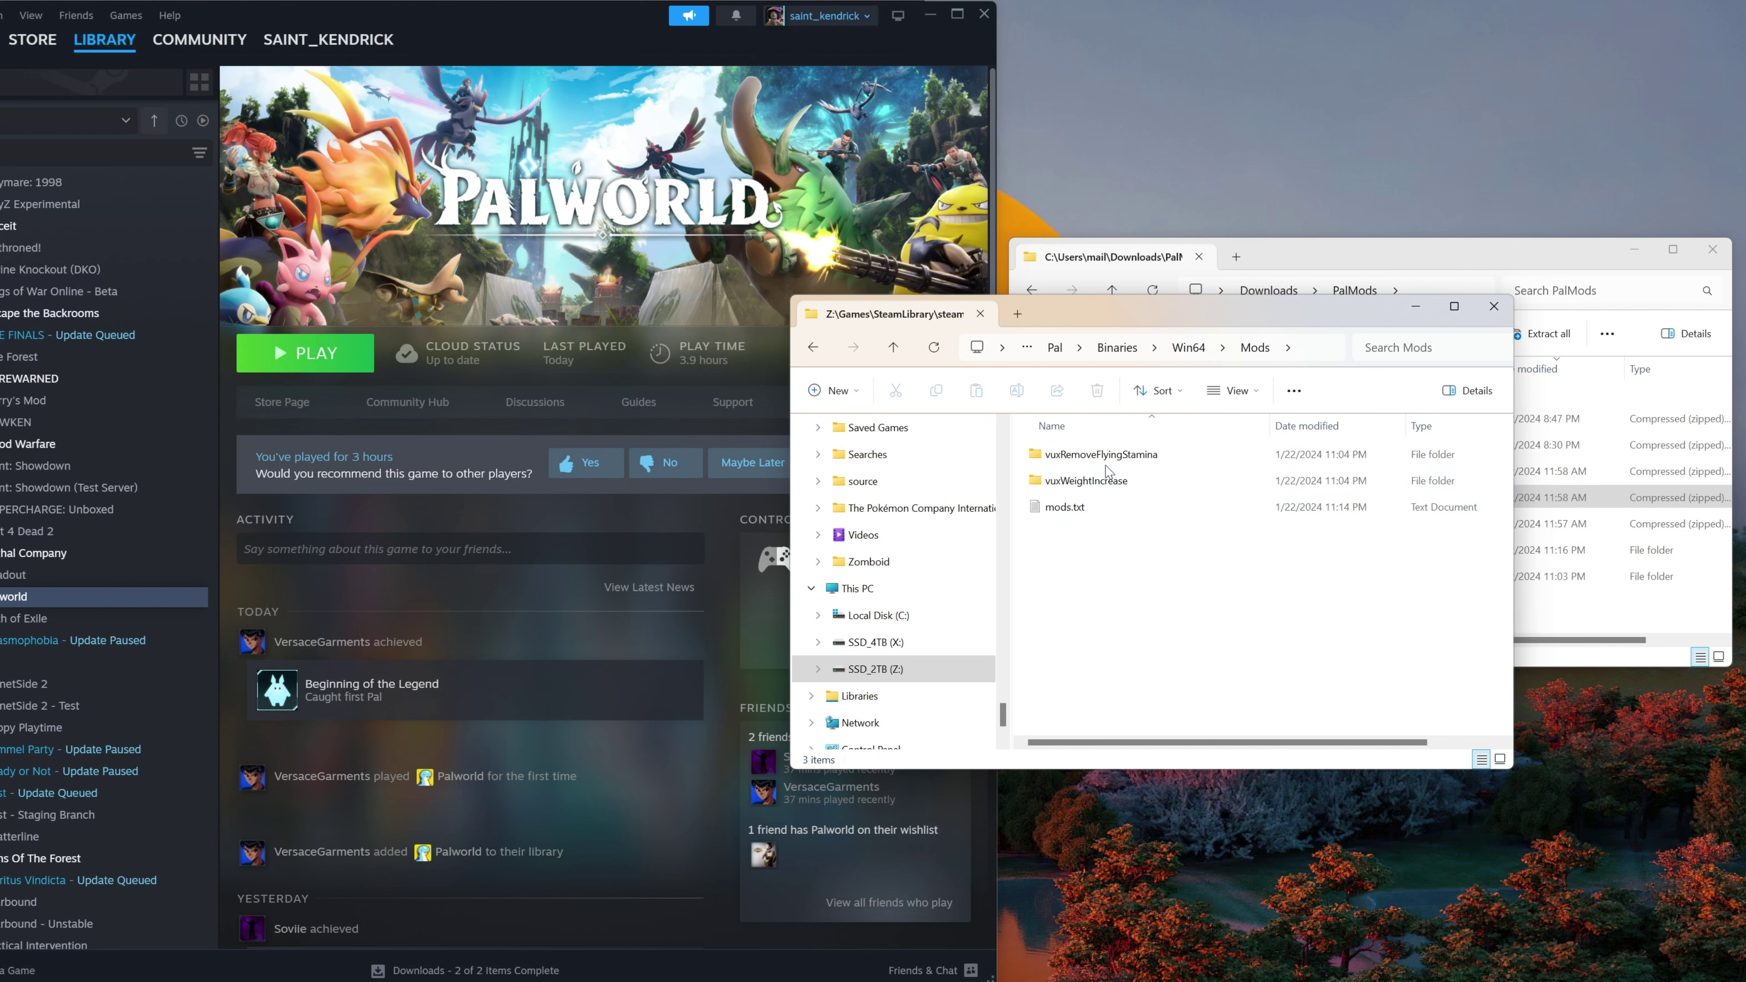
# Clear the vuxWeightIncrease entry from mods.txt, close it, and relaunch Palworld.
pyautogui.doubleClick(1089, 506)
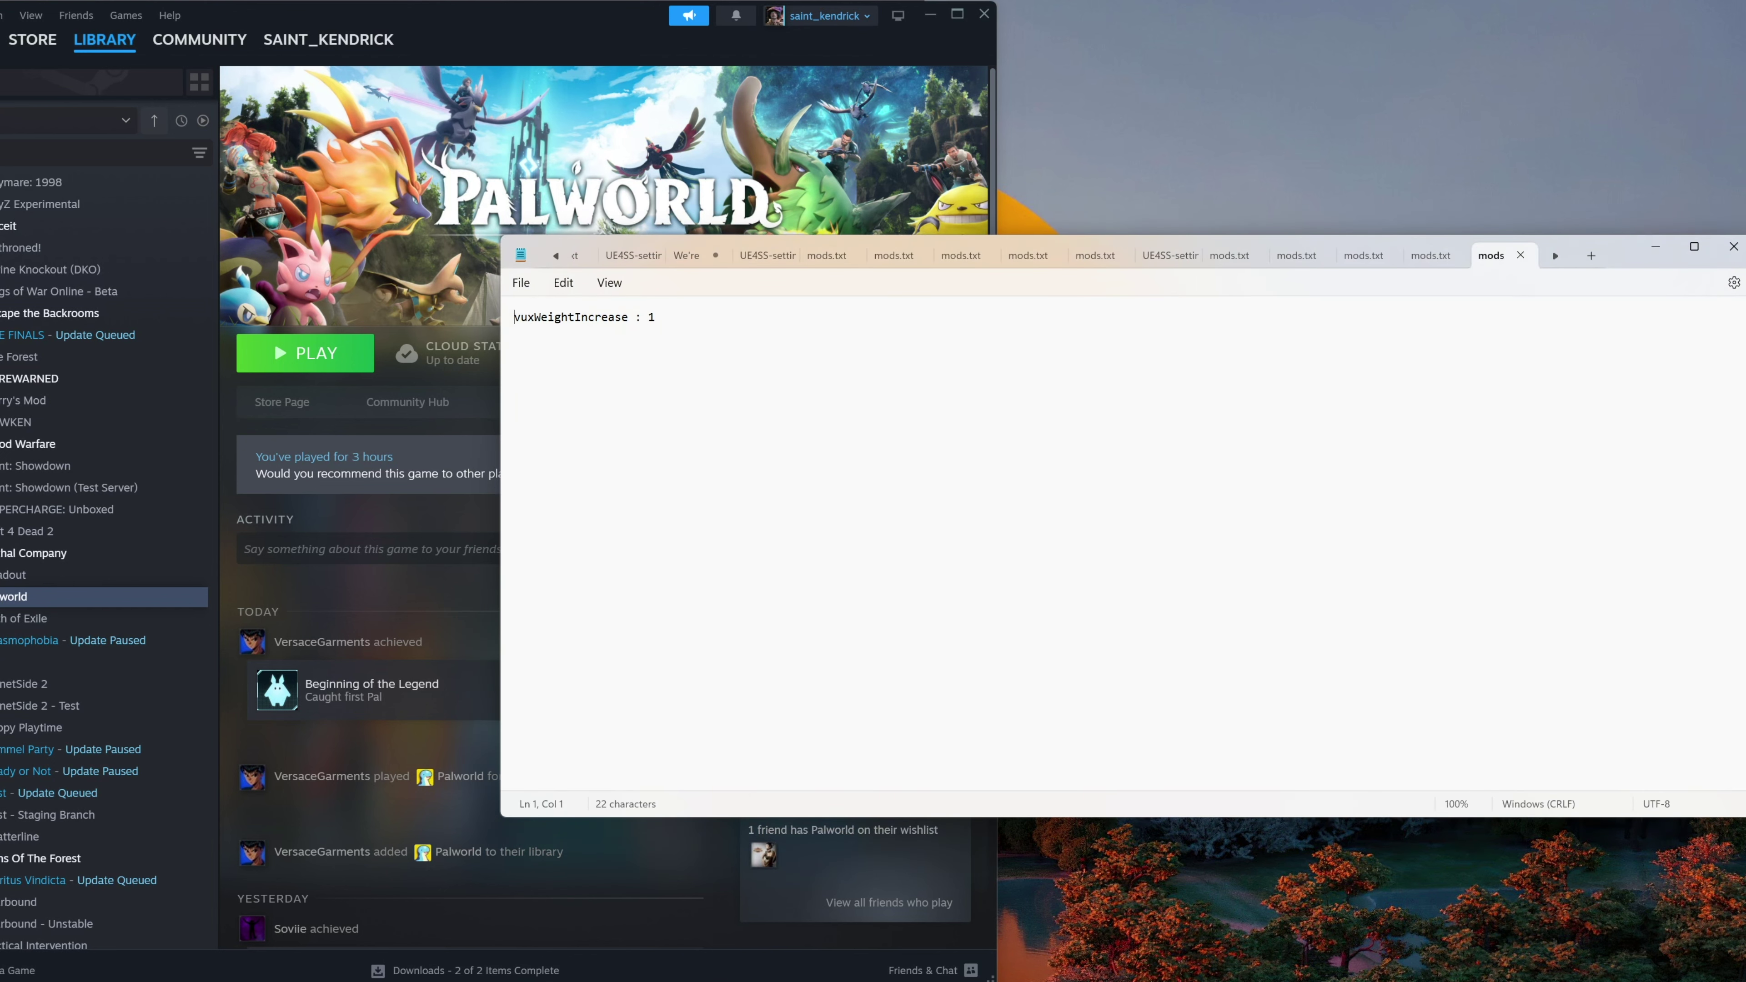
pyautogui.hotkey('ctrl', 'a')
pyautogui.press('BackSpace')
pyautogui.click(1734, 246)
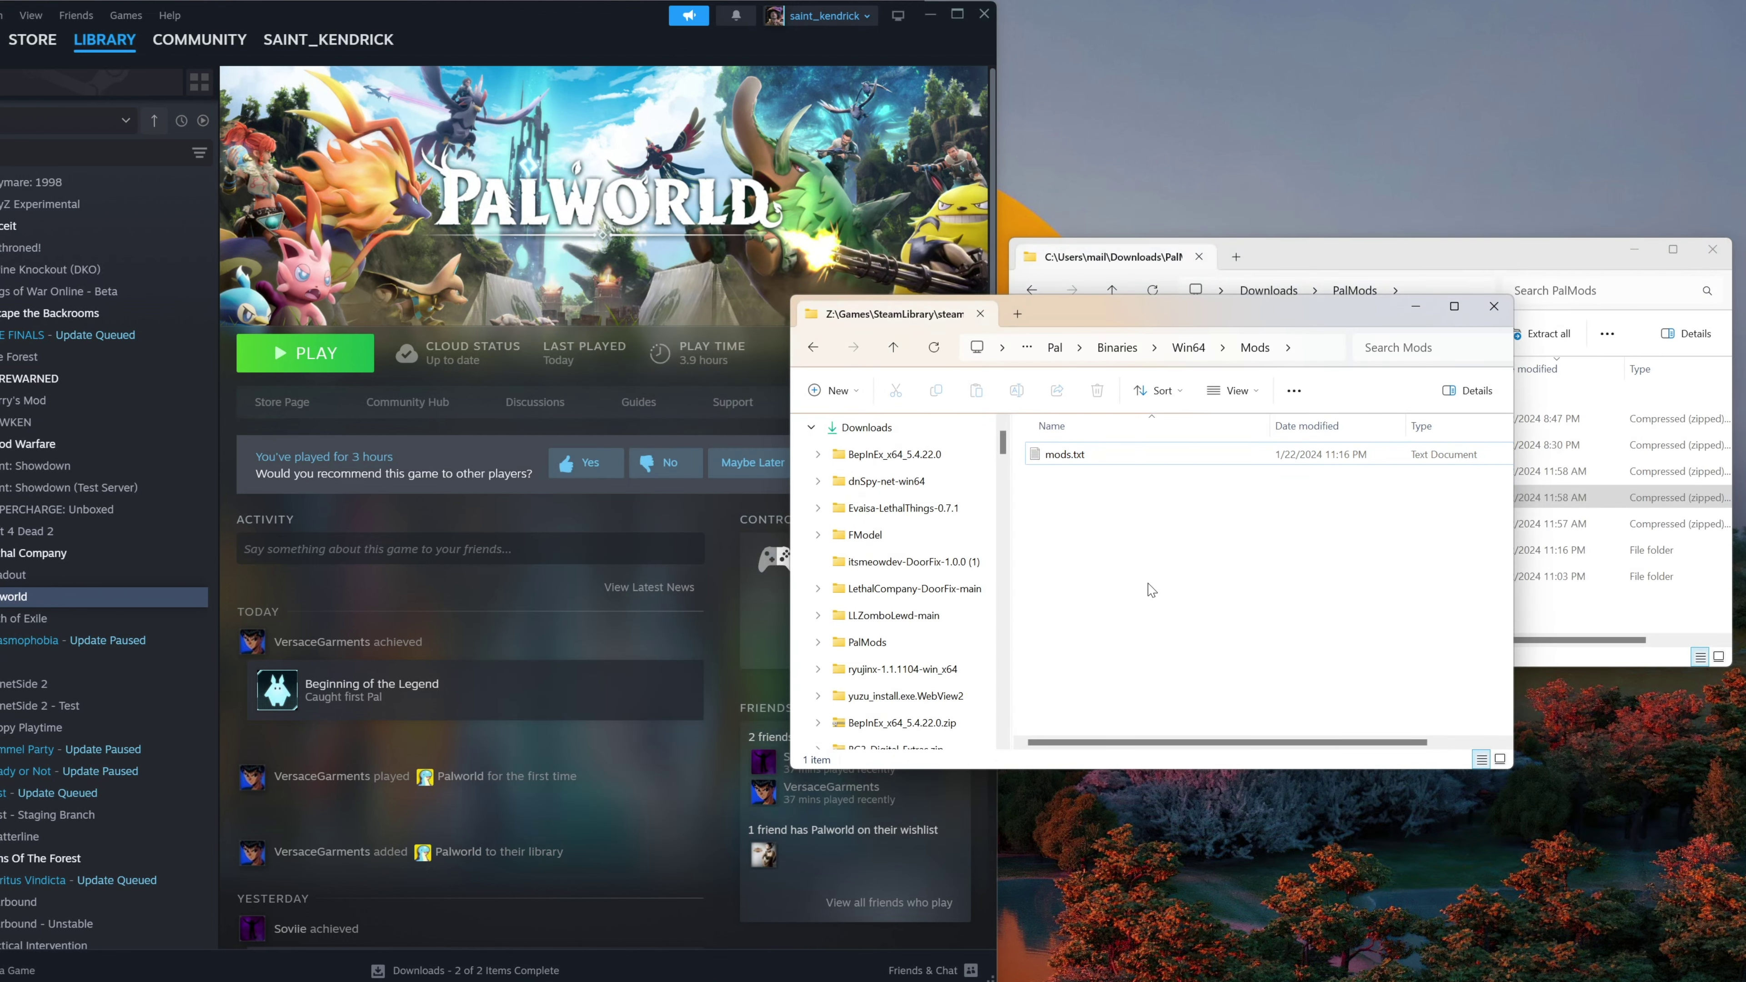
pyautogui.click(305, 353)
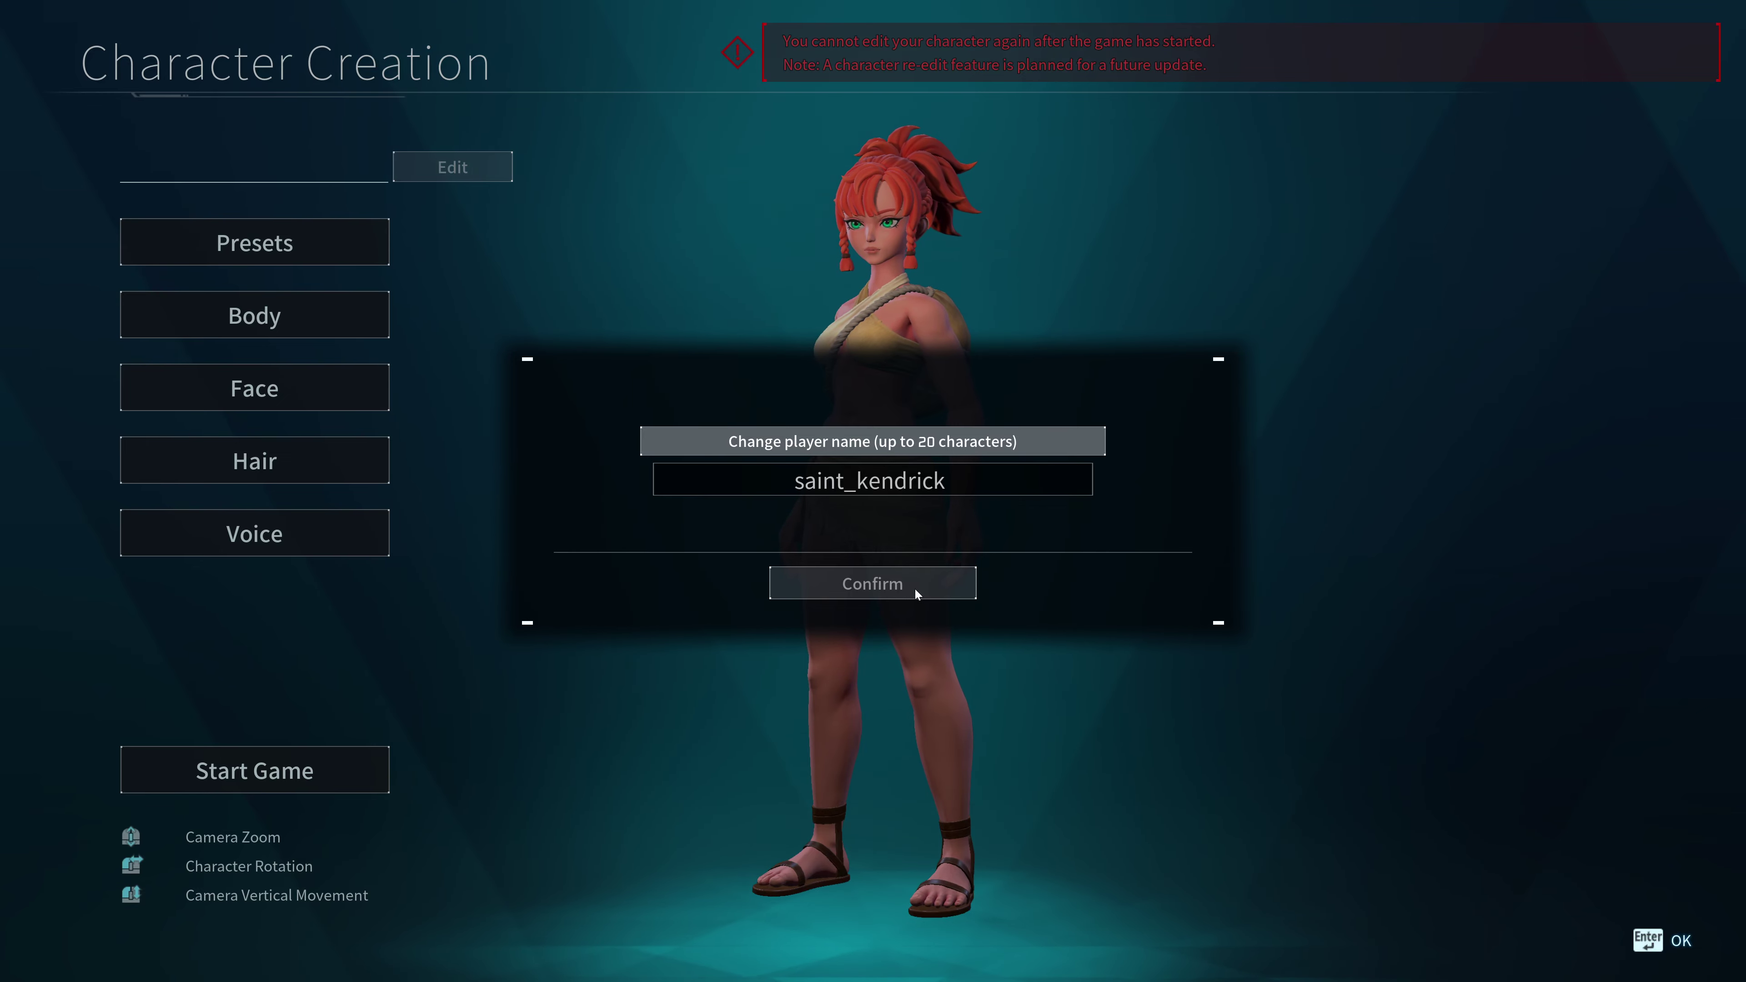
# Confirm the player name on the Character Creation screen.
pyautogui.click(918, 590)
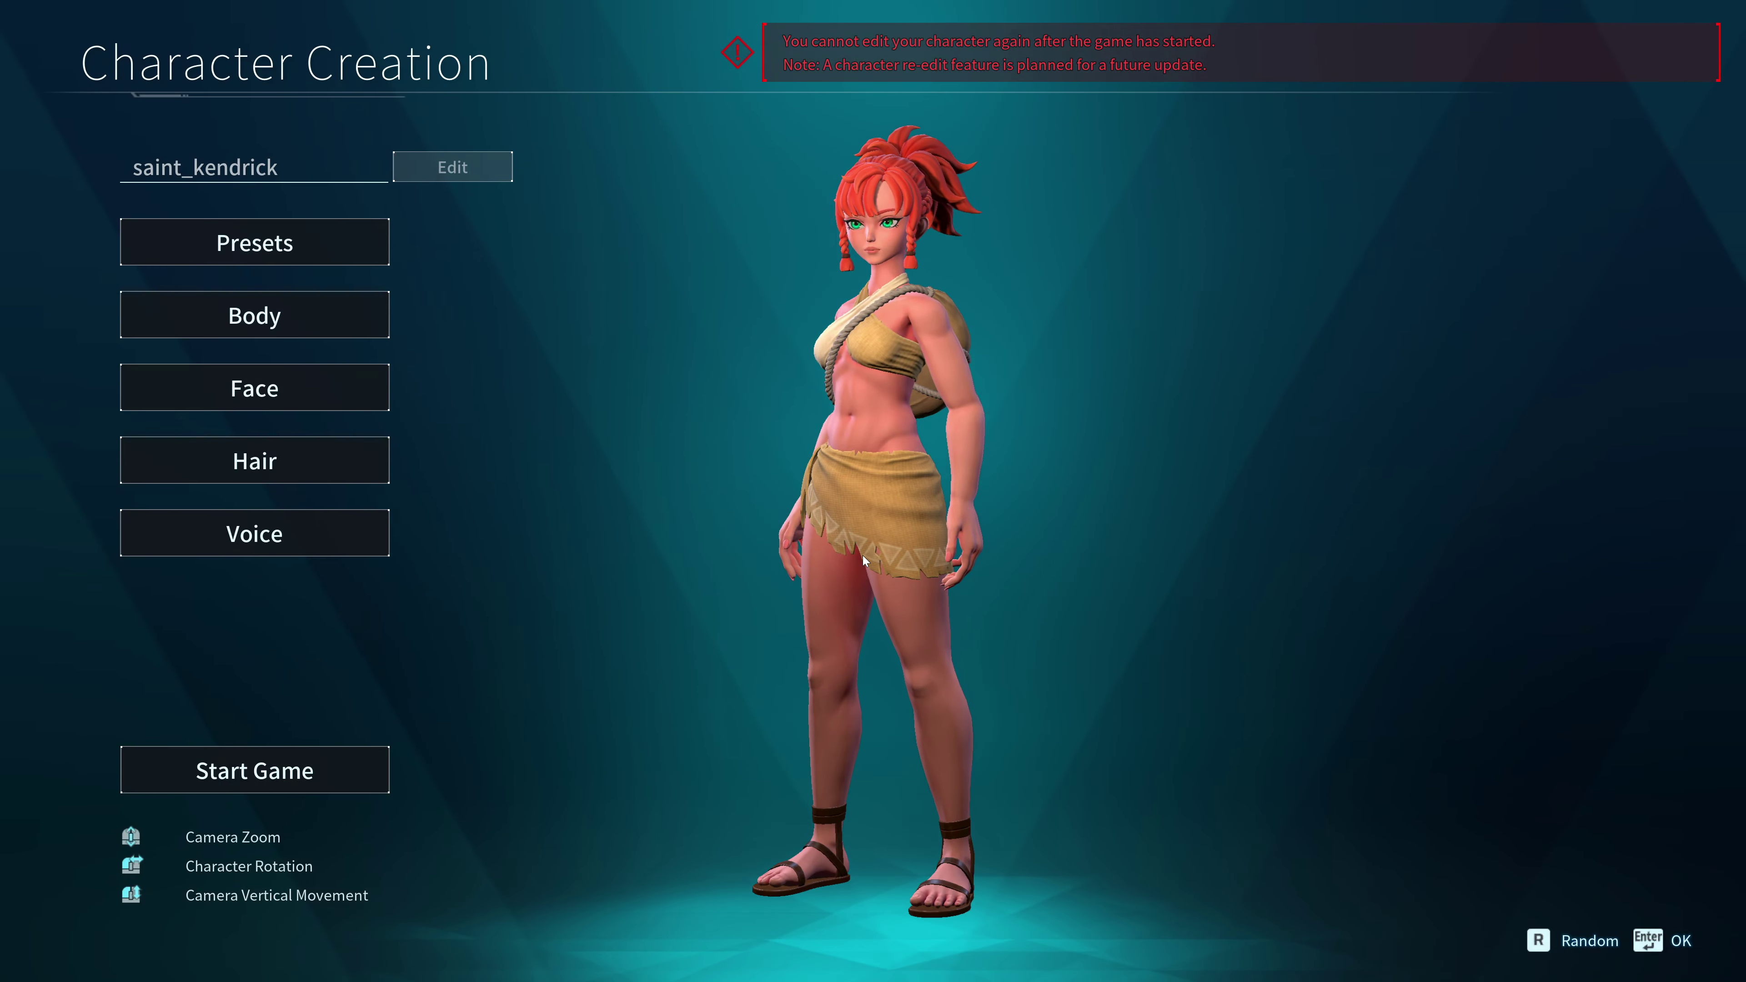